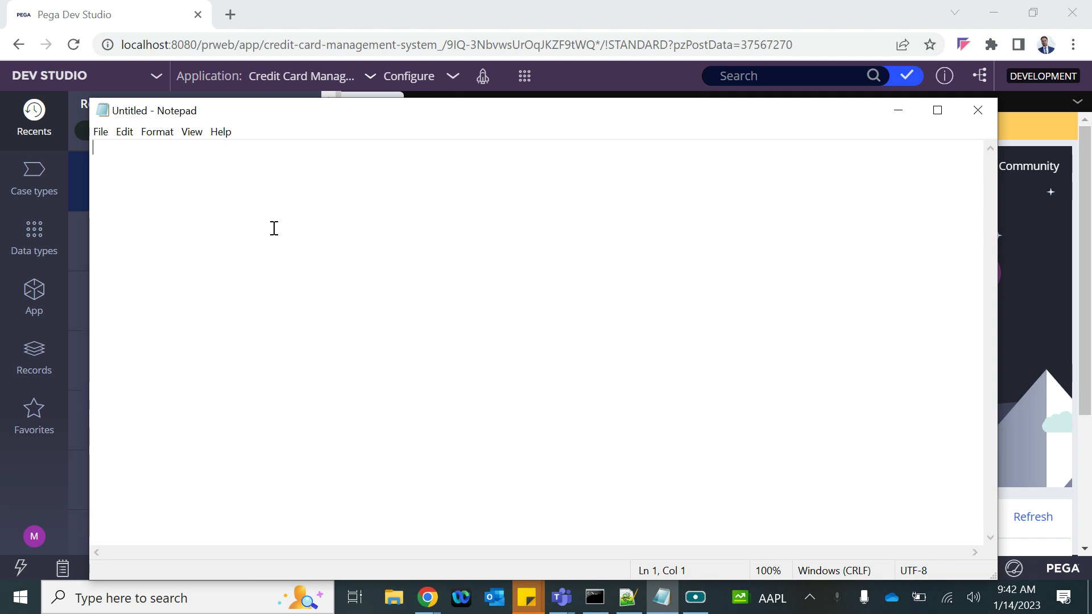
Write the heading 'Business Scenario' with the line 'Routing of the assignments' beneath it
type("Bu")
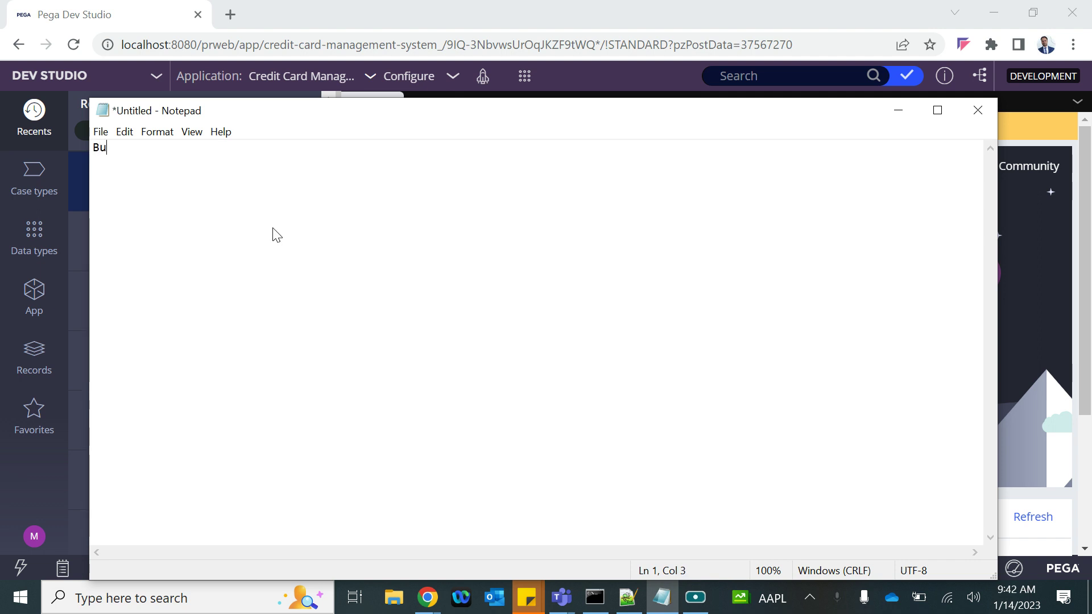
type("siness Scenario")
key("Return")
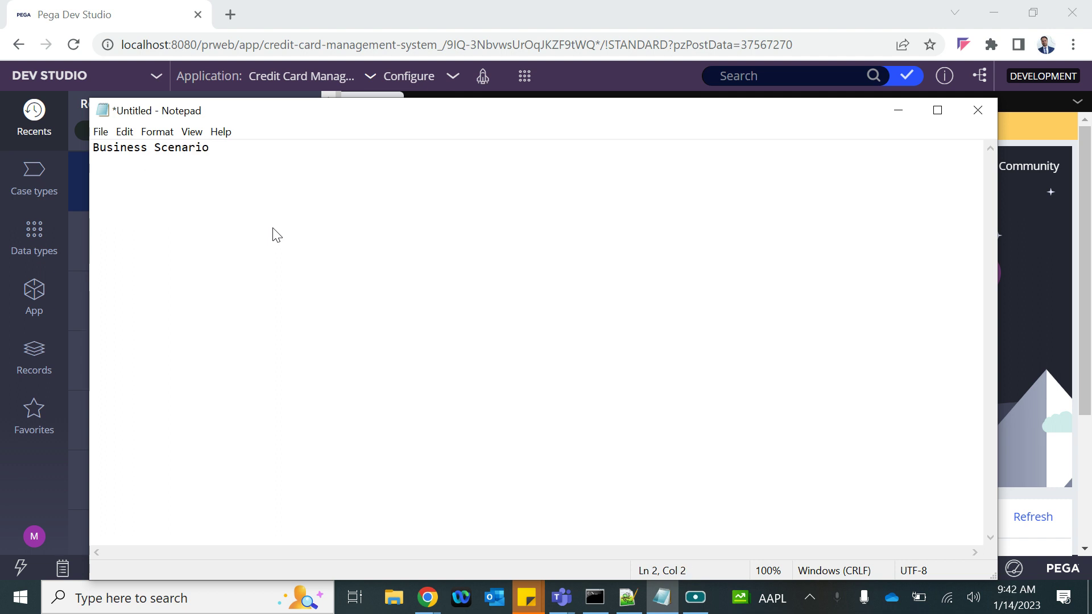
type("Route")
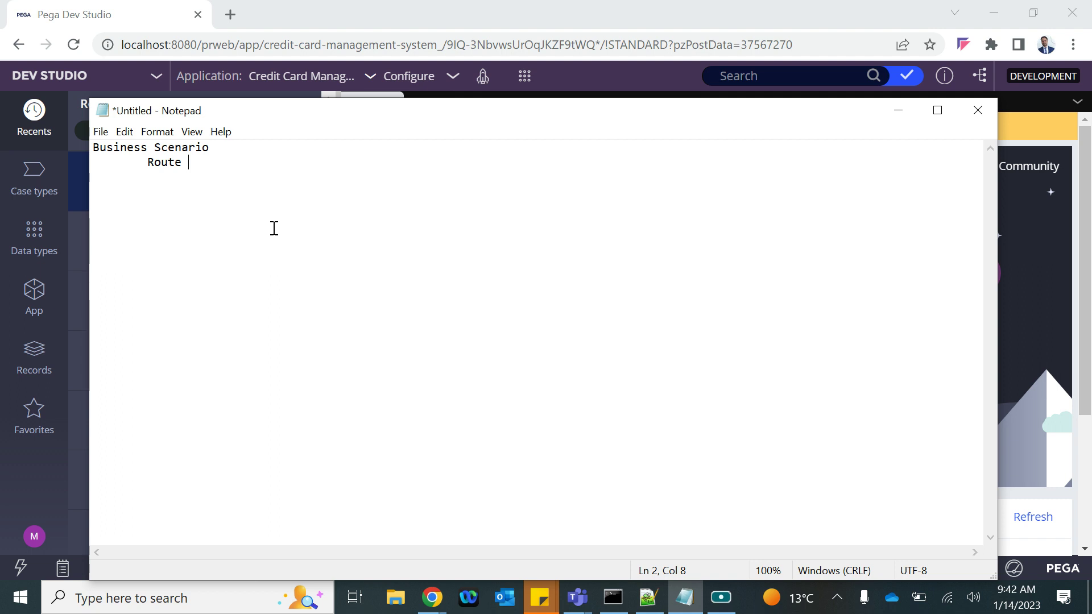
key("BackSpace")
key("BackSpace")
type("ing of th")
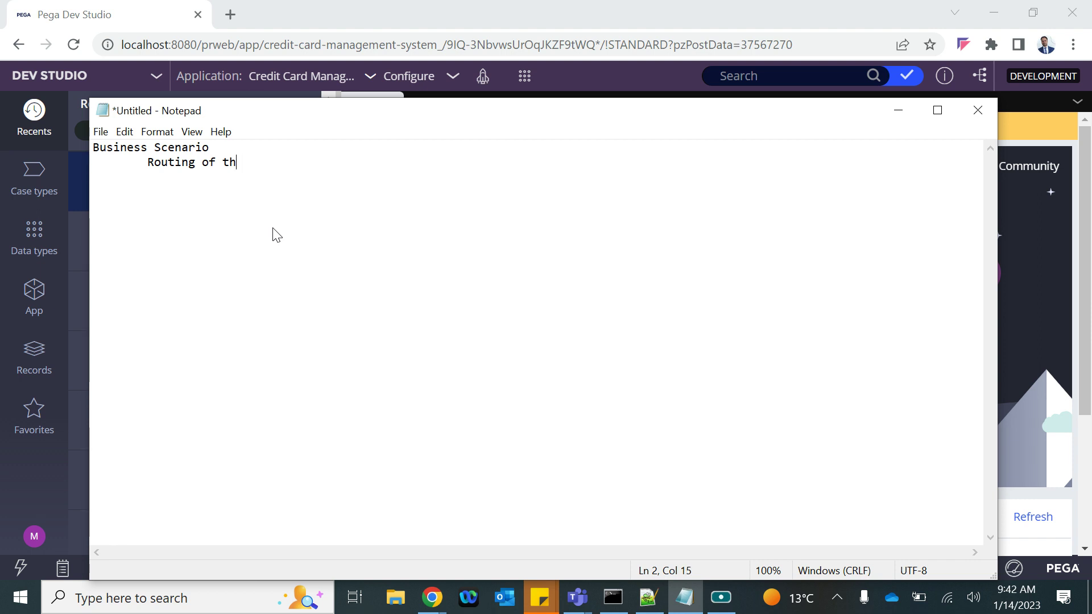
type("e assignmn")
key("BackSpace")
type("ents")
key("Return")
key("Return")
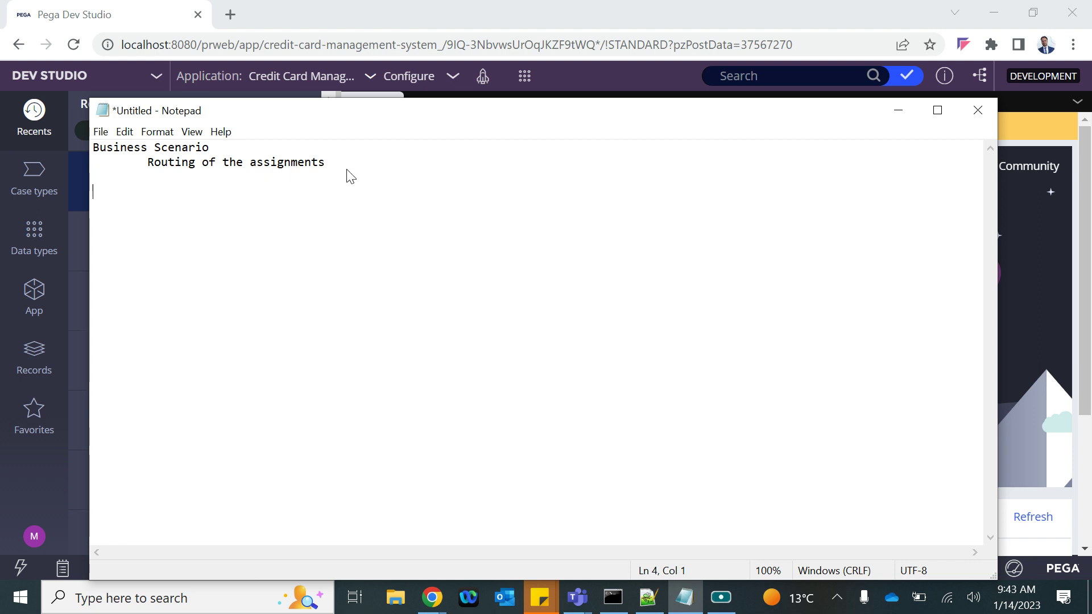
Add the lines '---- Application submisison ---- Customer' and '---- Review ------- Bank Offcials :'
type("---- Application sub")
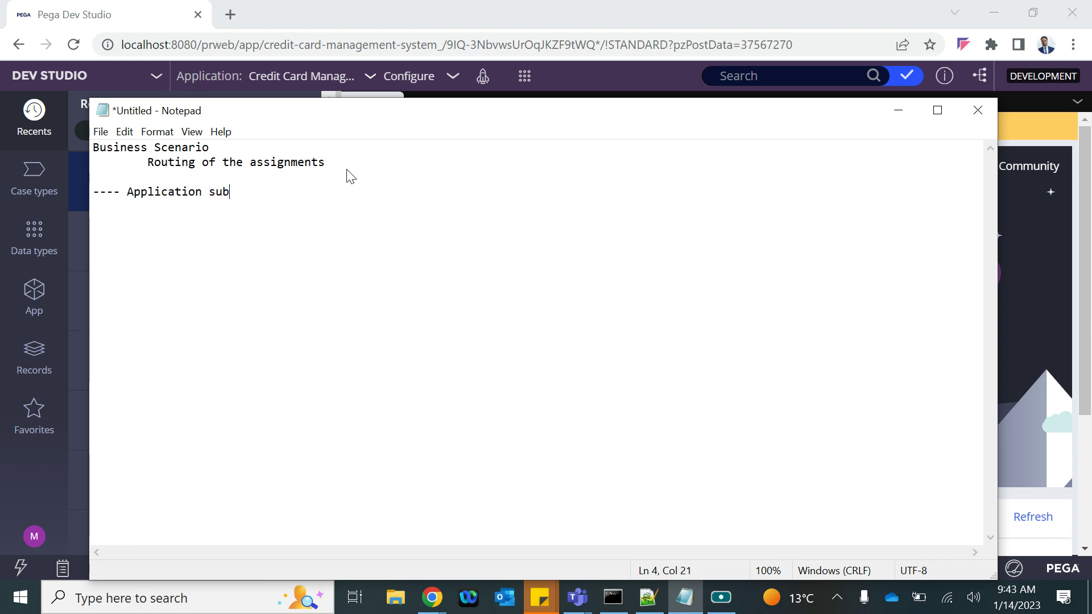
type("misison -")
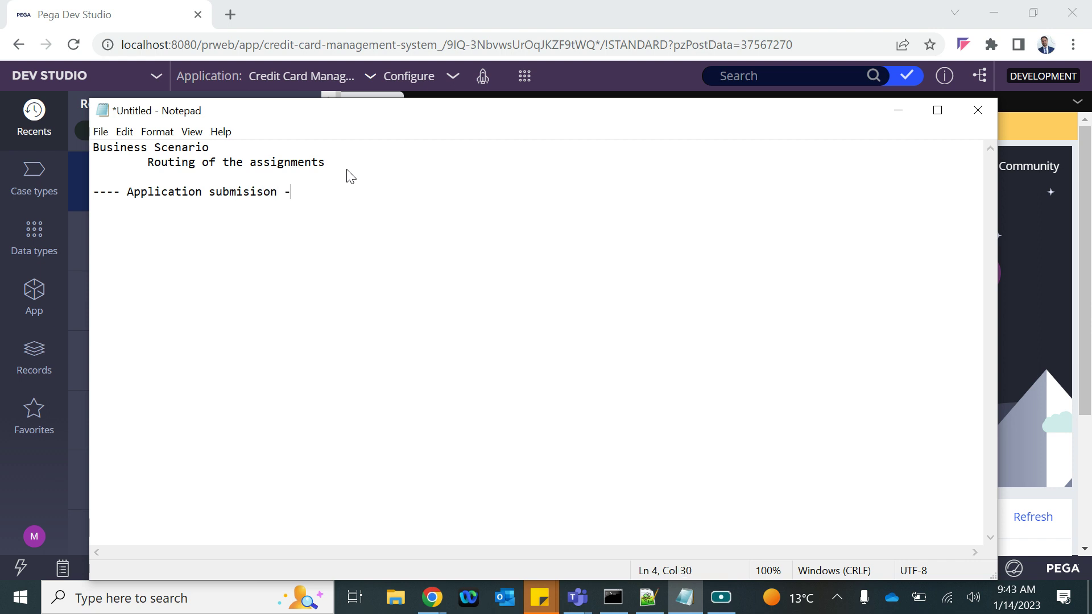
type("--- Customer")
key("Return")
type("---- Review ------- Bank Offcials ")
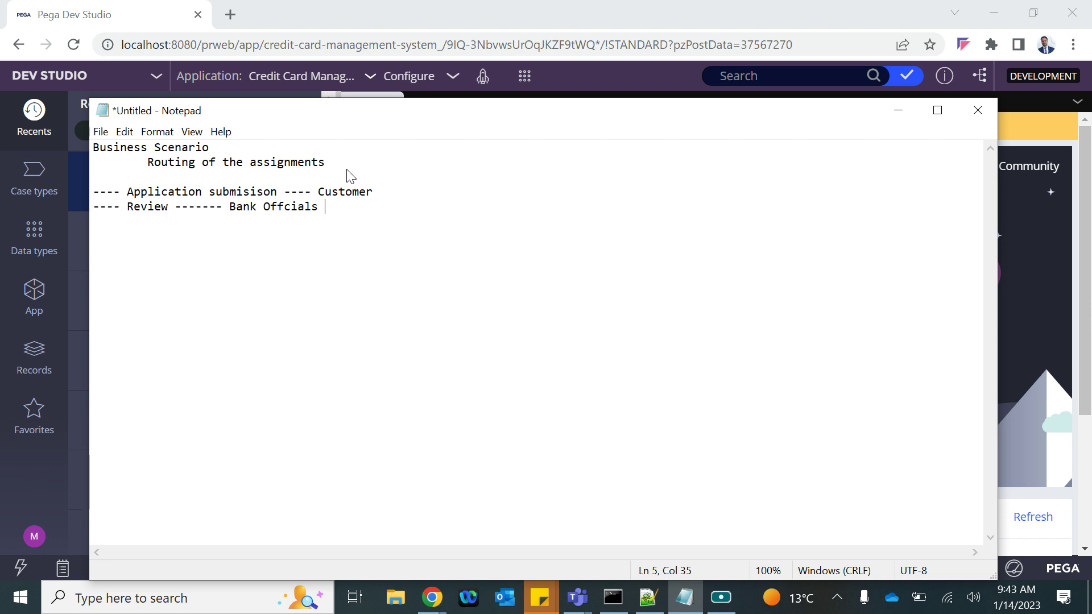
type(":")
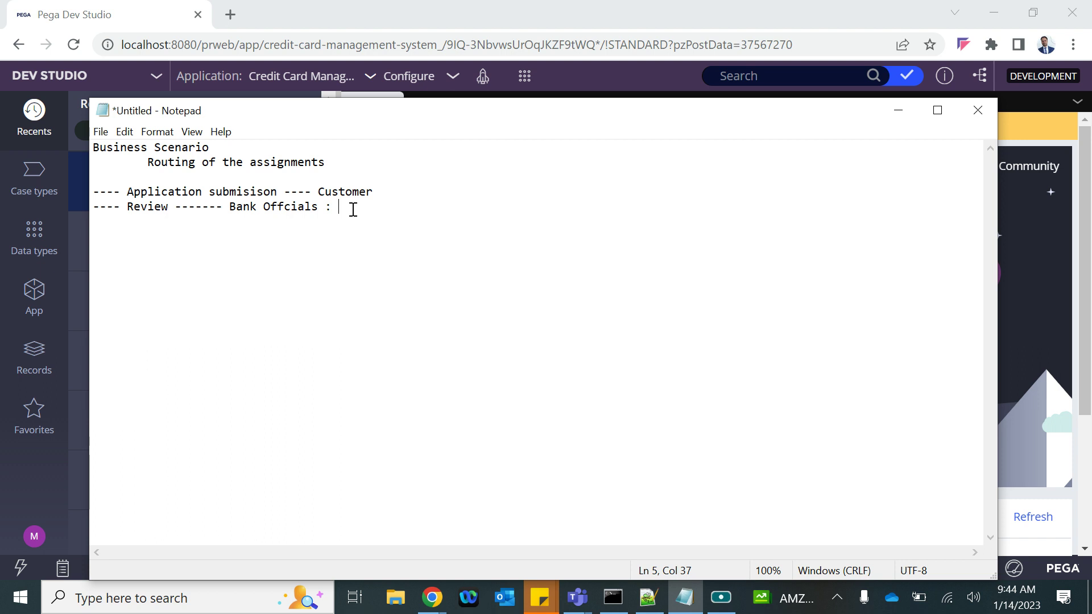
Finish the review line with 'Indvisual/Team (An indivisual from the team will complete the task)'
type("Indvisual/Team ")
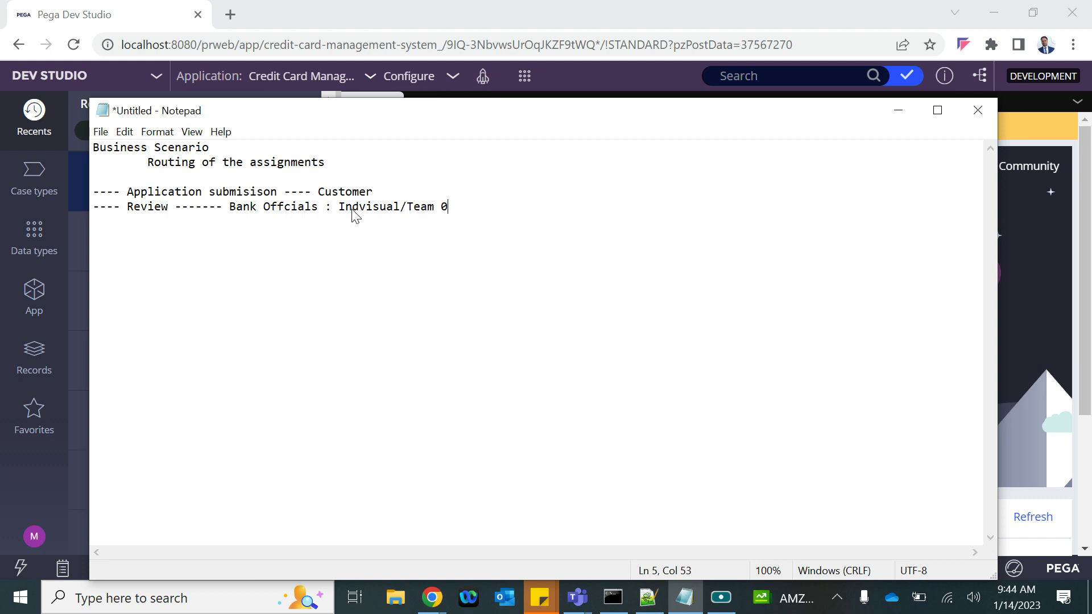
type("(An indivisu")
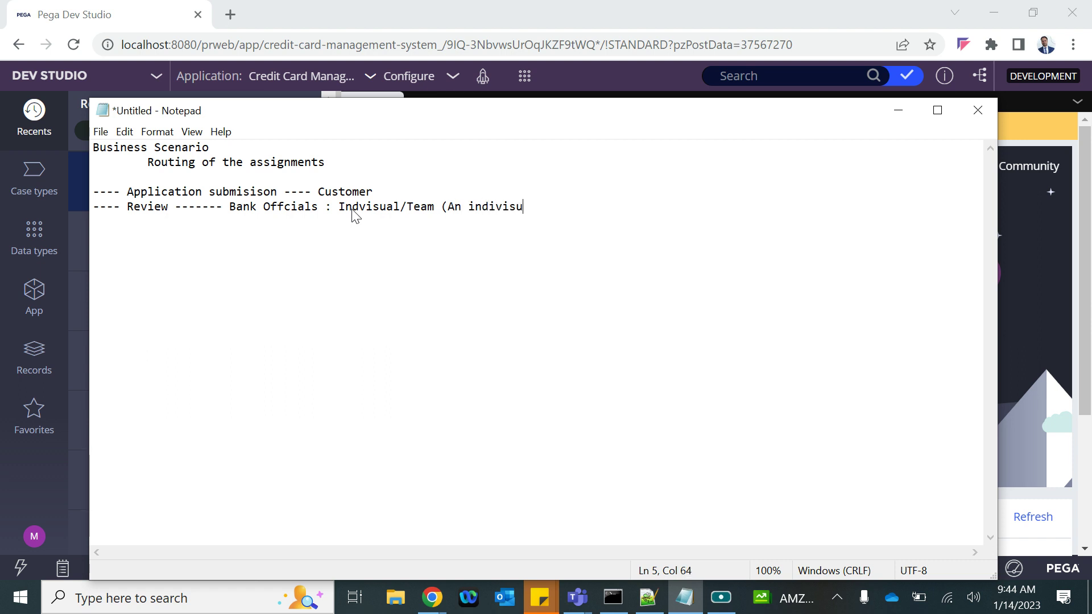
type("al form the")
key("BackSpace")
key("BackSpace")
key("BackSpace")
key("BackSpace")
key("BackSpace")
key("BackSpace")
key("BackSpace")
key("BackSpace")
type("rom the t")
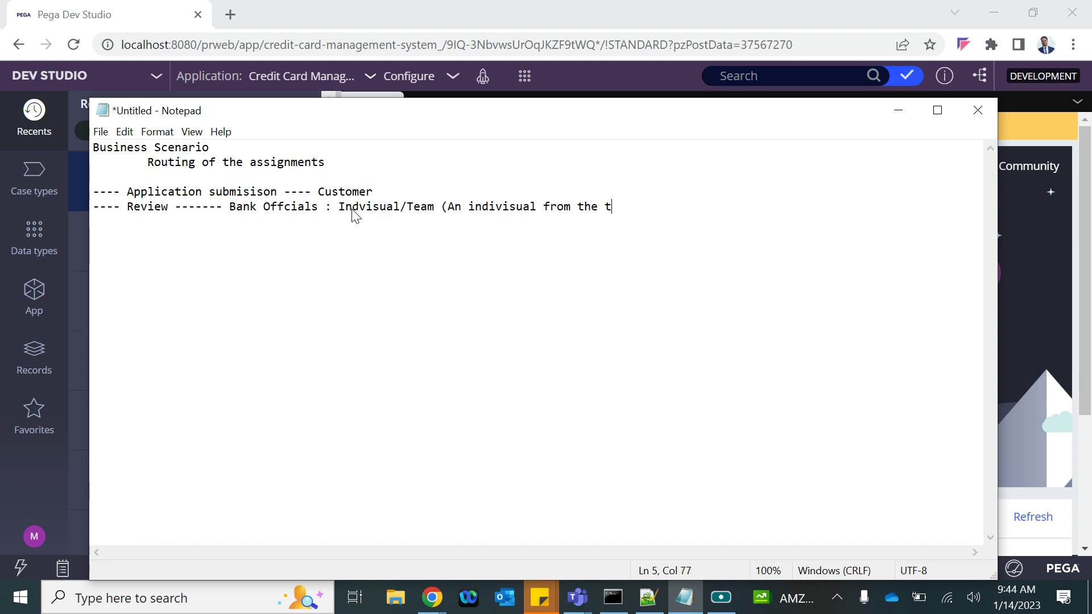
type("eam will complete the ")
type("tas")
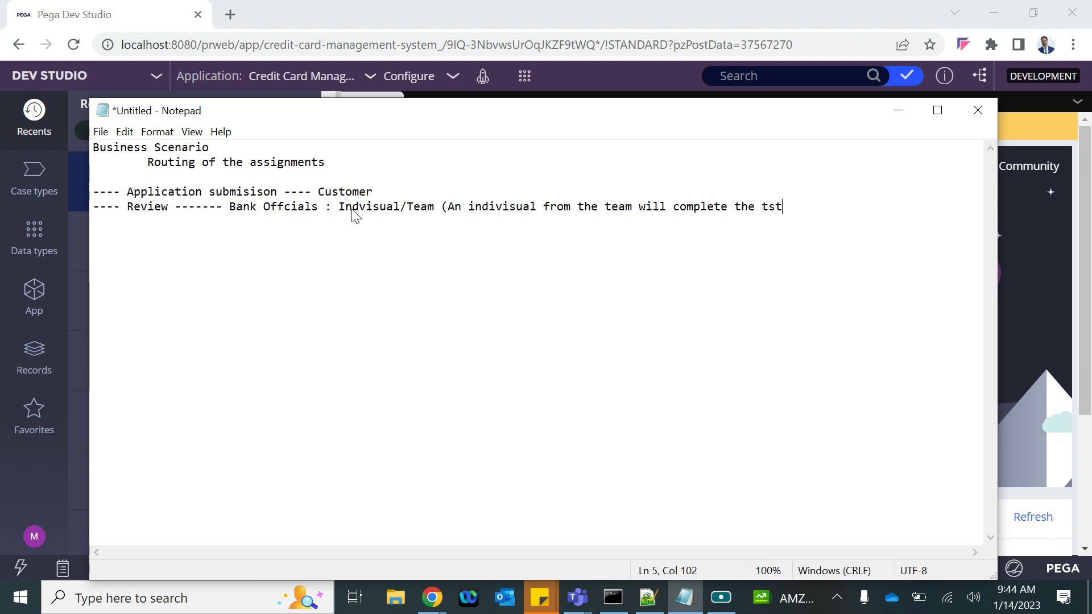
key("BackSpace")
key("BackSpace")
type("ask)")
Highlight the individual and team parts, then start the line 'Indivisual assignments : Work List -'
left_click_drag(402, 209, 338, 209)
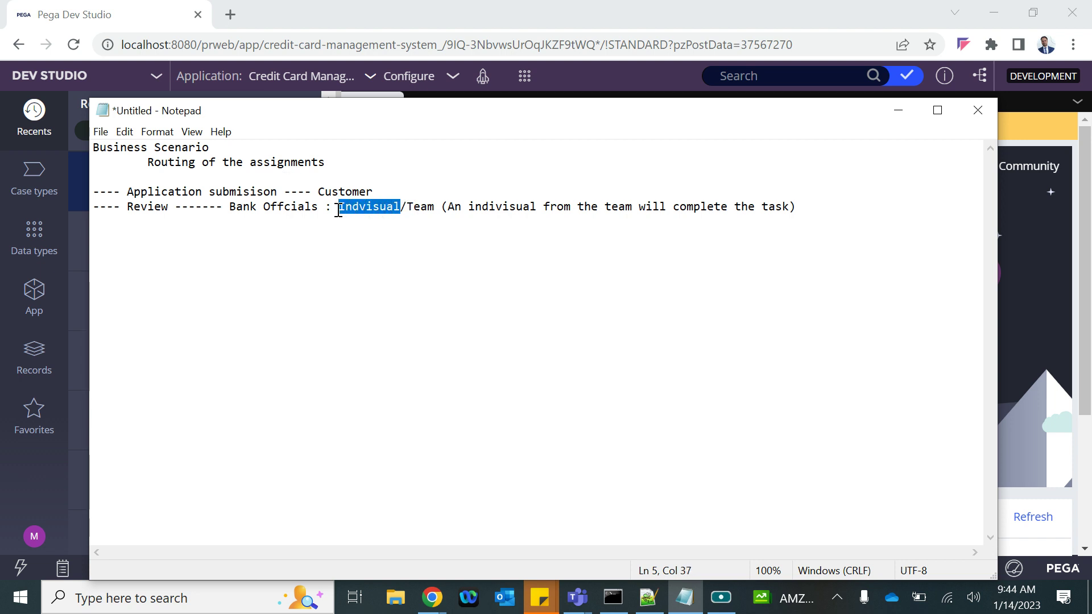
left_click(407, 209)
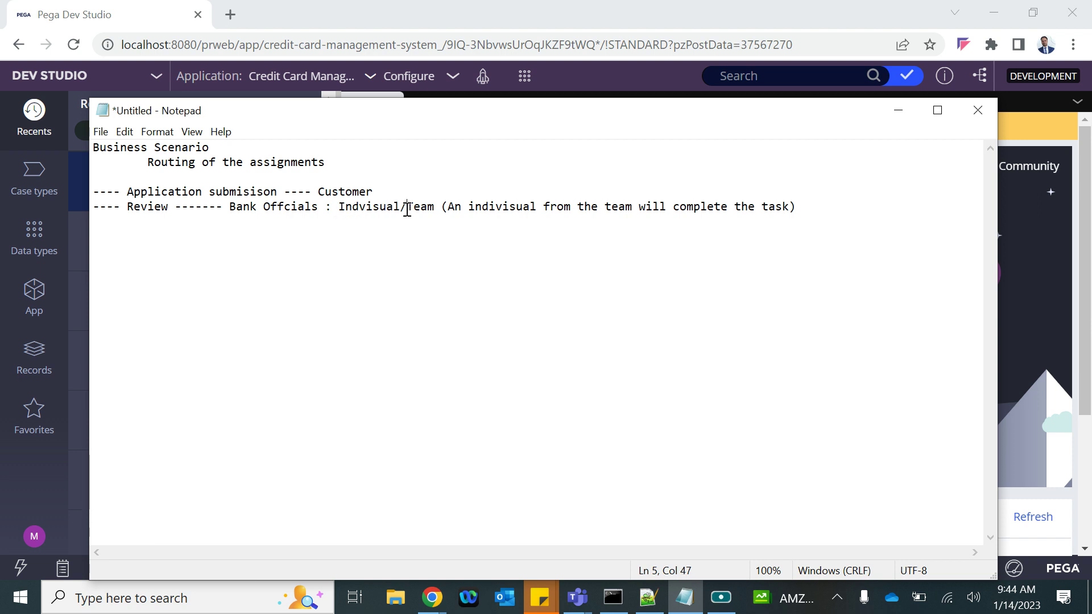
left_click_drag(409, 208, 805, 215)
left_click(806, 214)
left_click_drag(408, 208, 796, 200)
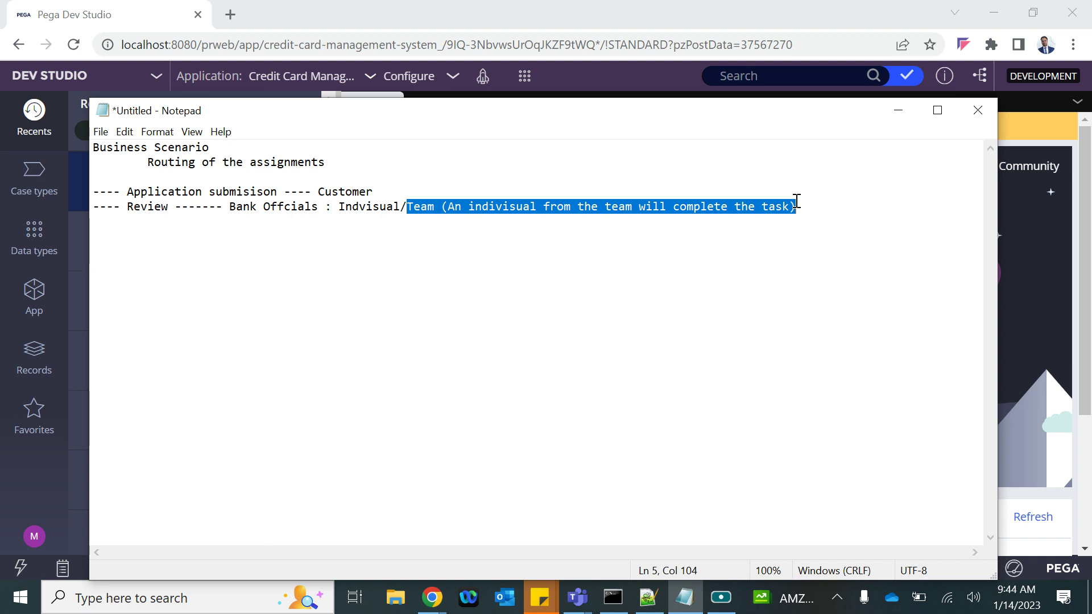
left_click(815, 206)
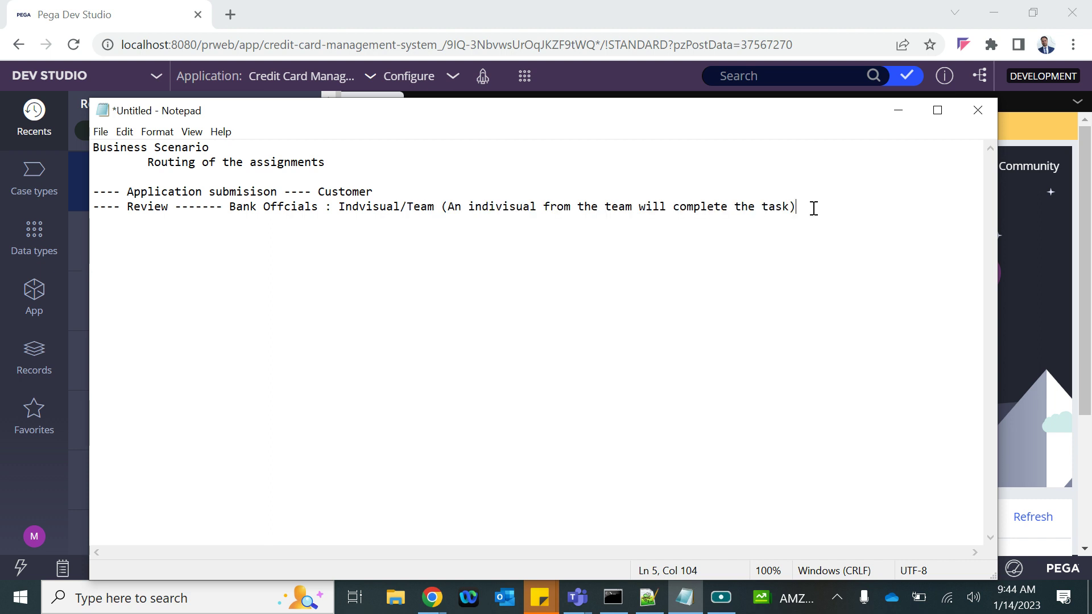
key("Return")
key("Return")
type("Indivisual ")
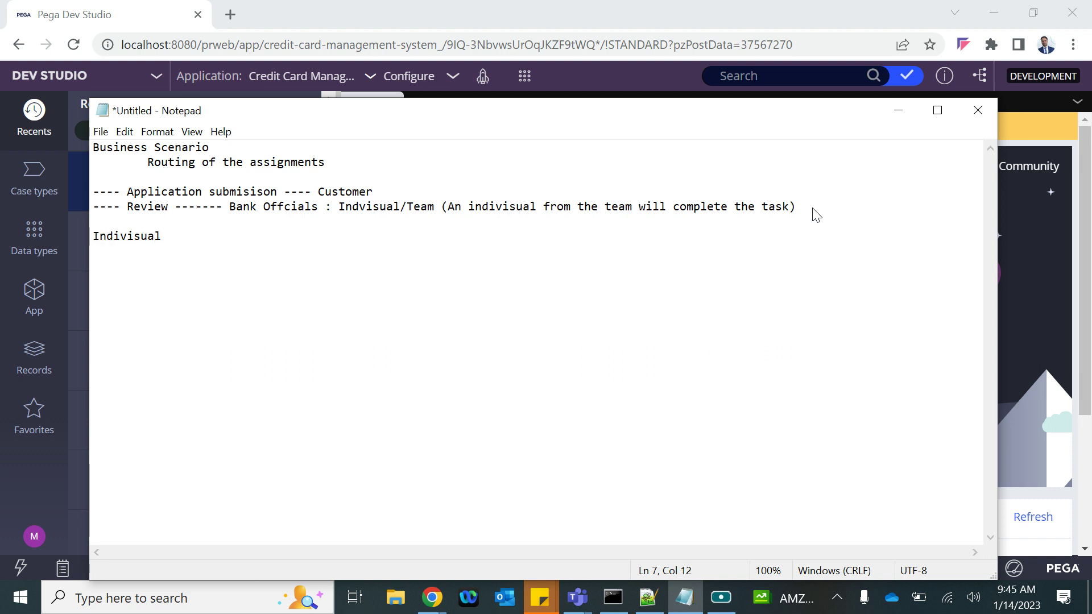
type("assignments : Work Li")
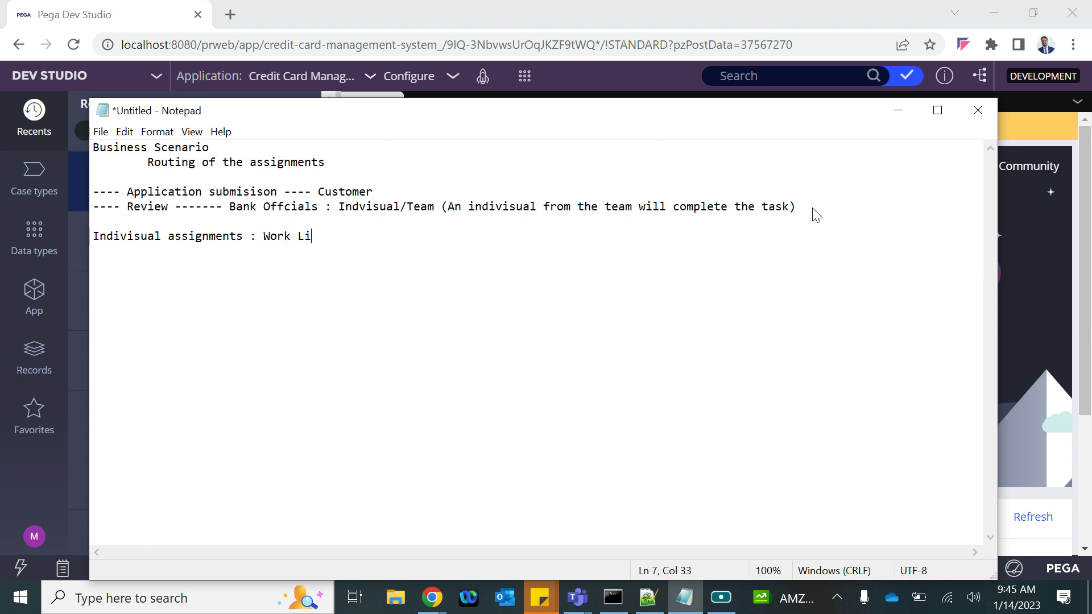
type("st -")
Highlight 'Work List' in the note and look up the current operator's ID in Dev Studio
left_click(262, 237)
left_click_drag(263, 237, 325, 234)
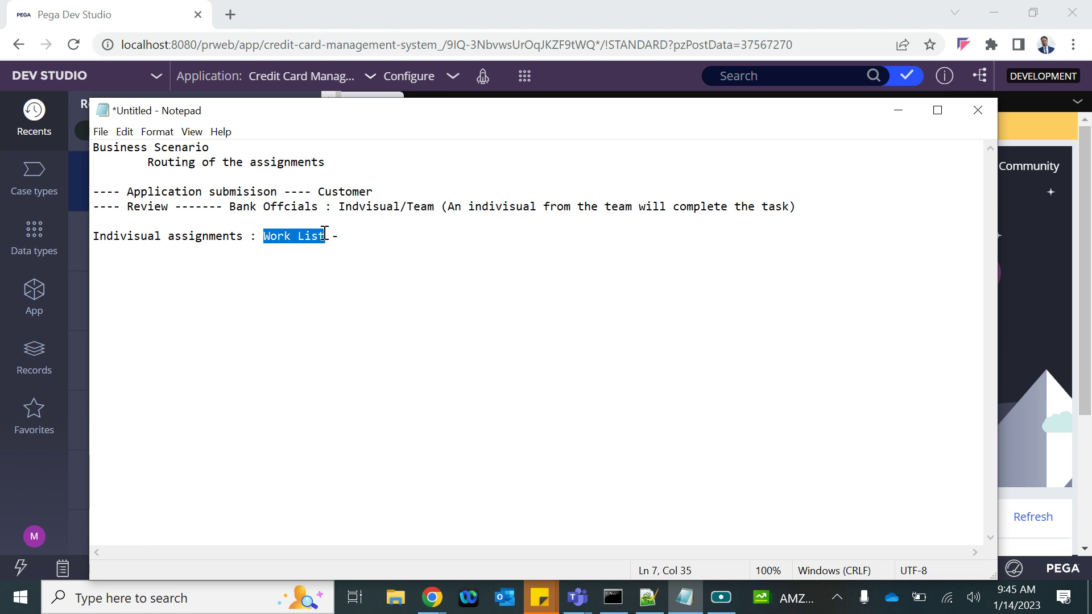
left_click(34, 536)
mouse_move(37, 494)
left_click(44, 447)
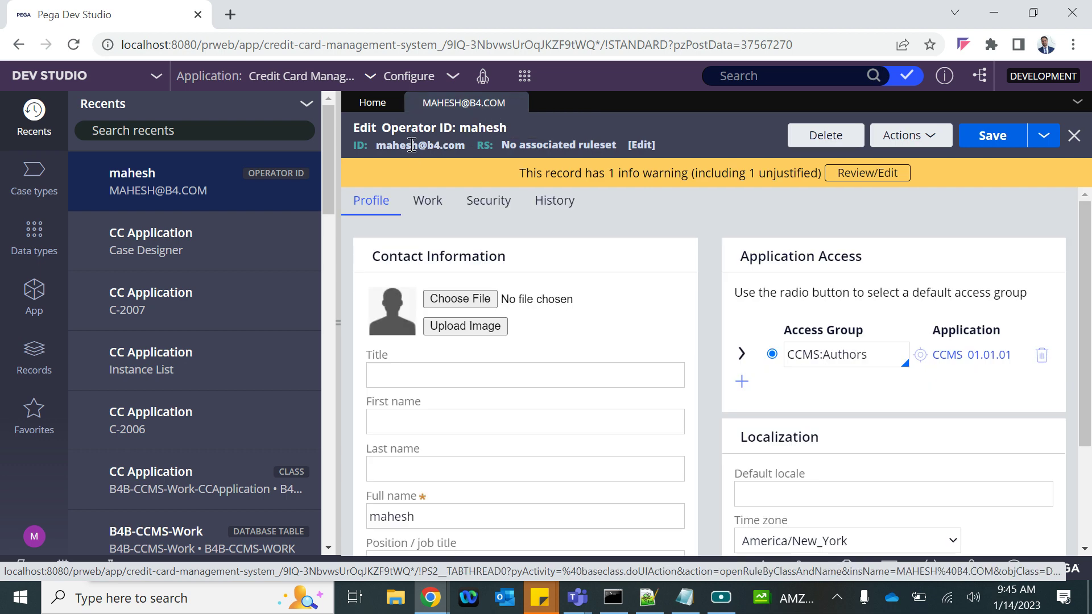
triple_click(412, 145)
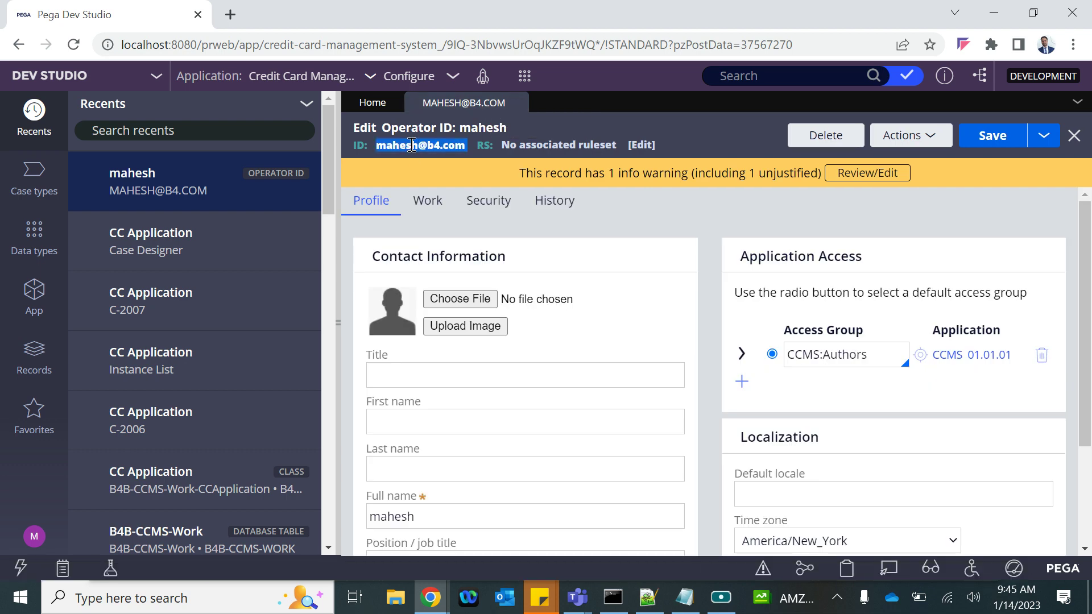
left_click(685, 597)
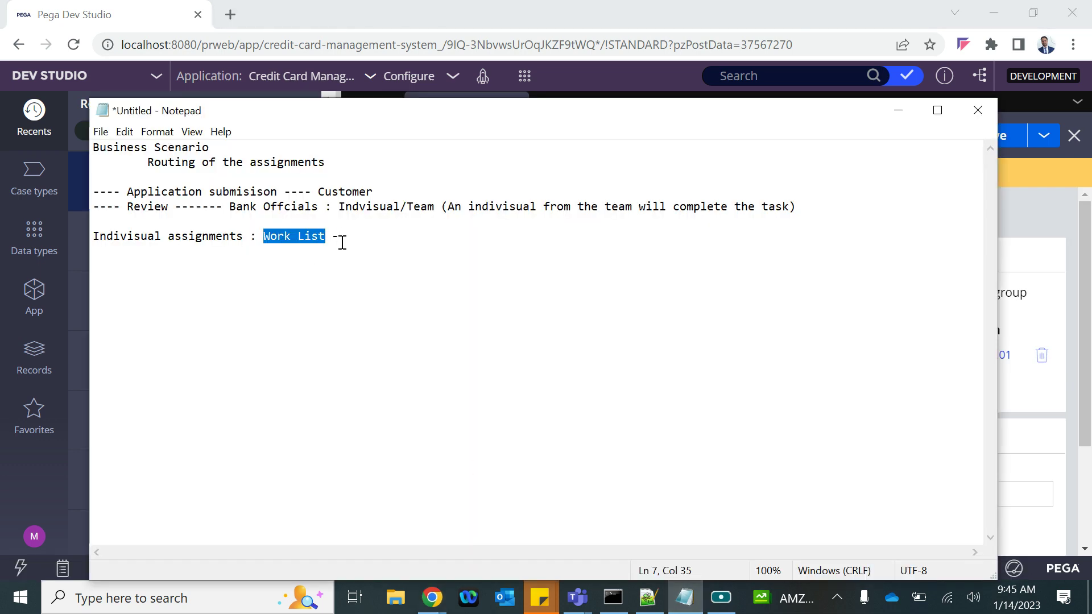
Add 'Team Assignments : Work Basket/Work Queue : A queue of assignments visible /accessible to team members'
left_click(342, 242)
key("Return")
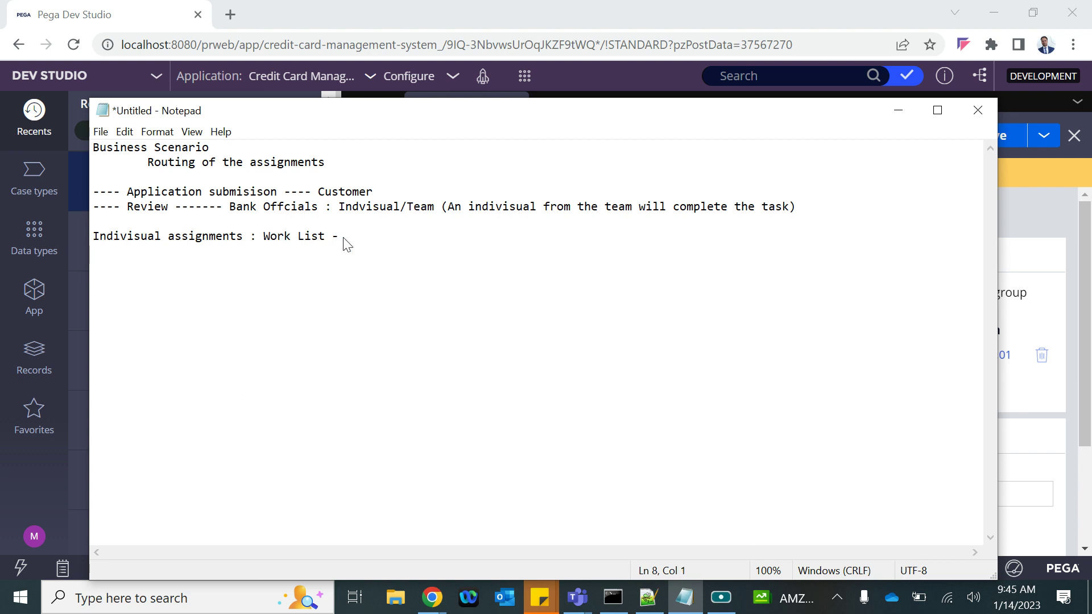
key("Return")
type("Team ")
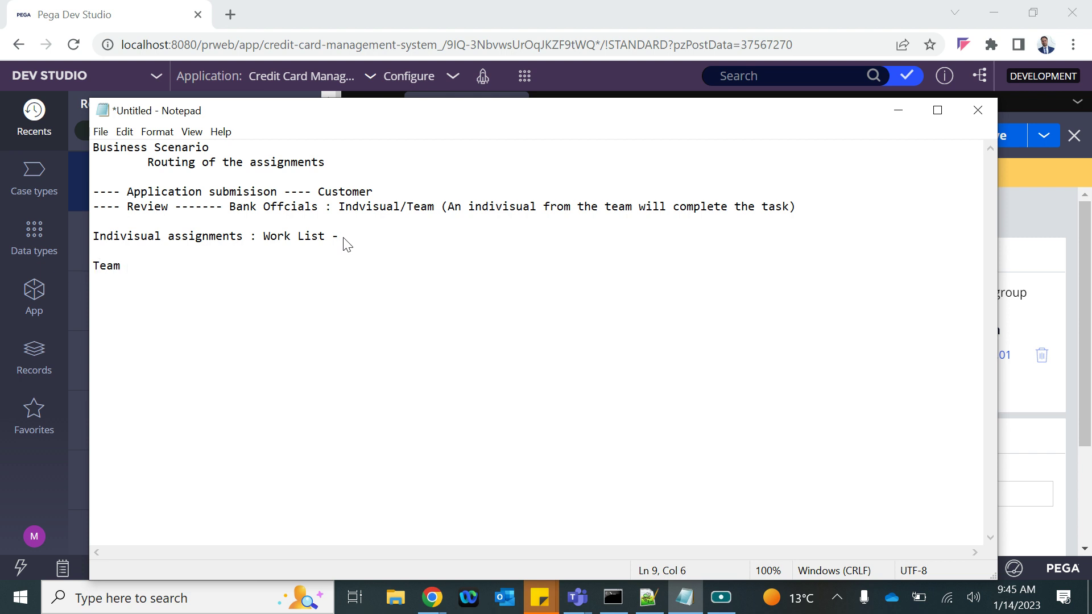
type("Assignments : Work Basket")
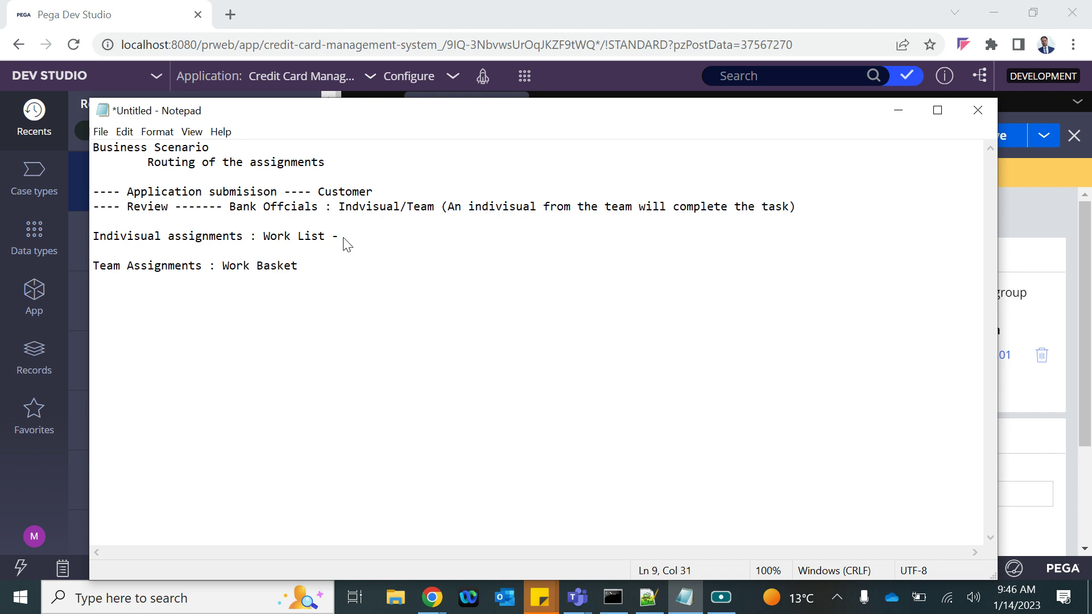
type("/Work Queue :")
left_click_drag(302, 265, 378, 266)
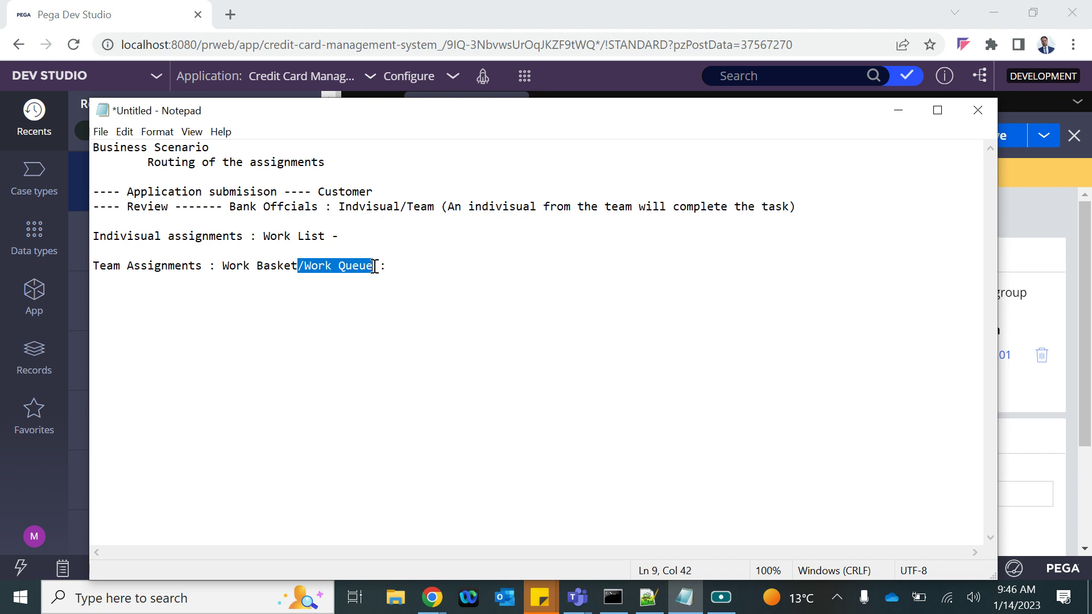
left_click(416, 266)
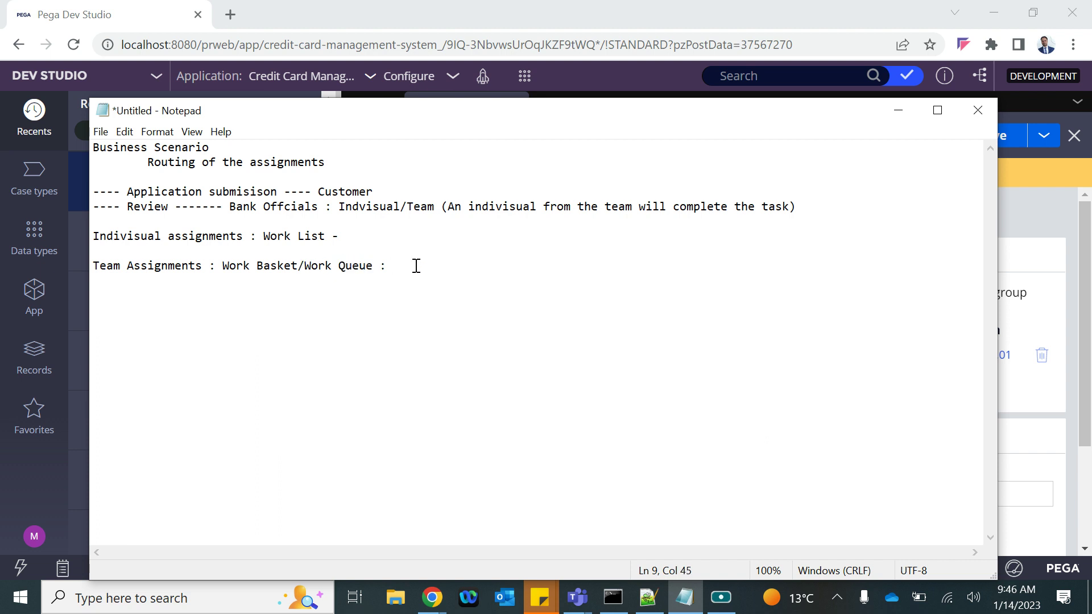
type("A queue of assignments visibl")
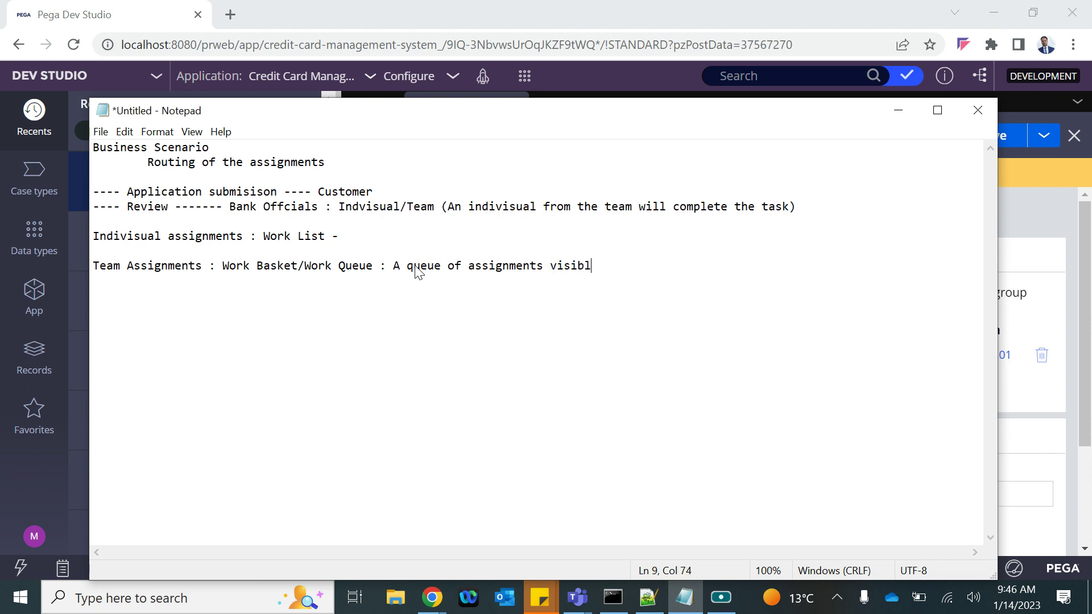
type("e /accessible to team mem")
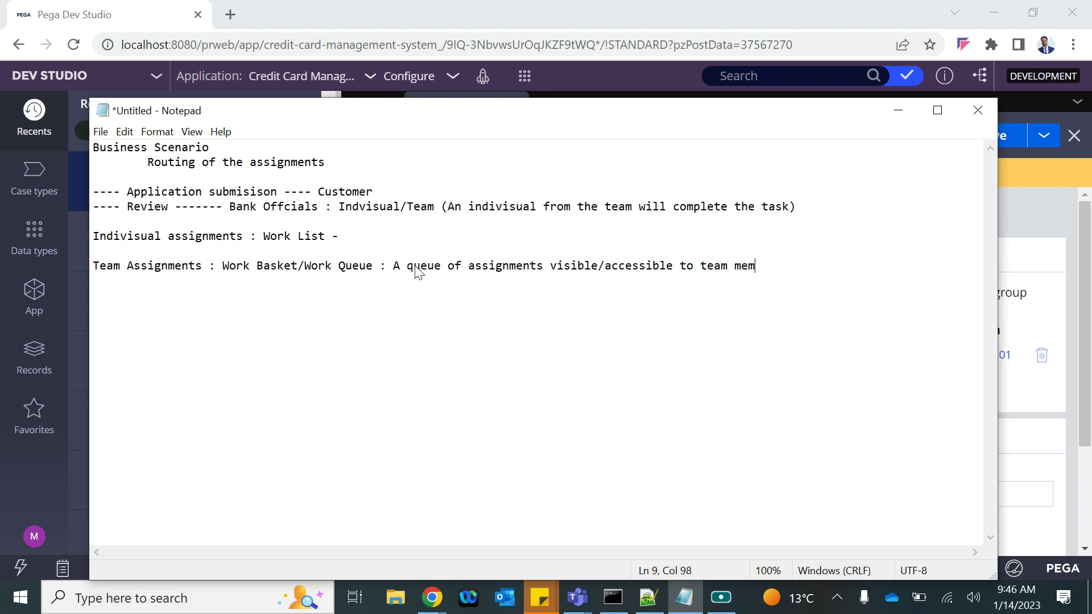
type("bers")
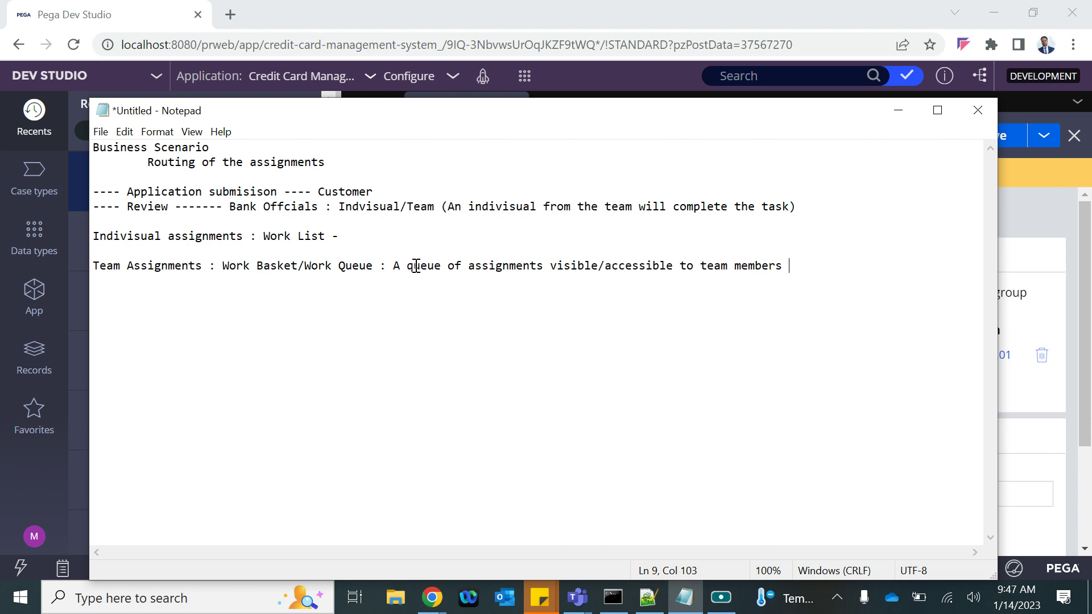
key("Return")
key("Return")
Highlight the individual assignments line and its Work List label for emphasis
left_click_drag(339, 236, 69, 218)
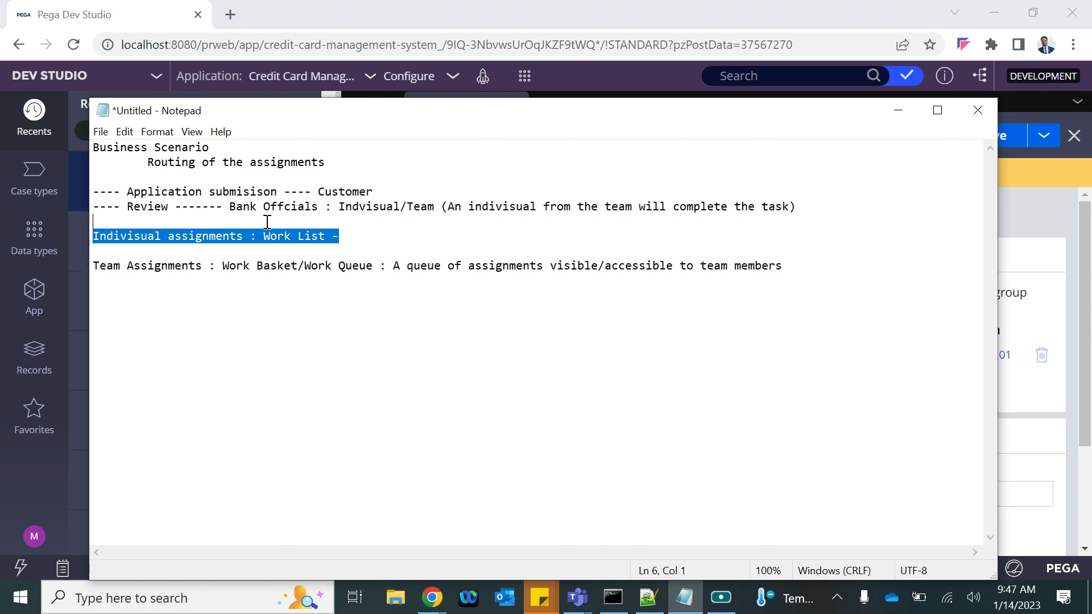
left_click_drag(264, 236, 357, 236)
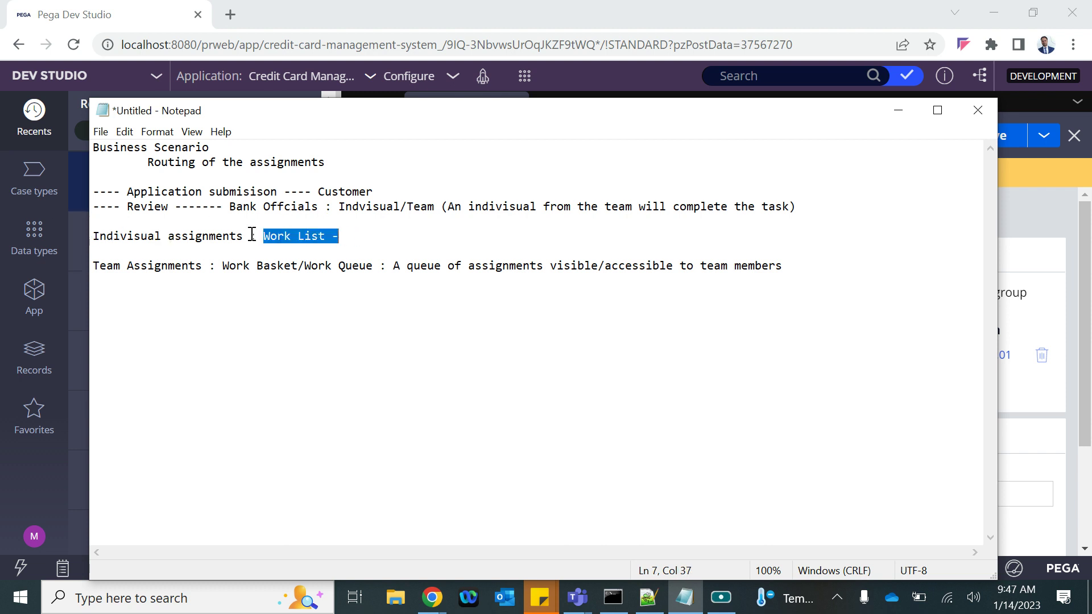
left_click_drag(248, 238, 71, 241)
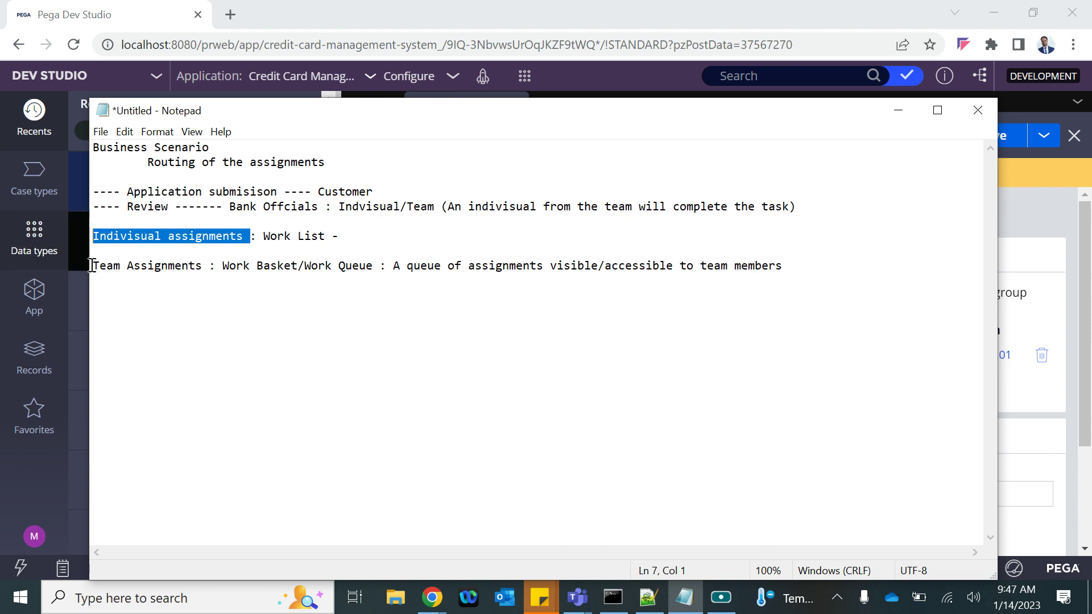
left_click(124, 287)
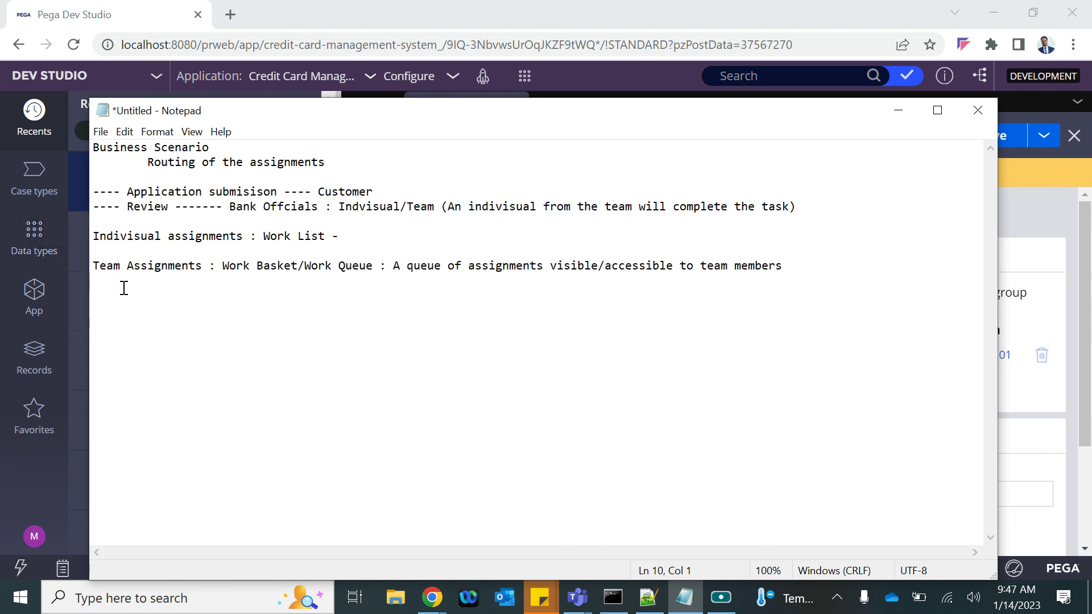
Add the line 'Define a team : Work Group : Manager, Work Basket/Queue'
key("Return")
type("Team")
key("BackSpace")
key("BackSpace")
key("BackSpace")
key("BackSpace")
type("Define a team : Work Group")
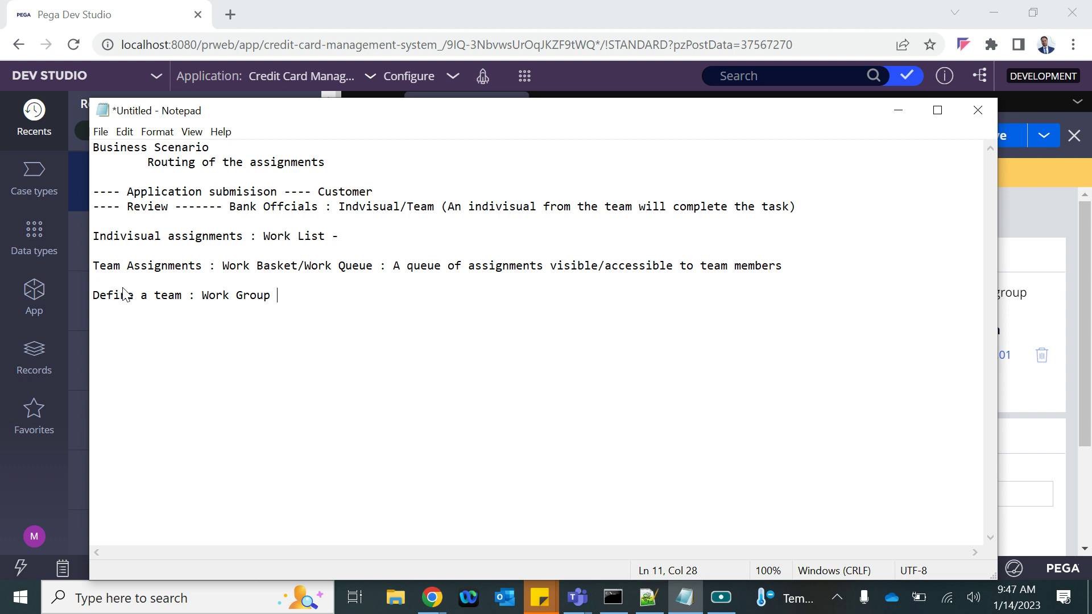
type(": Manager/")
key("BackSpace")
key("BackSpace")
type(", Work Basket/")
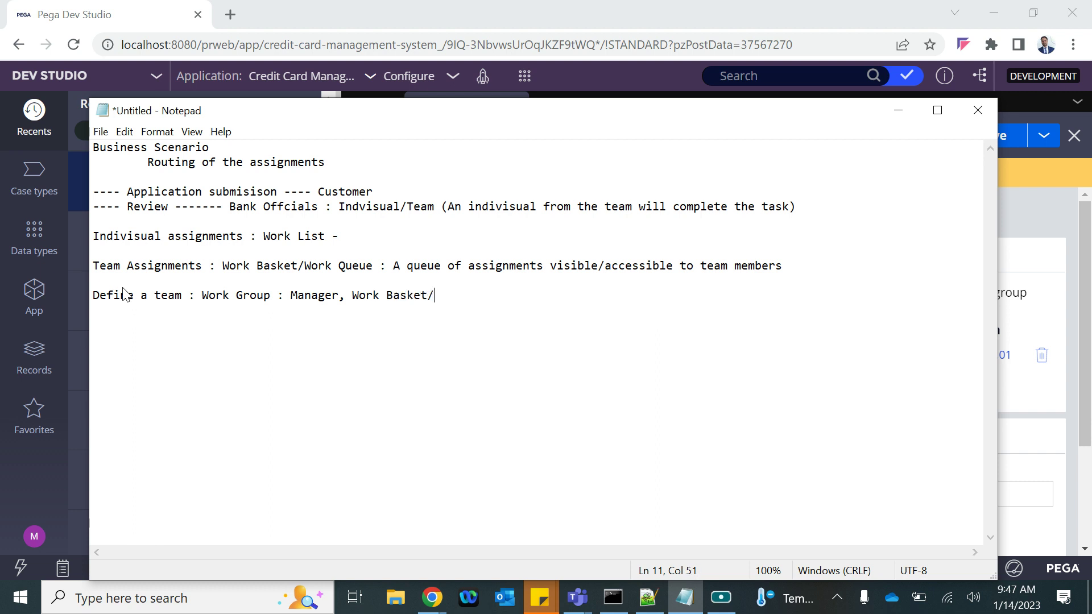
type("Queue")
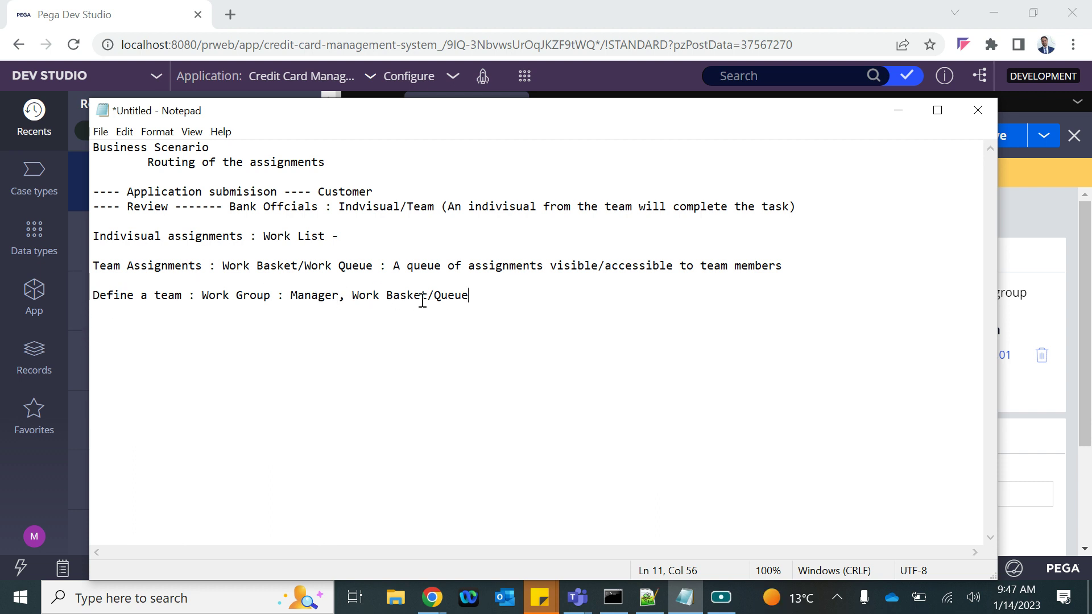
key("Return")
Begin the line 'Define work Queue : Need to define which...'
type("Define work ")
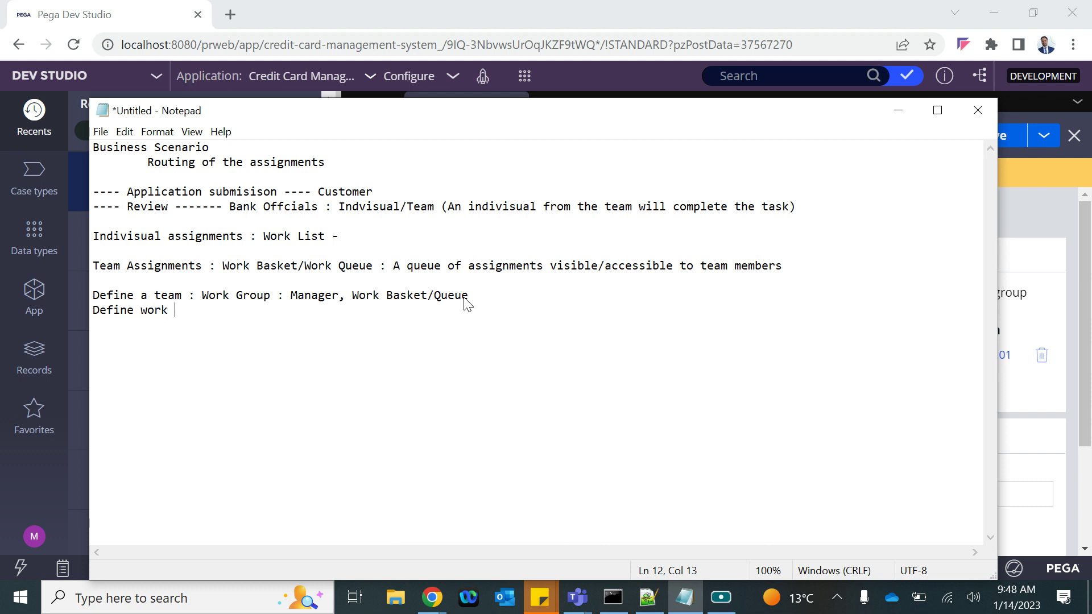
type("Queue ")
type(":")
type("Nee f")
key("BackSpace")
key("BackSpace")
type("d t")
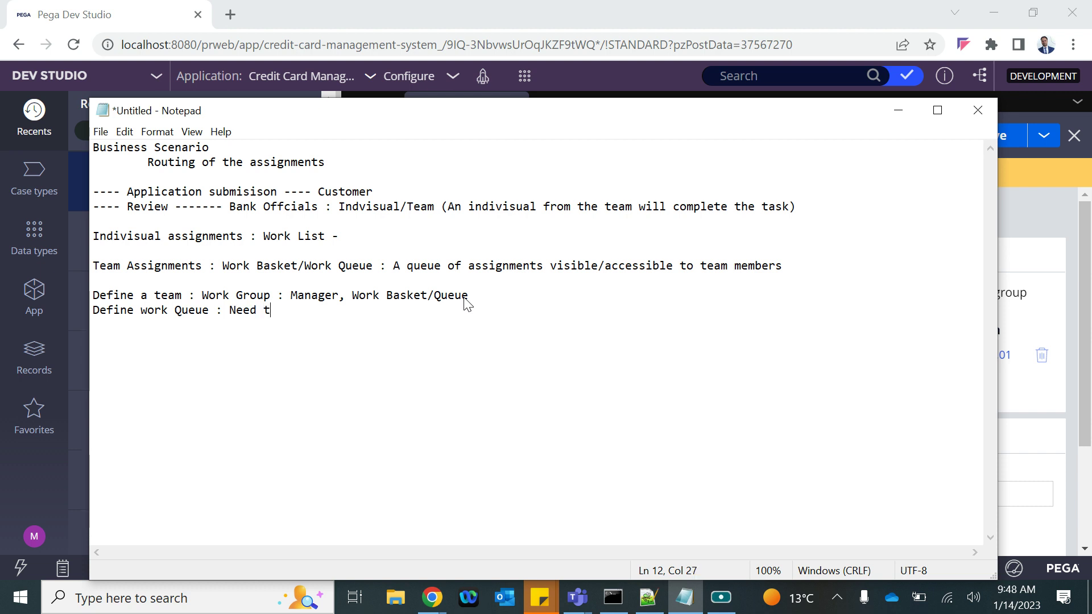
type("o define which wo")
Tag Work Group, Work Basket and Queue with the abbreviations (WG), (WB) and (WQ)
left_click(272, 297)
type("(WG")
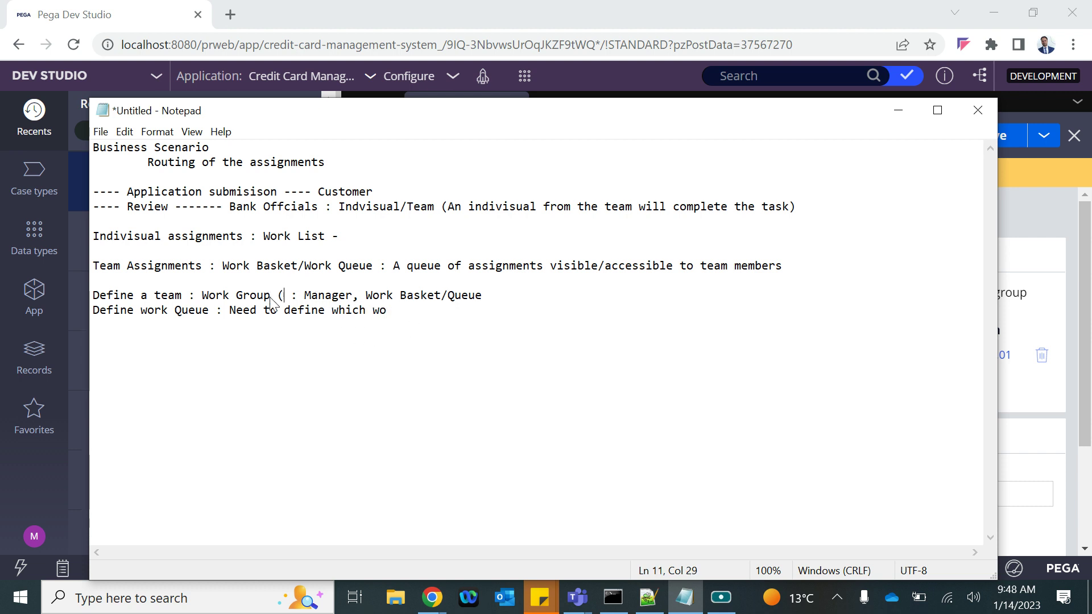
type(")")
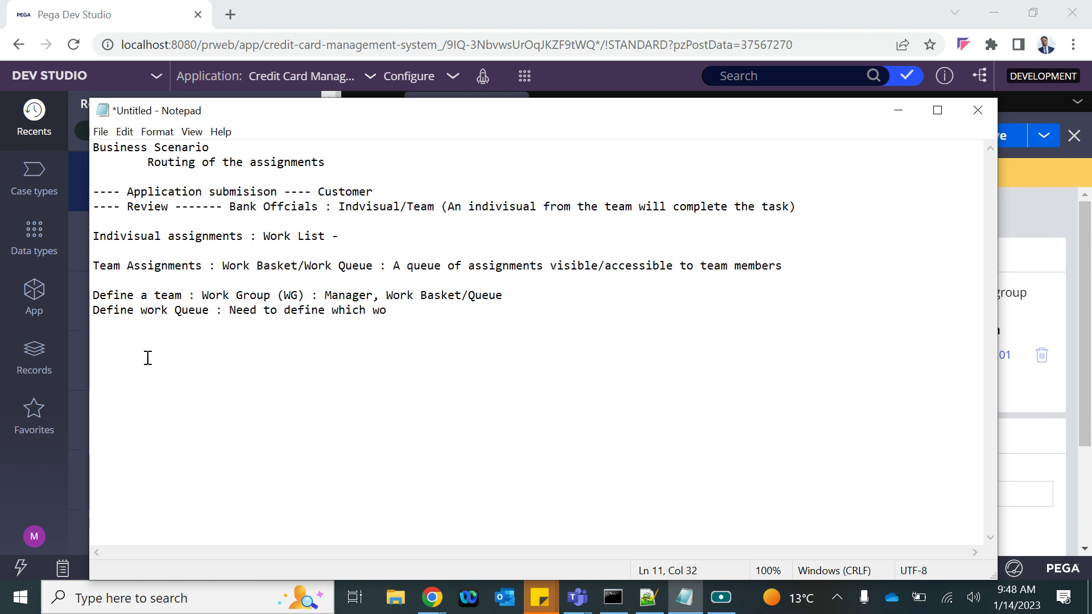
left_click(461, 297)
type("(WB")
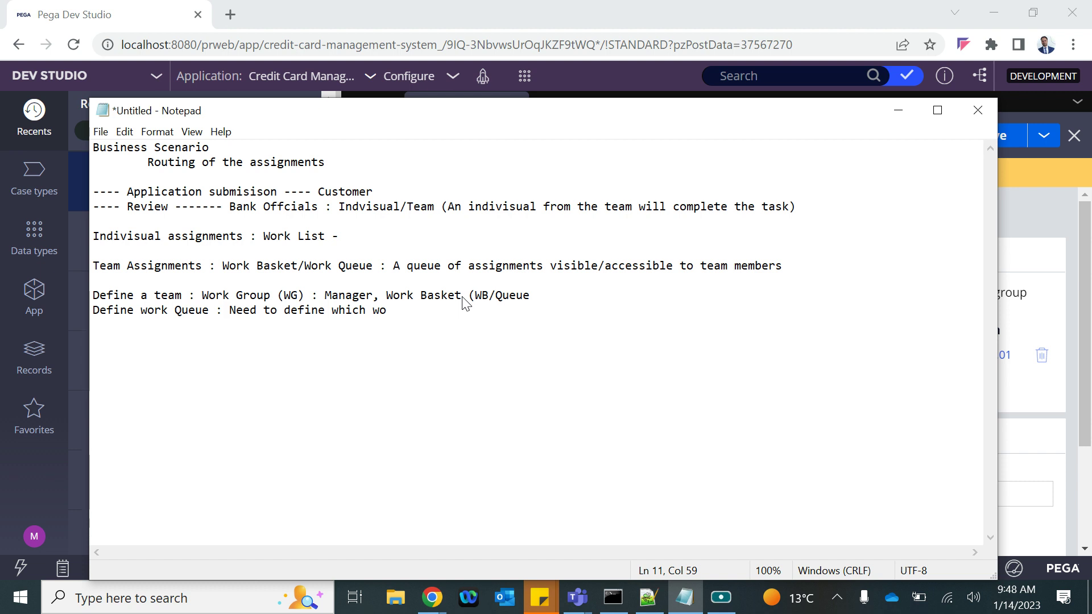
type(")")
left_click(571, 291)
type("(WQ)")
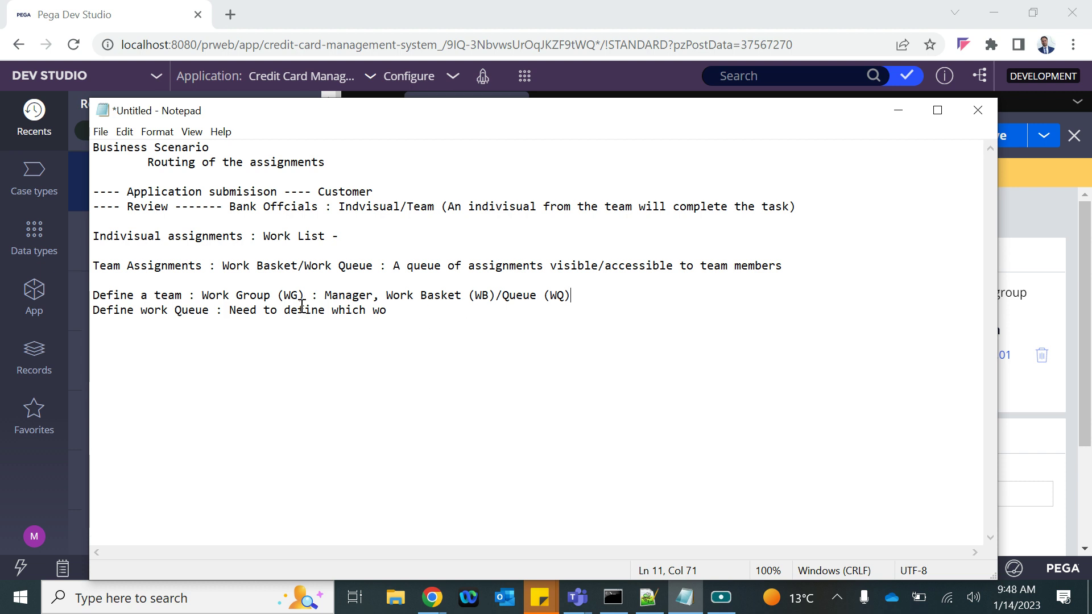
Complete the line with 'which WG the WQ belongs', highlight the definitions, and return to Pega's application explorer
left_click(393, 308)
key("BackSpace")
type("hich WG the WQ belongs")
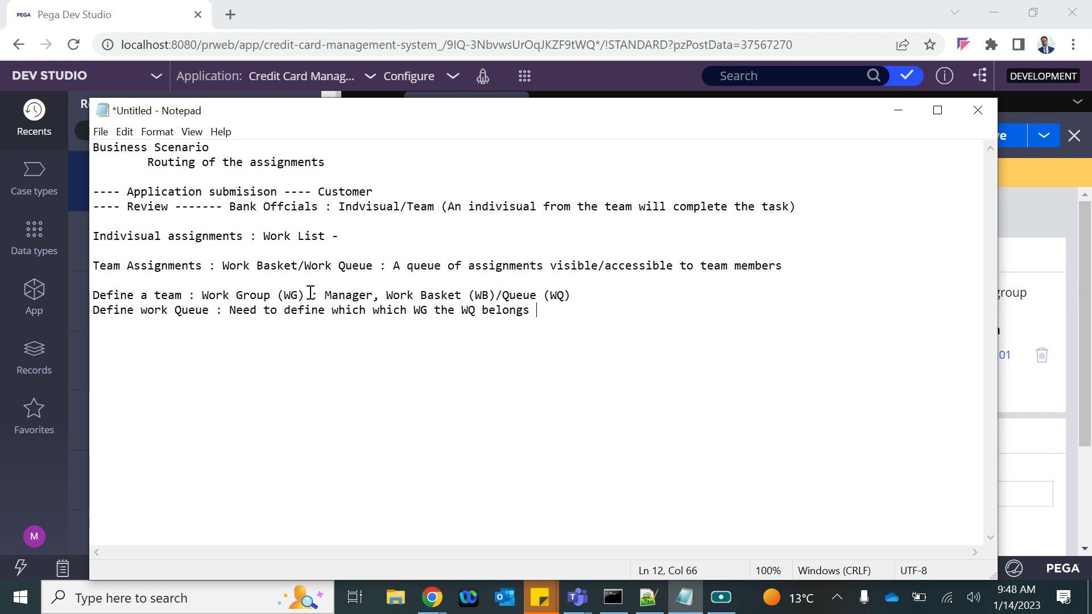
left_click_drag(168, 296, 284, 296)
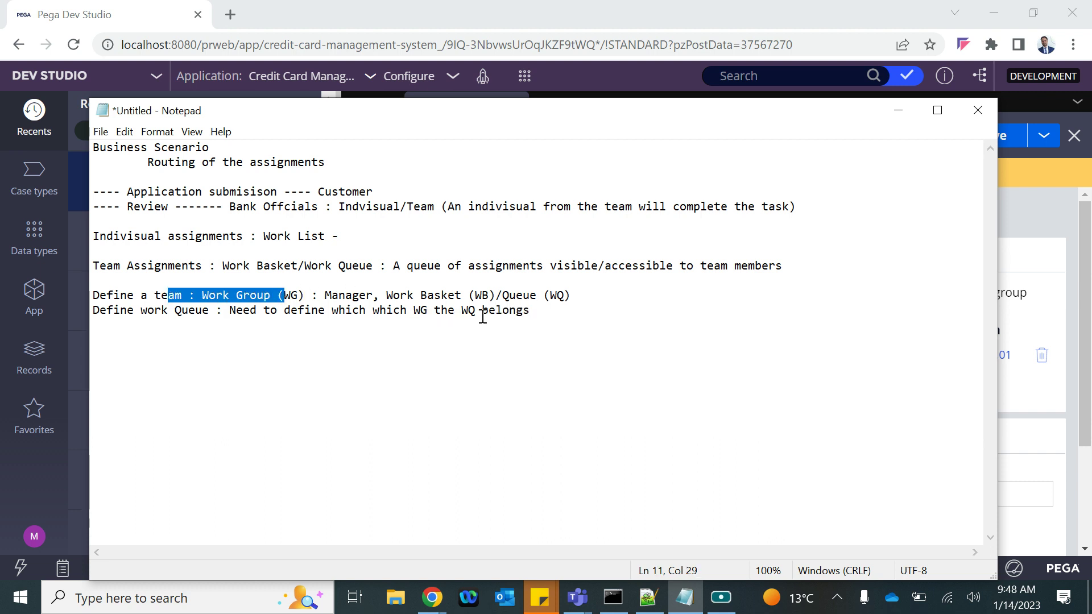
left_click_drag(433, 312, 475, 312)
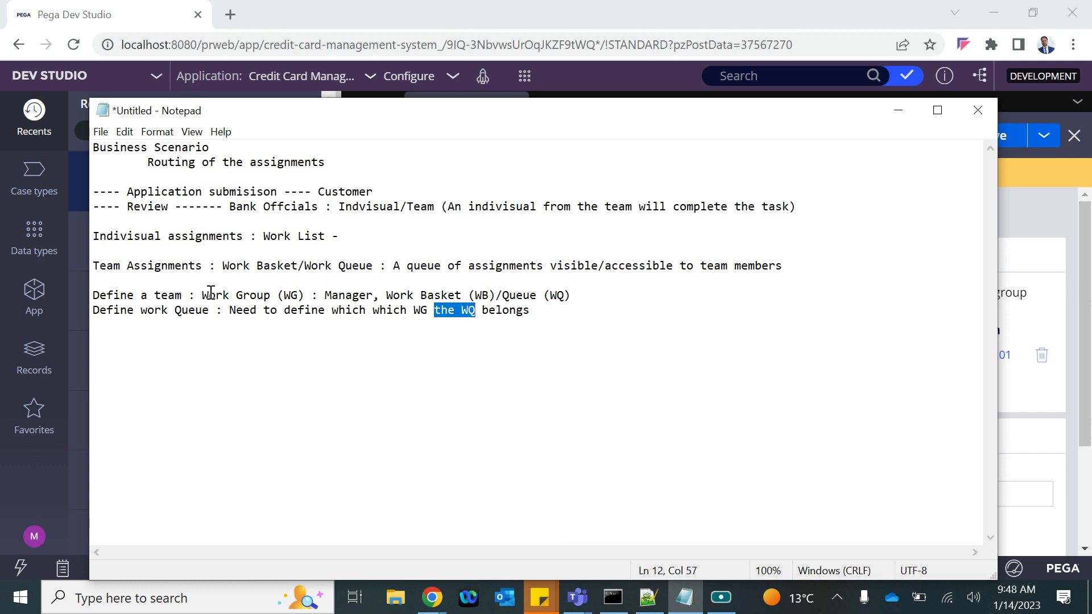
left_click_drag(209, 295, 320, 311)
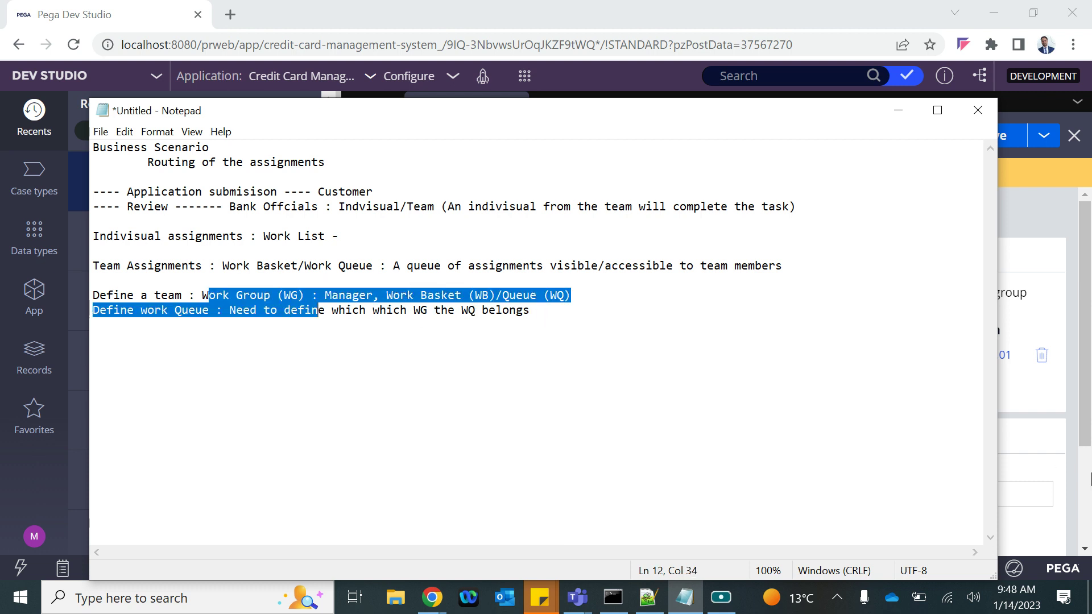
left_click(1045, 399)
left_click(34, 295)
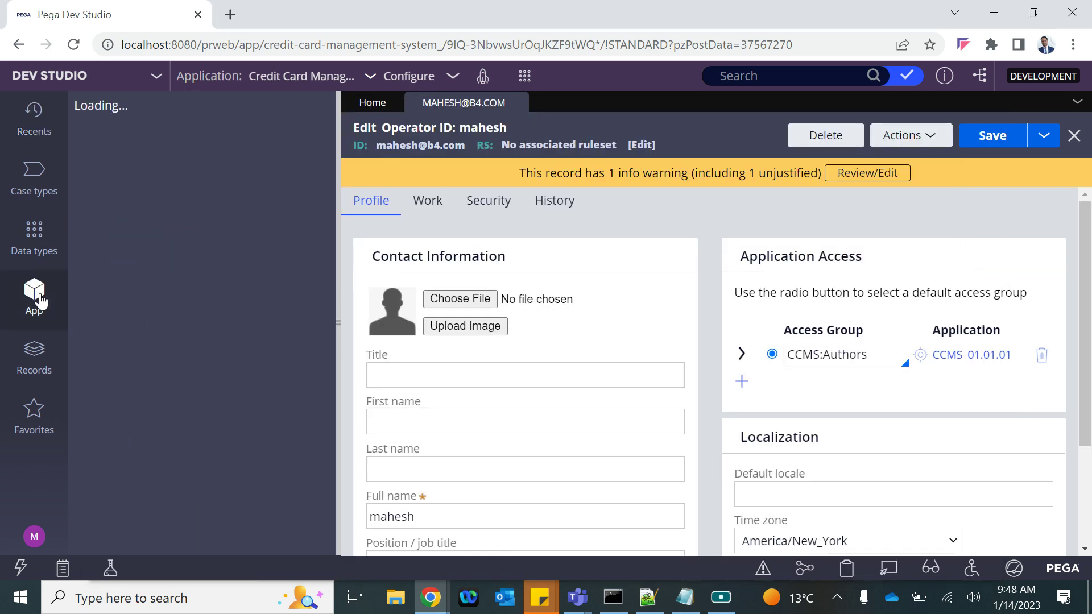
left_click(34, 181)
left_click(100, 166)
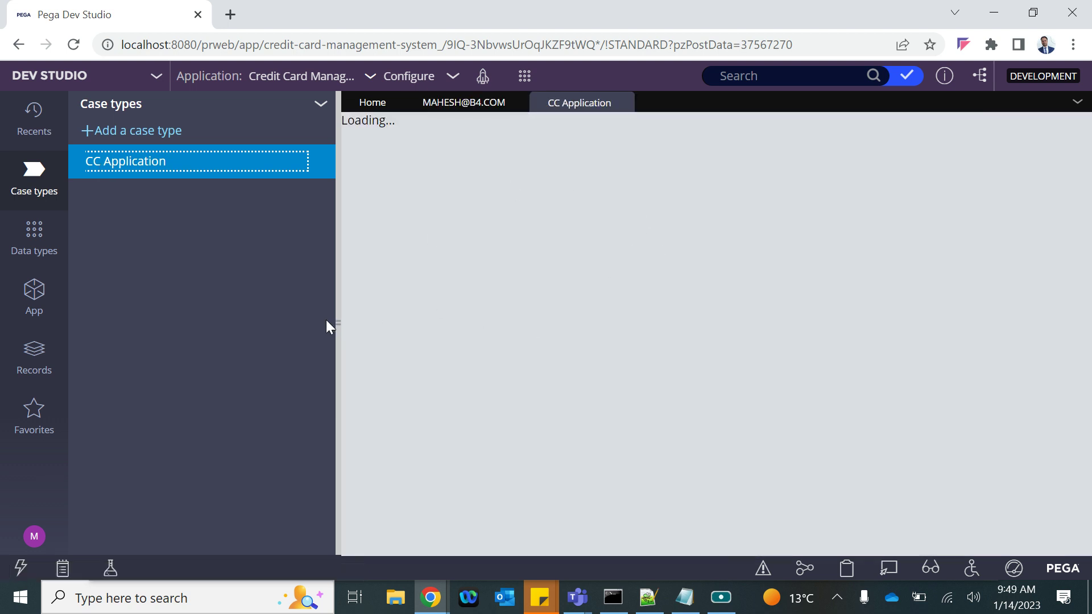
left_click(337, 322)
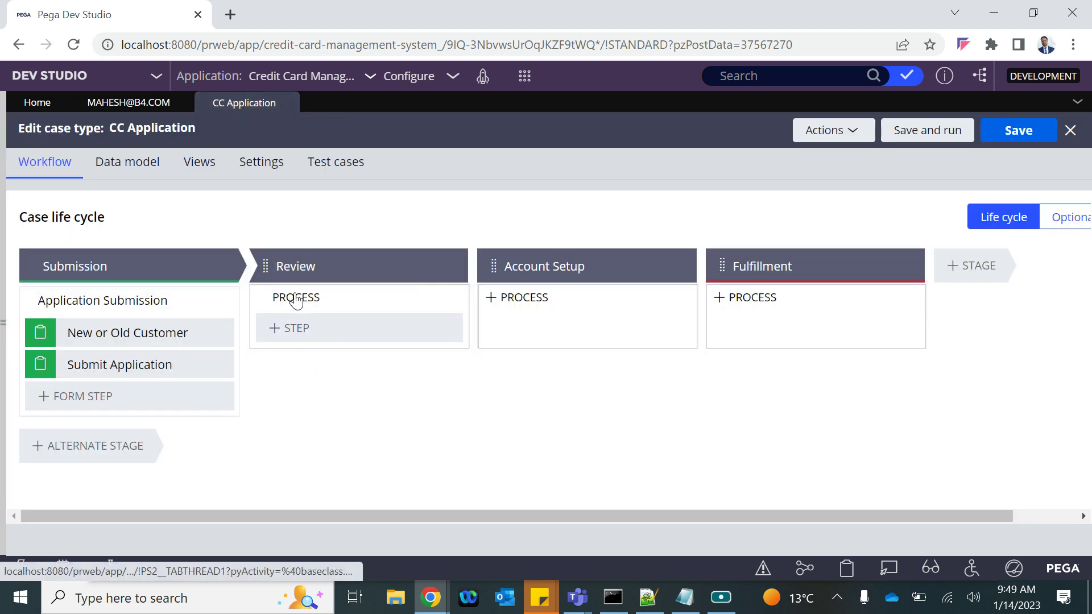
mouse_move(281, 319)
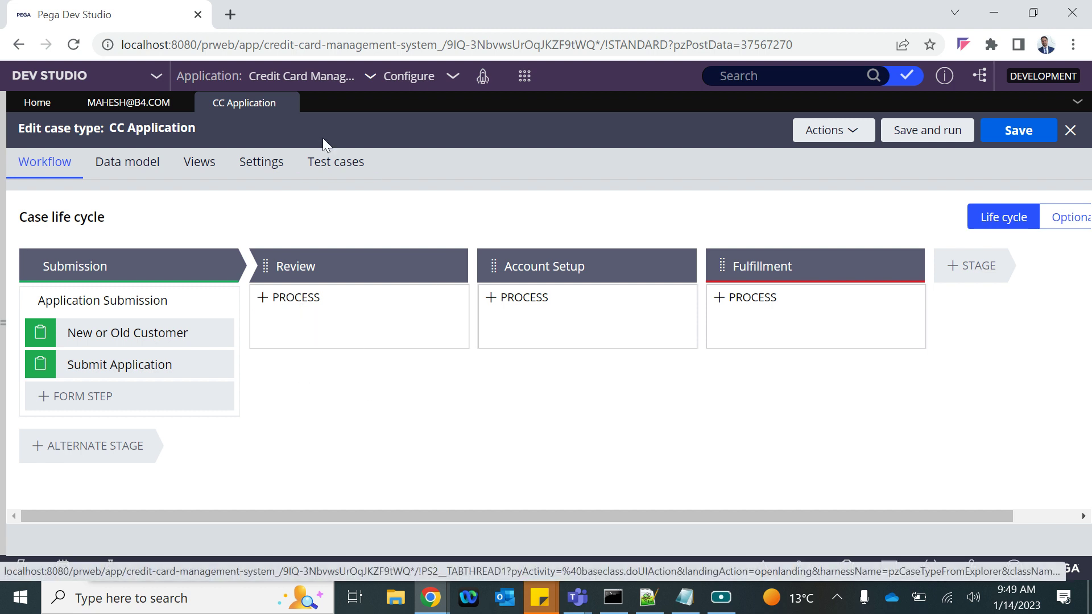
left_click(6, 325)
left_click(34, 536)
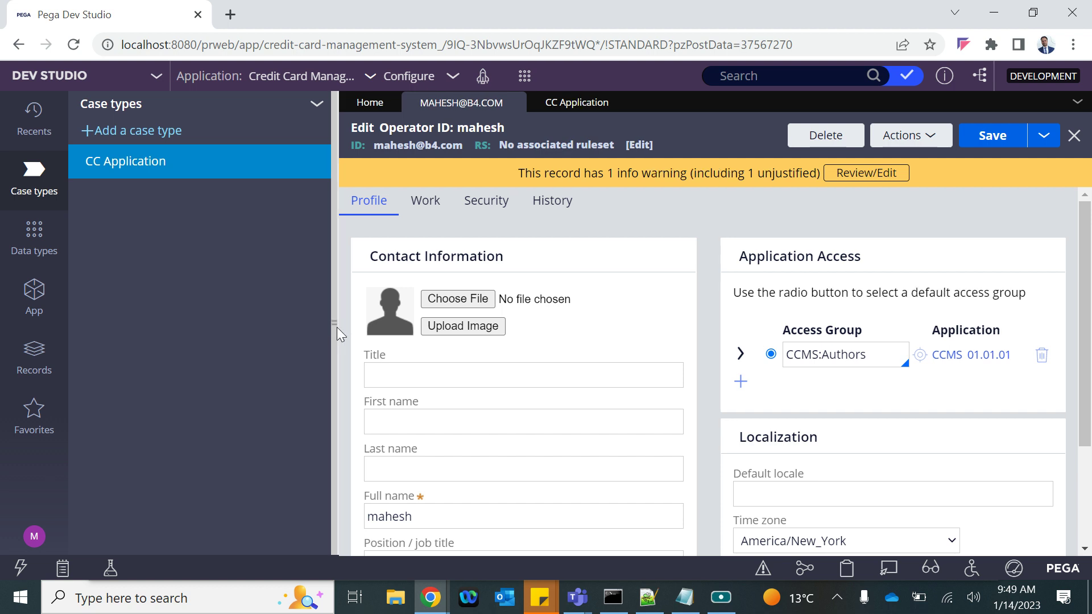
Hide the case types panel and start a Save as copy of the operator record
left_click(338, 325)
left_click(1044, 140)
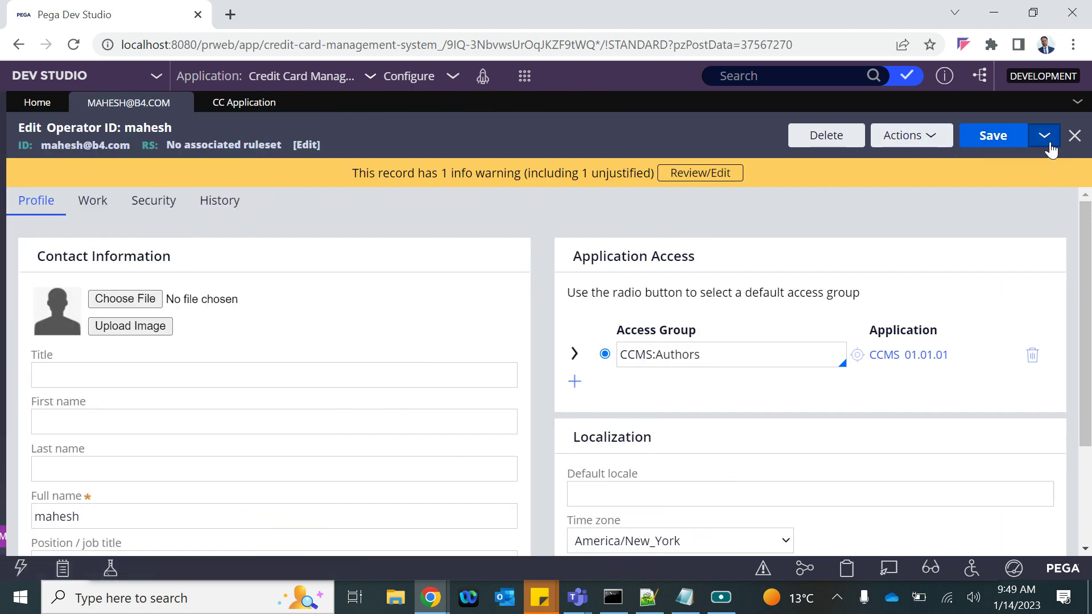
left_click(1045, 143)
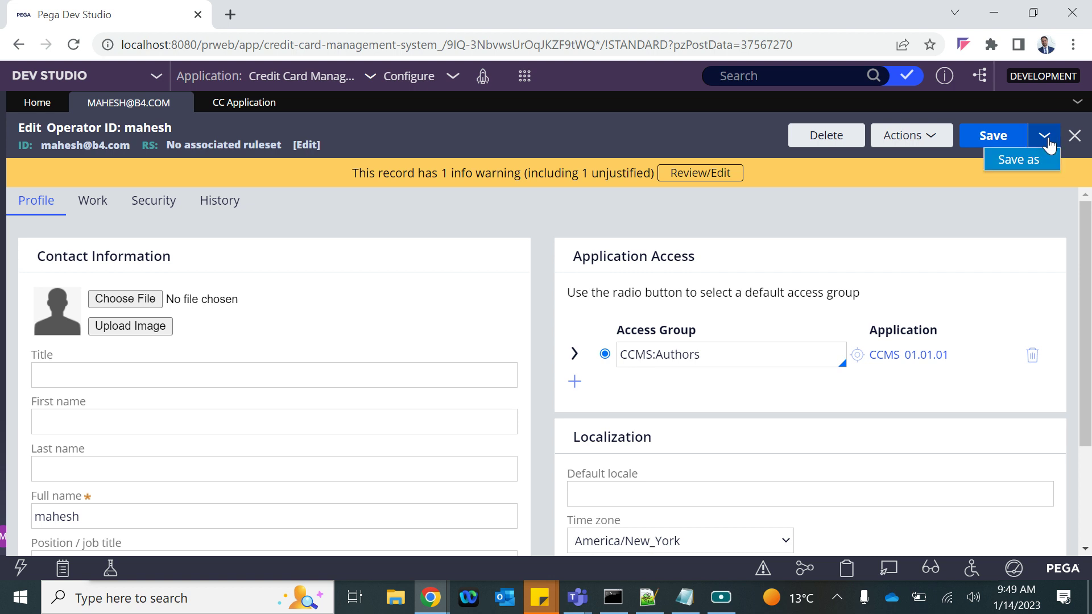
left_click(1018, 162)
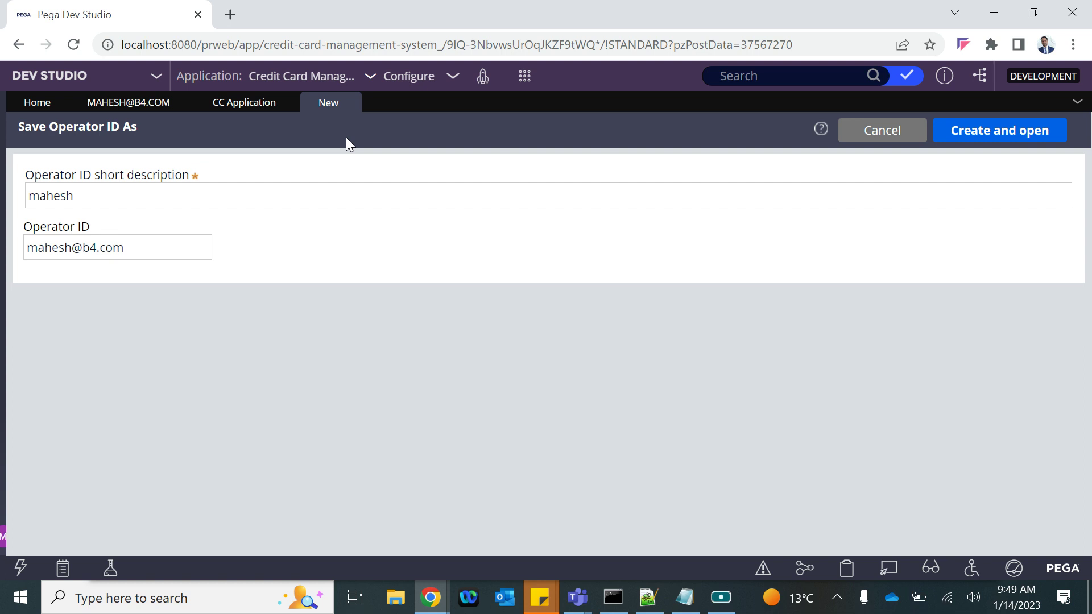
Give the copy the short description 'Rewiever One' and an Operator ID based on r1, then create it
double_click(46, 194)
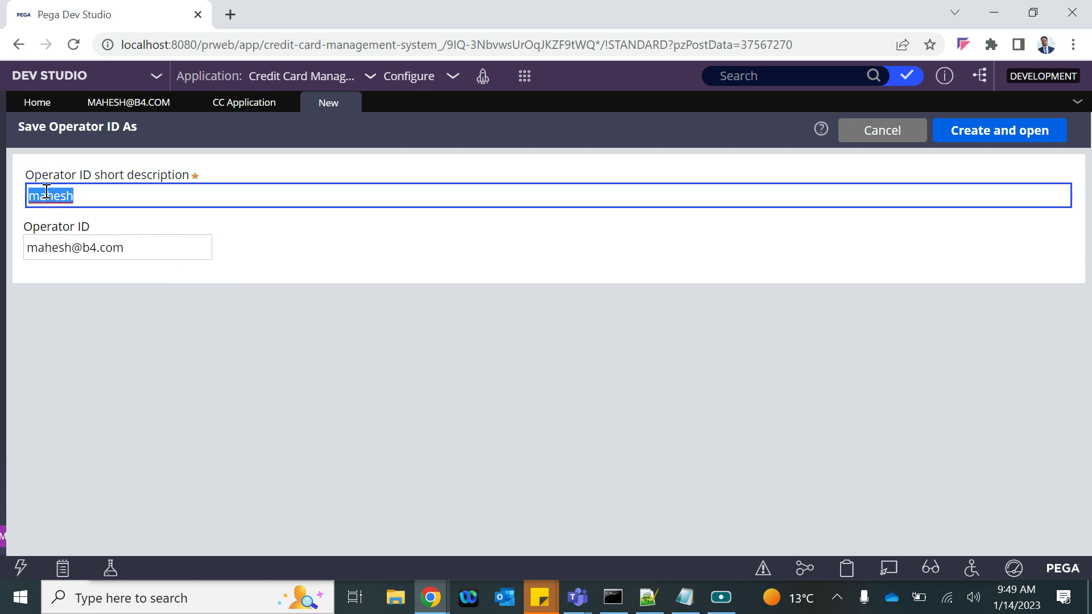
type("R")
type("eviever")
right_click(47, 194)
left_click(74, 206)
left_click(46, 194)
key("BackSpace")
type("v")
double_click(57, 247)
type("r1")
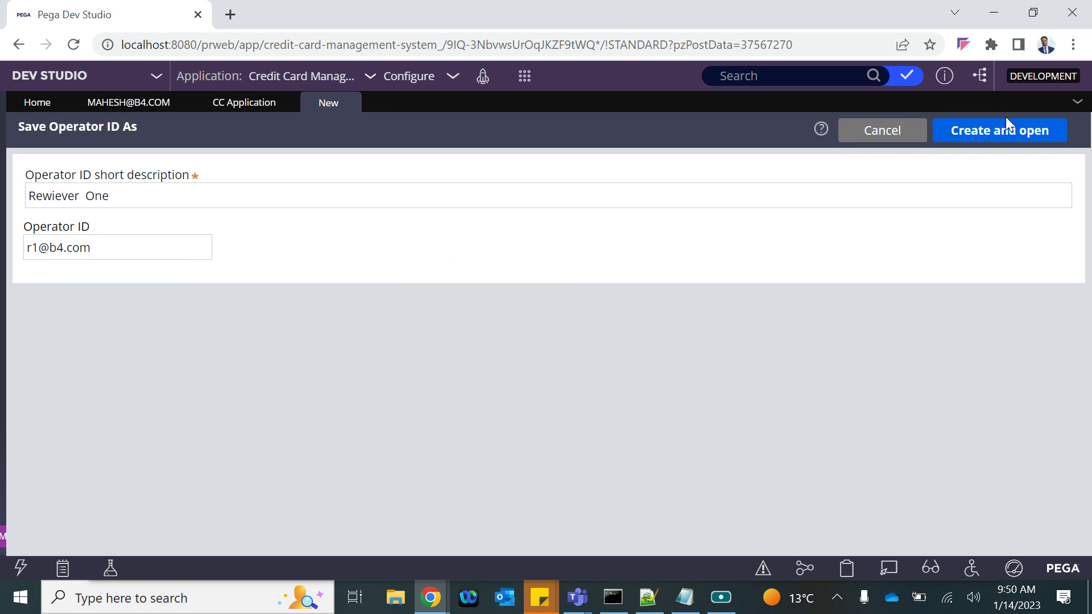
left_click(997, 131)
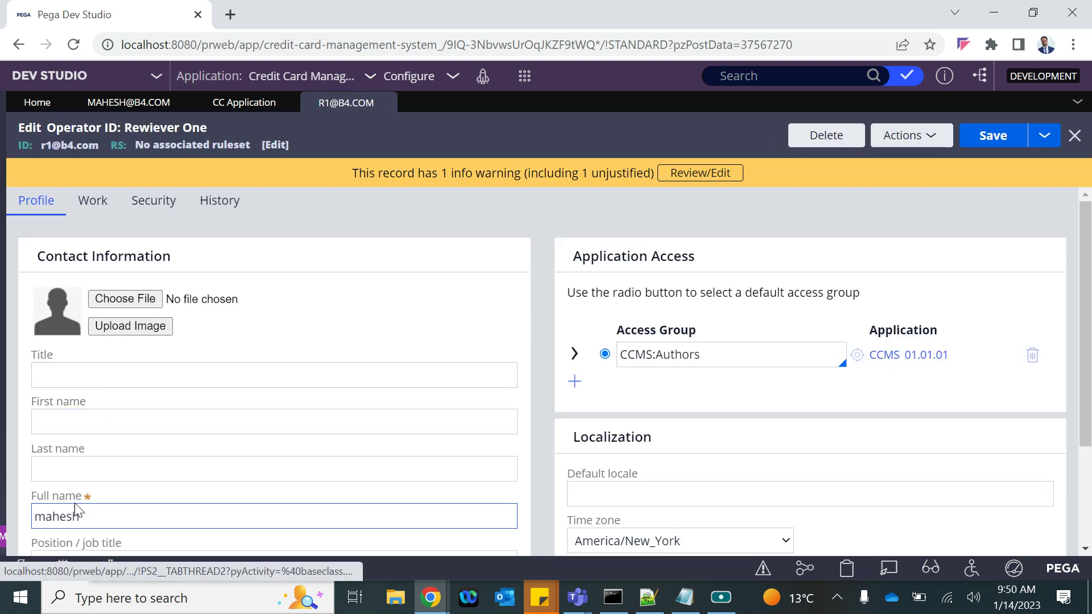
Set the full name to 'Reviewer One', change the e-mail's name part to r1, and save
double_click(71, 512)
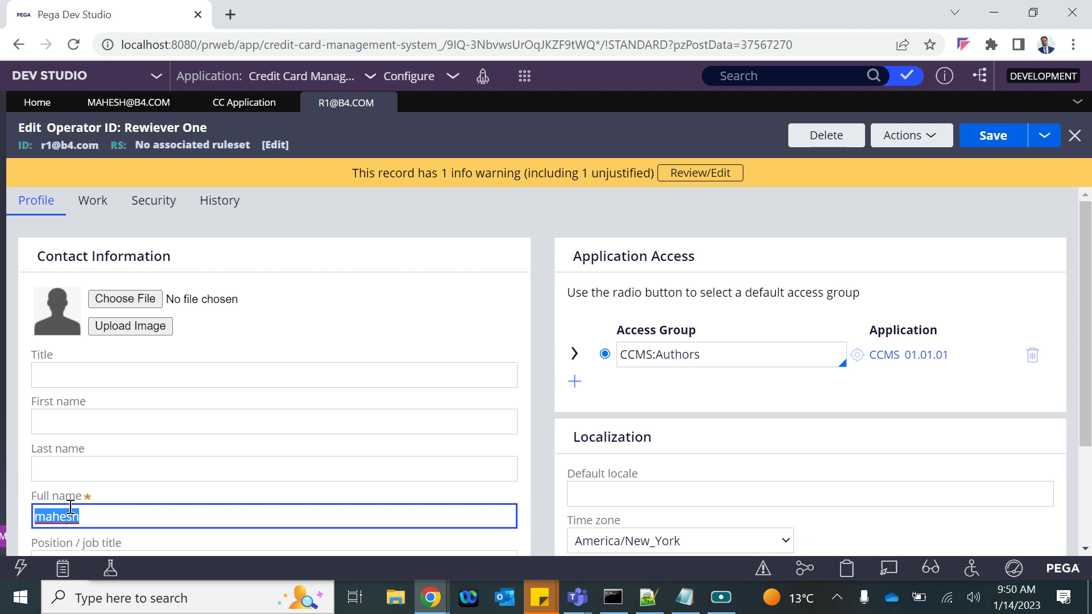
type("Reviewer One")
scroll(70, 506, "down", 3)
double_click(55, 514)
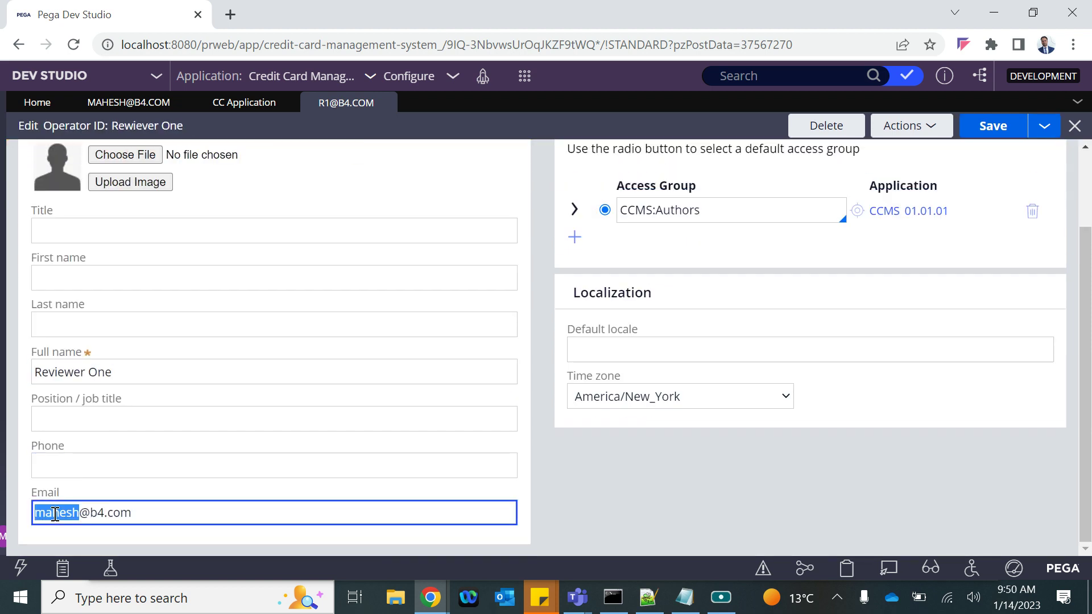
type("r1")
left_click(993, 125)
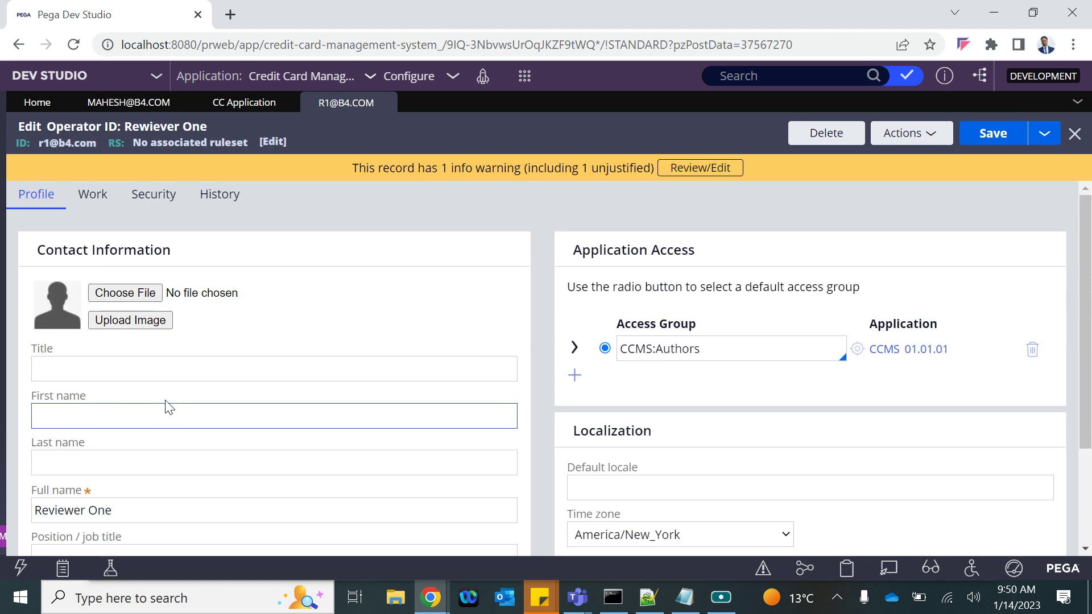
left_click(993, 138)
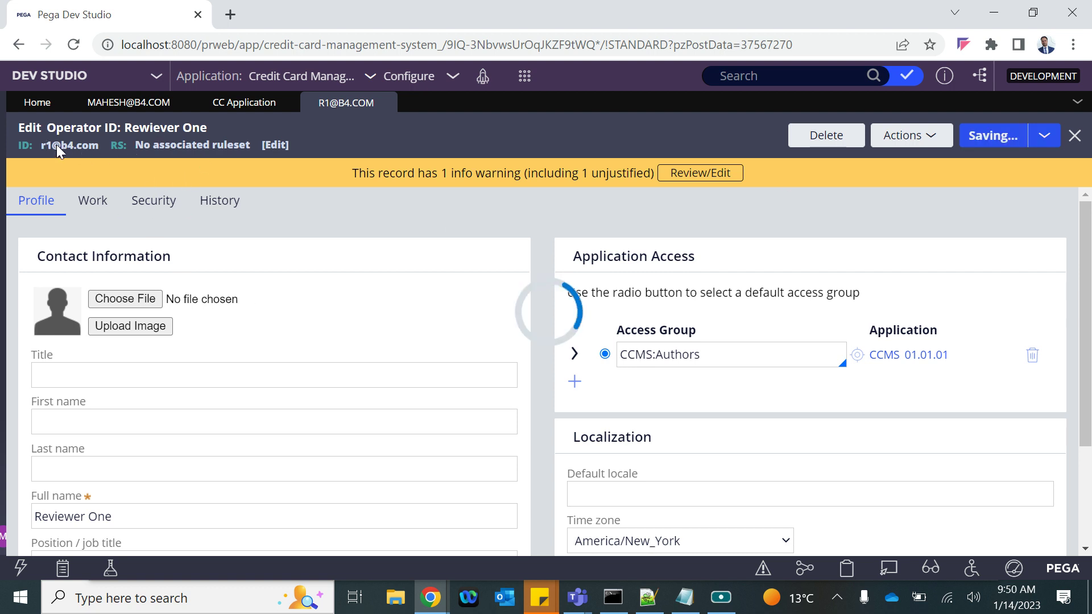
left_click(244, 104)
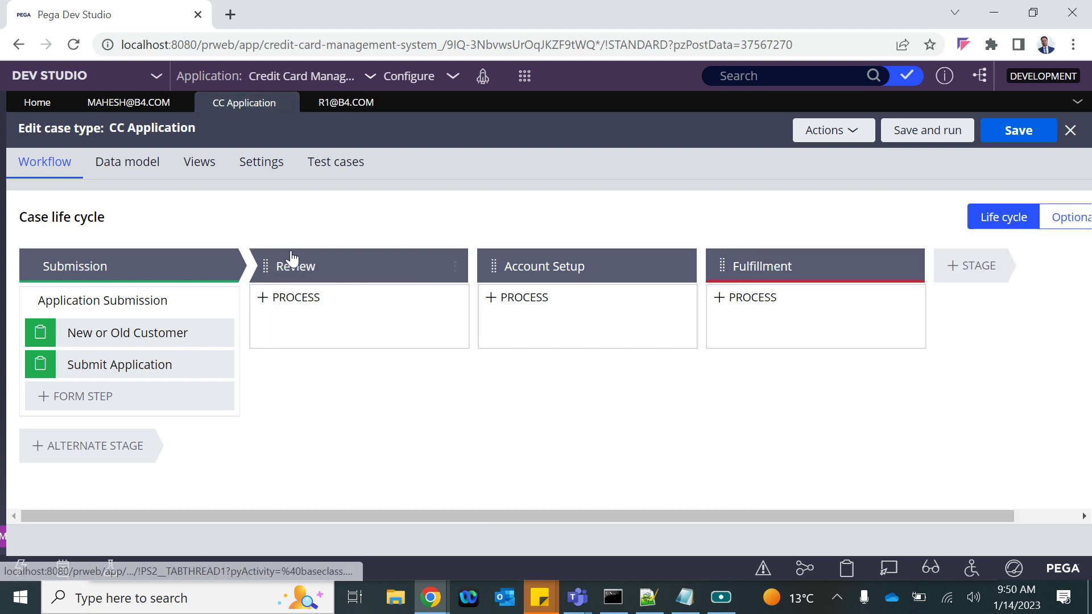
Add a new process to the Review stage containing an Approve/Reject step
left_click(305, 263)
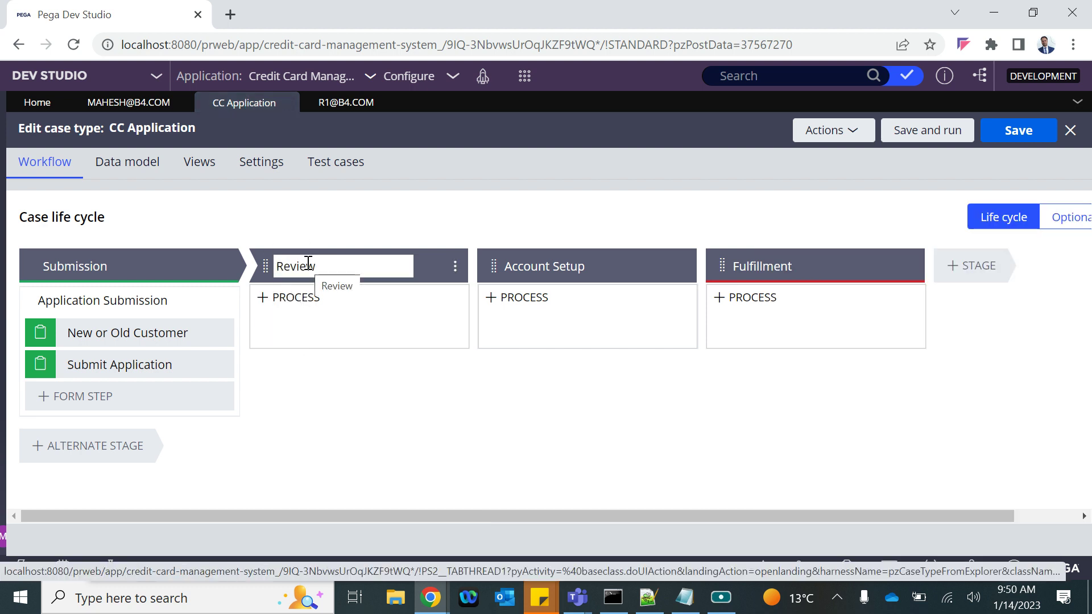
key("Return")
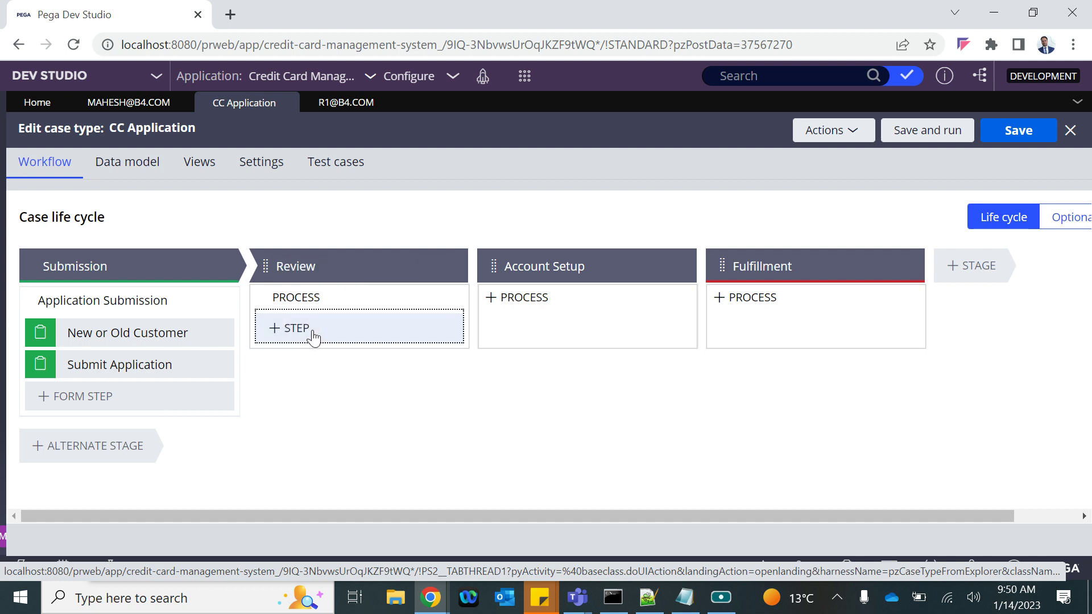
left_click(312, 337)
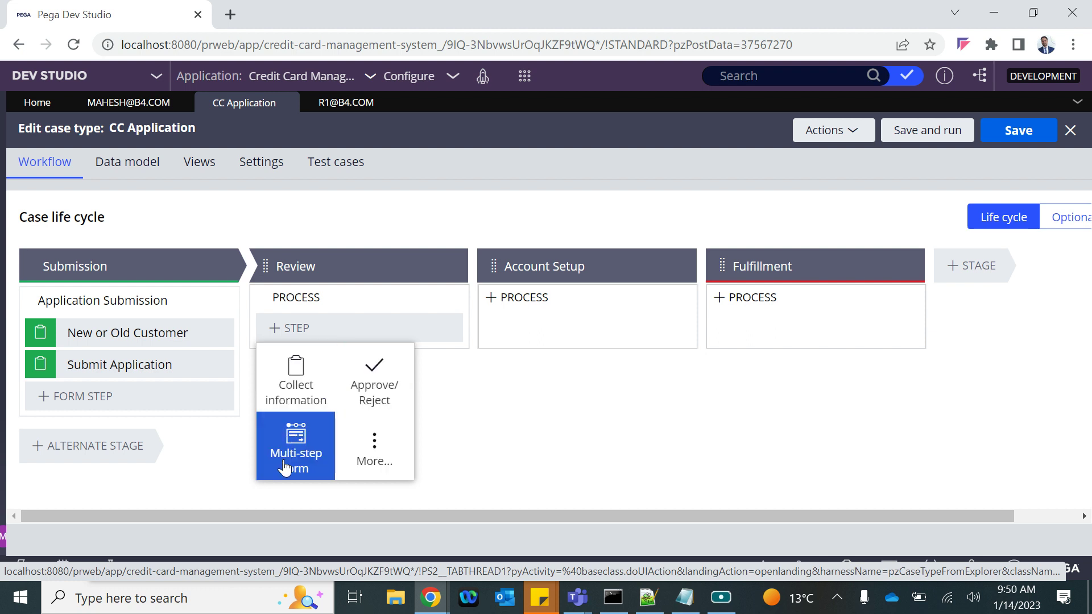
left_click(375, 438)
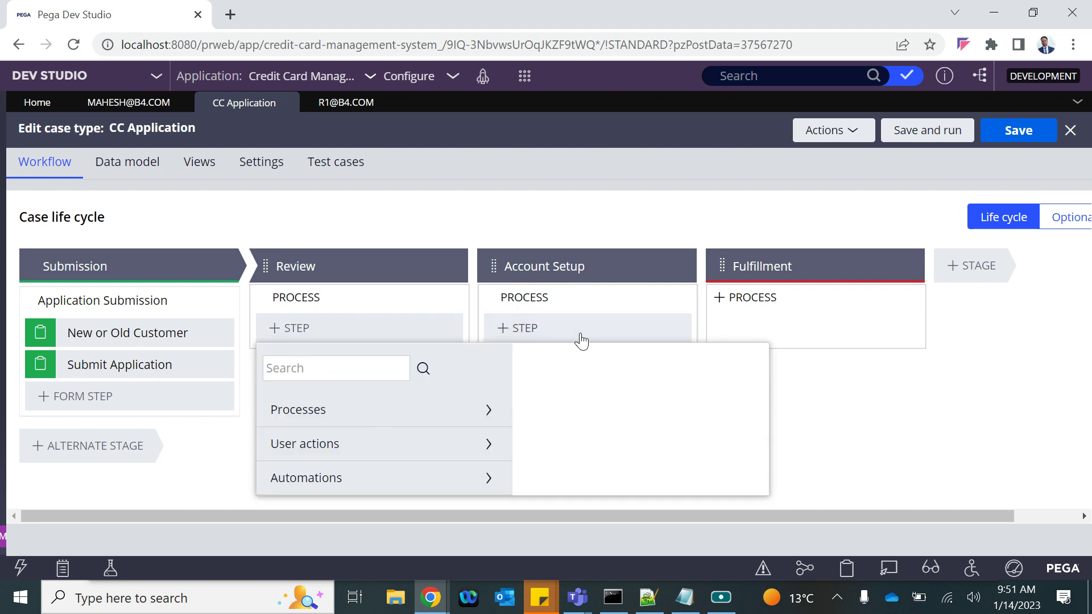
left_click(193, 483)
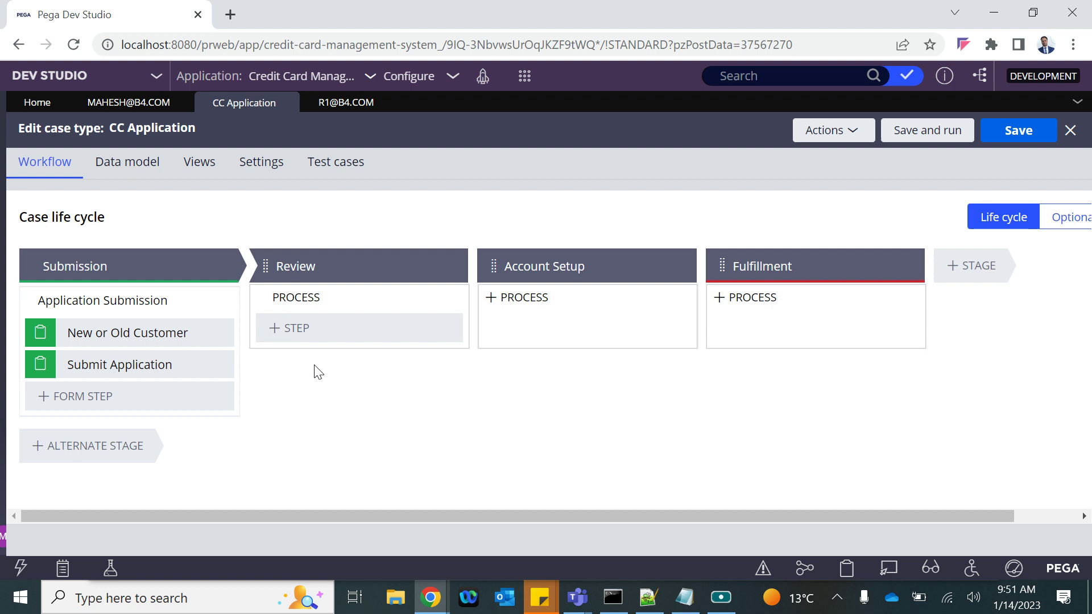
left_click(301, 327)
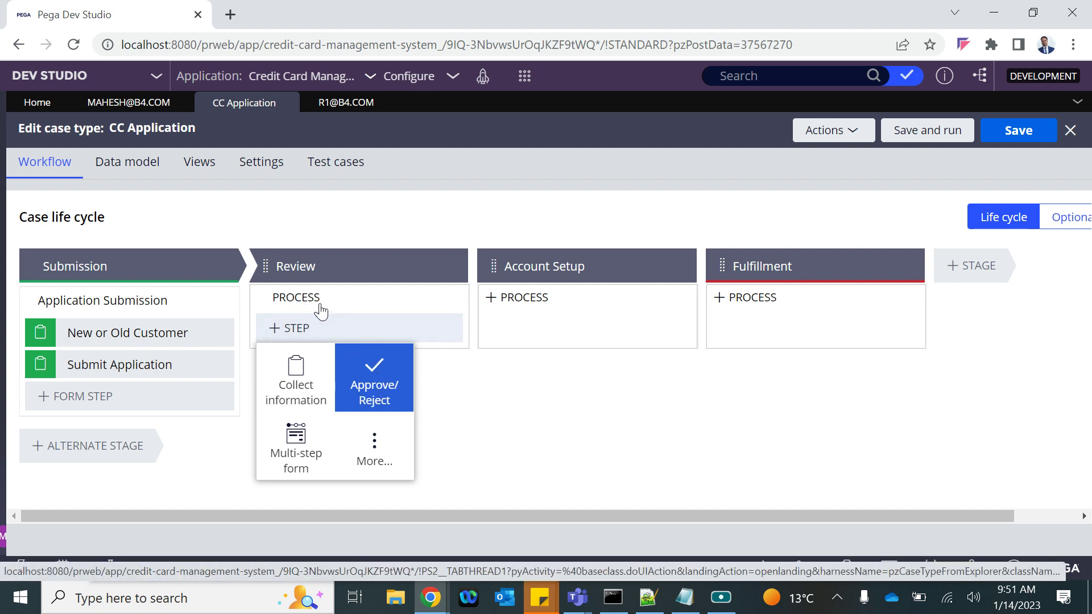
left_click(374, 383)
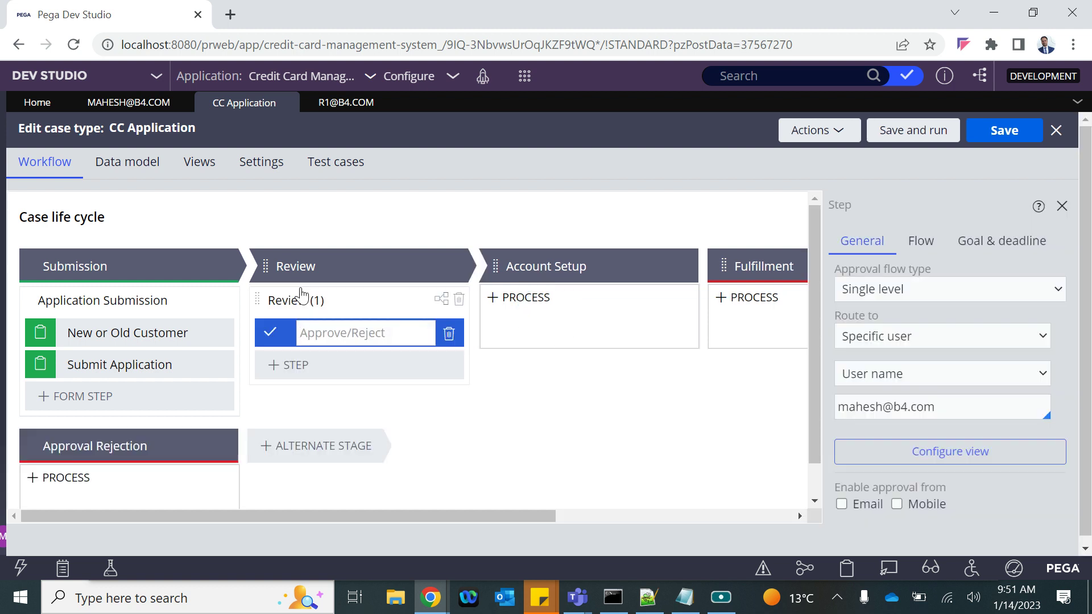
Rename the 'Review (1)' process to 'CC Review' and the approval step to 'Review CC Application'
left_click(330, 302)
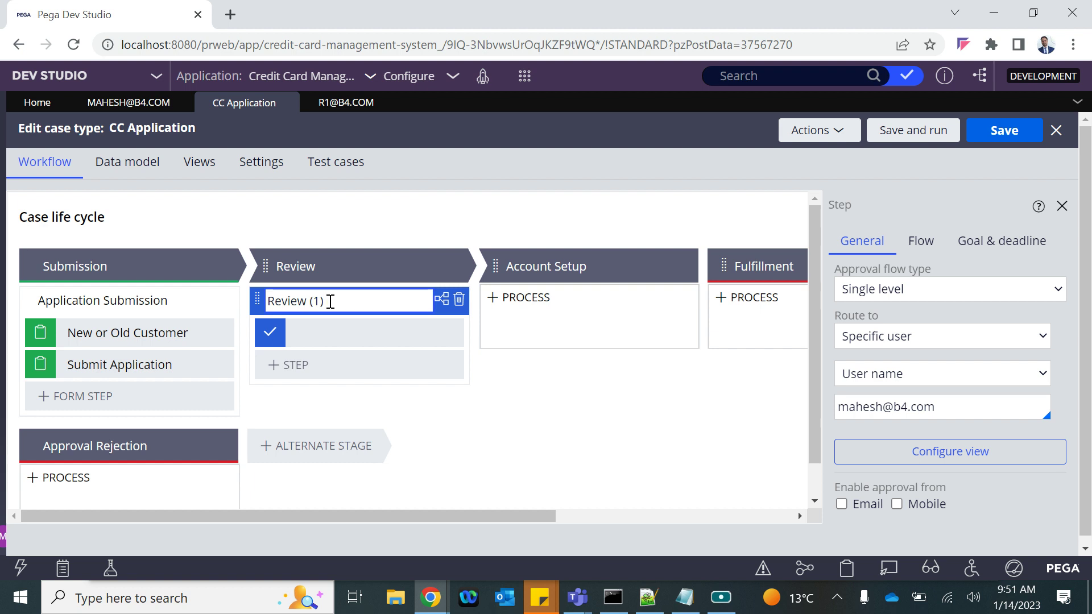
left_click_drag(328, 302, 245, 298)
left_click(328, 301)
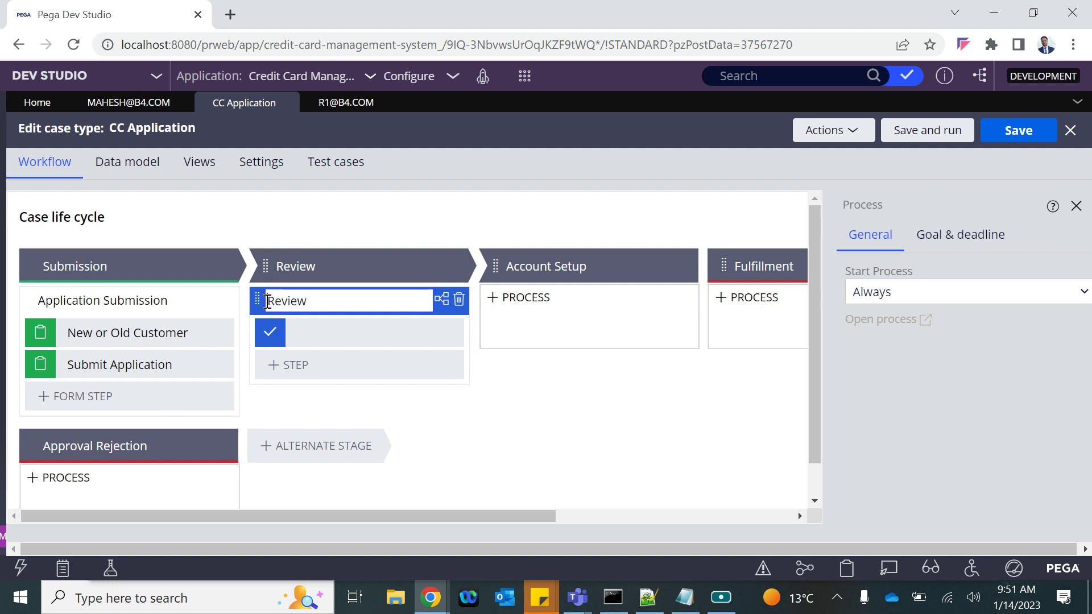
left_click(267, 302)
type("CC")
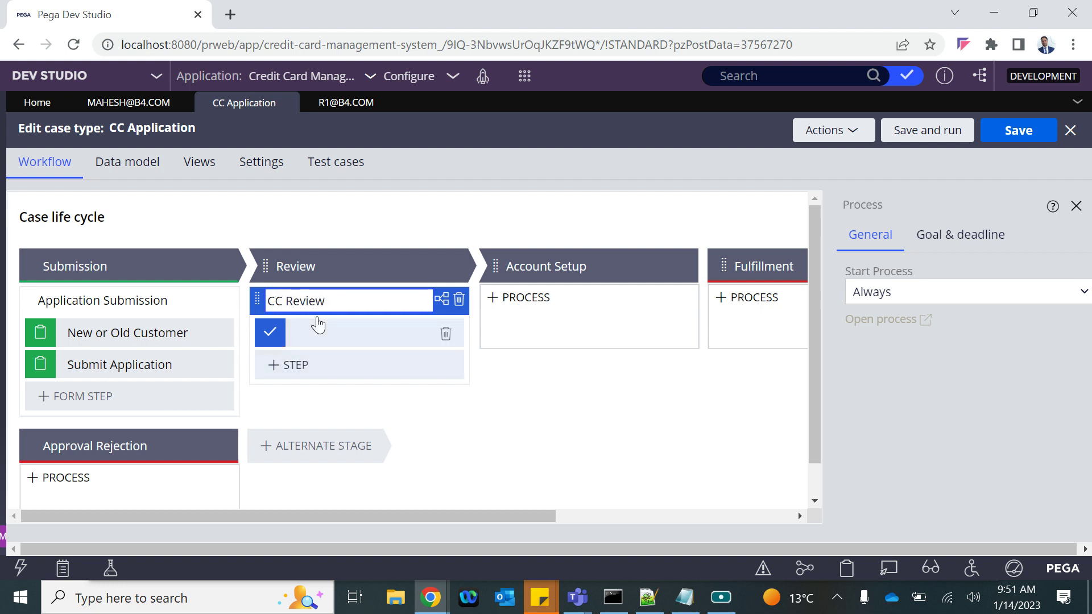
left_click(308, 328)
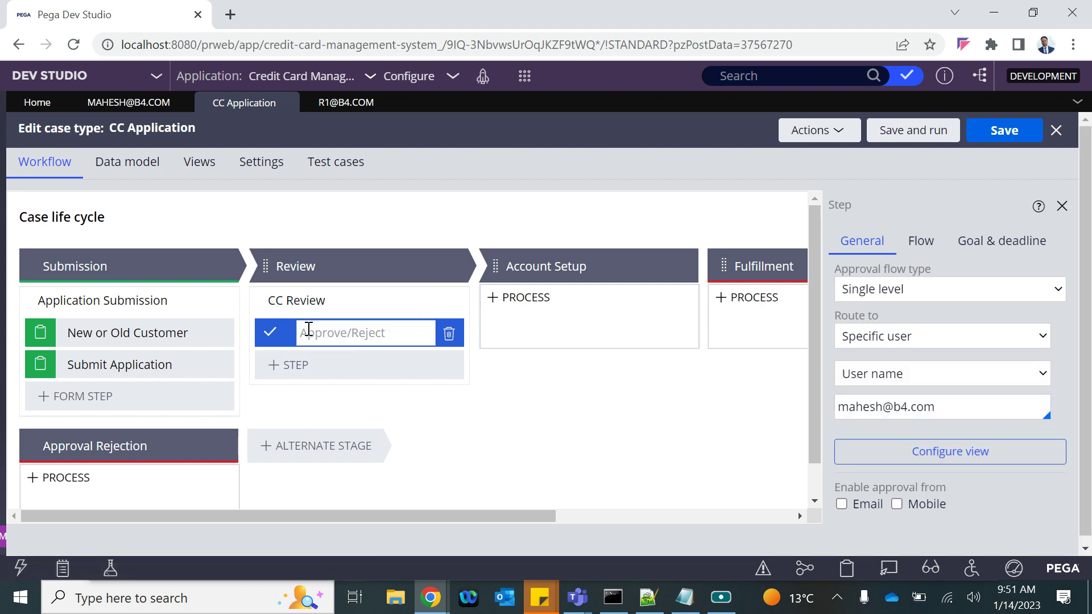
type("CC Review")
left_click_drag(322, 333, 300, 333)
key("BackSpace")
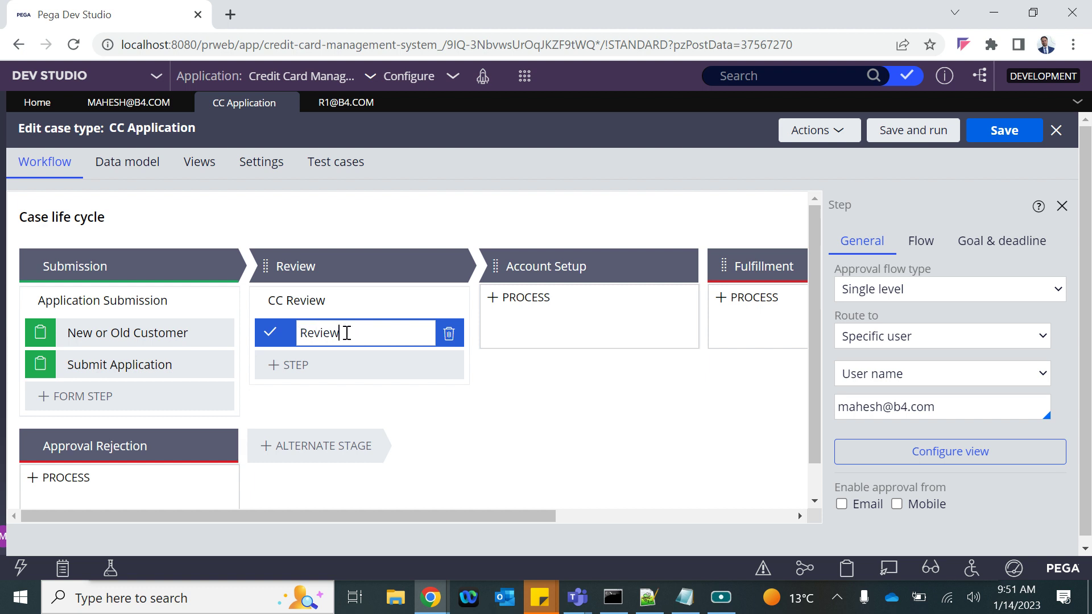
type("CC Application")
Keep the approval routed to a Specific user, identified by User name
left_click(911, 383)
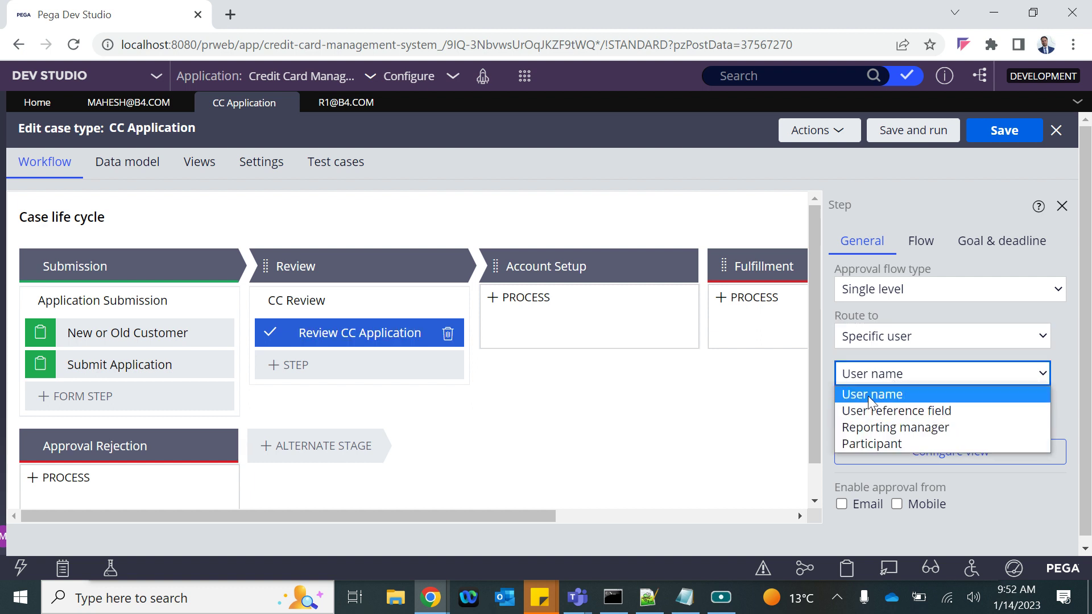
left_click(872, 374)
left_click(877, 336)
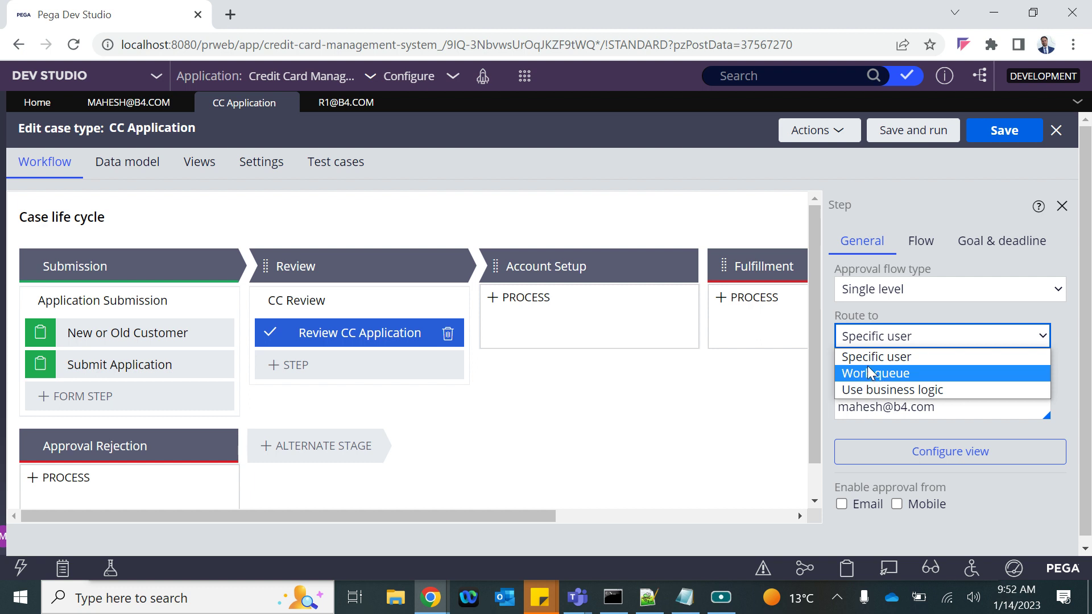
left_click(859, 355)
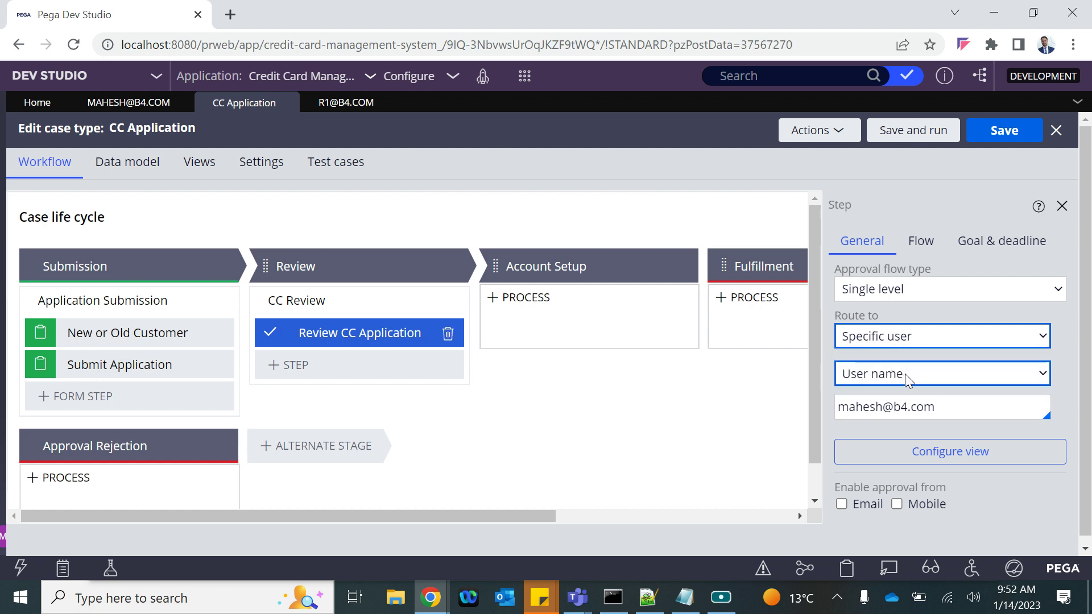
left_click(889, 377)
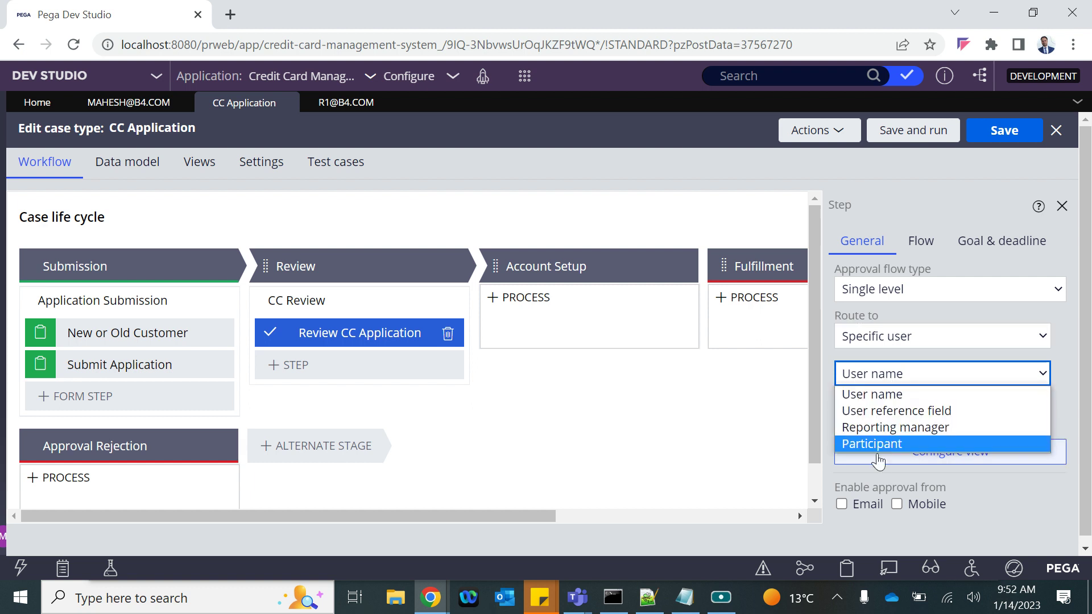
left_click(869, 395)
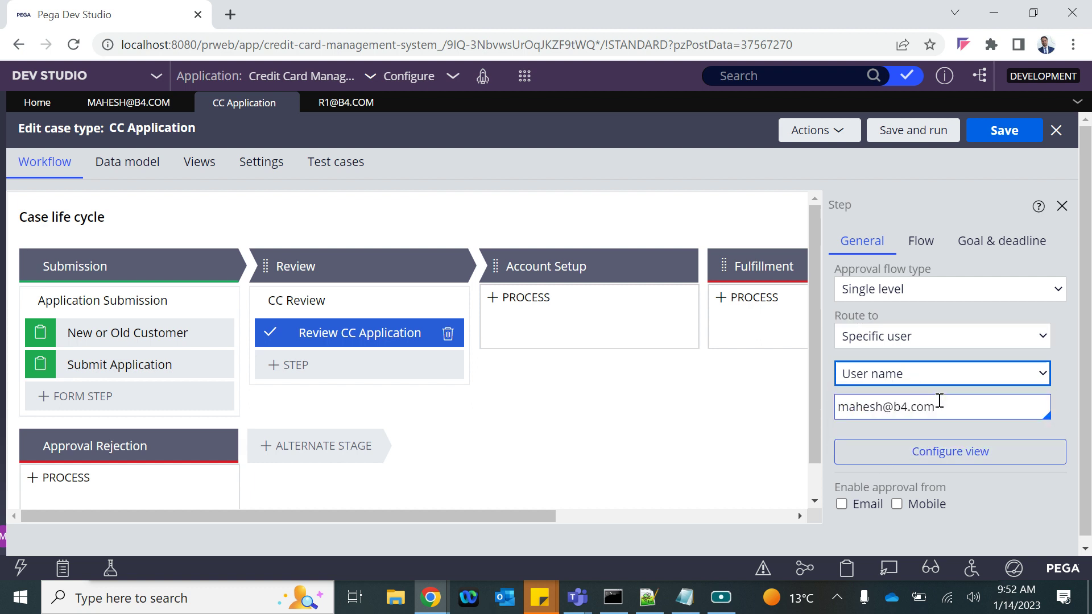
Replace the approver with the reviewer operator from autocomplete and save the CC Application case type
left_click_drag(939, 405, 792, 404)
key("BackSpace")
key("Down")
key("Down")
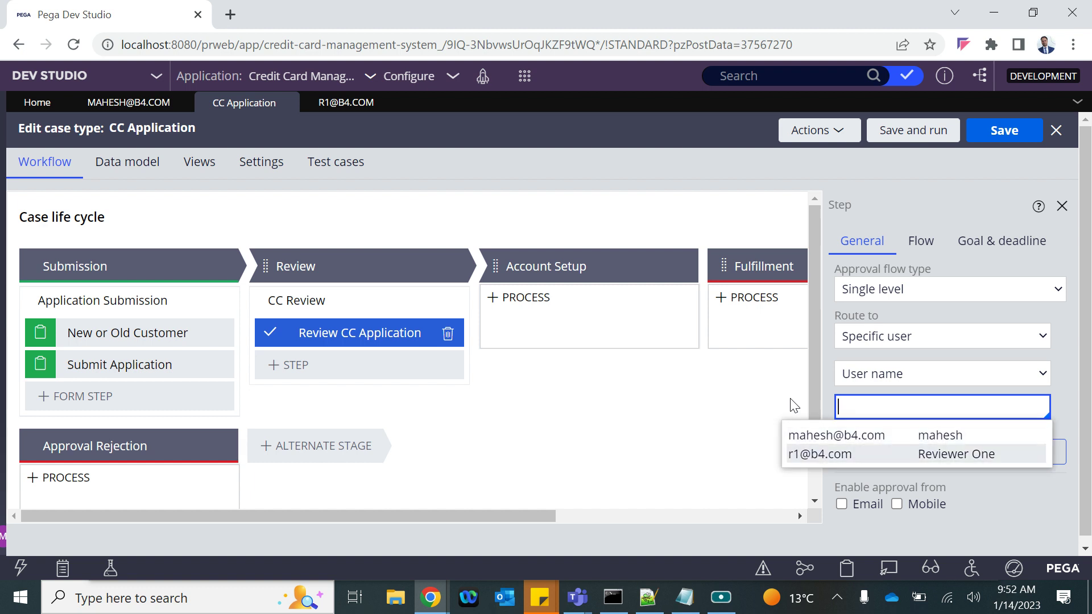
key("Return")
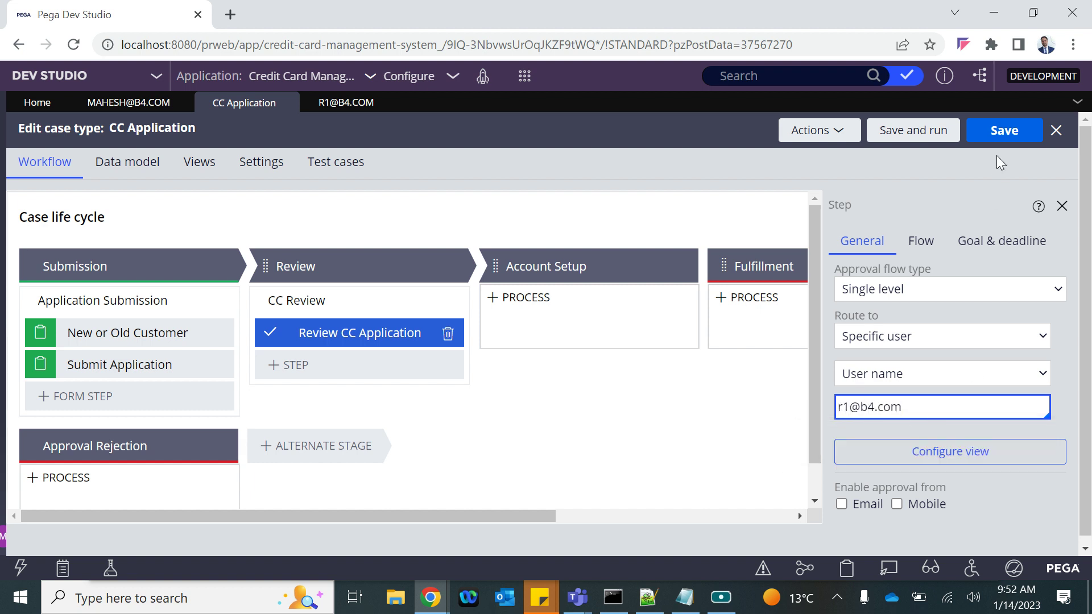
left_click(1004, 136)
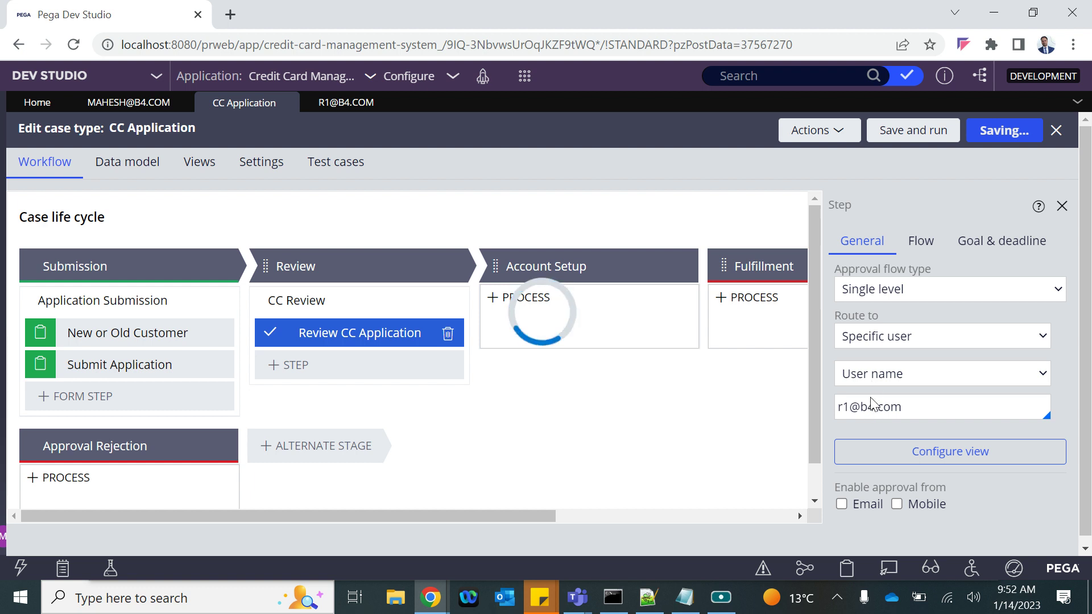
left_click(906, 413)
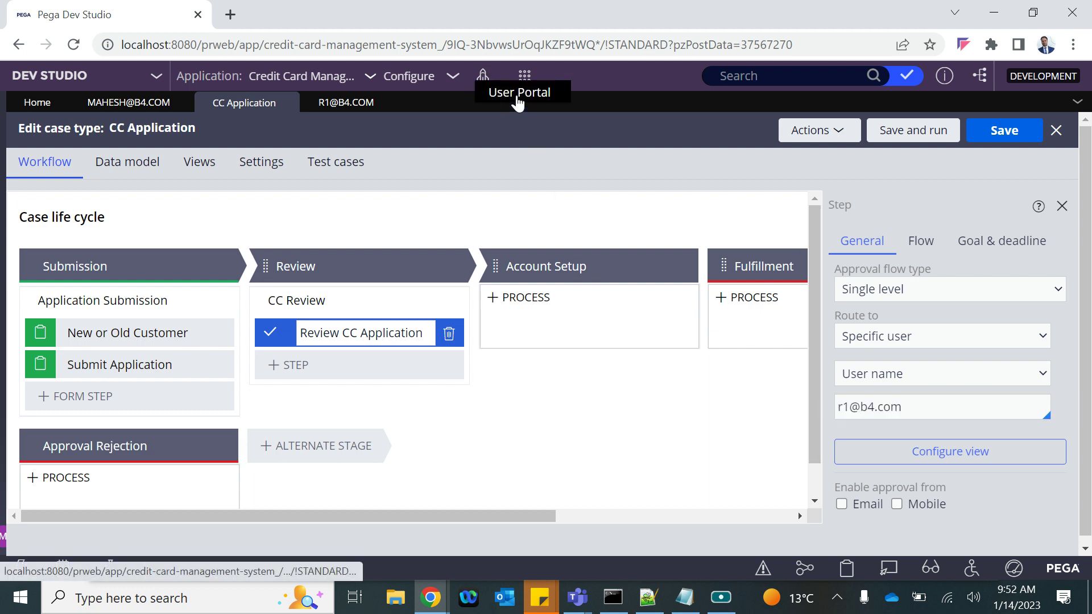
Create a new CC Application case, C-3001, and submit its application form
left_click(516, 96)
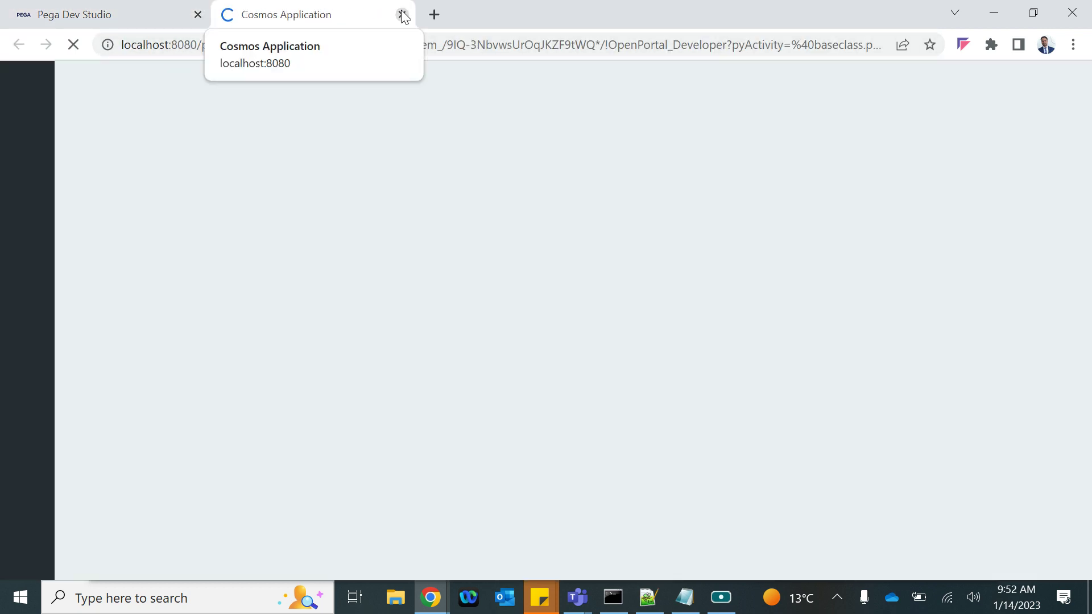
left_click(401, 14)
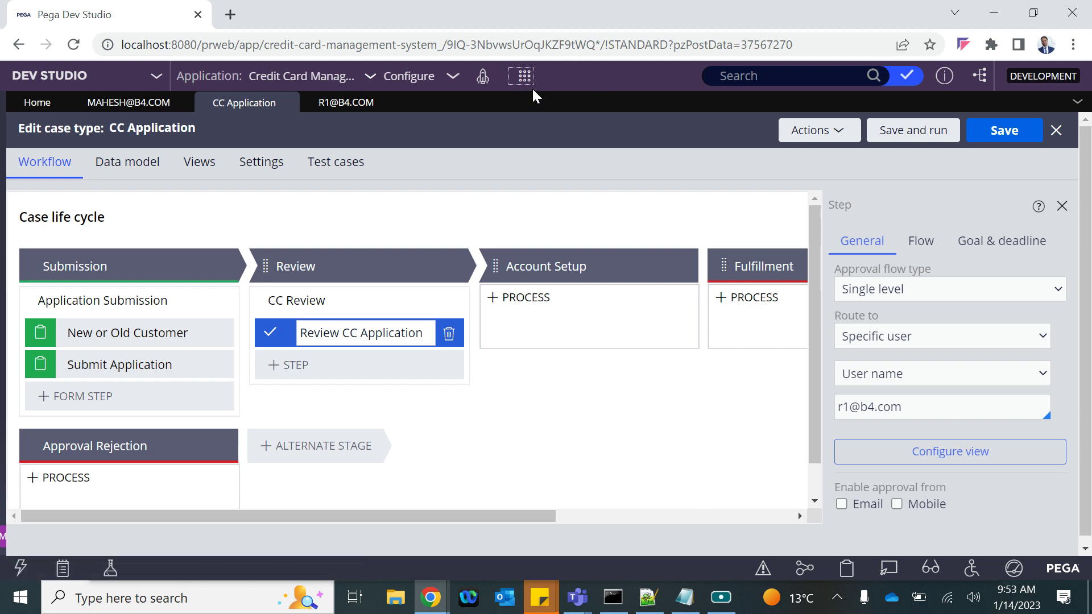
left_click(523, 80)
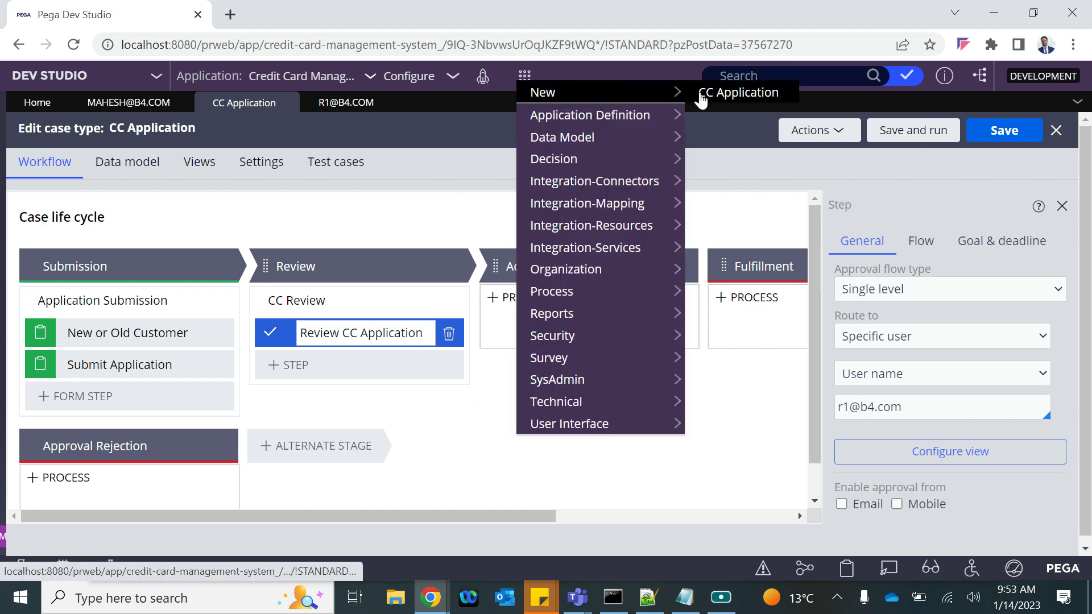
left_click(714, 90)
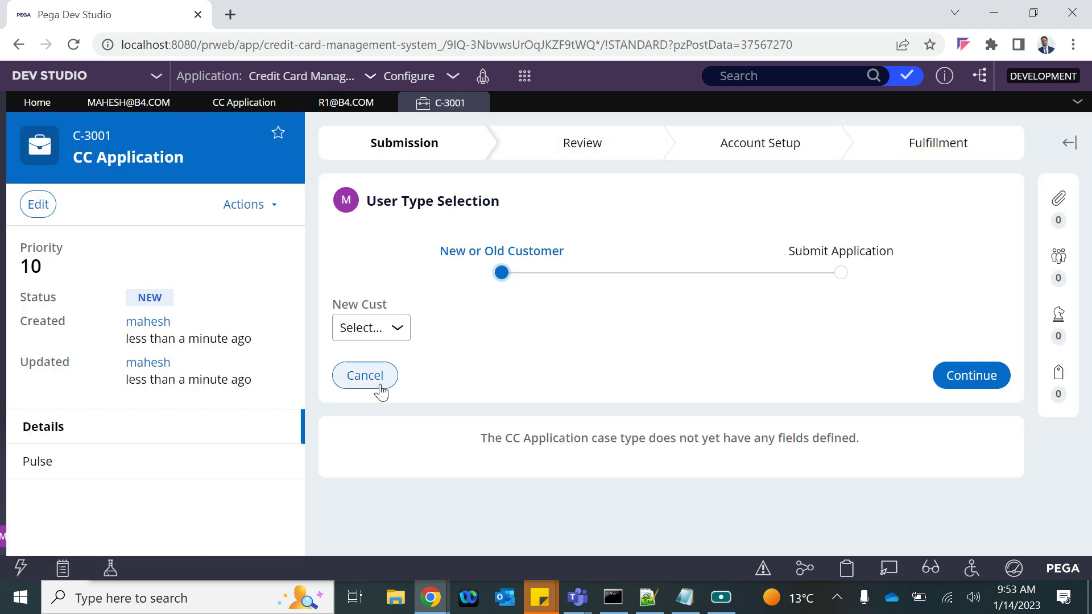
left_click(985, 378)
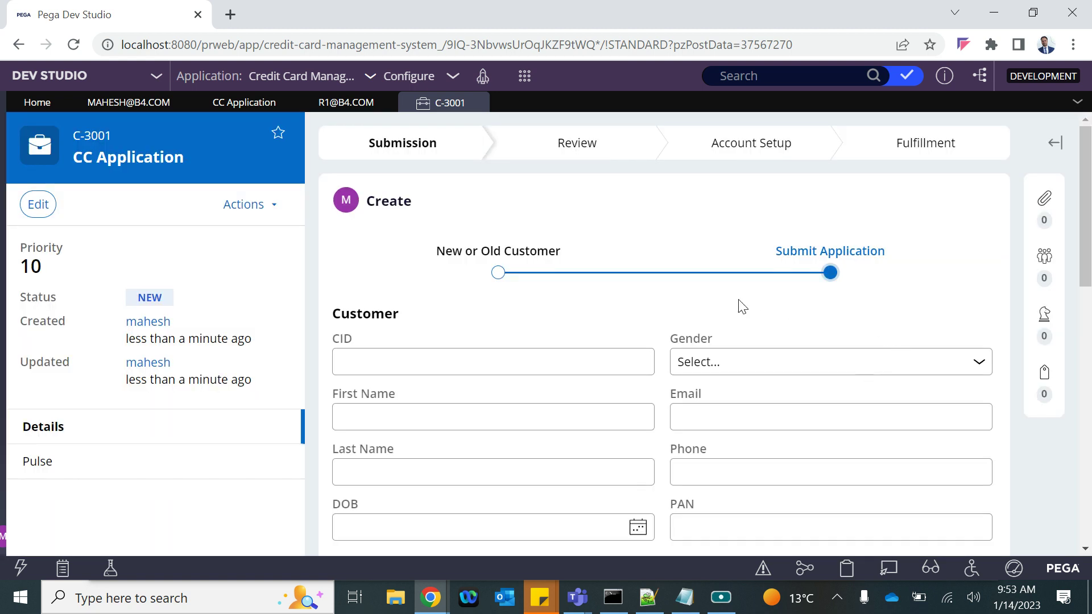
scroll(762, 434, "down", 10)
scroll(769, 425, "down", 1)
left_click(975, 461)
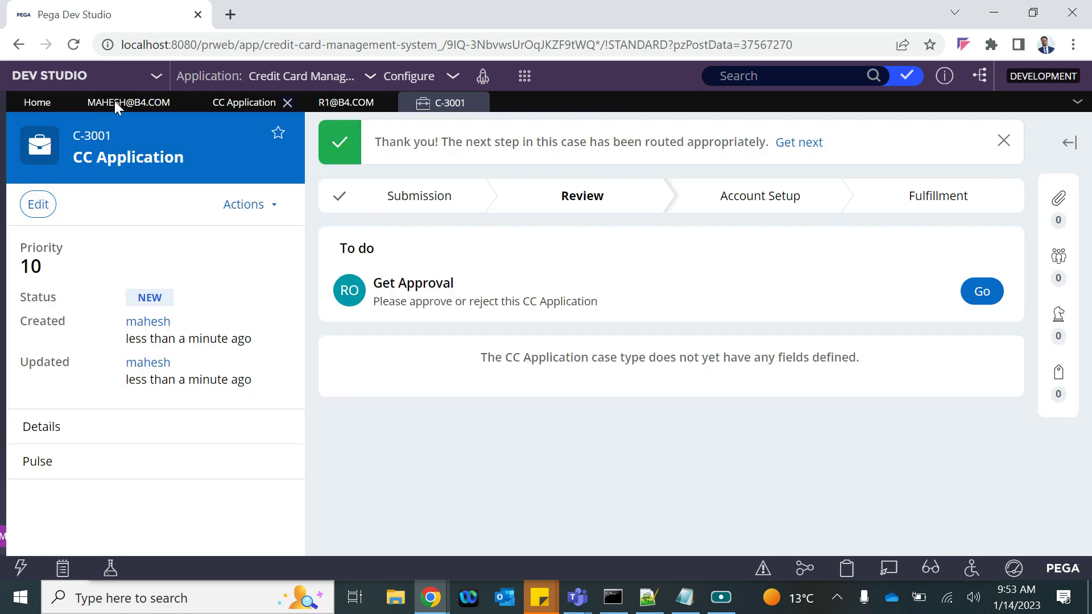
left_click(225, 107)
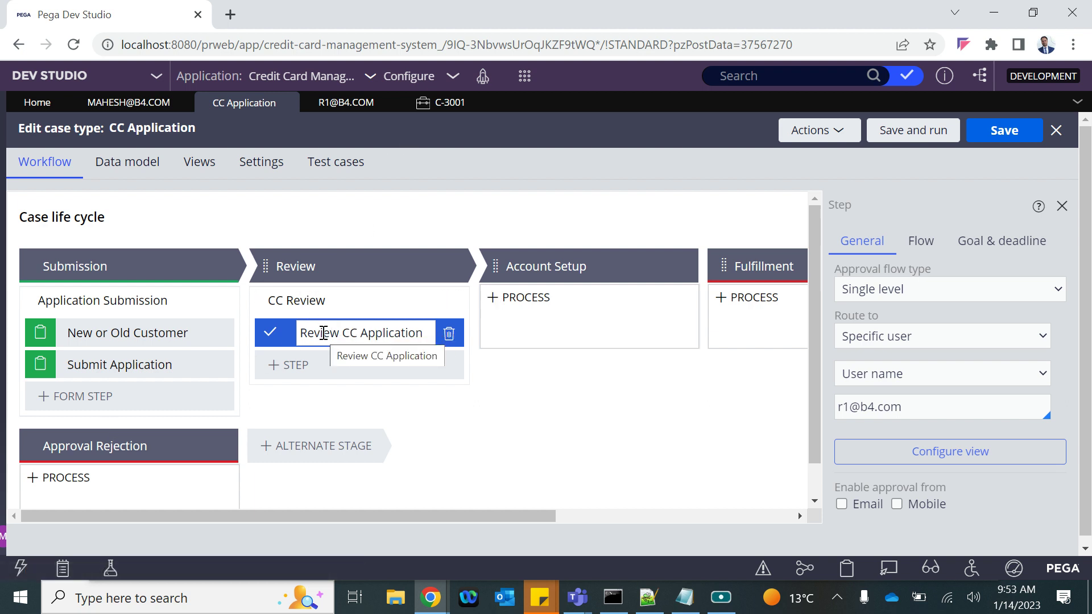
left_click_drag(923, 408, 826, 408)
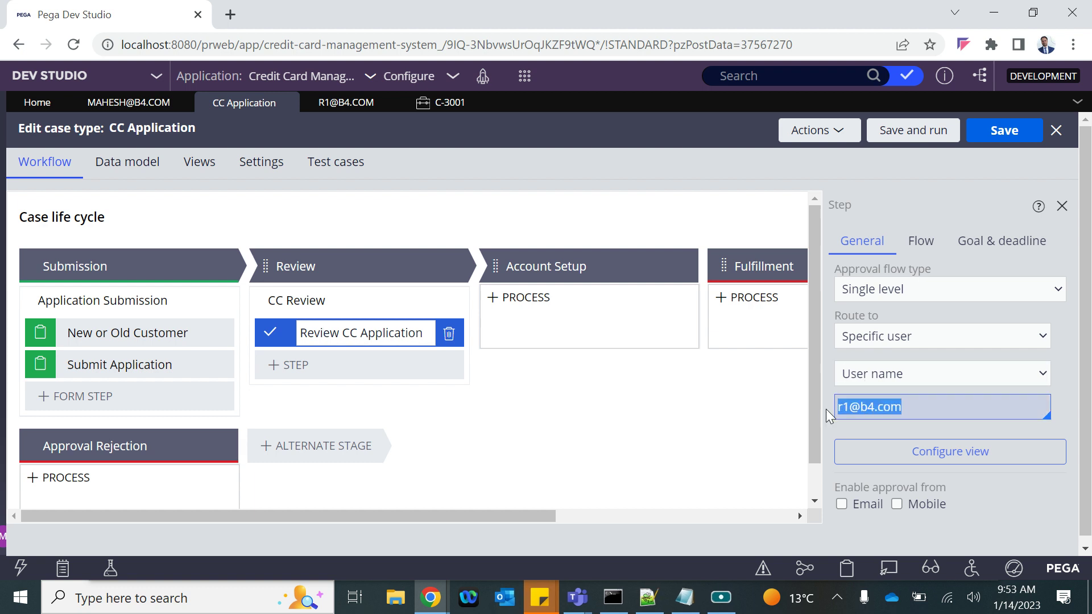
left_click(429, 102)
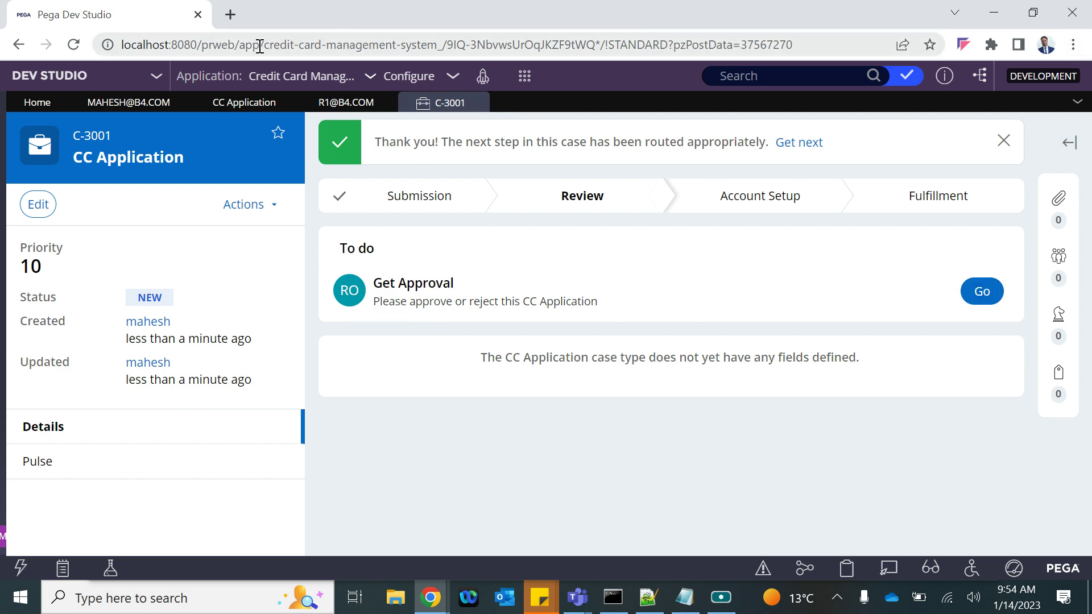
Open the copied server base address in a new Chrome Incognito window
left_click_drag(262, 46, 0, 40)
key("ctrl+c")
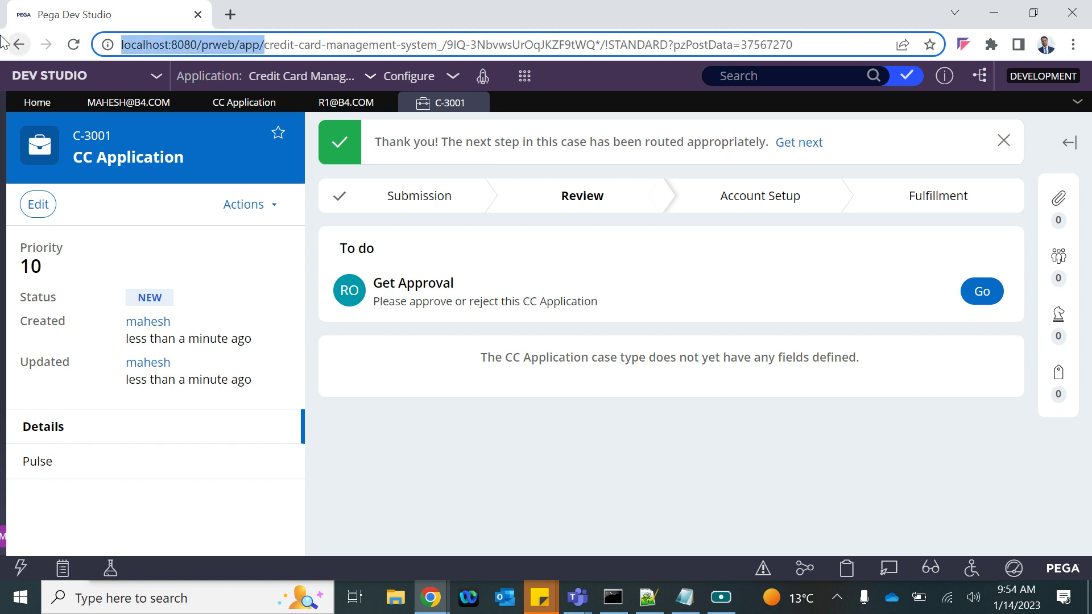
left_click(1073, 45)
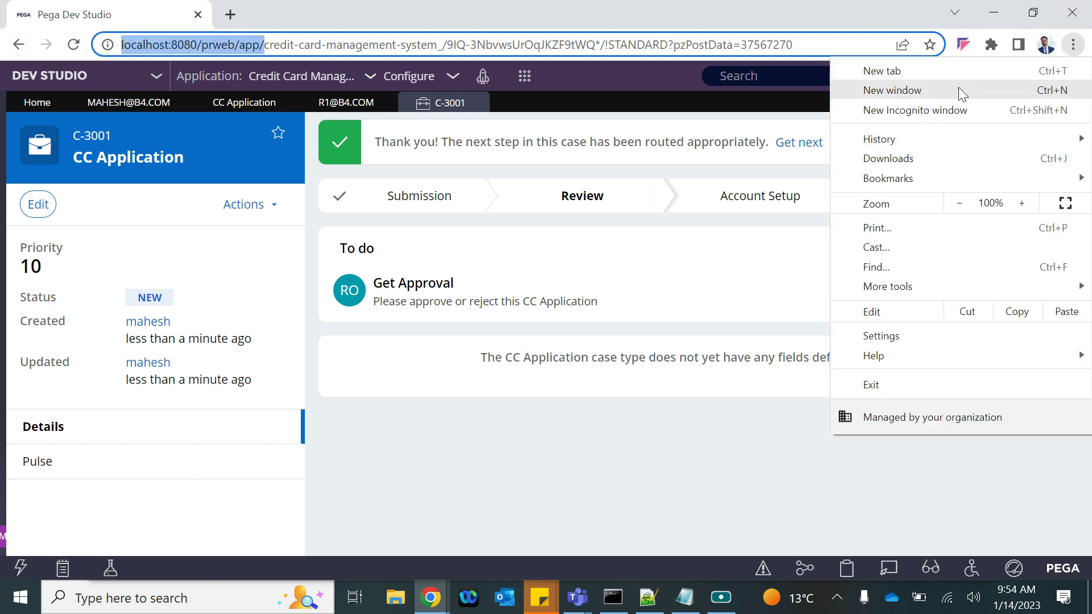
left_click(918, 110)
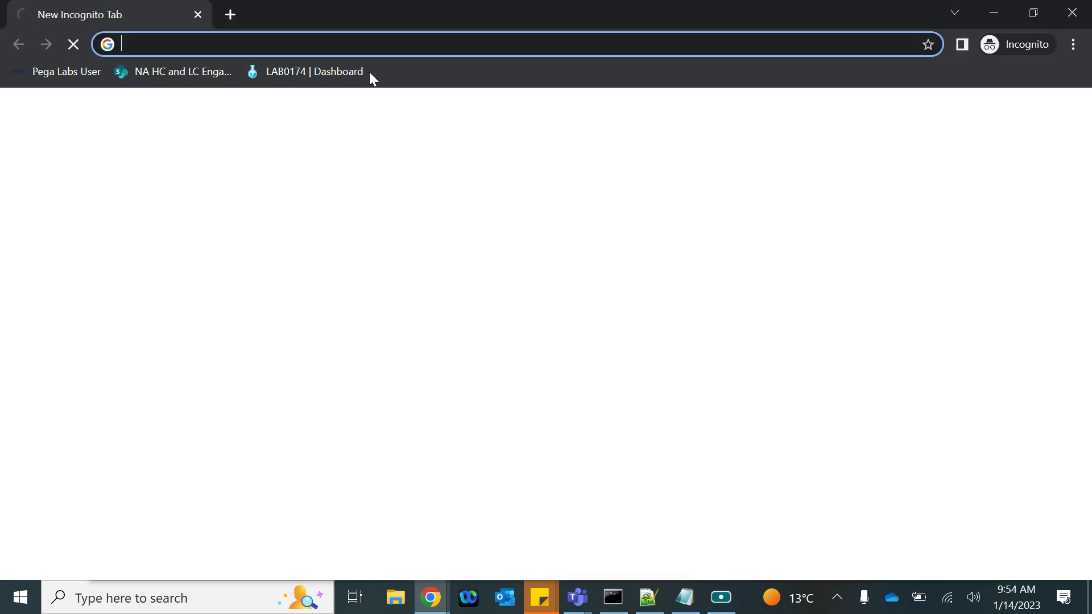
key("ctrl+v")
left_click(370, 73)
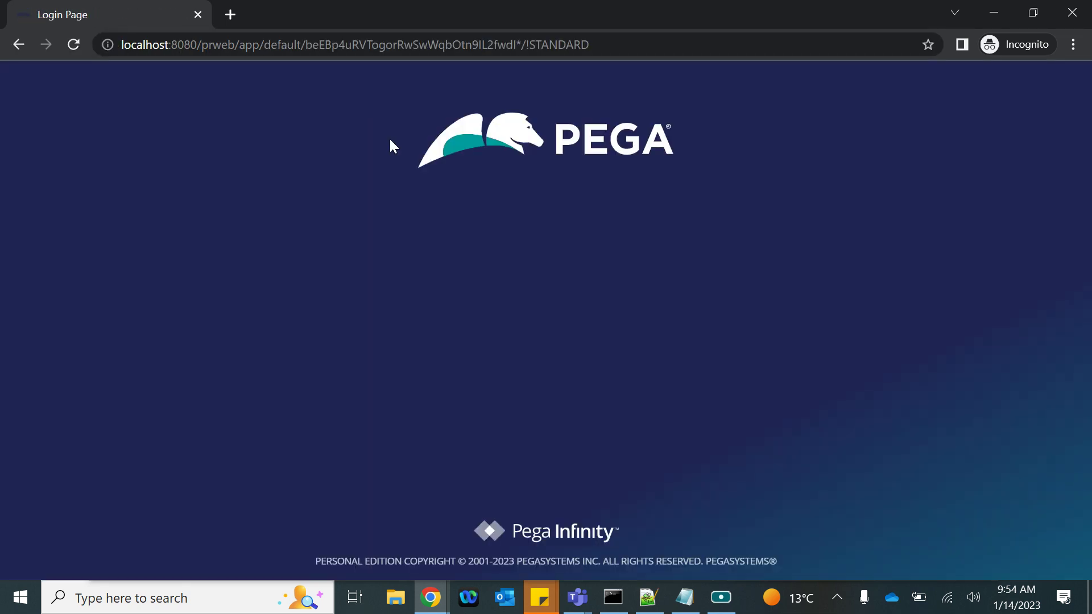
Log in to Pega as the reviewer operator with its user name and password
left_click(413, 266)
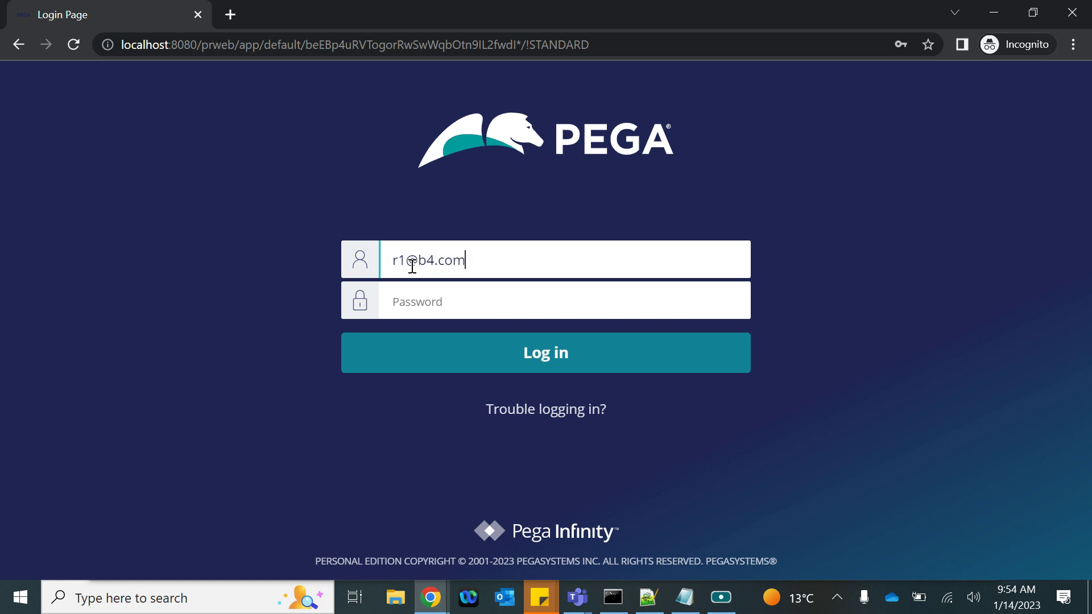
left_click(416, 294)
type("rules")
left_click(423, 365)
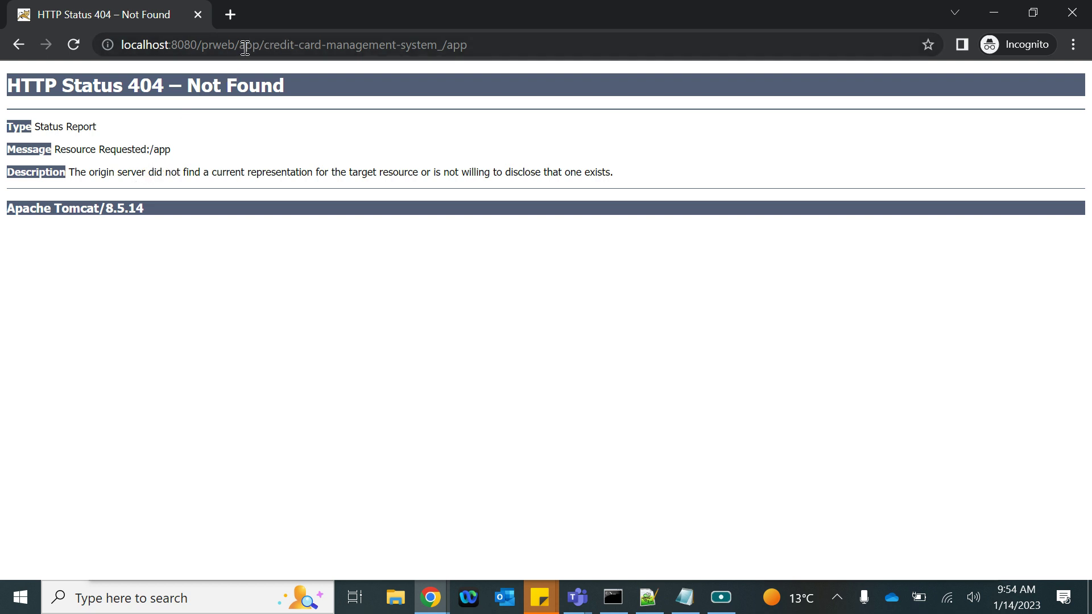
Trim the address back to the /prweb/ root and reload it
left_click_drag(240, 46, 739, 86)
key("BackSpace")
key("Return")
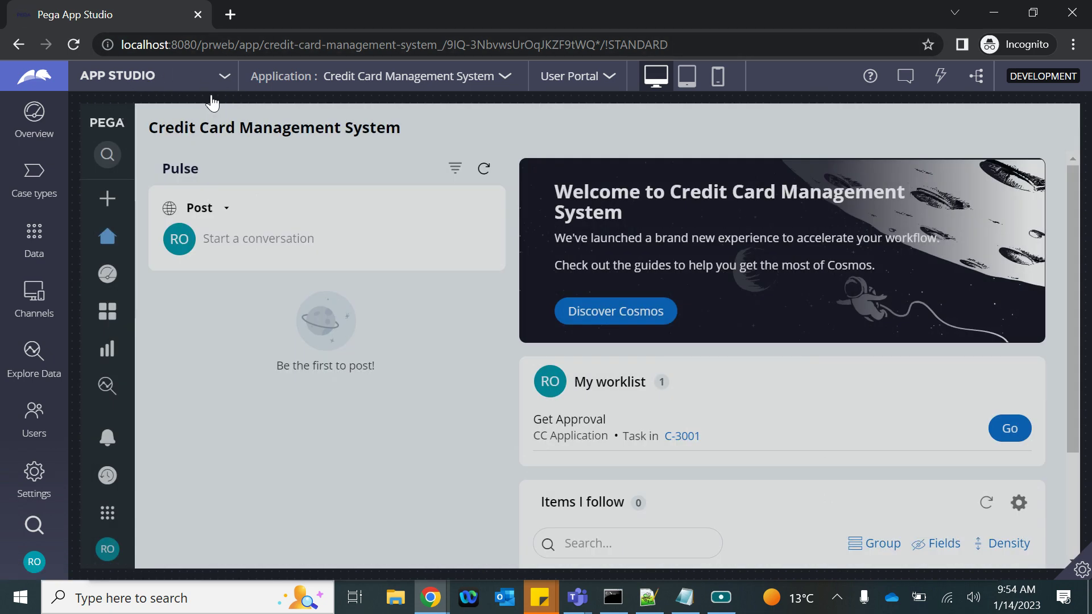
Switch to Dev Studio and launch the reviewer's User Portal showing the C-3001 Get Approval task
left_click(168, 85)
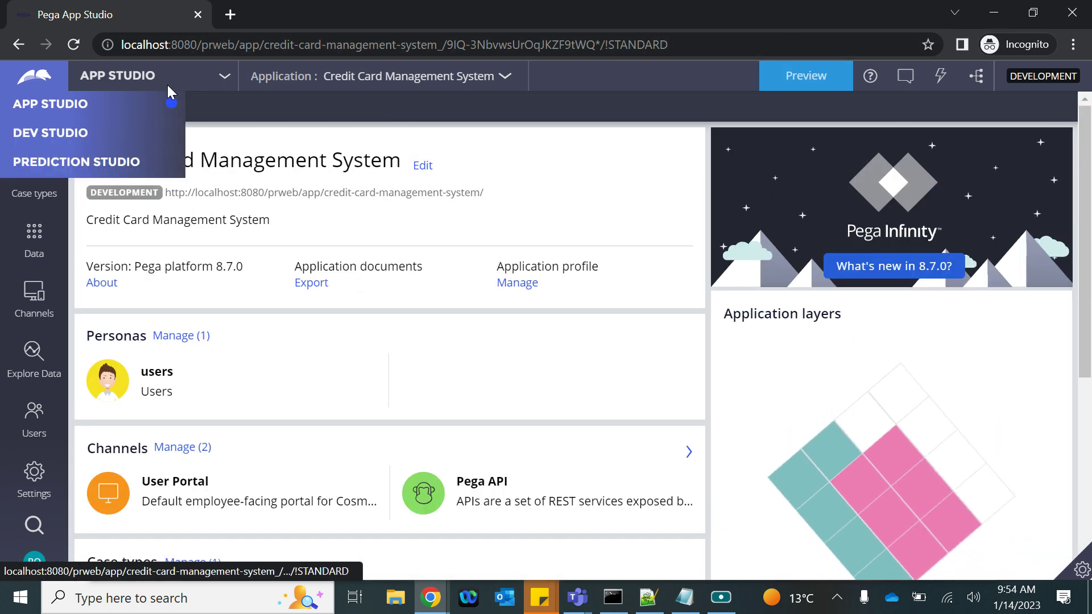
left_click(49, 132)
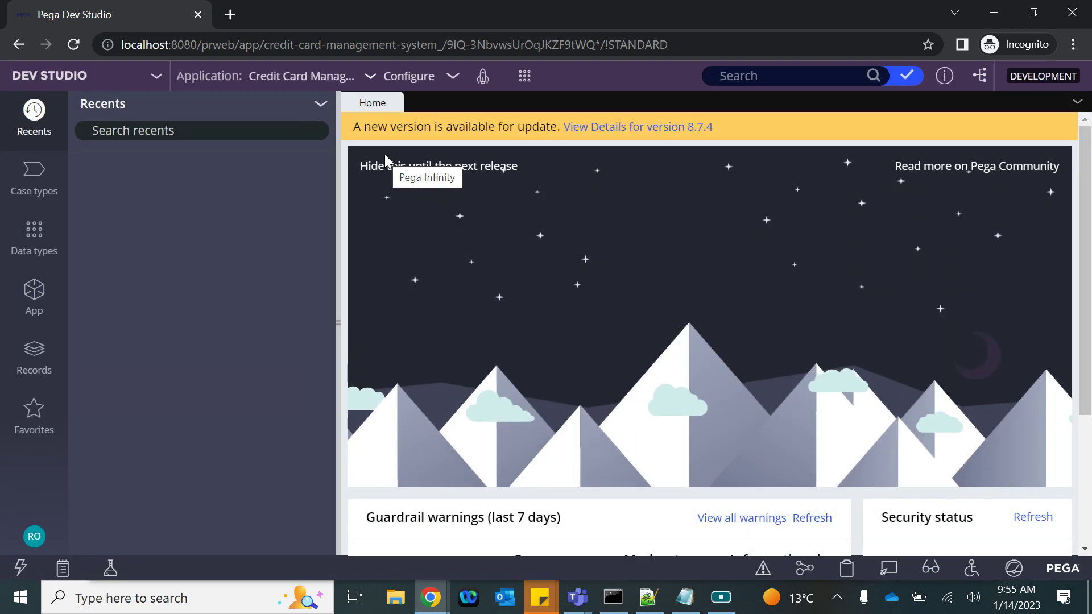
left_click(479, 80)
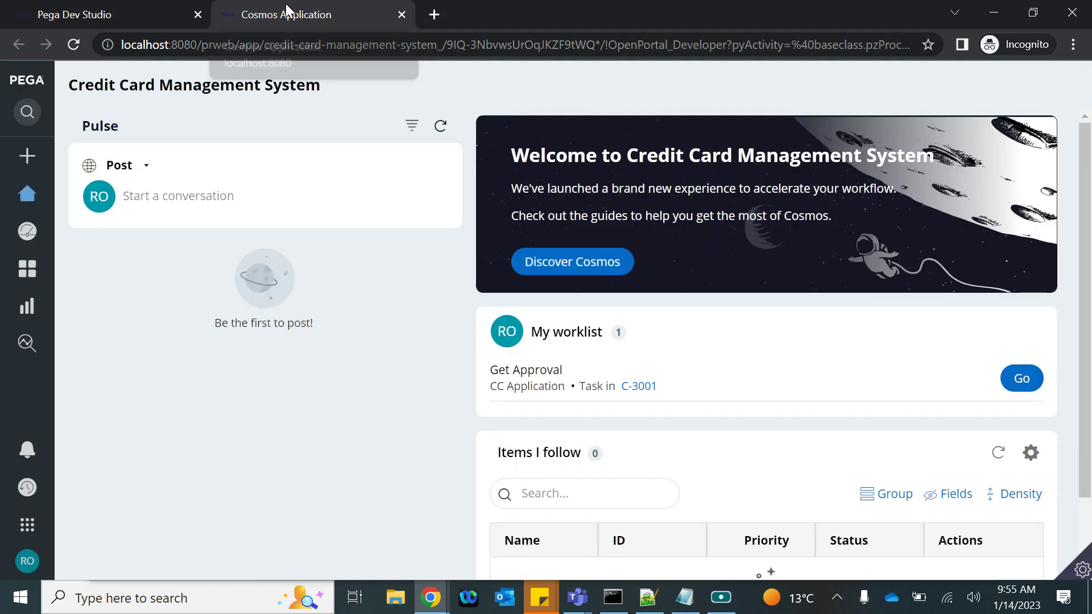
scroll(616, 332, "down", 1)
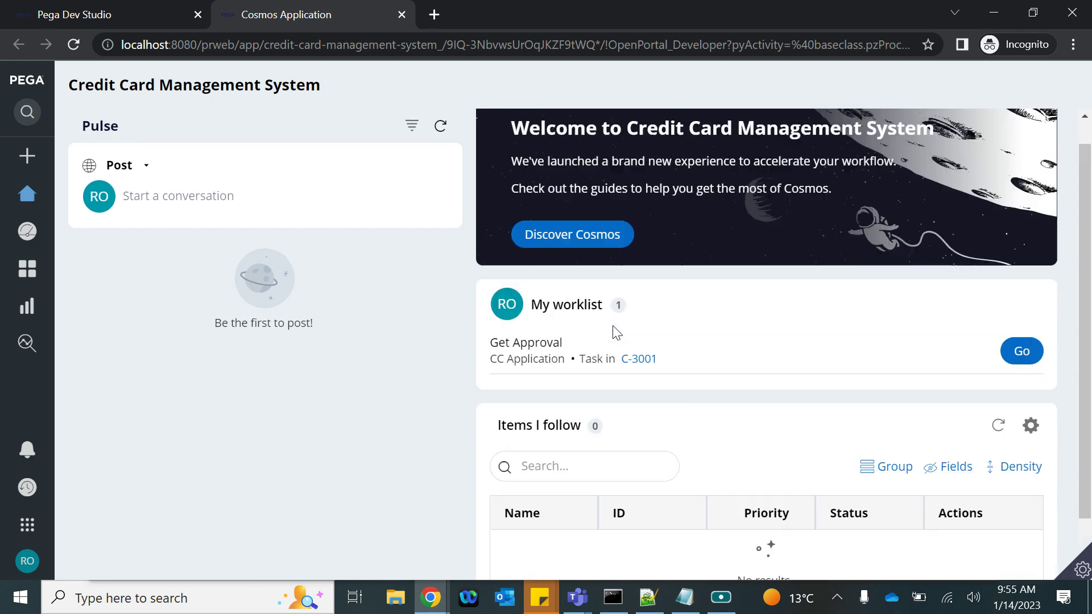
scroll(617, 333, "up", 1)
mouse_move(34, 562)
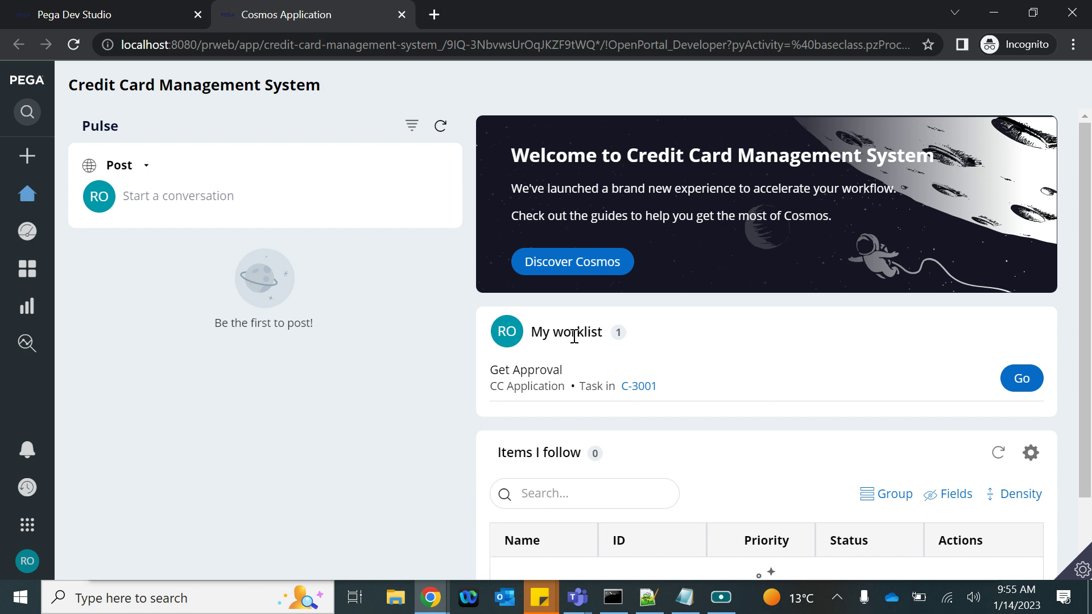
left_click_drag(530, 333, 603, 332)
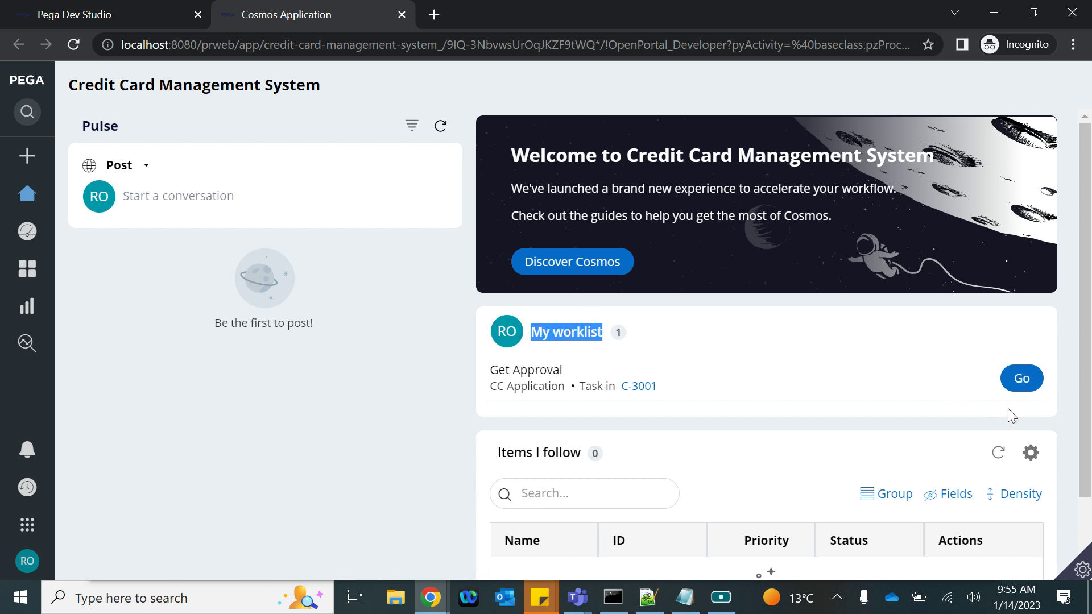
left_click(431, 608)
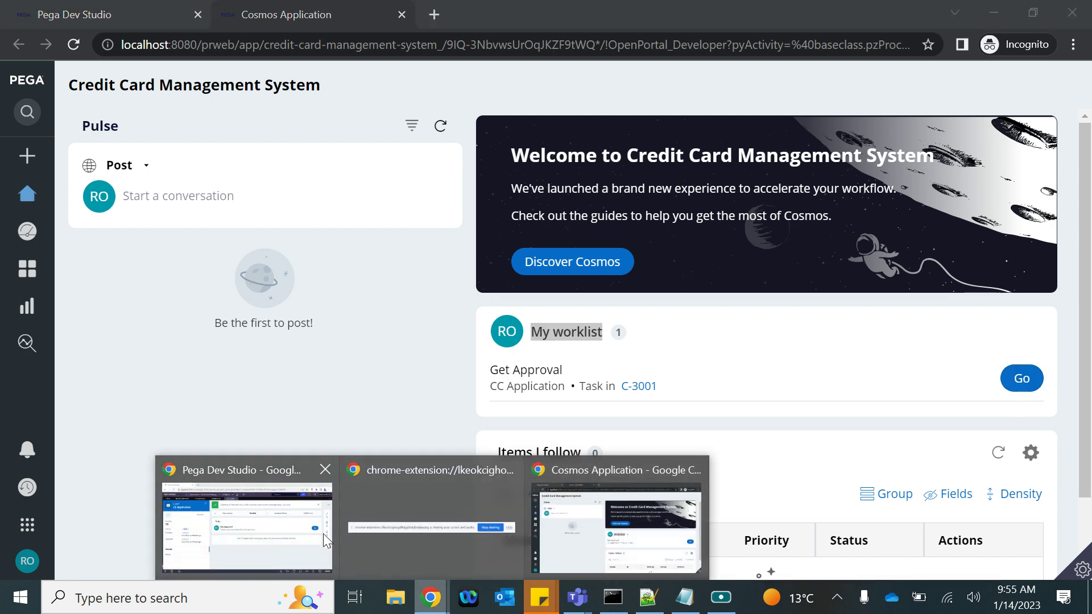
Launch the developer's own User Portal from the main window and compare it with the C-3001 case tab
left_click(323, 533)
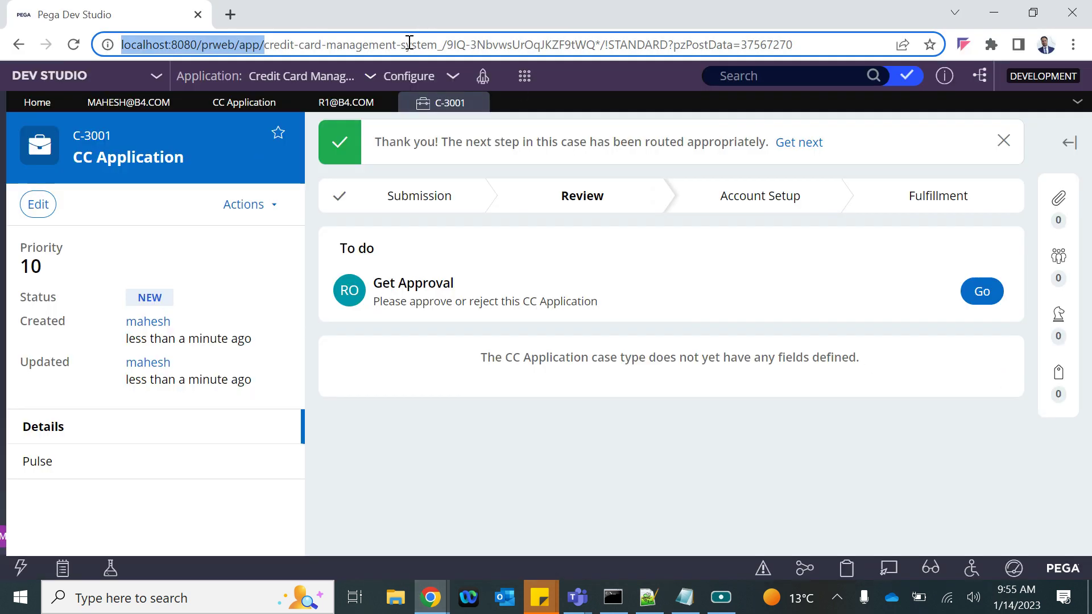
left_click(479, 86)
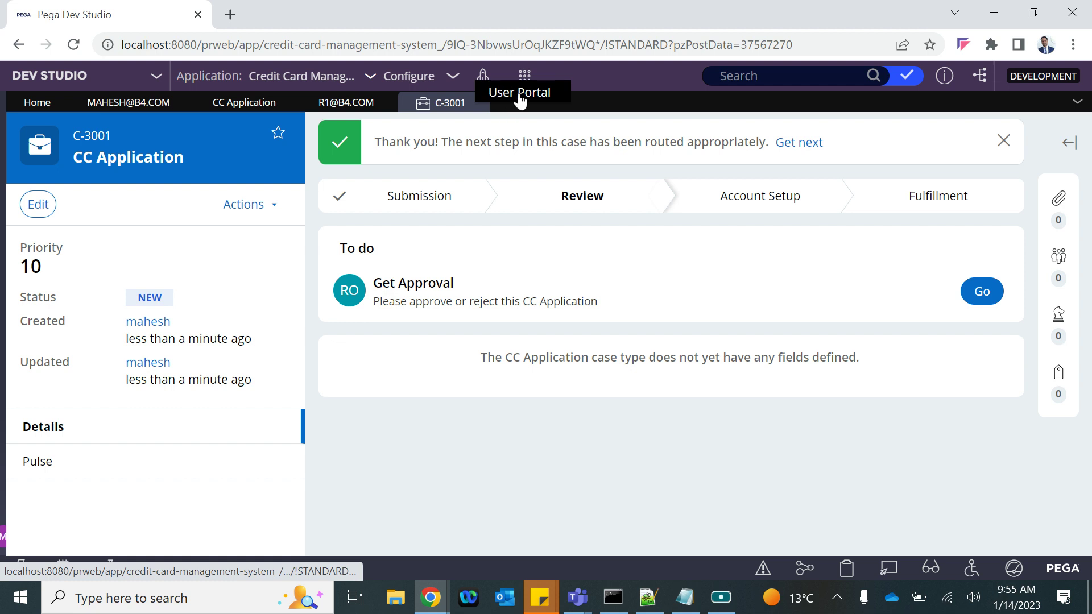
left_click(488, 87)
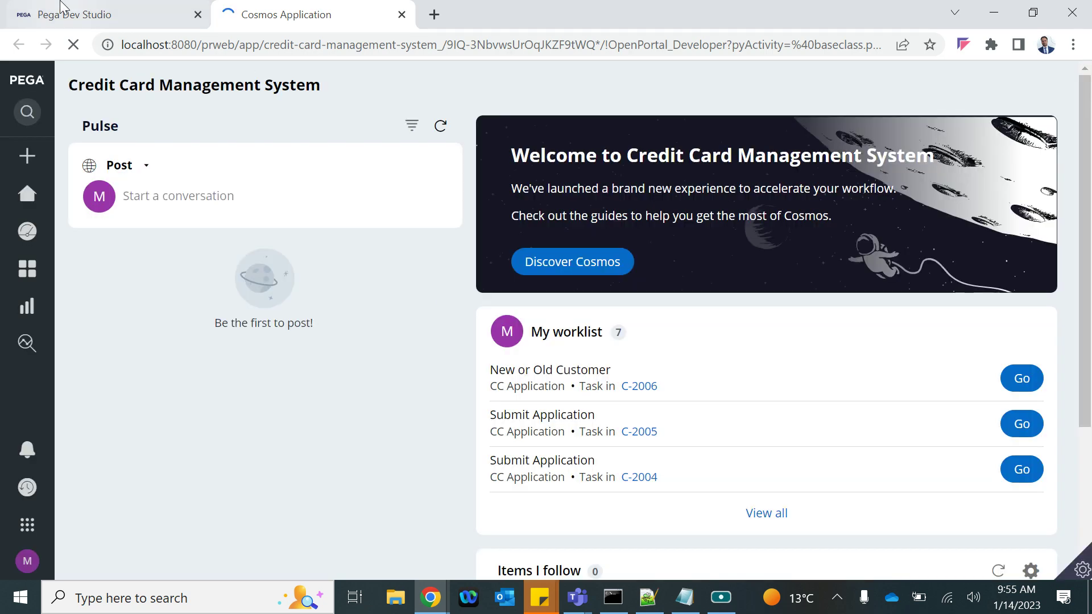
left_click(102, 14)
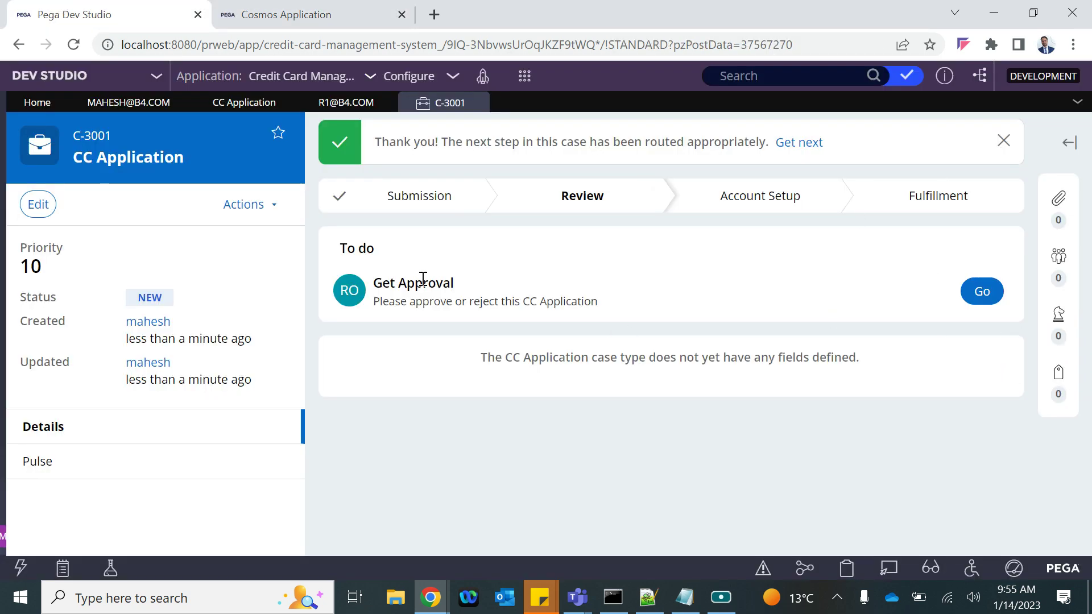
left_click(327, 20)
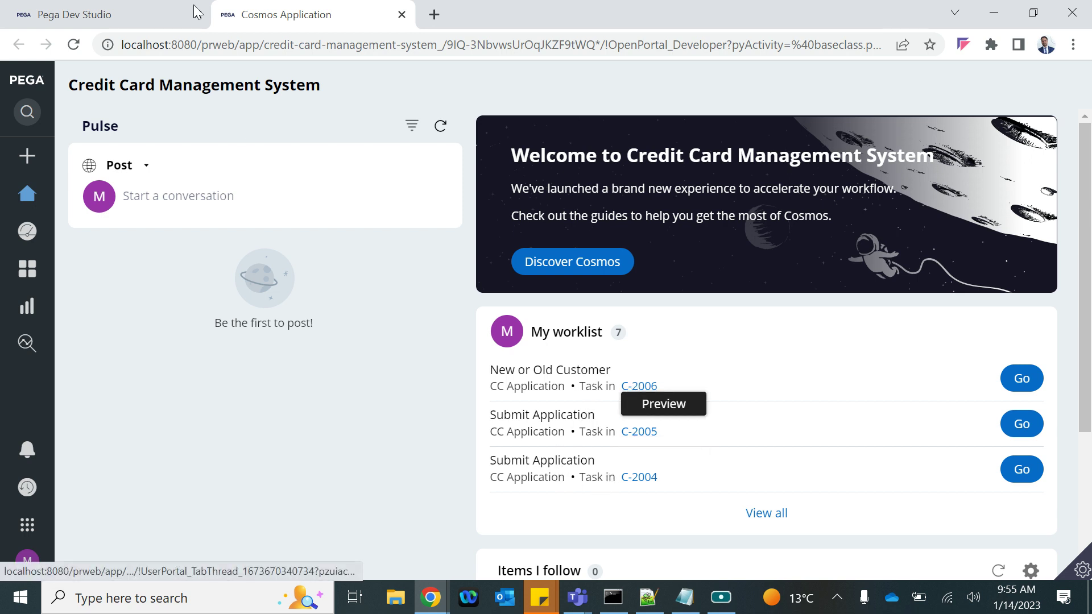
left_click(139, 12)
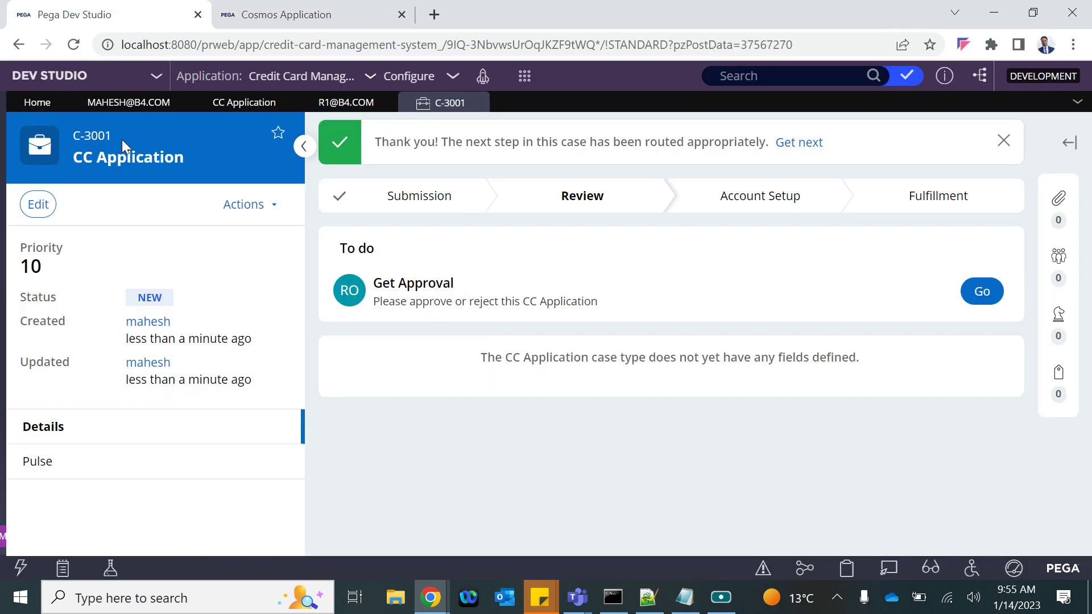
left_click(290, 16)
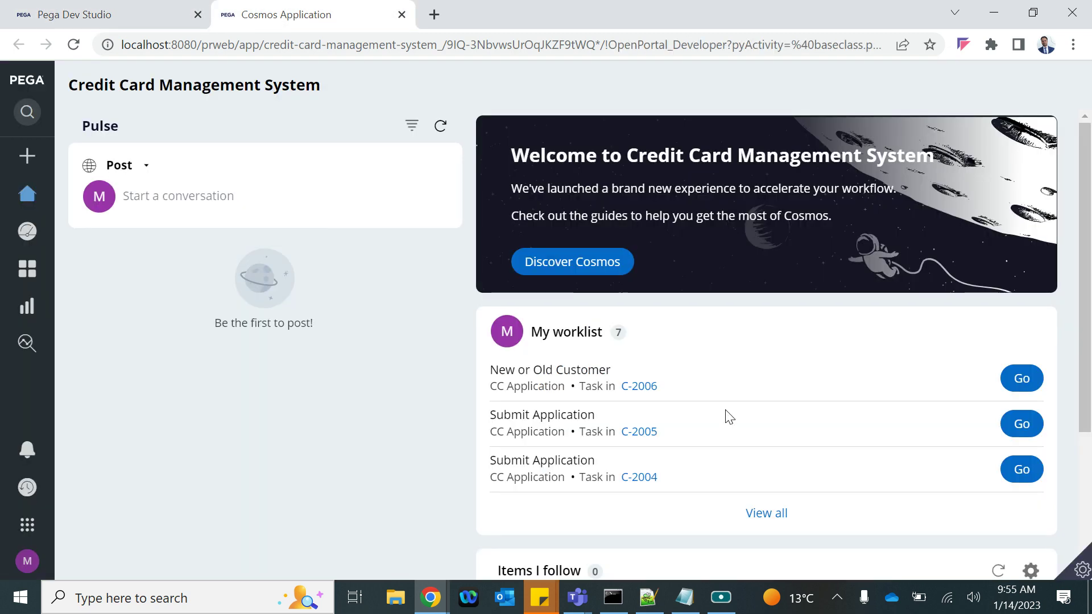
View all seven worklist tasks, then bring back the reviewer's Incognito portal window
left_click(773, 516)
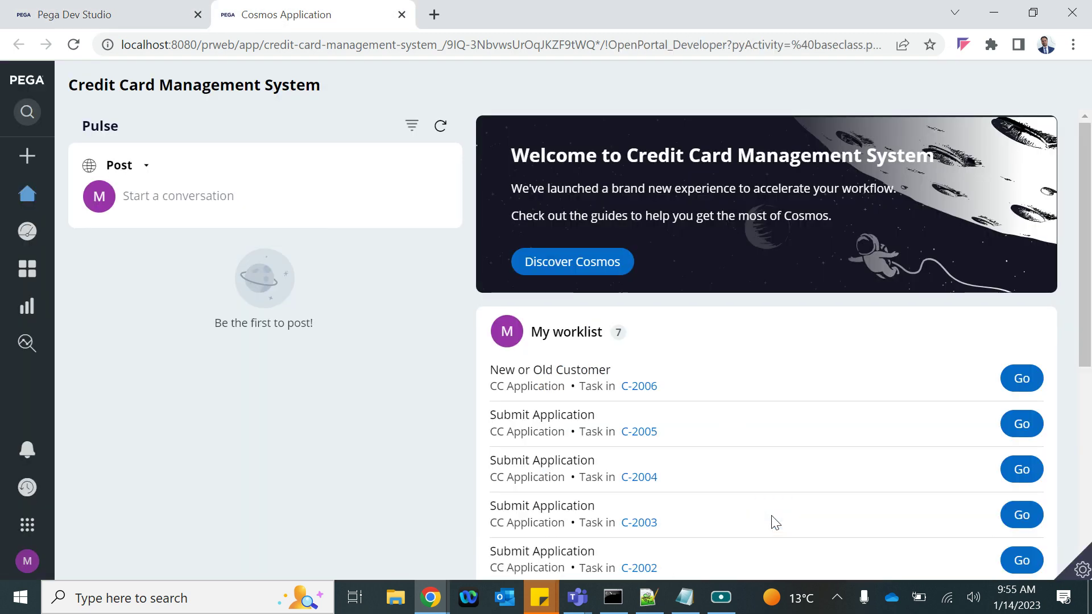
scroll(721, 526, "down", 2)
scroll(721, 525, "down", 1)
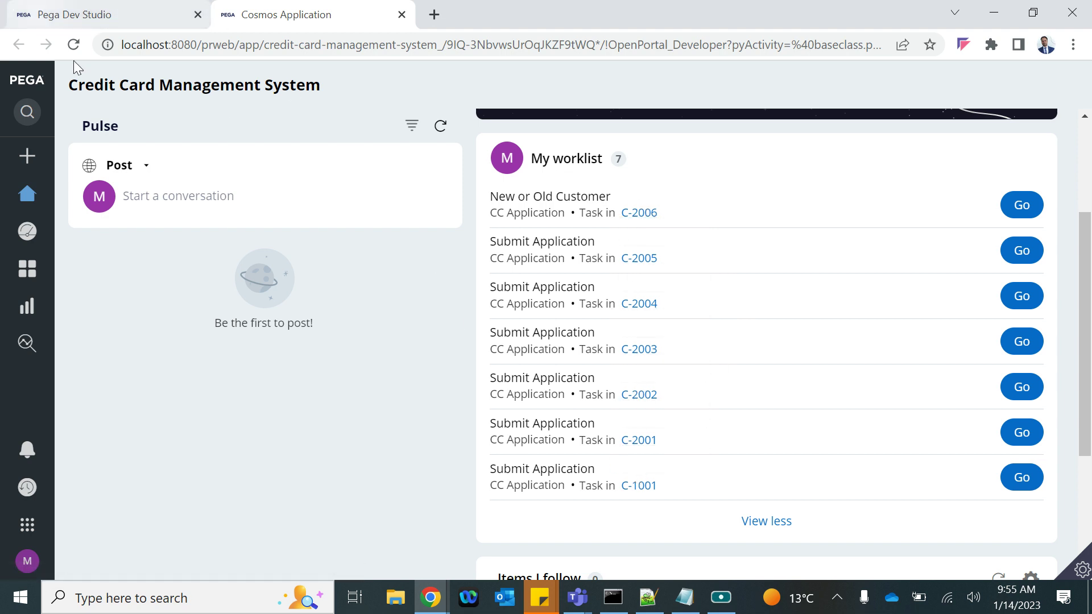
left_click(430, 597)
left_click(612, 520)
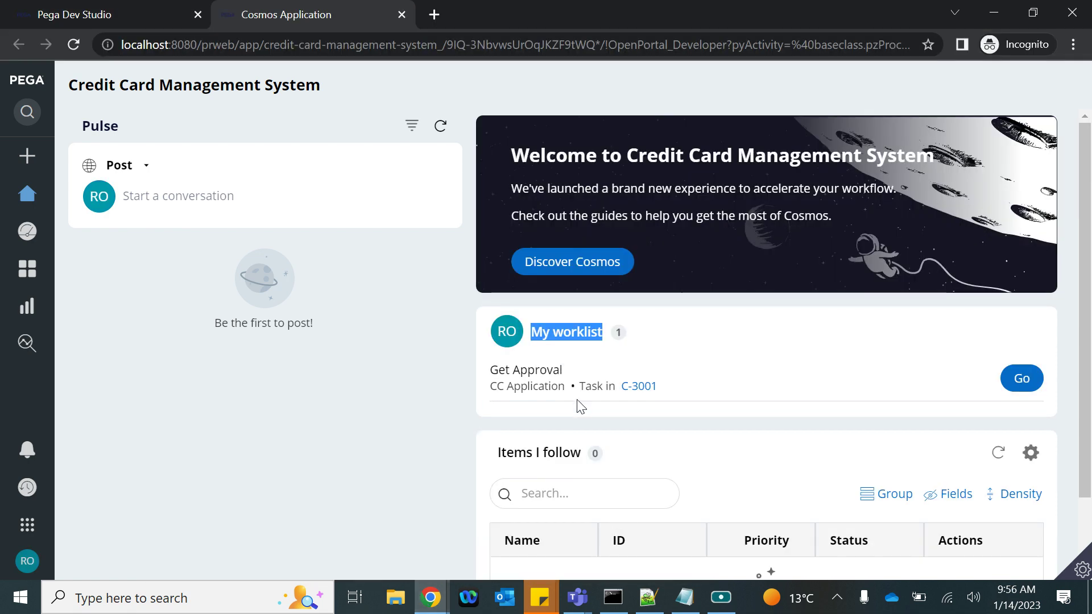
Approve C-3001's Get Approval task with the note 'approved', then switch to the Cosmos Application window
scroll(602, 414, "down", 1)
scroll(602, 414, "up", 1)
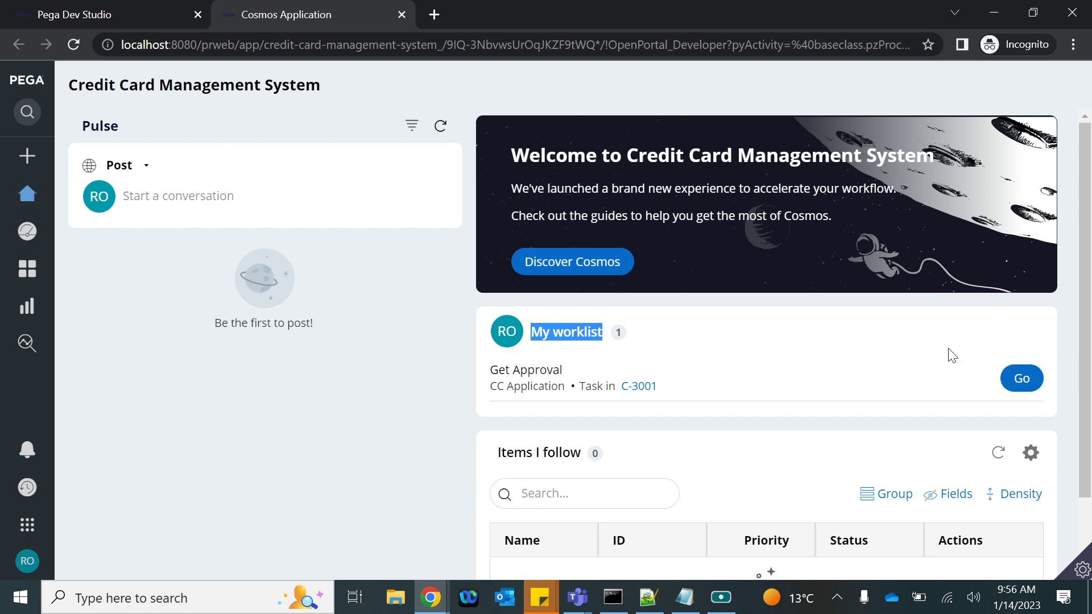
left_click(1020, 382)
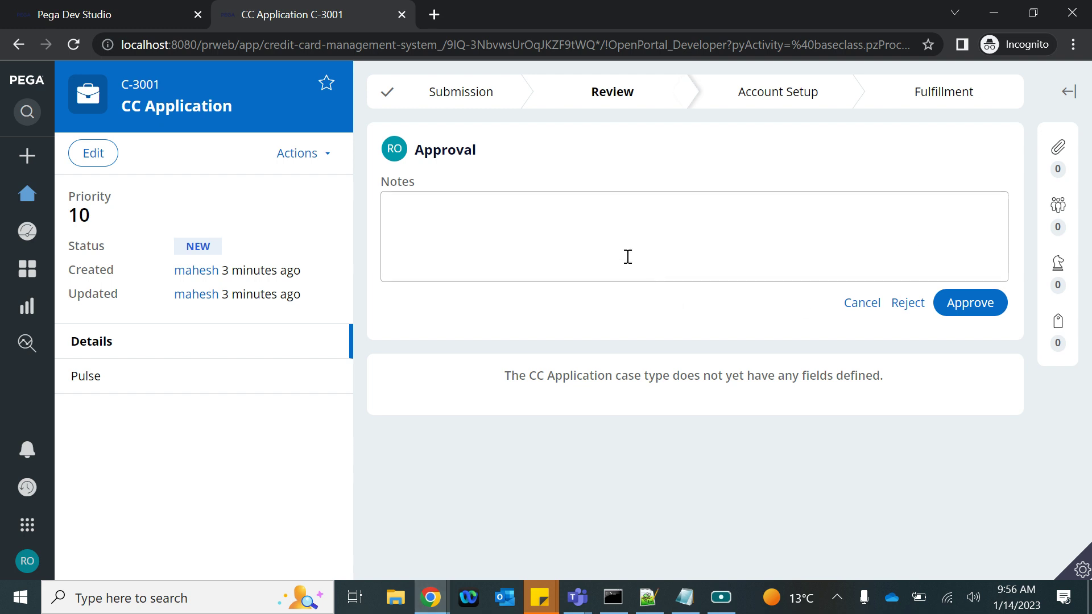
left_click(590, 206)
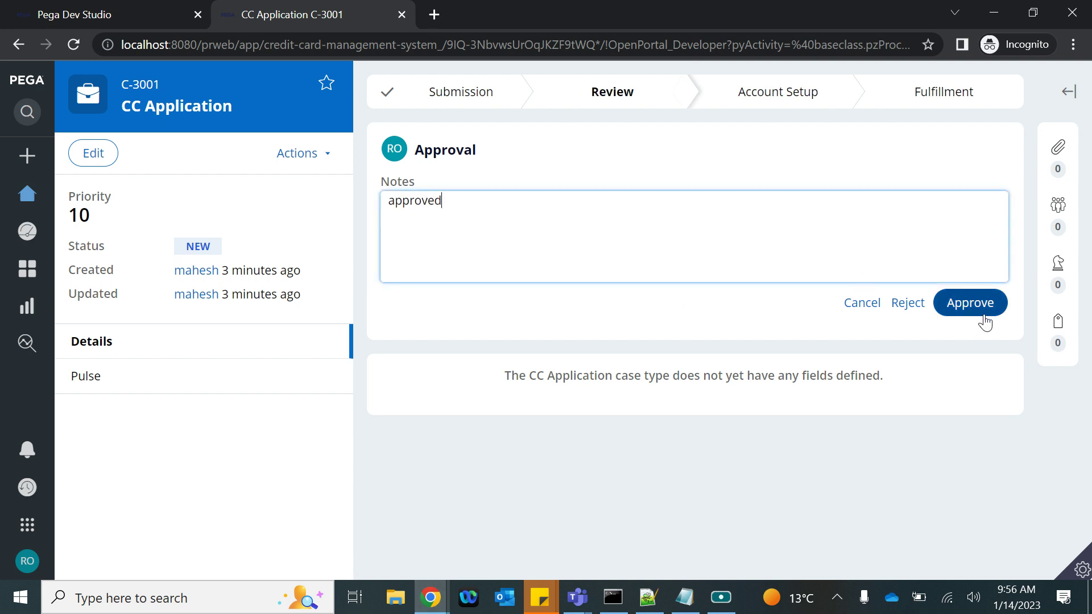
left_click(967, 306)
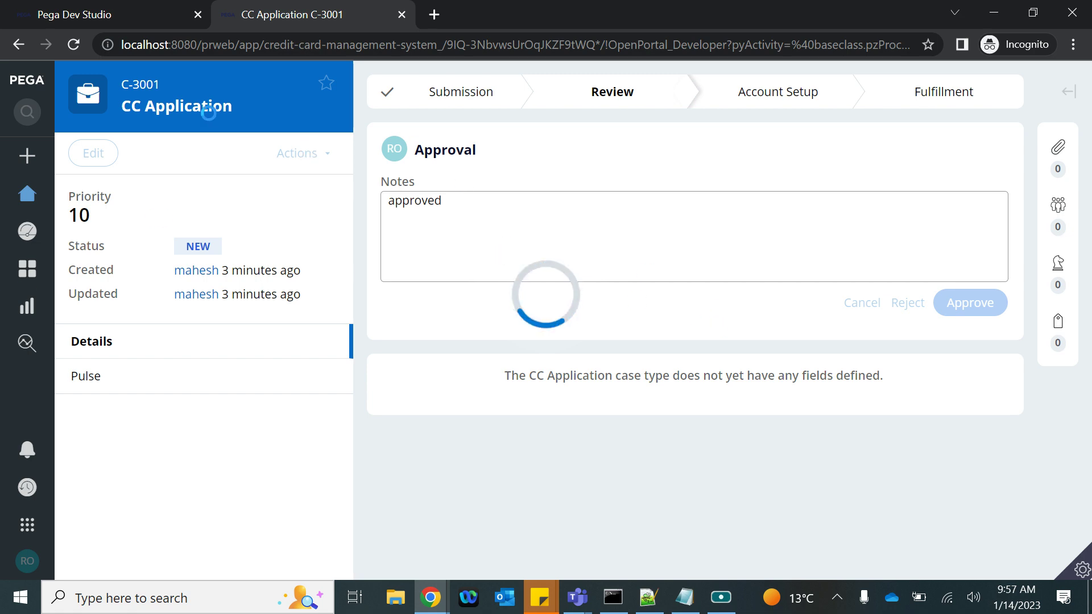
left_click(430, 606)
left_click(285, 526)
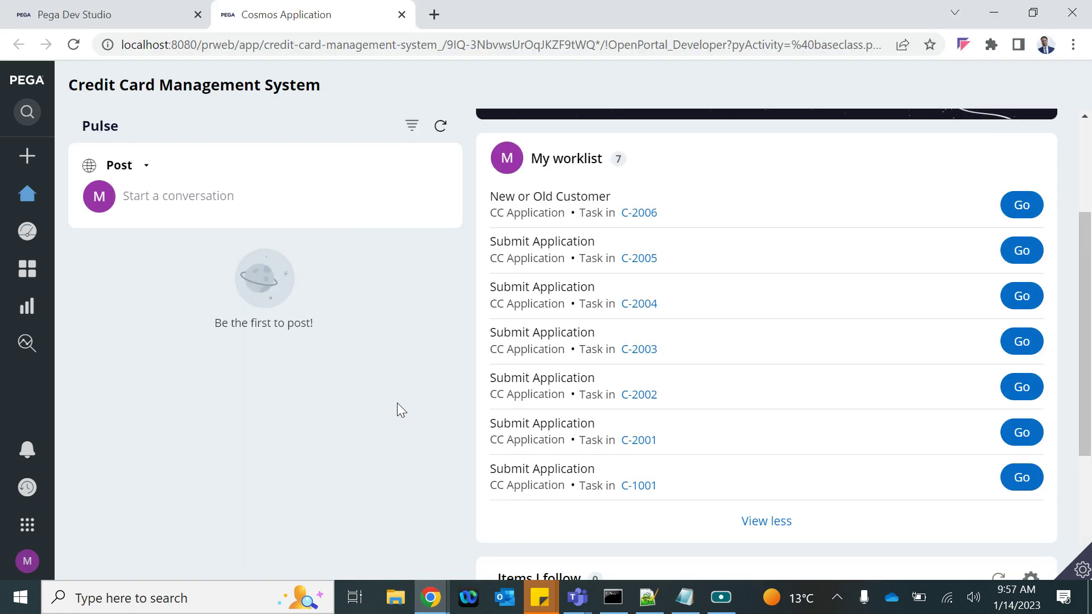
Set the Review CC Application step's Route to option to User reference field, then bring up the routing notes
left_click(96, 16)
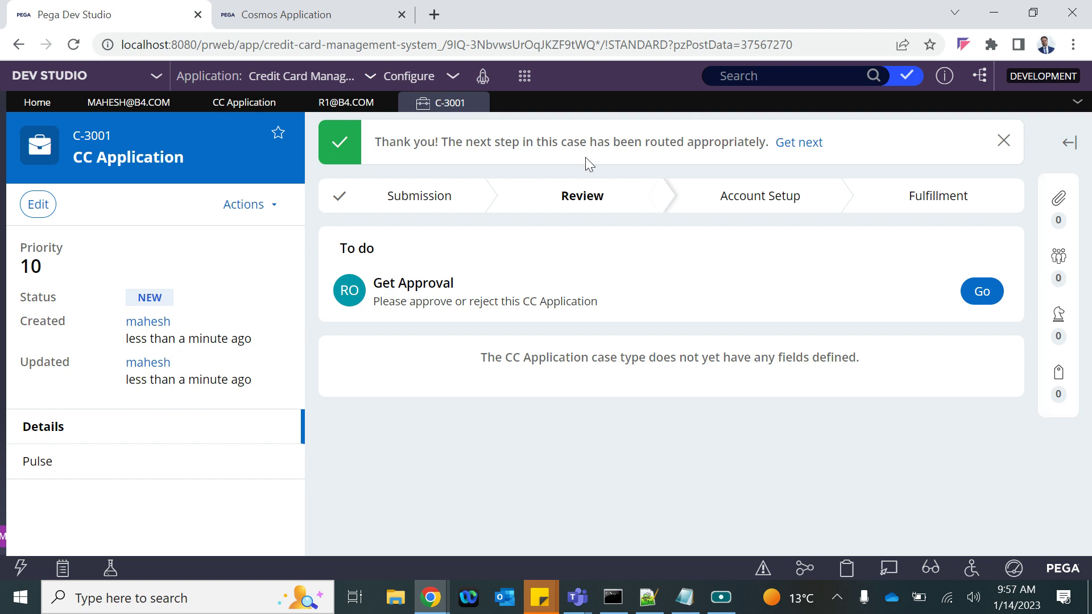
left_click(125, 104)
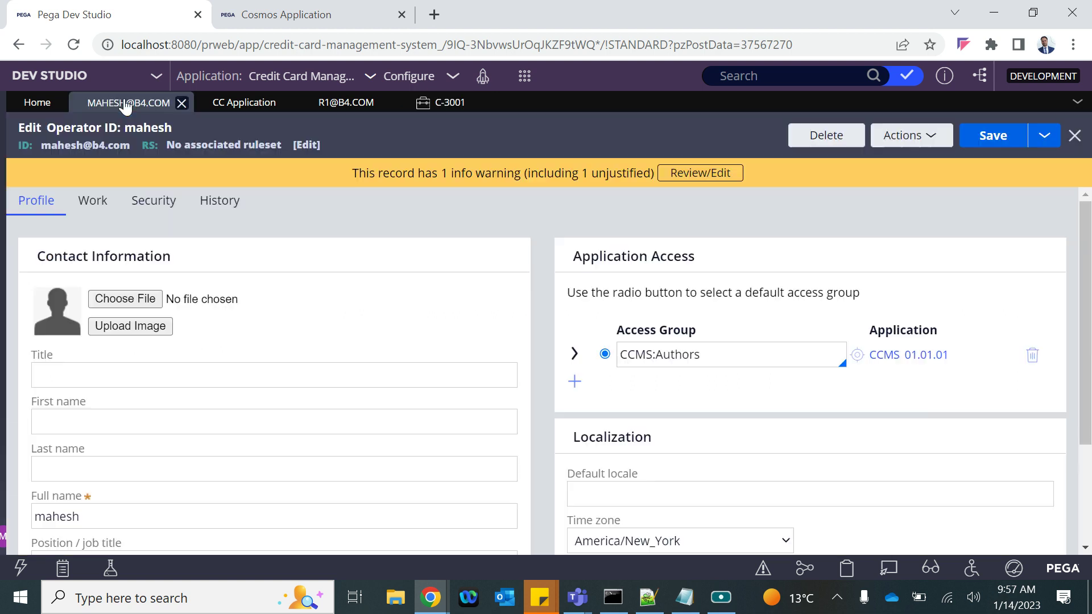
left_click(244, 102)
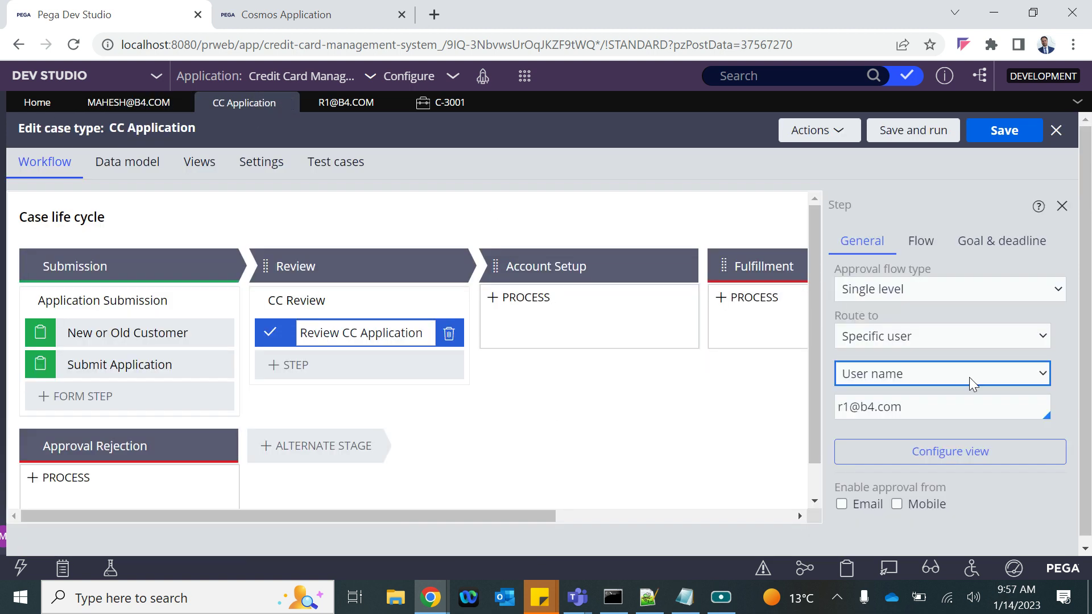
left_click(896, 381)
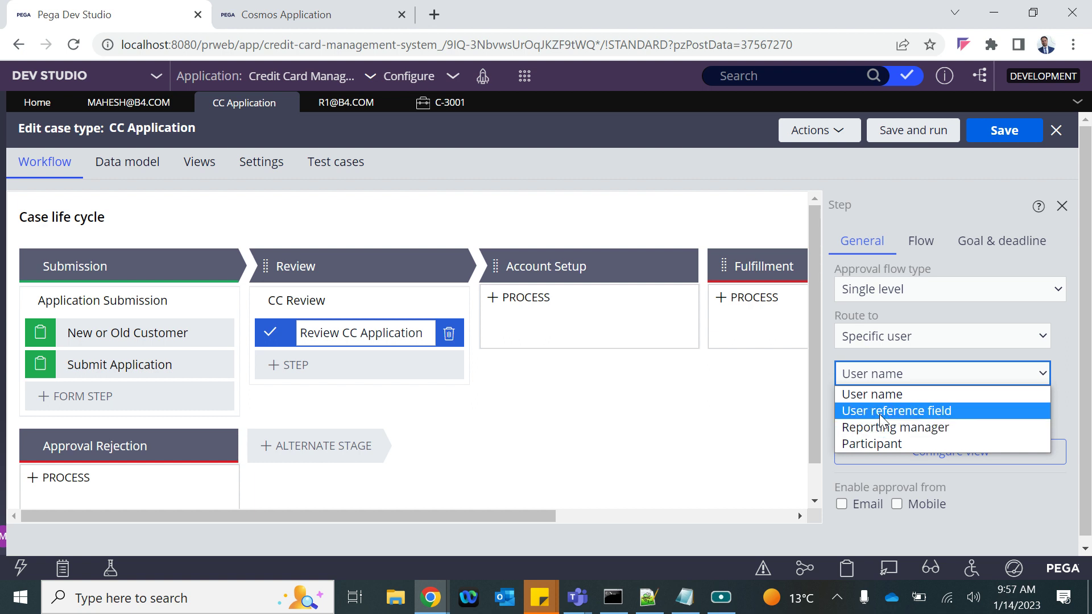
left_click(880, 418)
left_click_drag(930, 410, 878, 409)
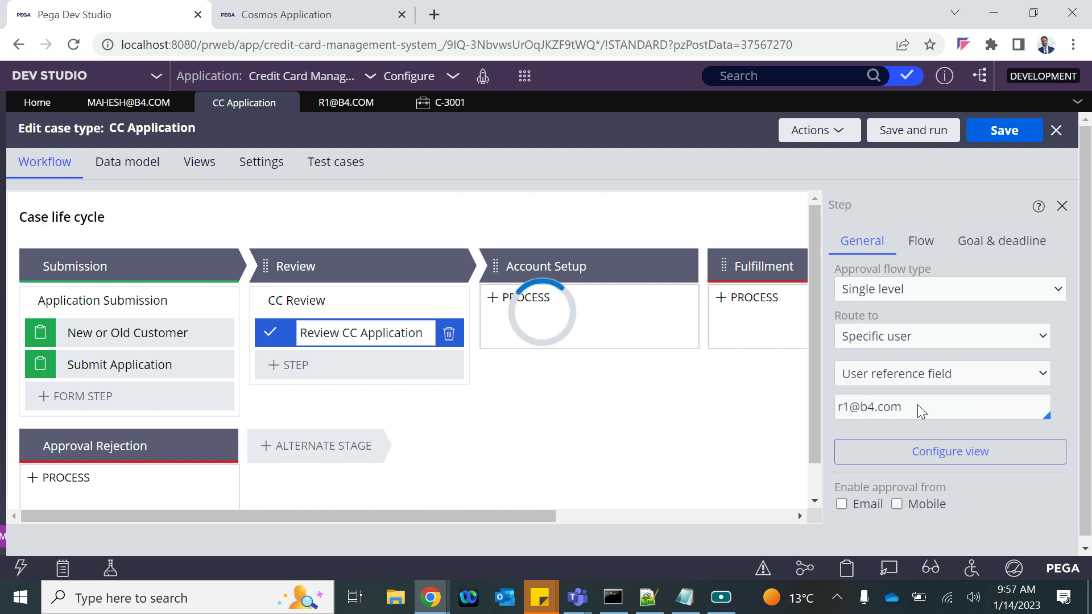
left_click(897, 375)
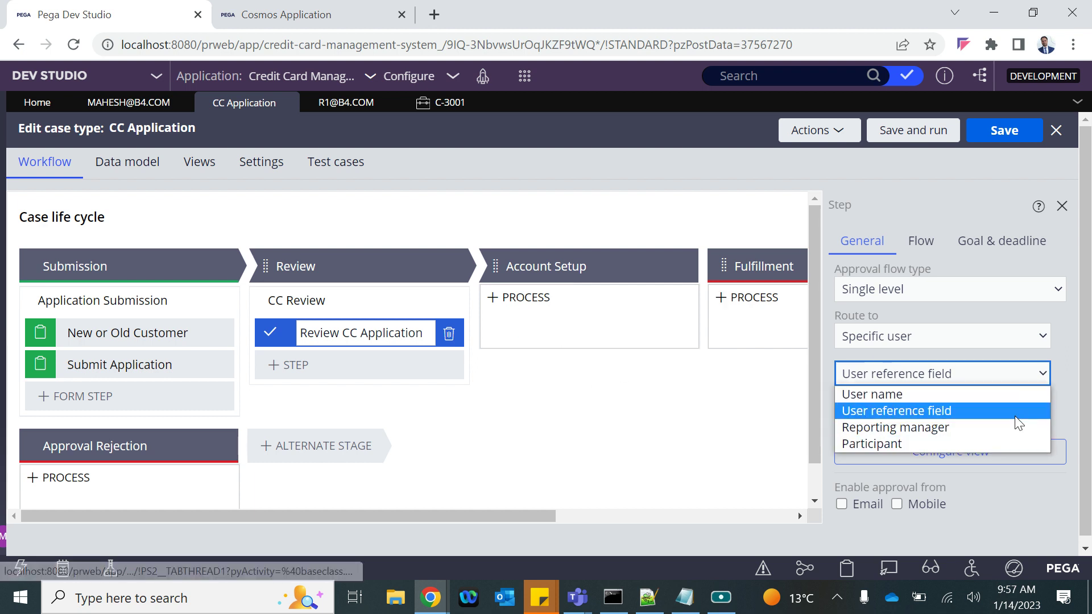
left_click(415, 224)
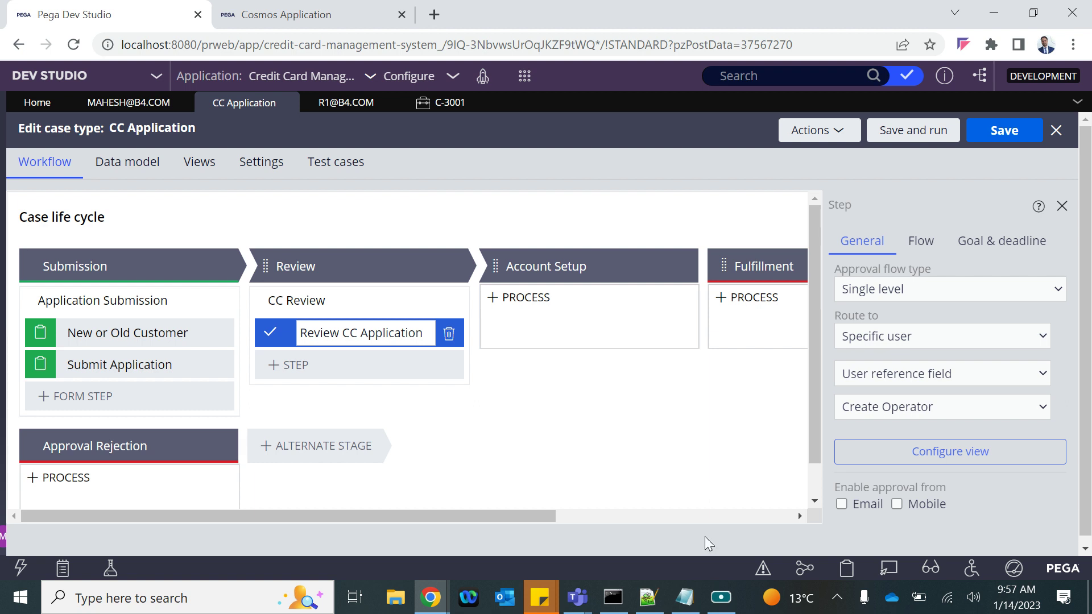
left_click(686, 597)
left_click(228, 310)
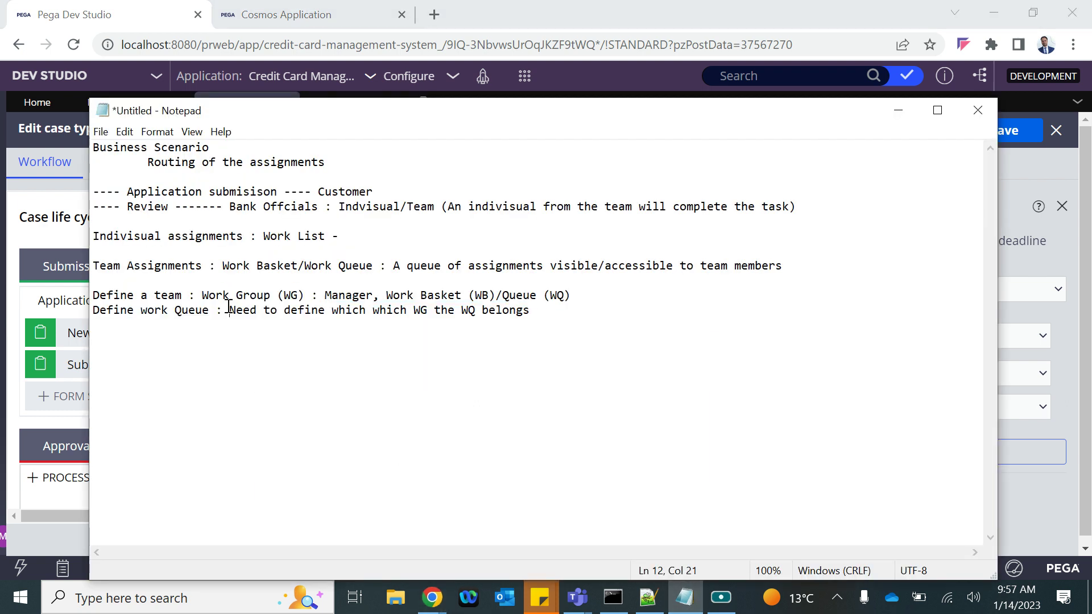
Walk through the notes defining a team as a Work Group (WG) with a Manager and Work Basket (WB)
left_click_drag(94, 266, 762, 277)
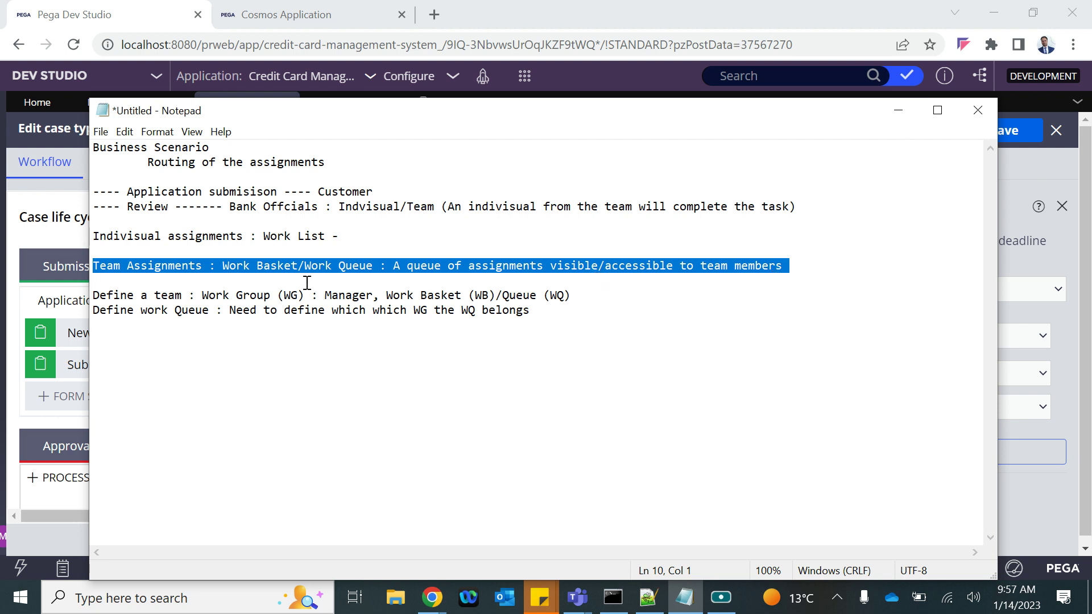
left_click_drag(188, 295, 90, 296)
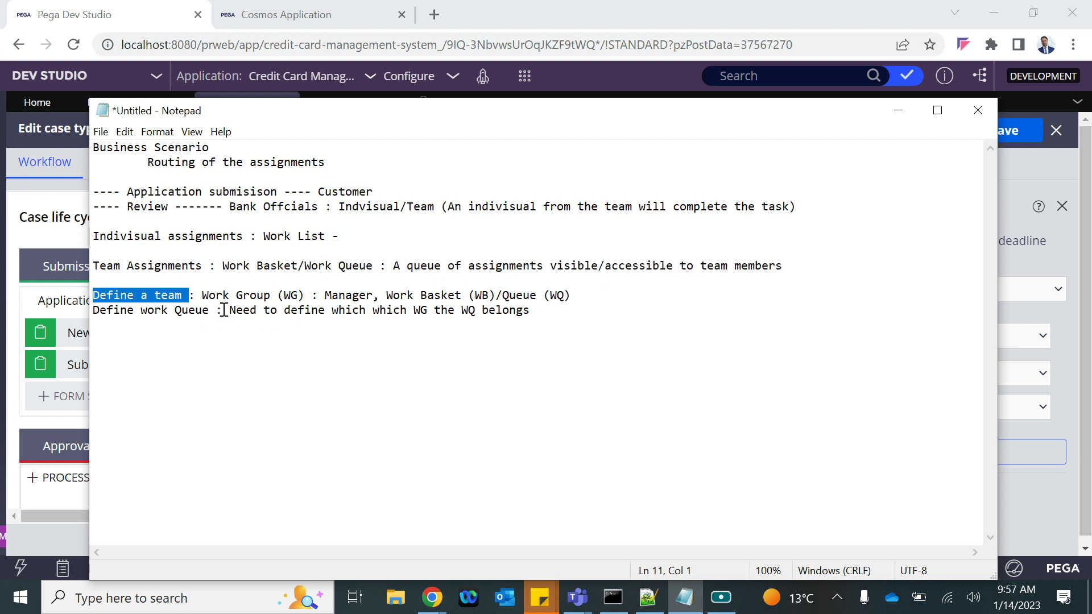
left_click_drag(224, 310, 100, 316)
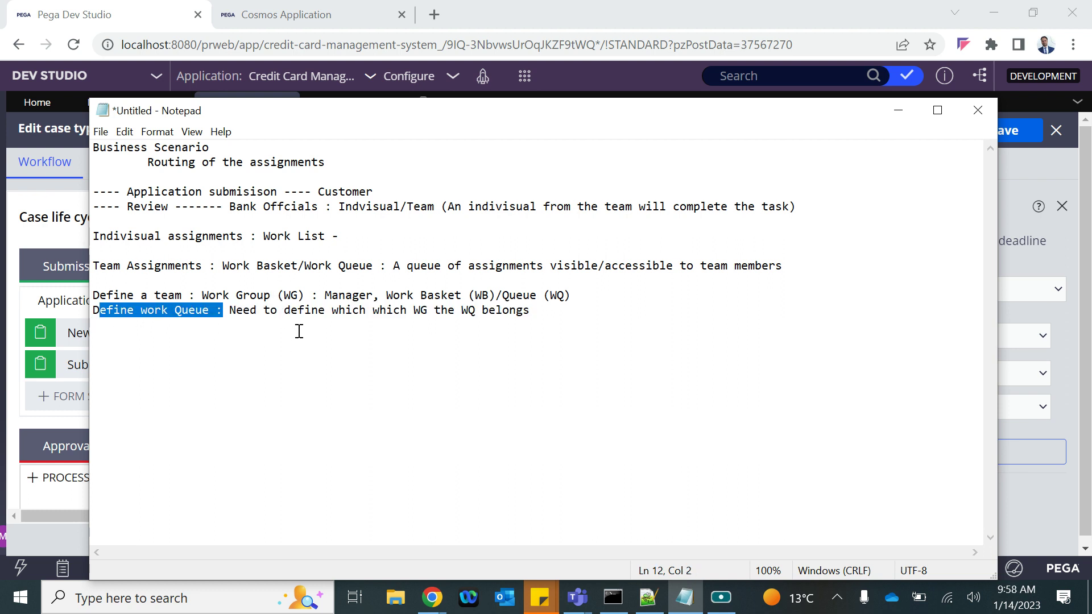
left_click(195, 300)
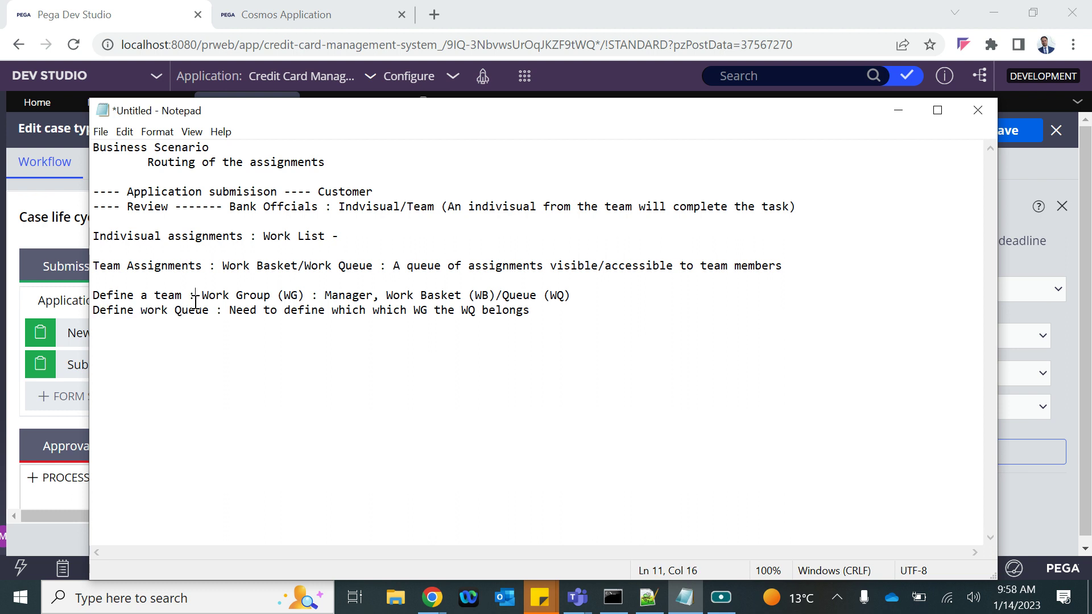
left_click_drag(204, 298, 319, 312)
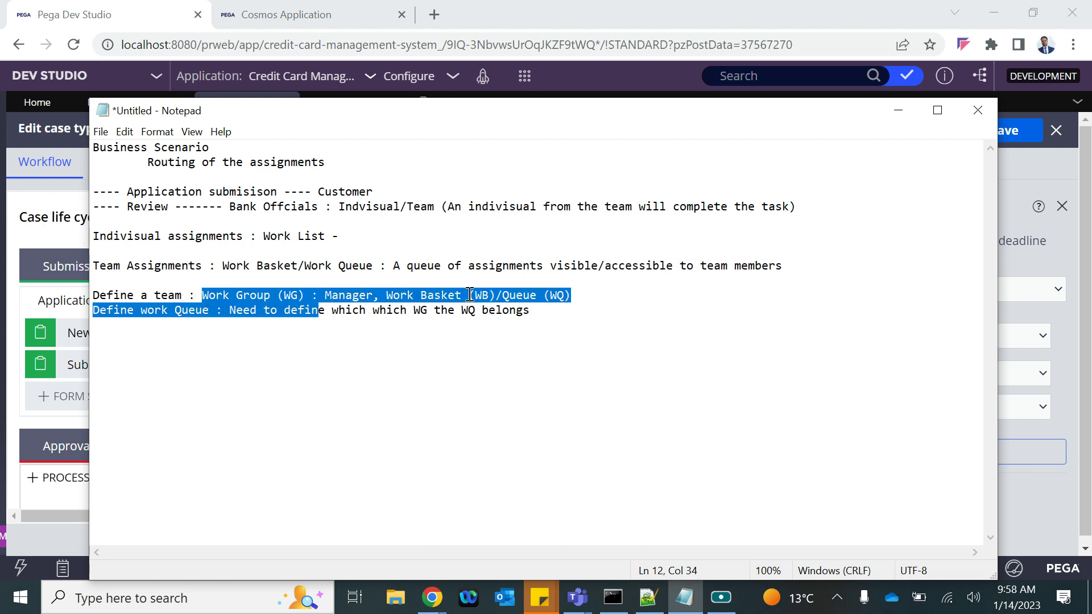
left_click(470, 295)
left_click_drag(470, 295, 481, 294)
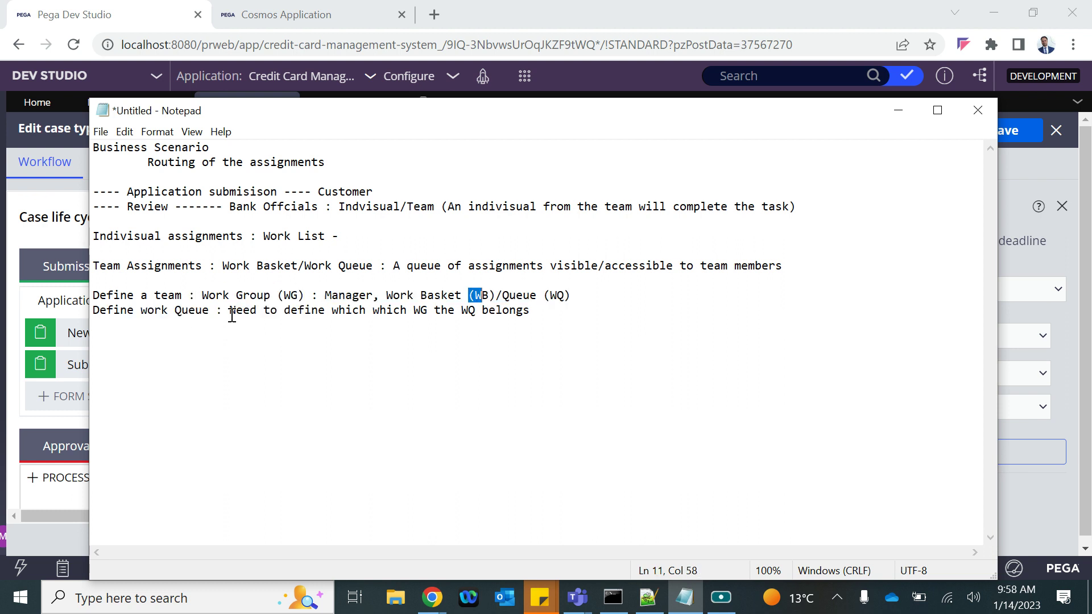
left_click_drag(209, 295, 309, 294)
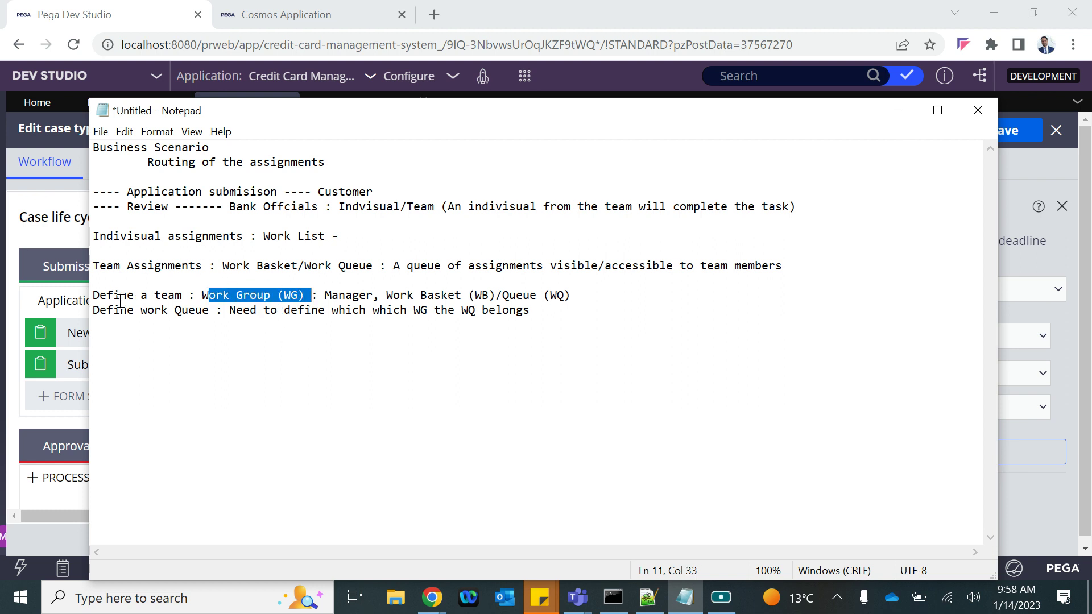
left_click_drag(388, 295, 488, 295)
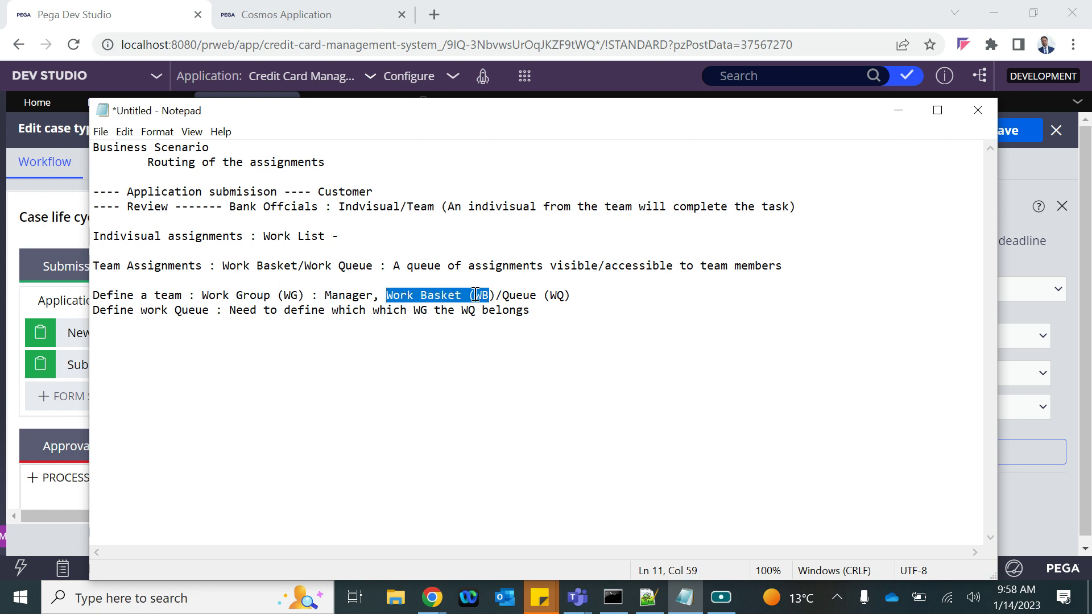
left_click(213, 322)
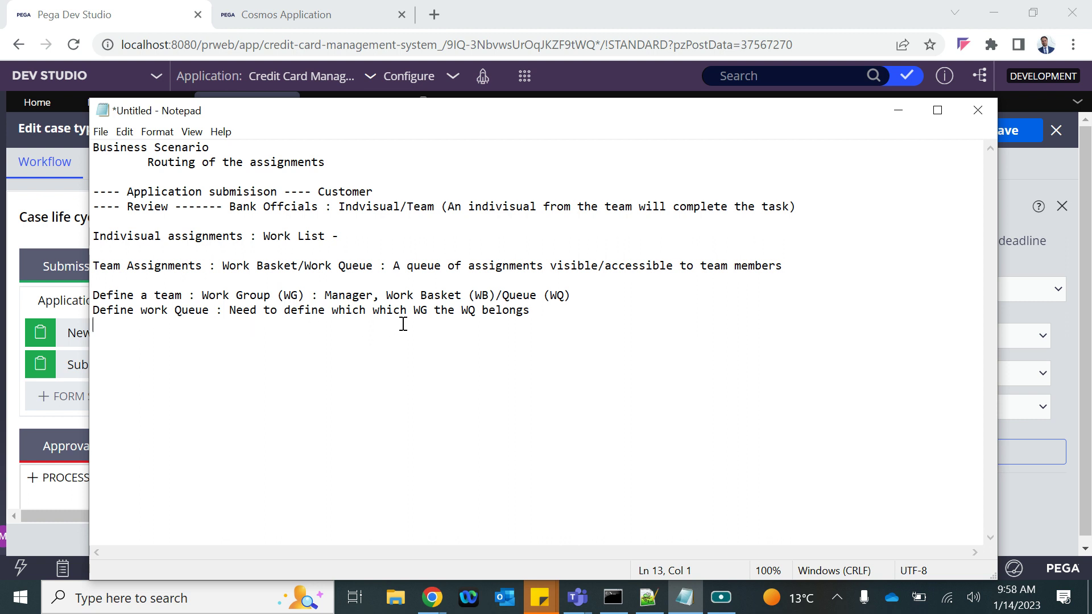
left_click_drag(314, 294, 482, 295)
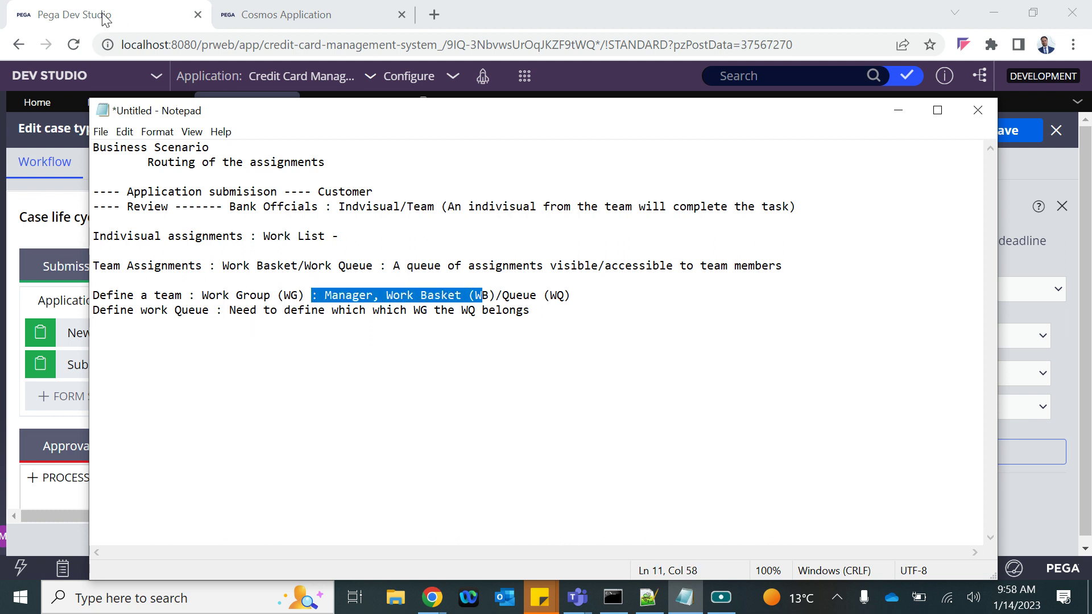
left_click(104, 18)
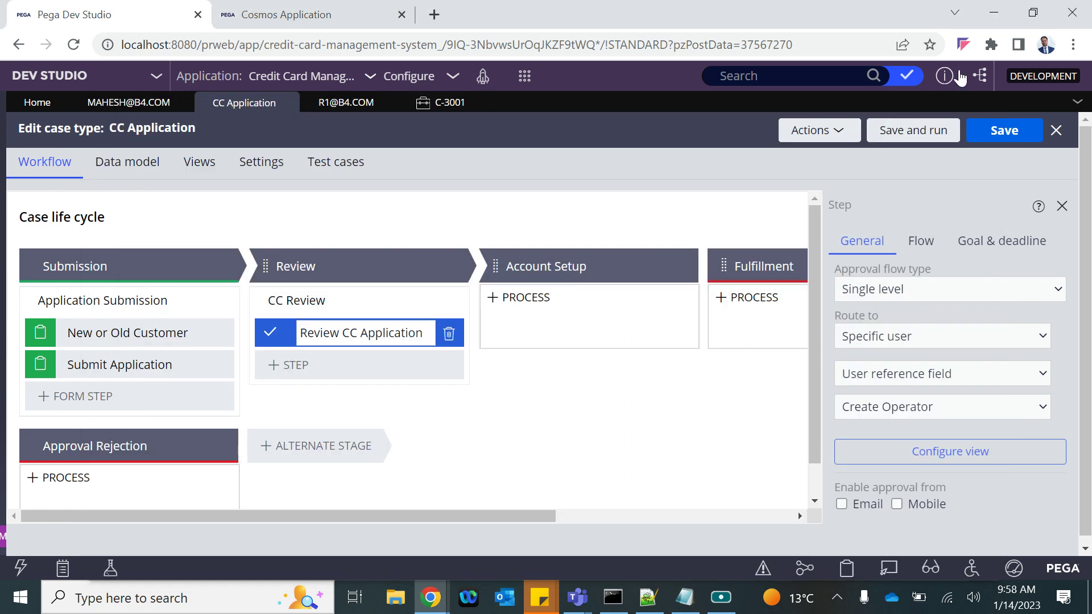
Expand the Organization category in the Records explorer
left_click(1032, 17)
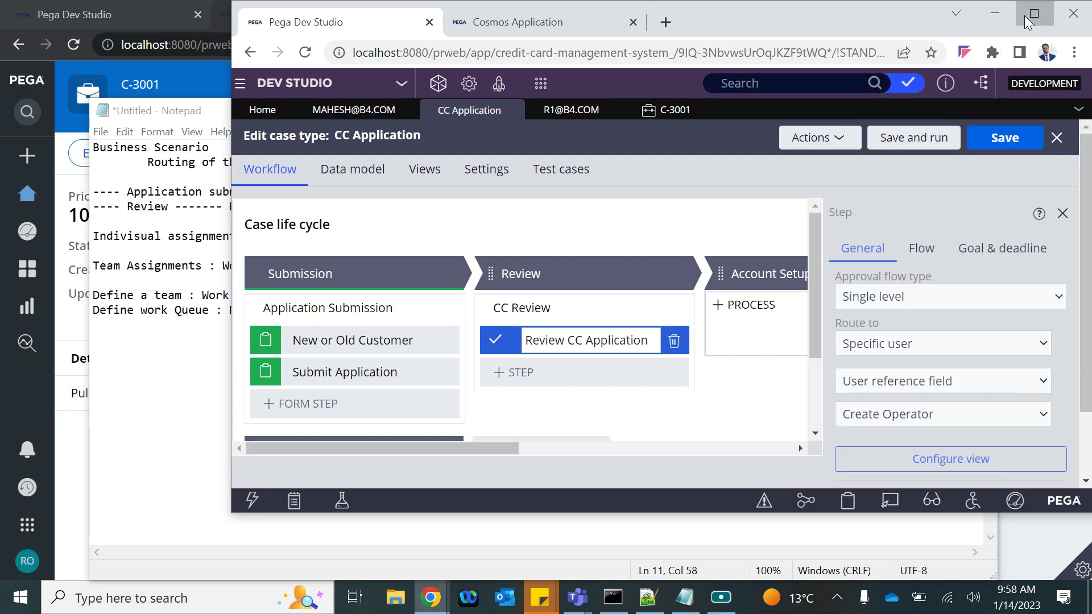
left_click(1035, 14)
left_click(5, 317)
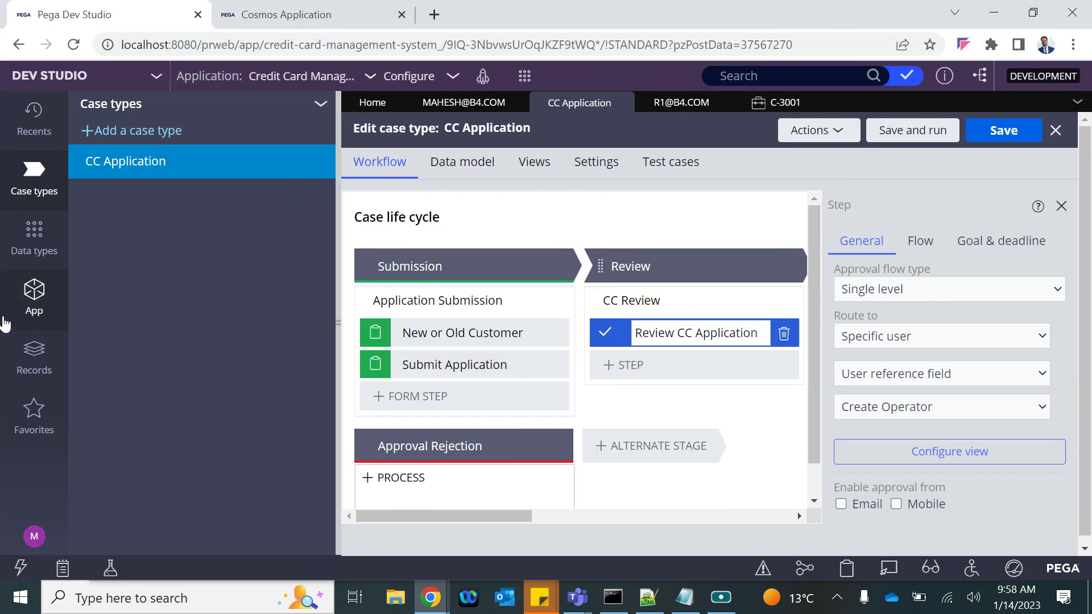
left_click(33, 356)
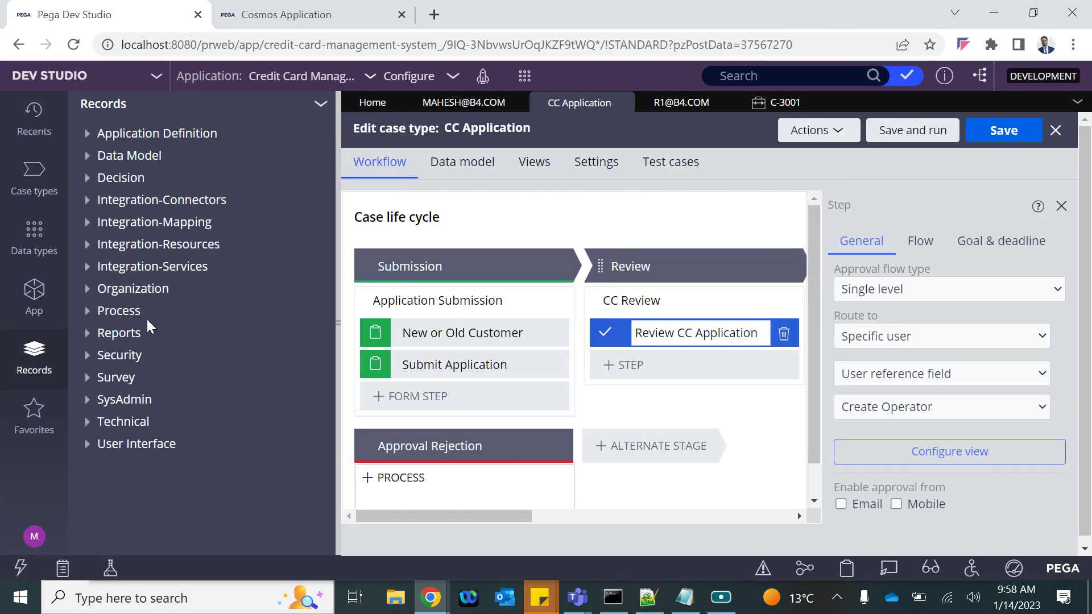
left_click(88, 291)
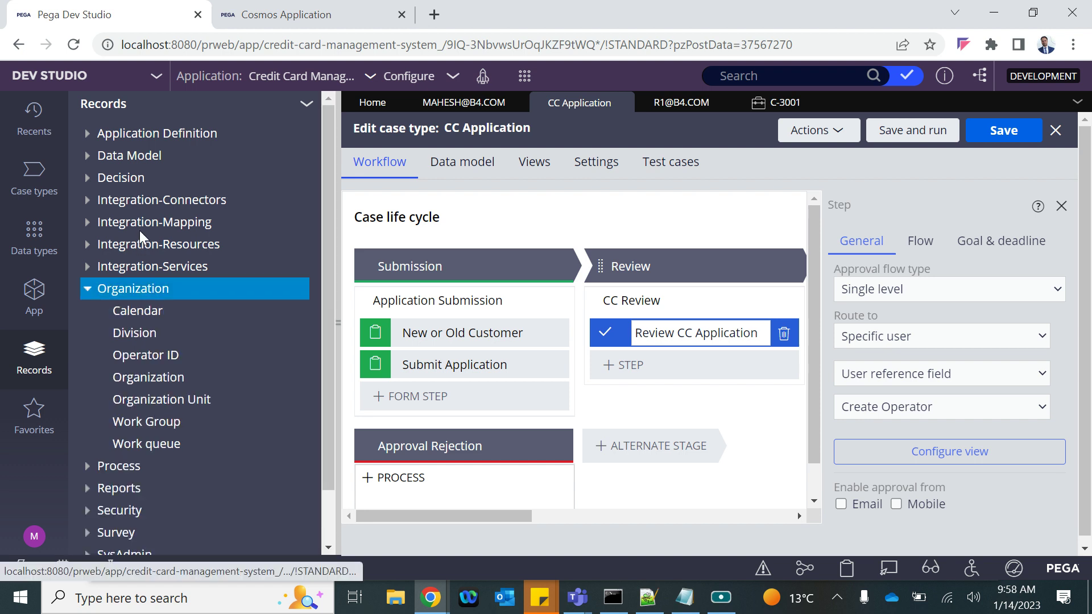
Review the existing Work Group and Work Queue instance lists, close them, and return to the notes
left_click(158, 431)
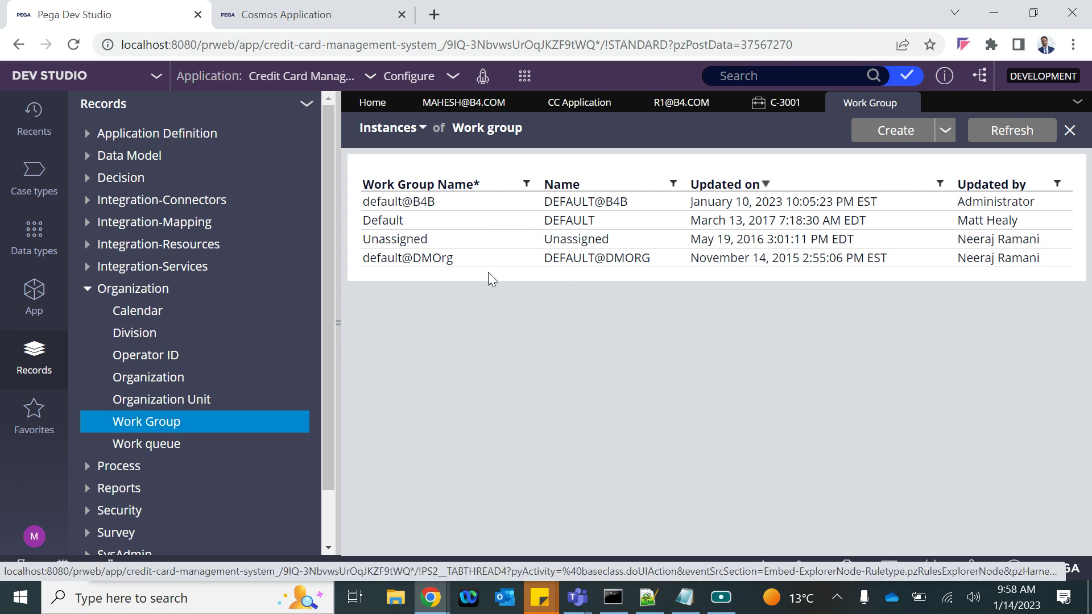
left_click(139, 443)
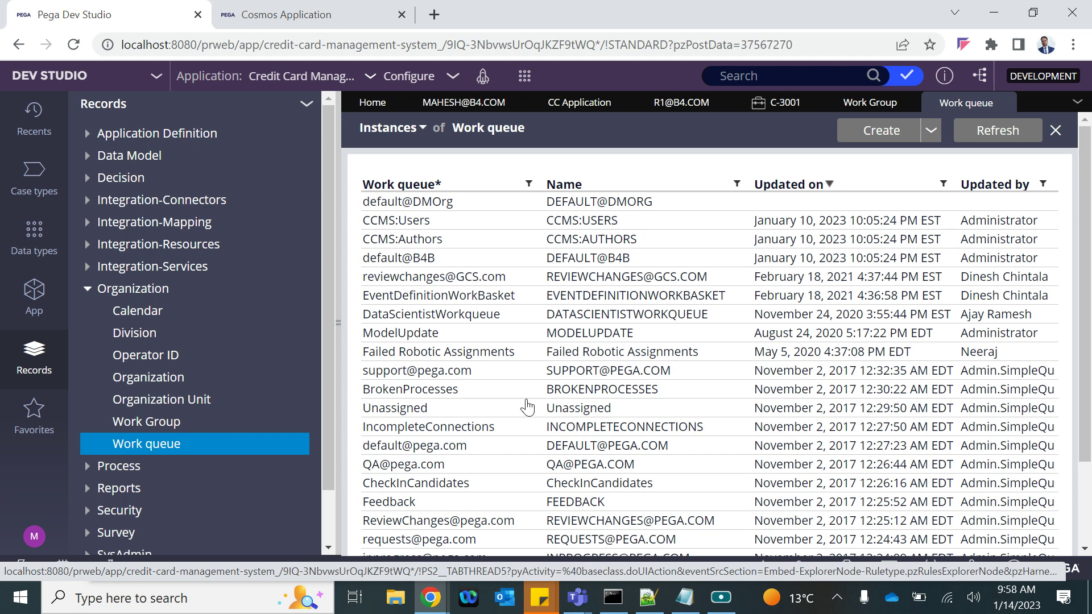
scroll(560, 396, "down", 2)
scroll(580, 375, "up", 2)
left_click(1006, 103)
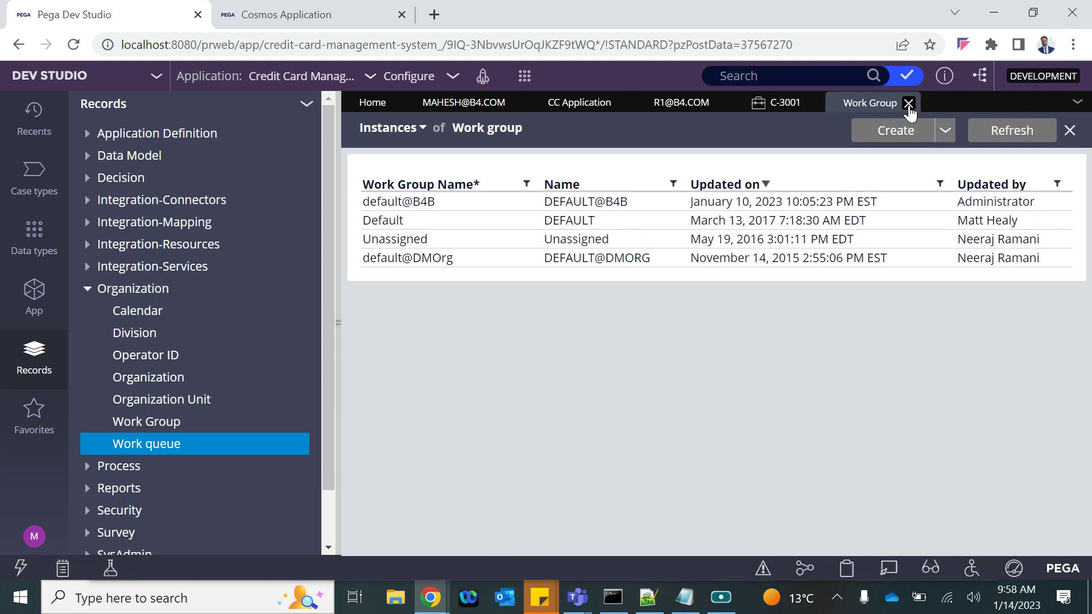
left_click(908, 104)
left_click(685, 597)
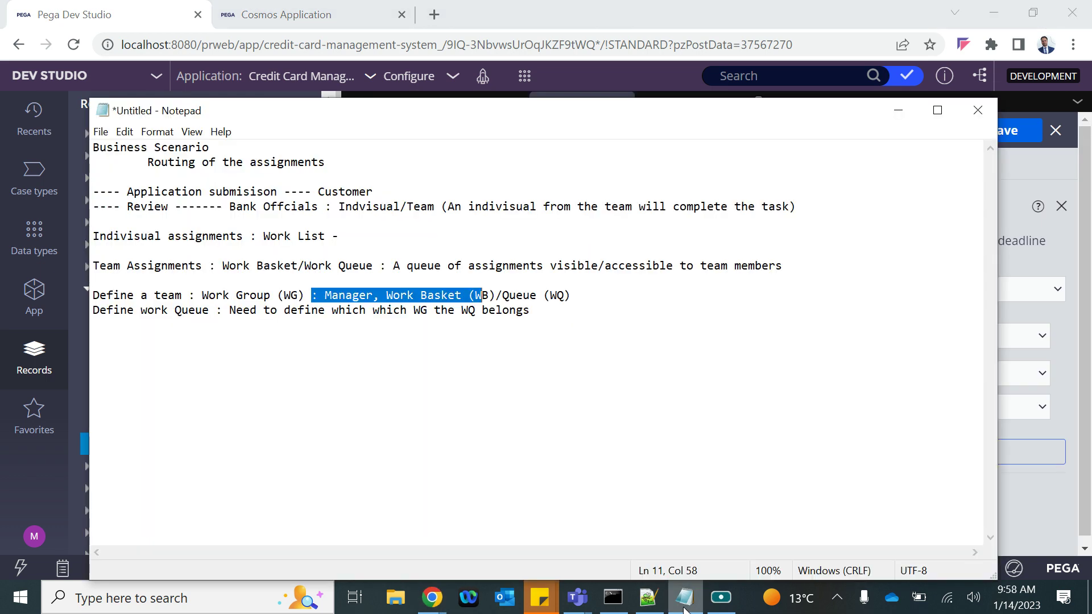
Add the note line 'Add users/oprs in team' below the existing notes and switch back to Chrome
left_click(558, 323)
key("Return")
key("Return")
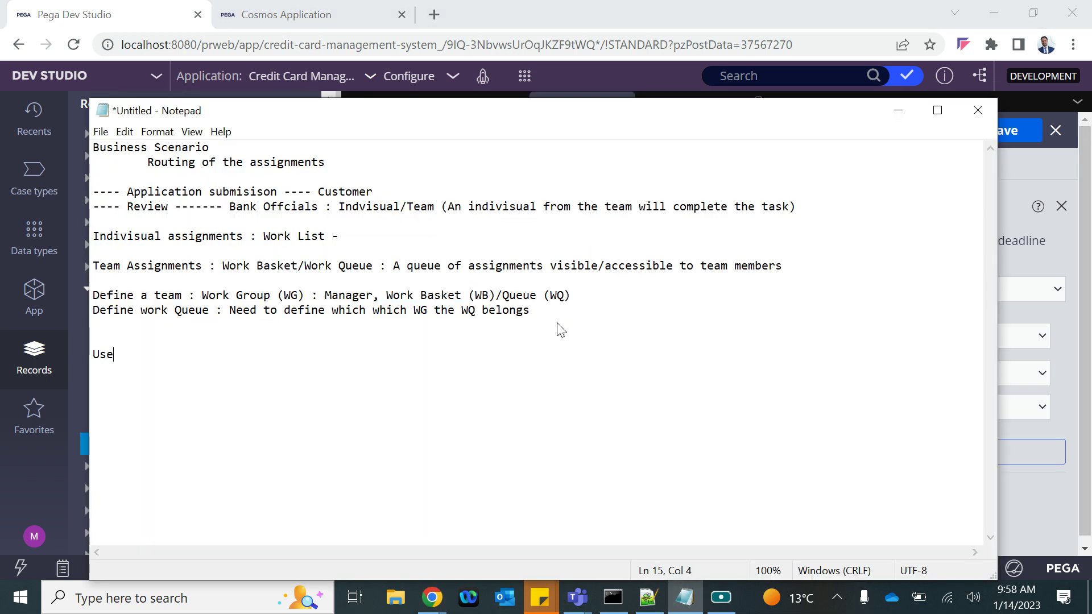
key("BackSpace")
key("BackSpace")
key("BackSpace")
type("Add users/oprs in te")
type("am")
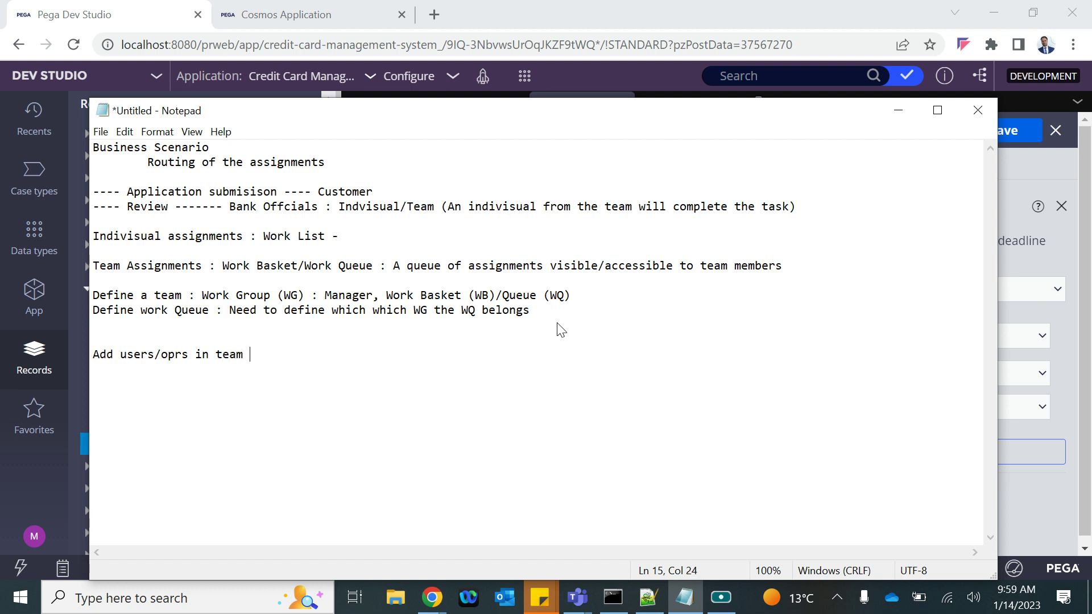
key("alt+Tab")
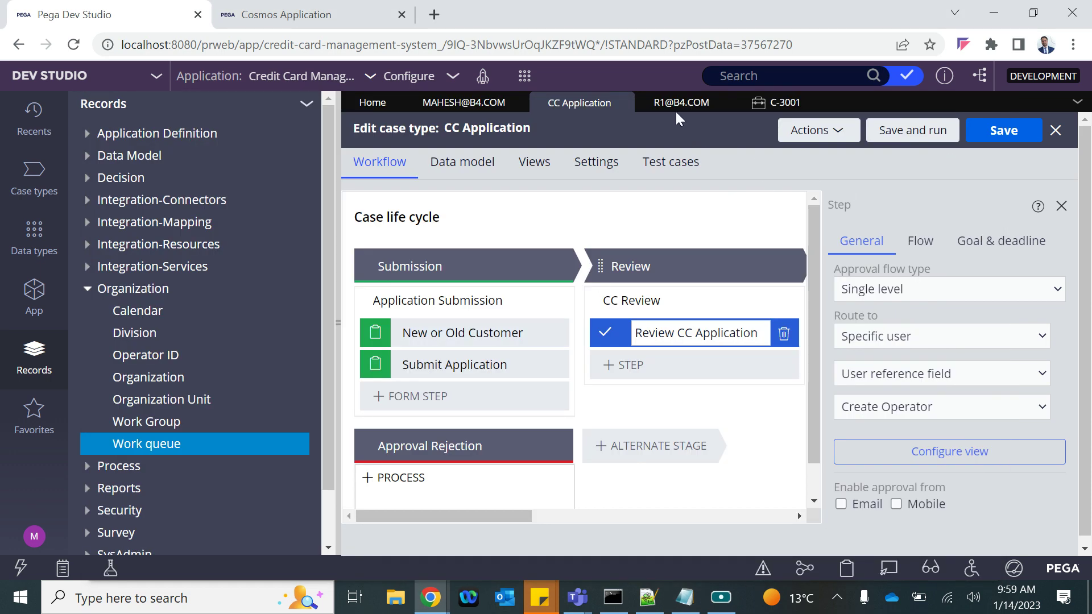
Close the C-3001 case and review the existing work queues and work groups
left_click(803, 103)
left_click(810, 104)
left_click(142, 445)
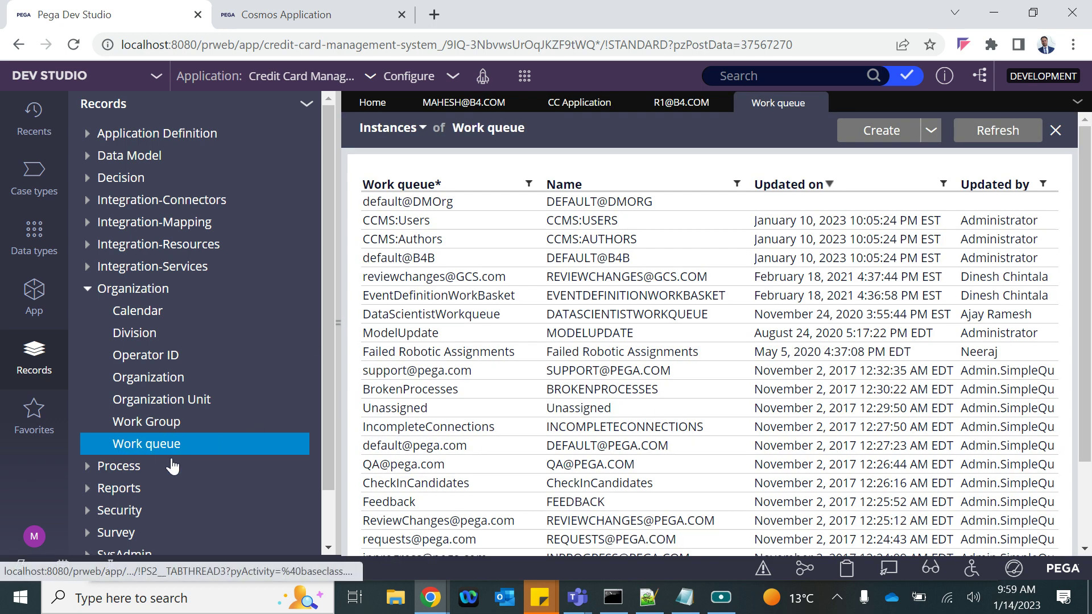
left_click(138, 423)
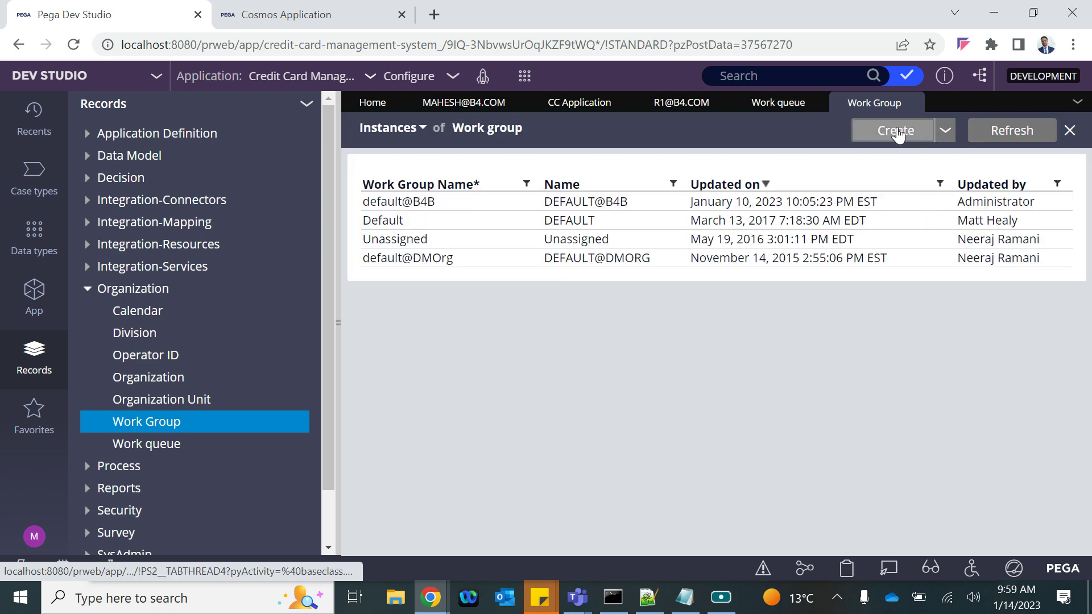
Start a new work group with the description 'Reviewers WG'
left_click(525, 75)
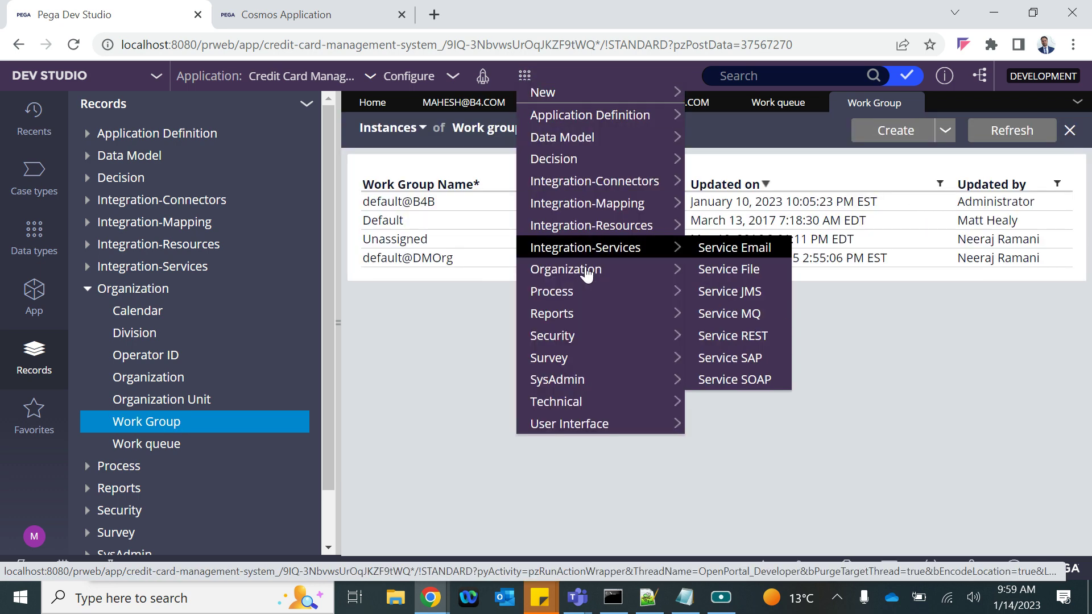
mouse_move(567, 310)
mouse_move(602, 276)
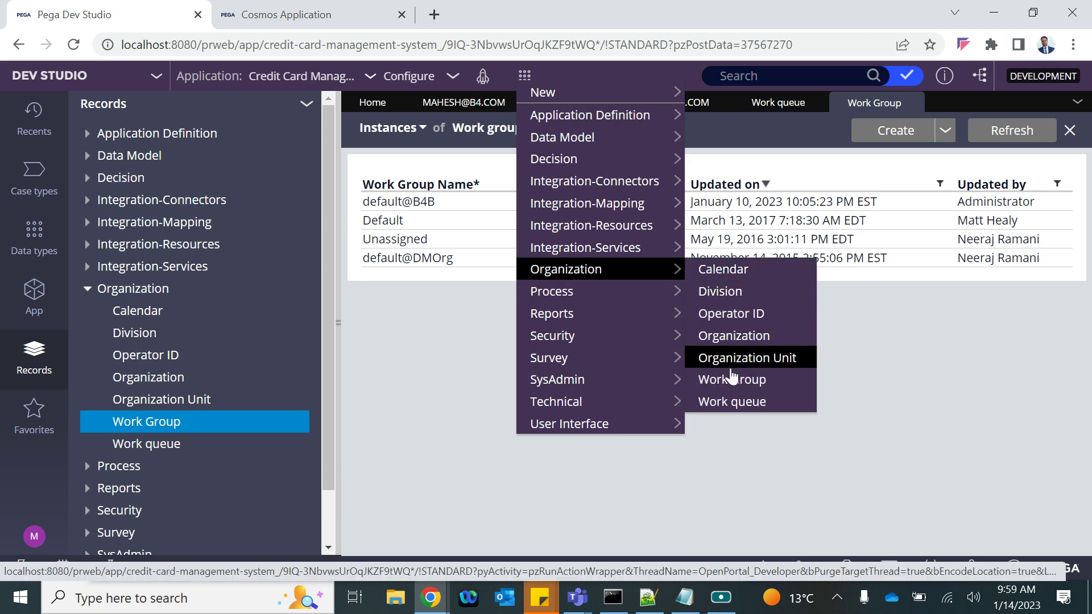
left_click(724, 381)
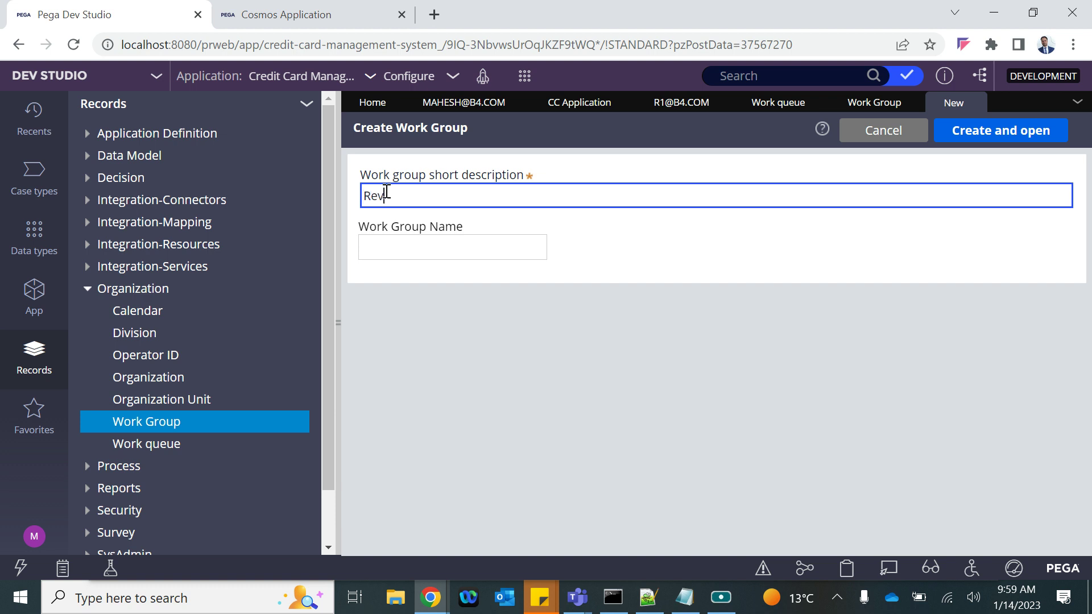
type("Reviewers WG")
key("ctrl+a")
key("ctrl+c")
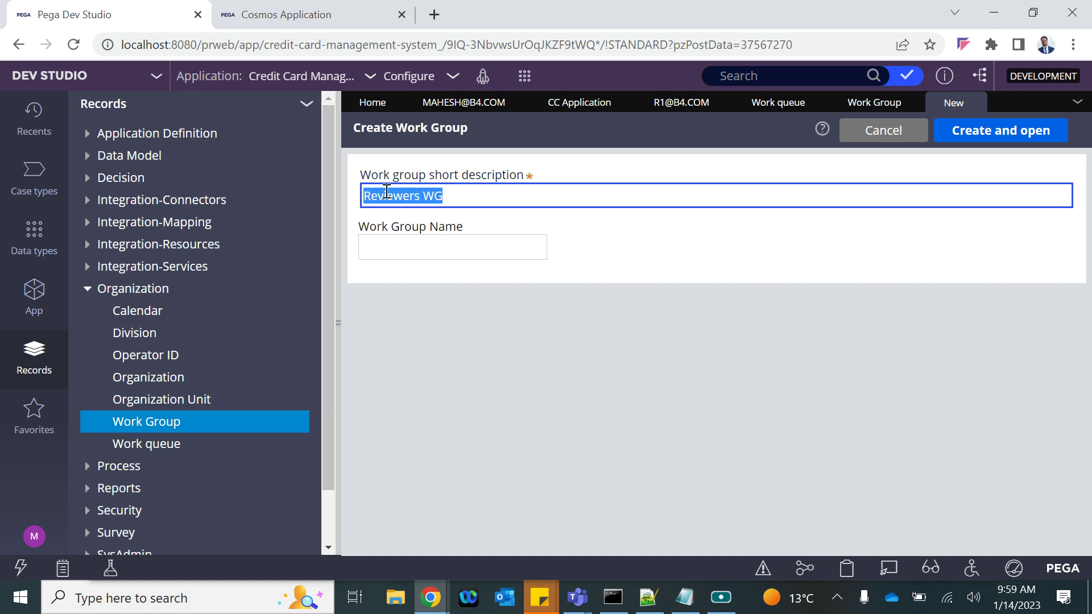
Name the work group ReviewersWG and create it
left_click(366, 247)
key("ctrl+v")
left_click(423, 248)
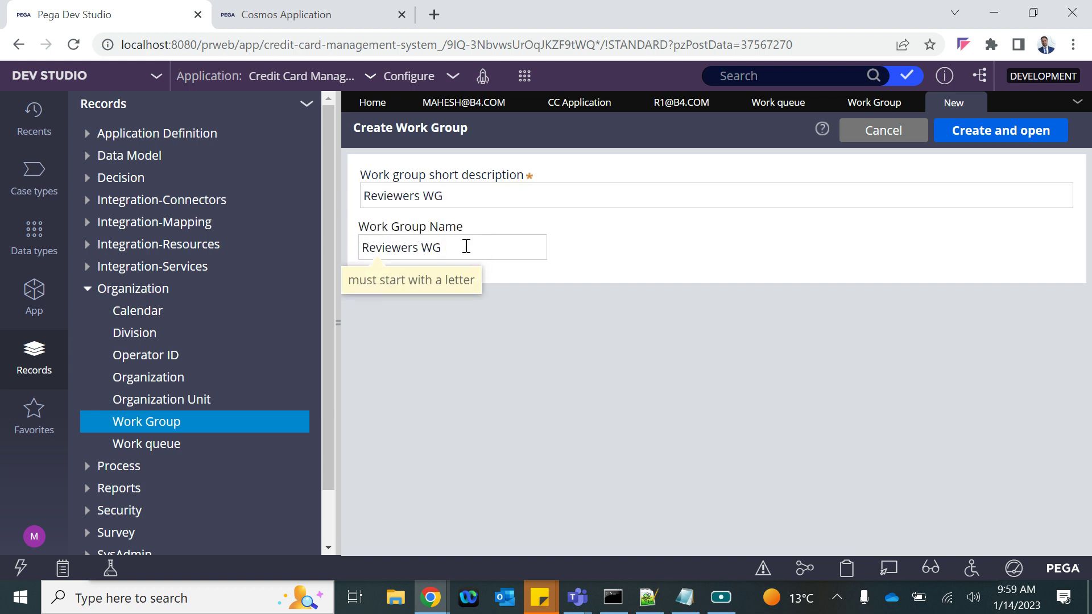
key("BackSpace")
type("_")
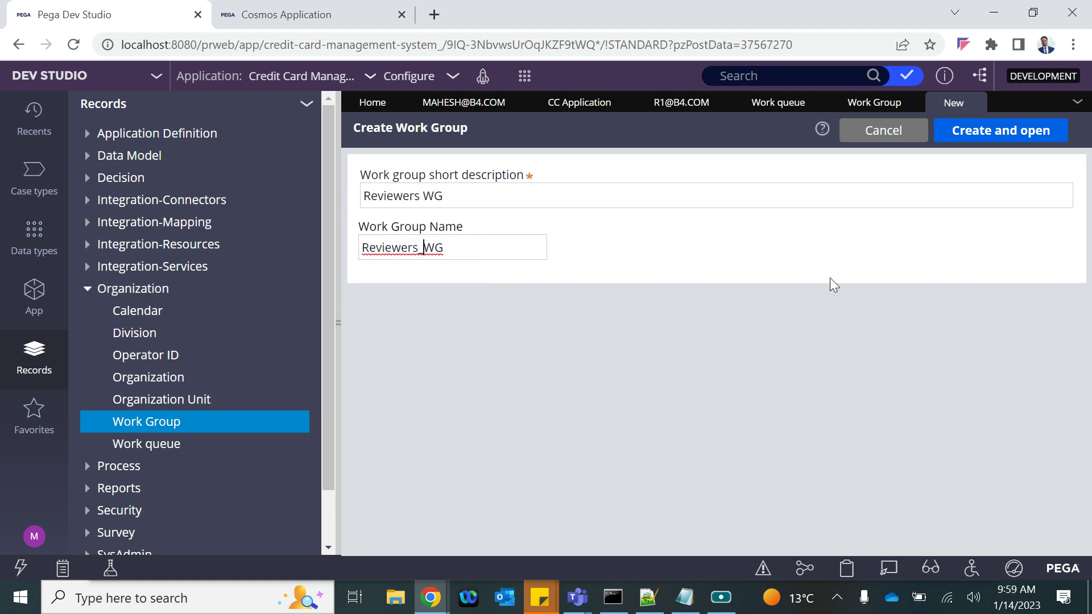
left_click(420, 248)
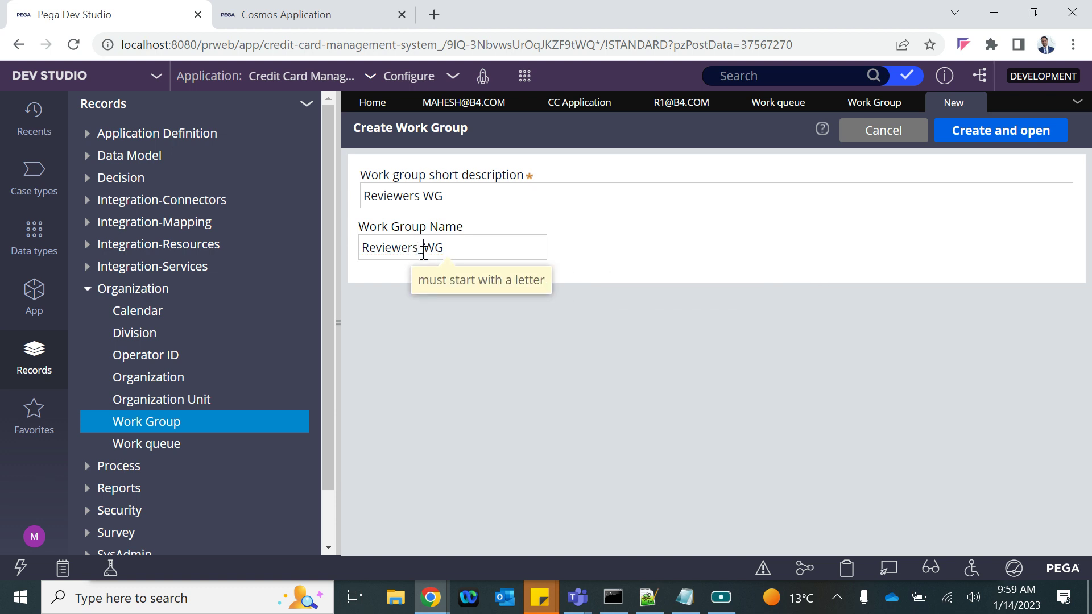
key("BackSpace")
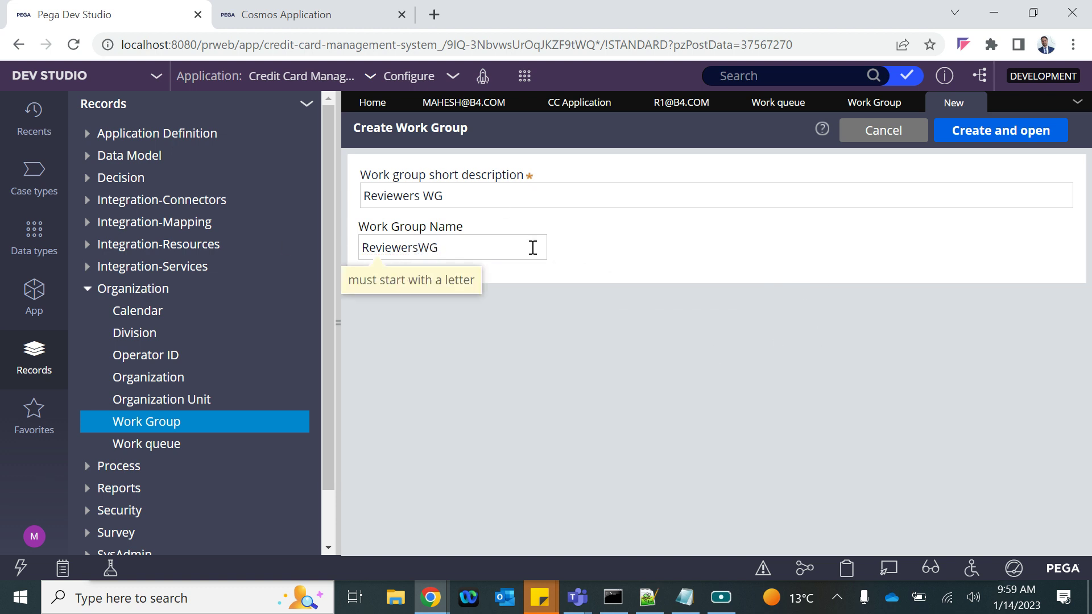
left_click(982, 139)
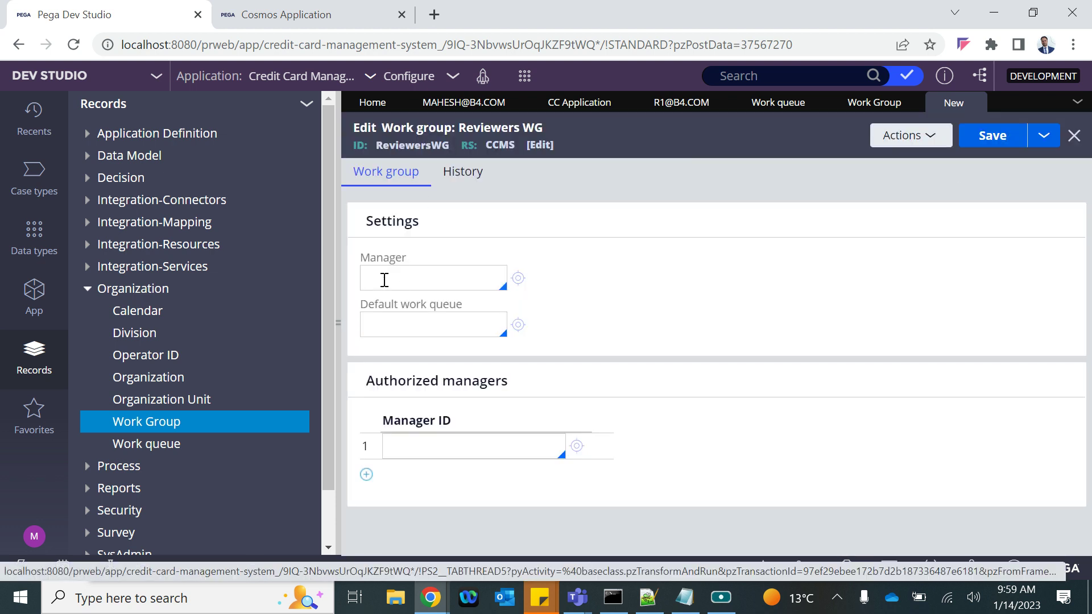
Choose the reviewer manager operator as the work group's manager and save
left_click(384, 276)
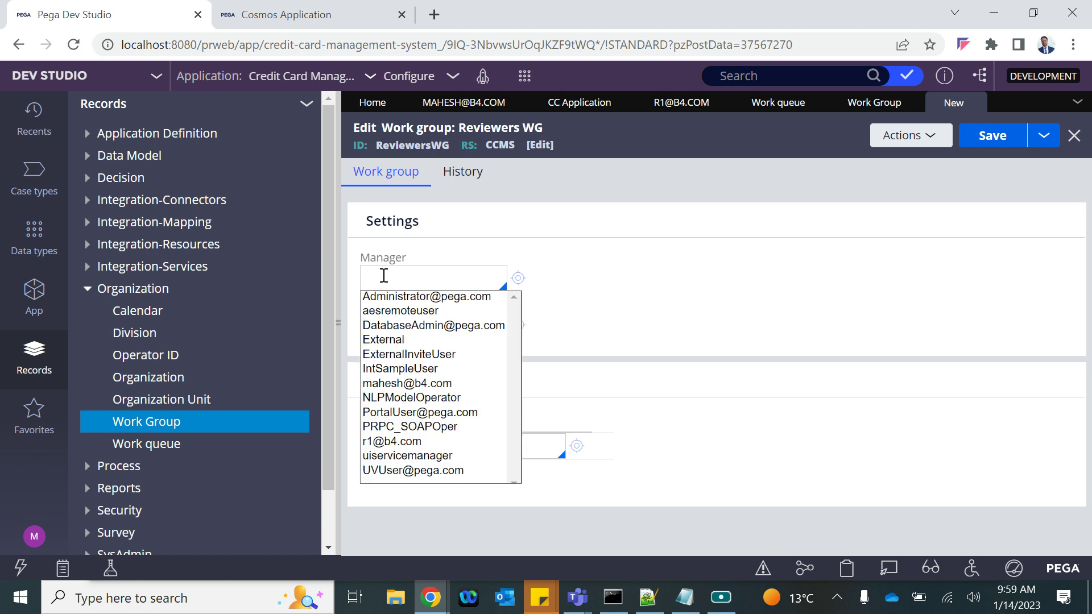
key("Down")
key("Down")
key("Down")
key("Down")
key("Down")
key("Down")
key("Down")
key("Up")
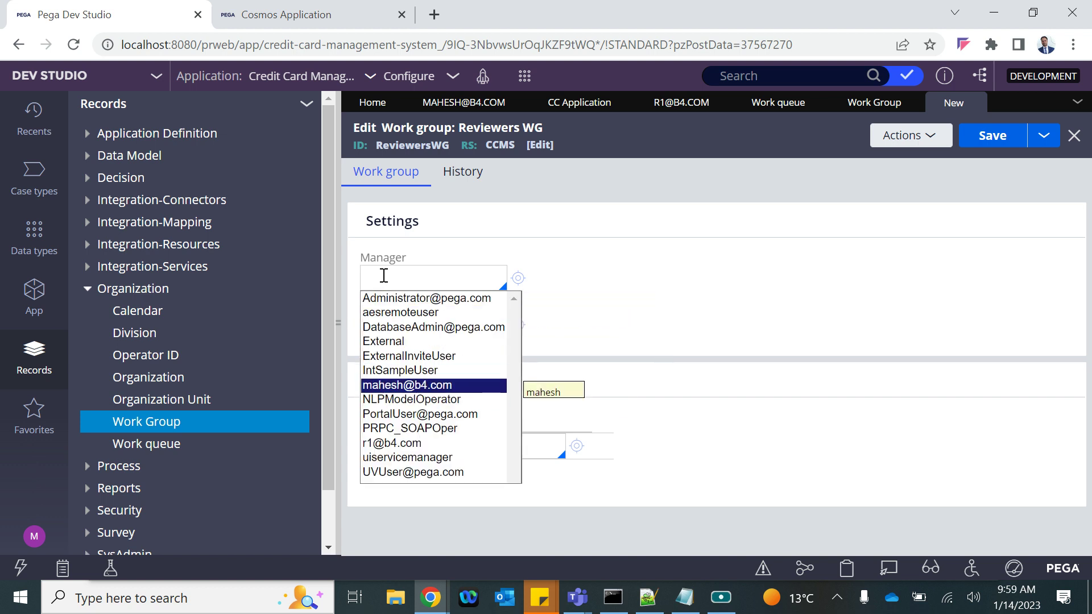
key("Return")
left_click(420, 327)
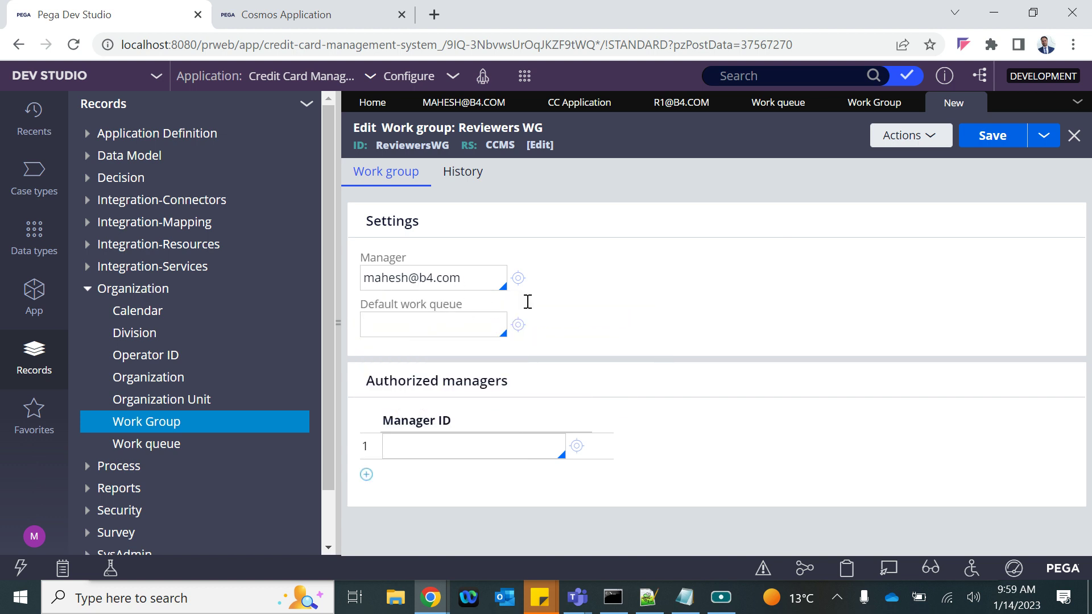
left_click(1004, 139)
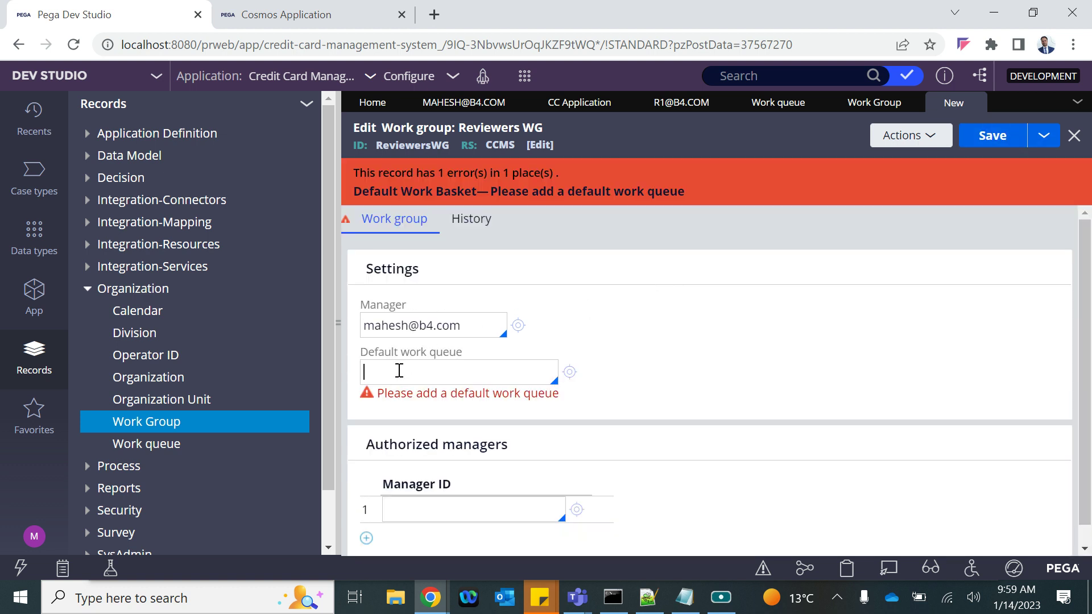
Set default@B4B as the default work queue and save the work group again
left_click_drag(401, 354, 462, 356)
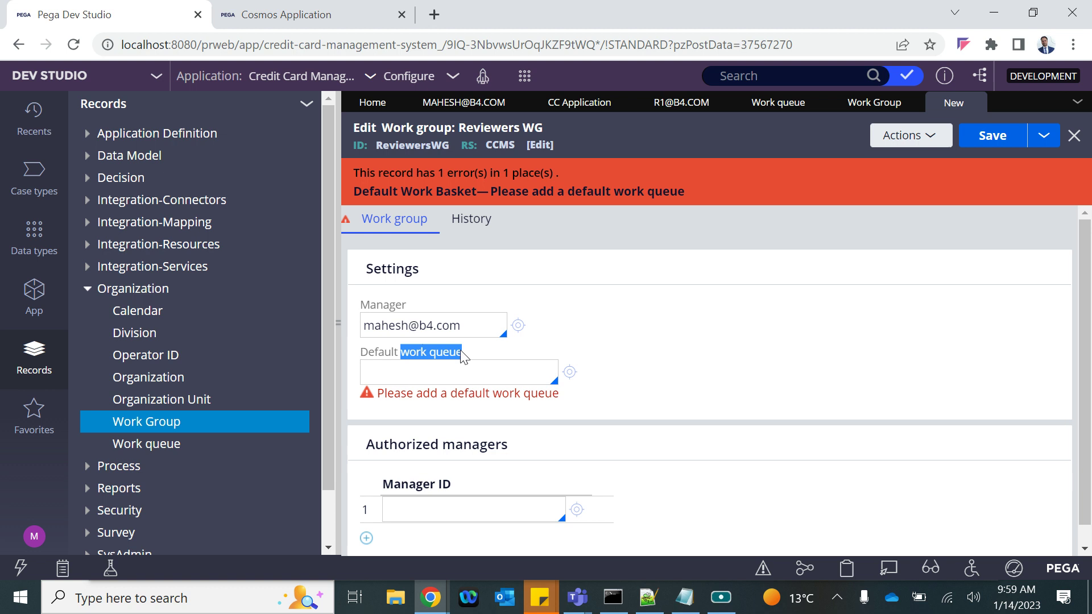
left_click(382, 377)
left_click(382, 377)
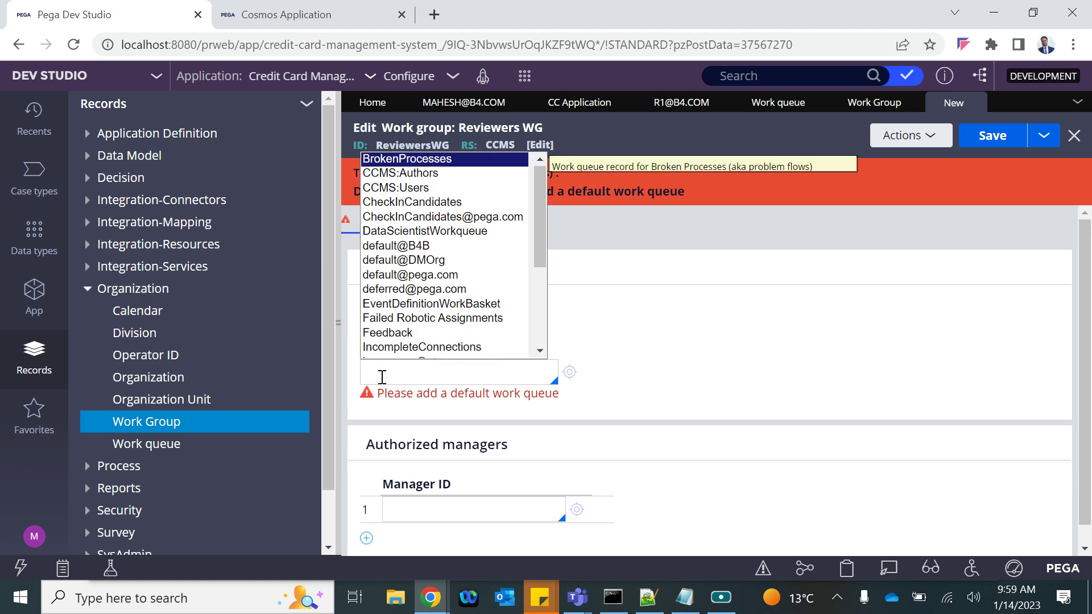
key("Down")
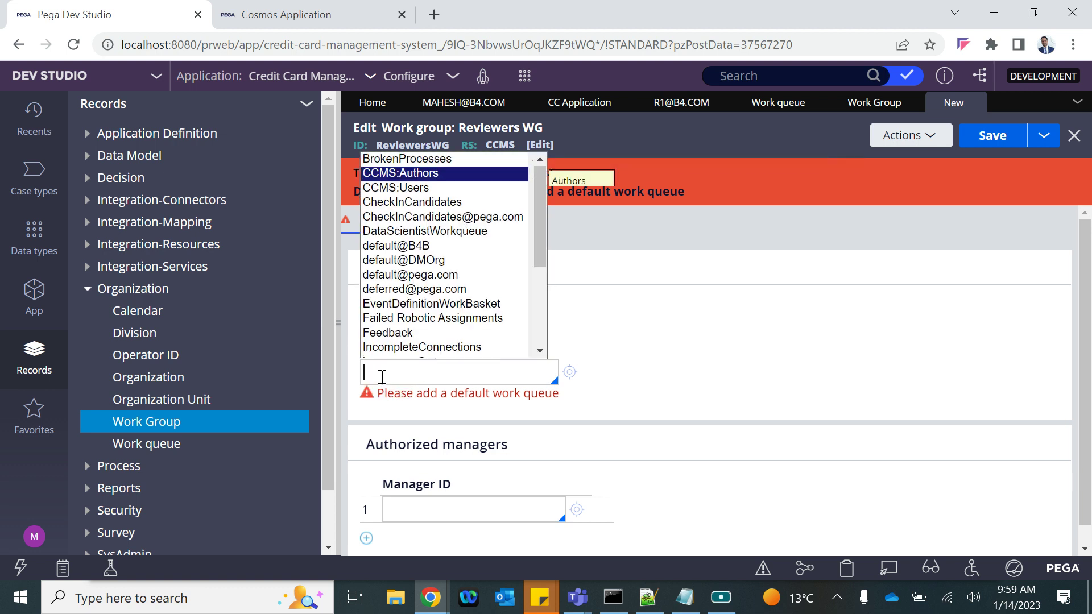
key("Down")
key("Down")
key("Down")
key("Down")
key("Down")
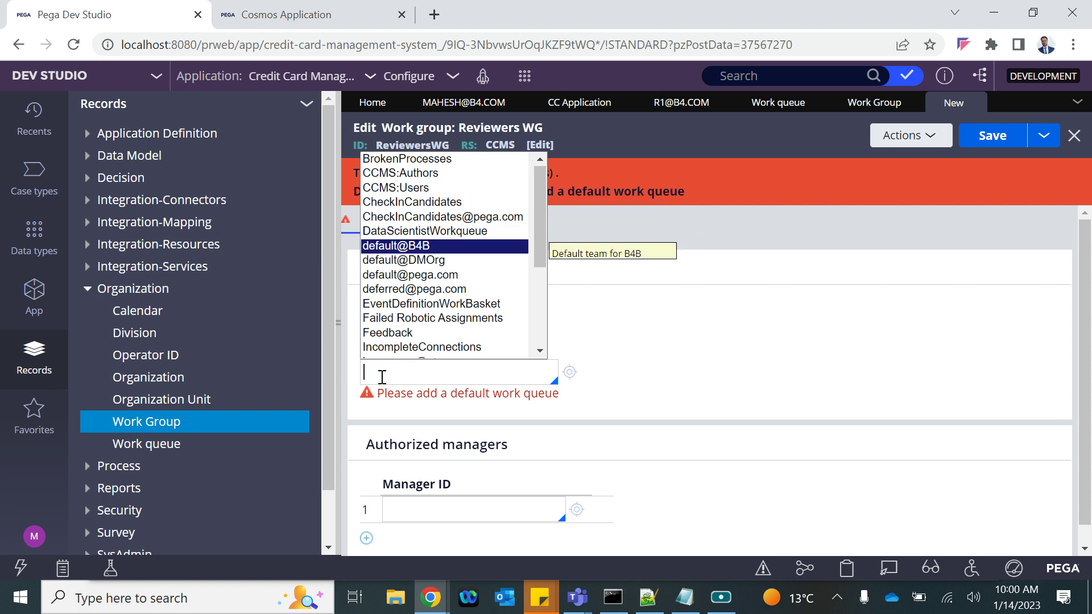
key("Return")
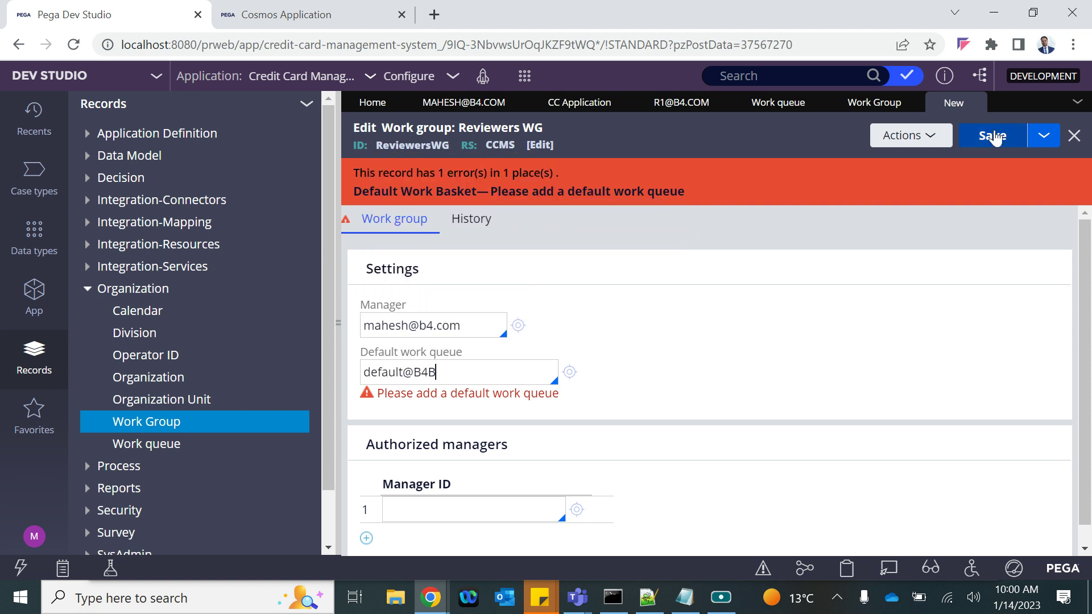
left_click(993, 136)
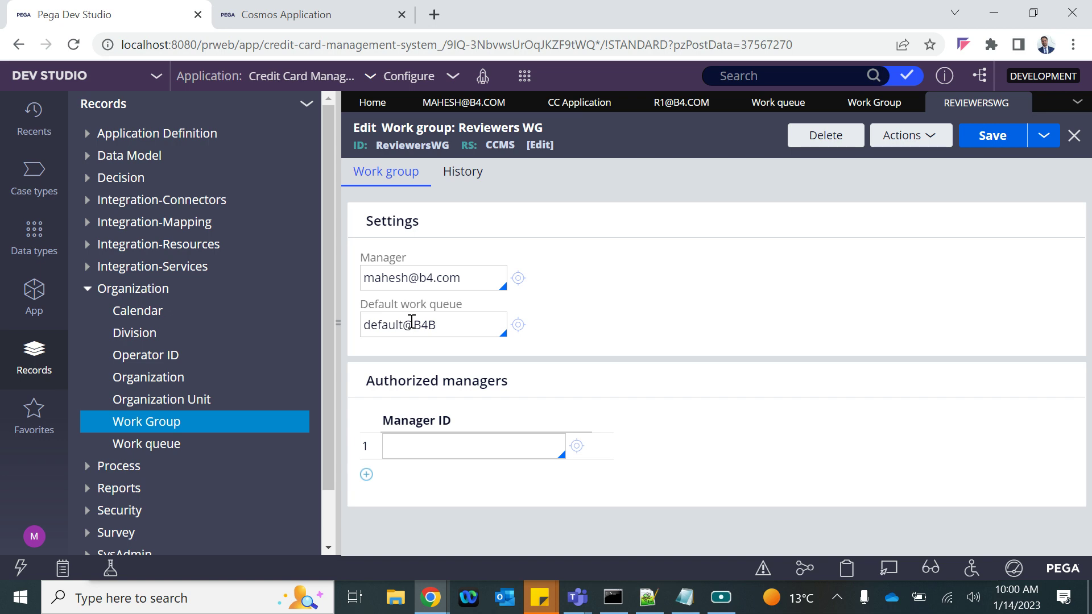
Create a new work queue described 'Reviewer WB' with ID ReviewerWB
left_click(525, 80)
mouse_move(563, 98)
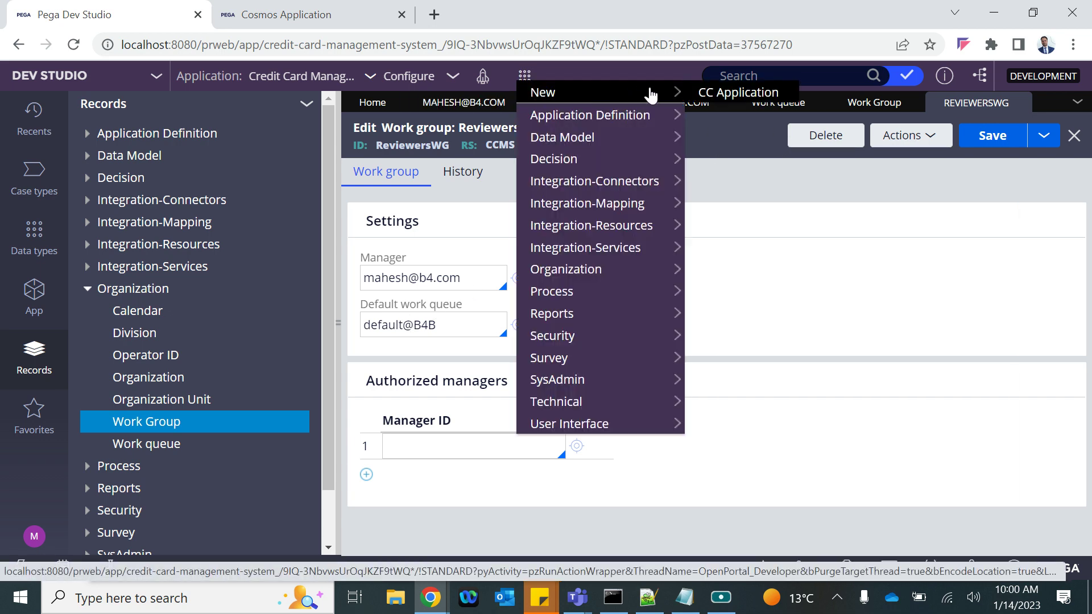
mouse_move(550, 276)
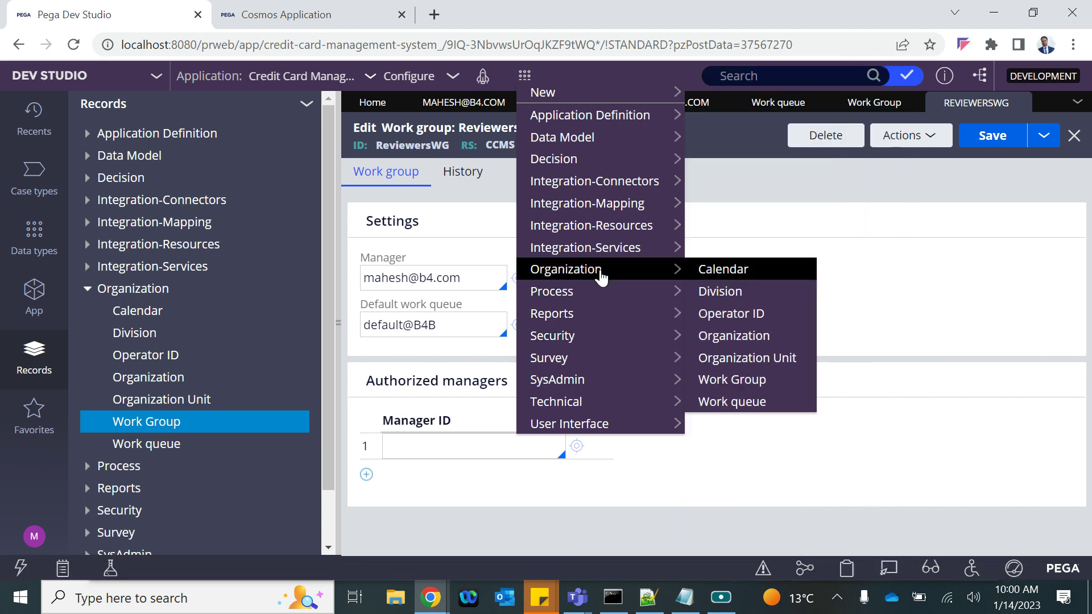
left_click(755, 405)
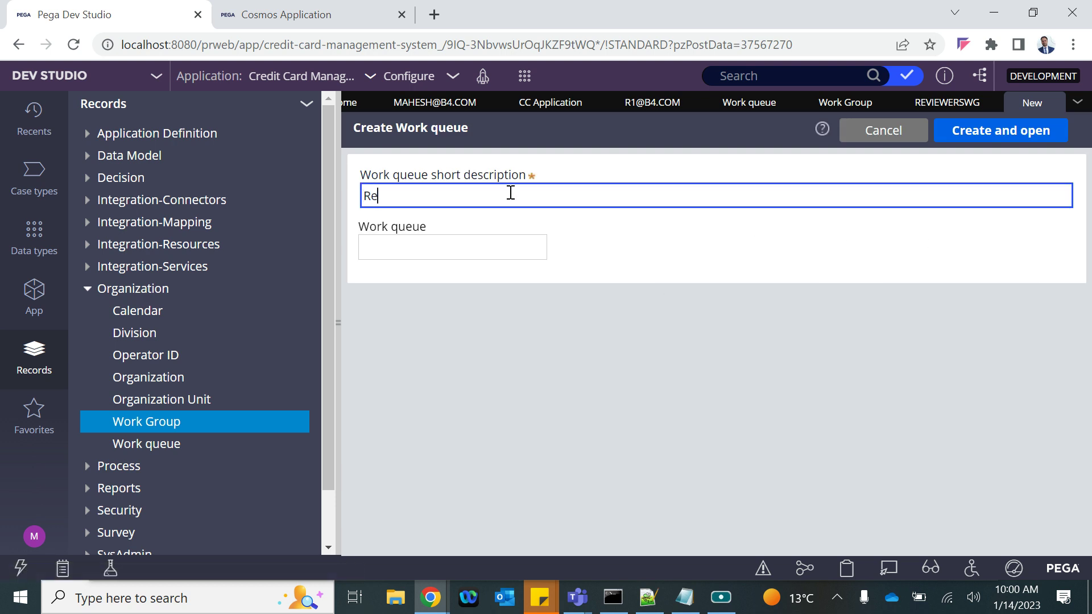
type("Reviewer WB")
key("ctrl+a")
key("ctrl+c")
left_click(380, 257)
key("ctrl+v")
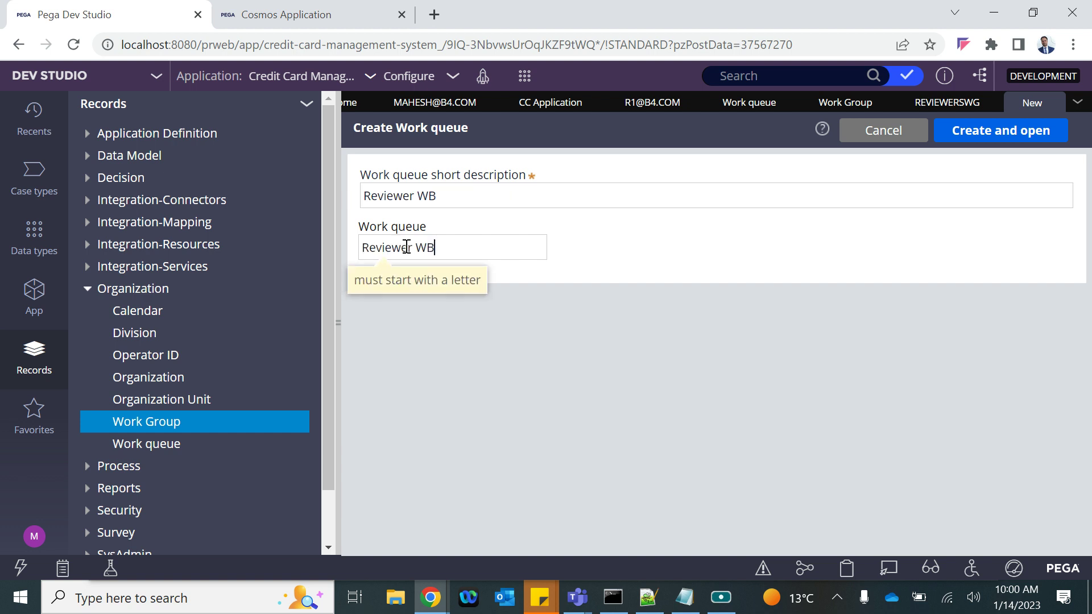
left_click(415, 247)
key("BackSpace")
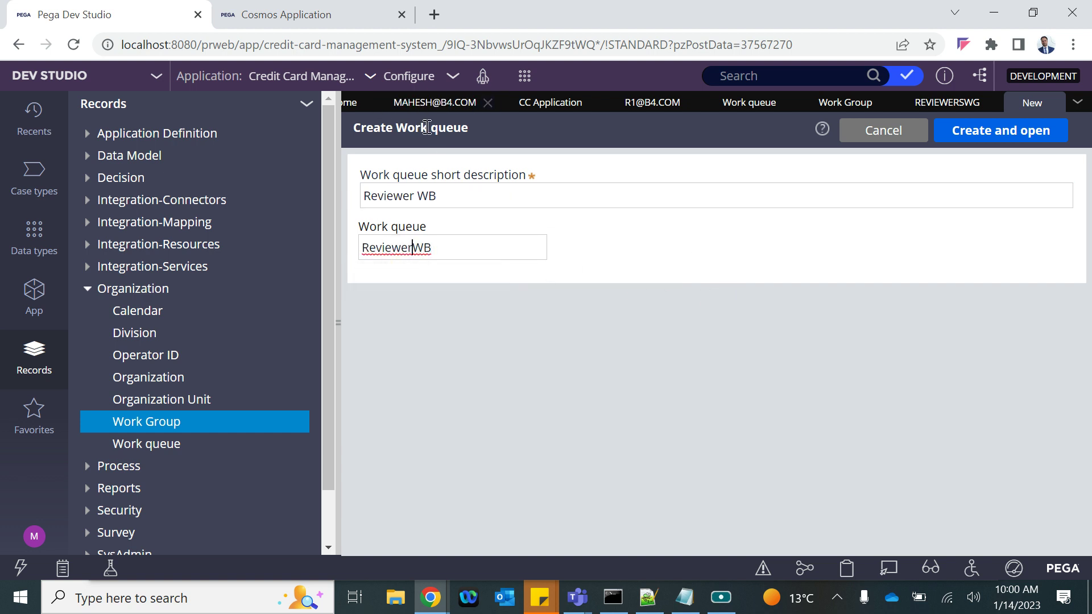
left_click_drag(400, 120, 530, 122)
left_click(1002, 135)
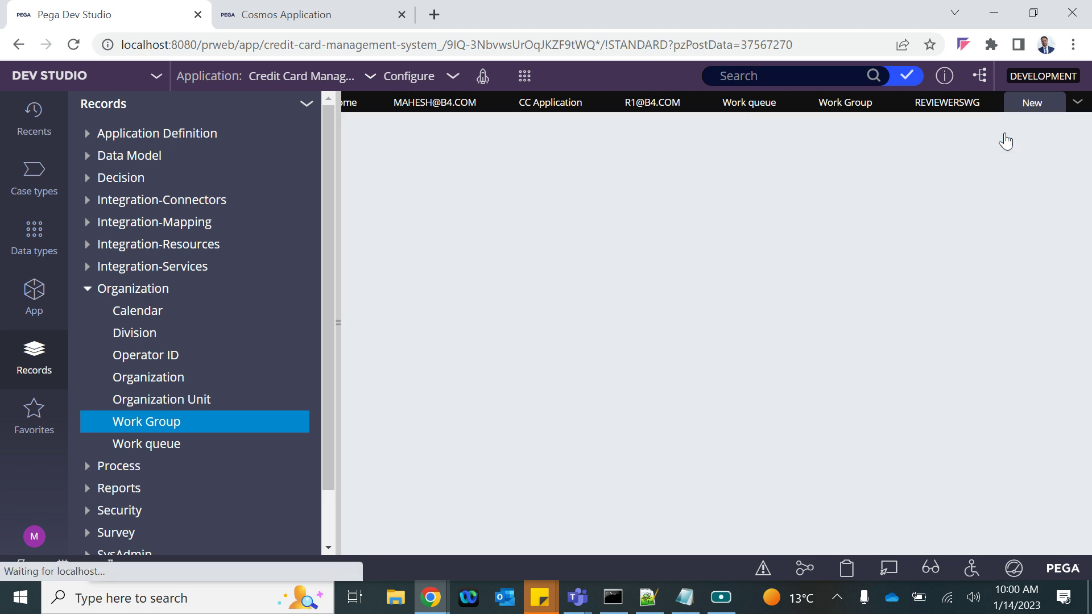
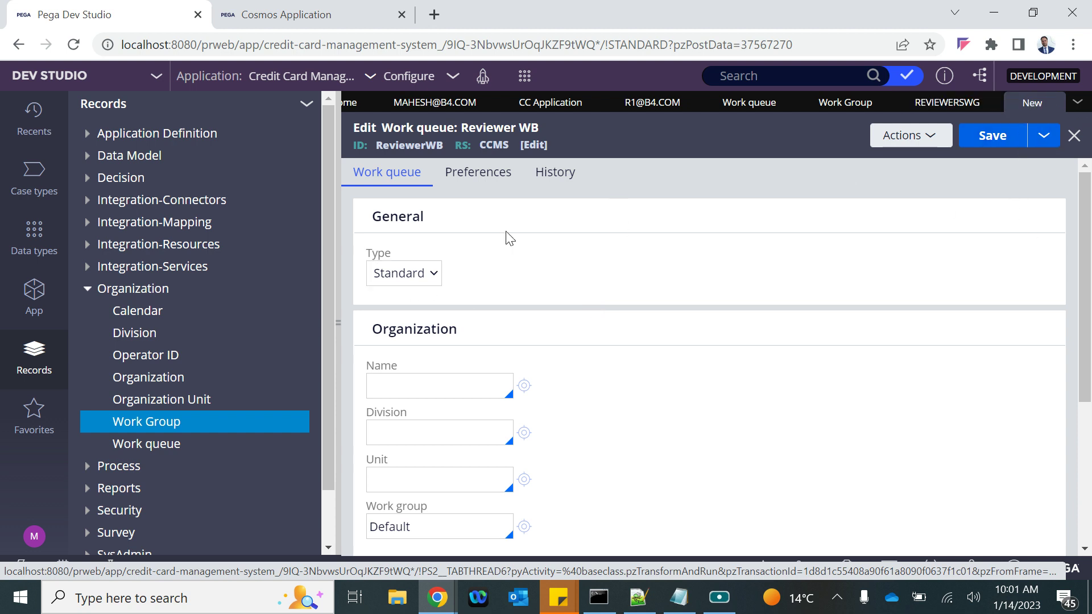
Keep the work queue type Standard and set organization B4B, division Div, unit Unit
left_click(405, 275)
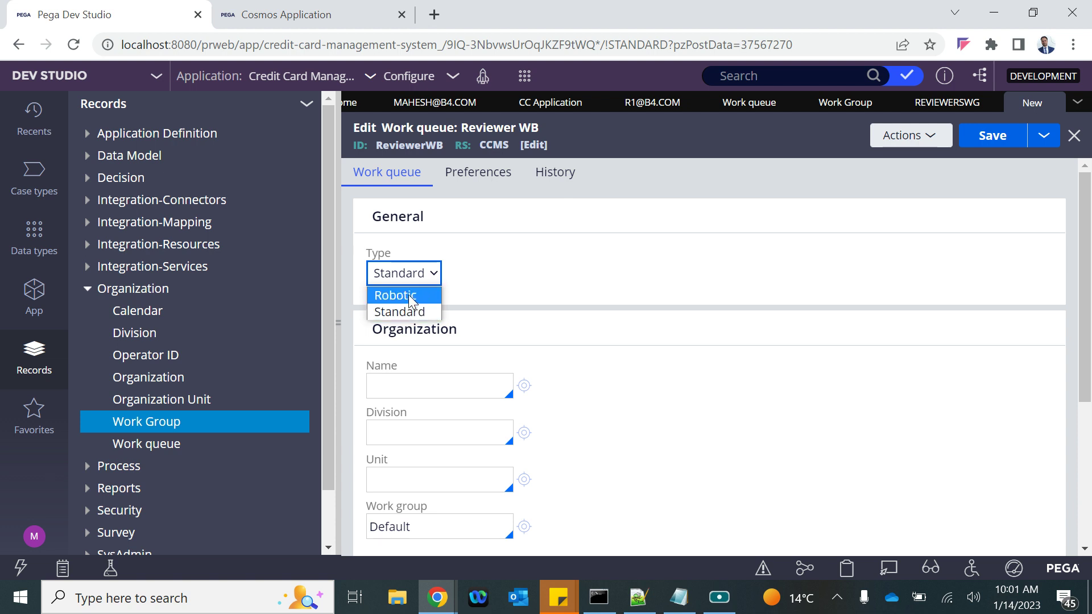
left_click(393, 312)
scroll(463, 371, "down", 1)
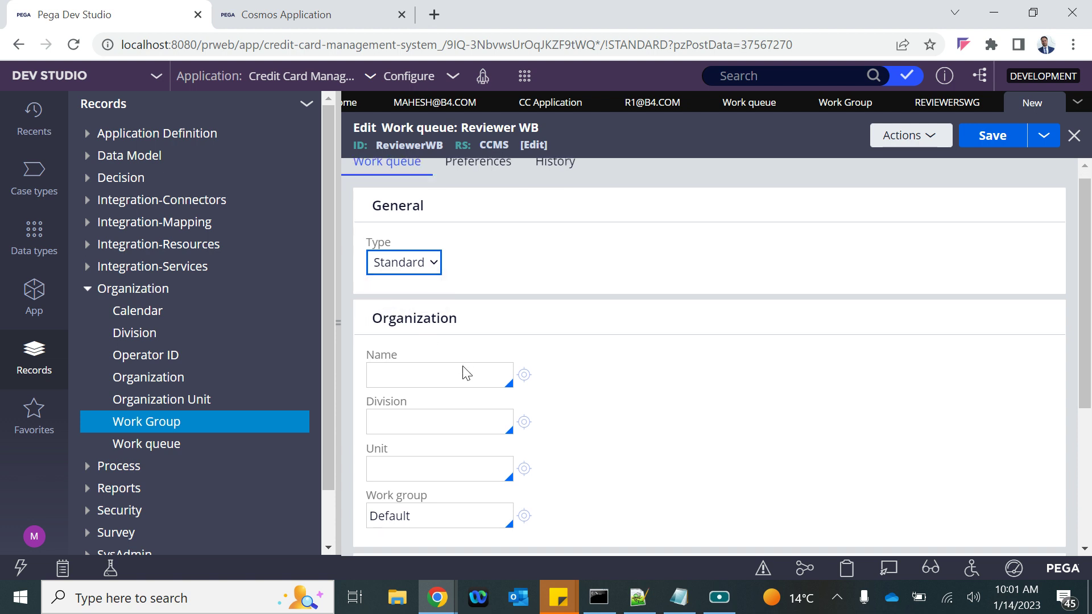
left_click(405, 302)
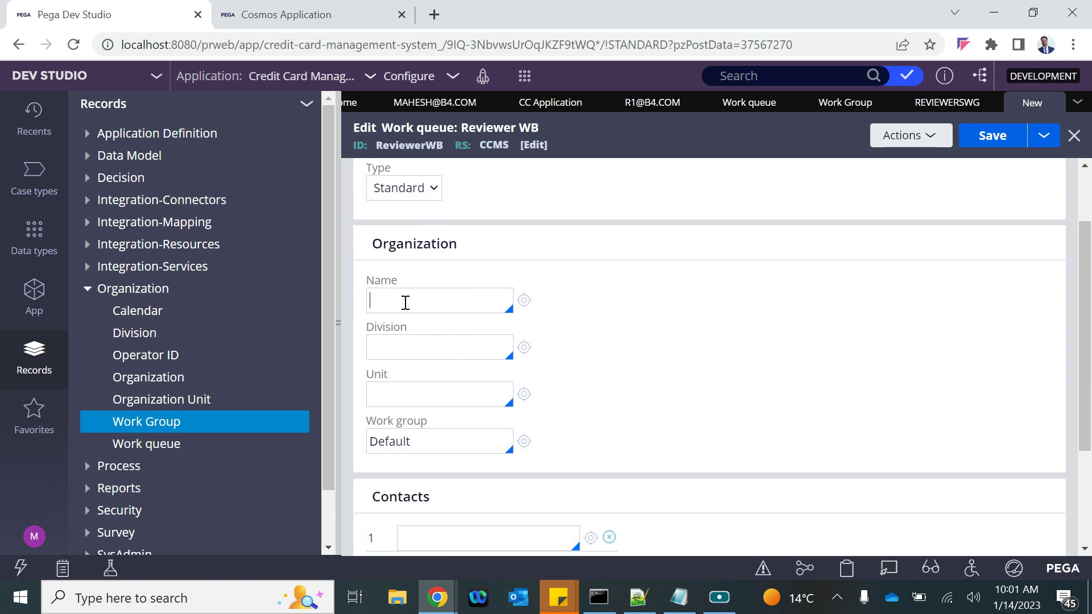
key("Return")
type("Div")
left_click(397, 386)
key("Return")
Replace the Default work group with ReviewersWG and save the ReviewerWB work queue
double_click(416, 447)
key("BackSpace")
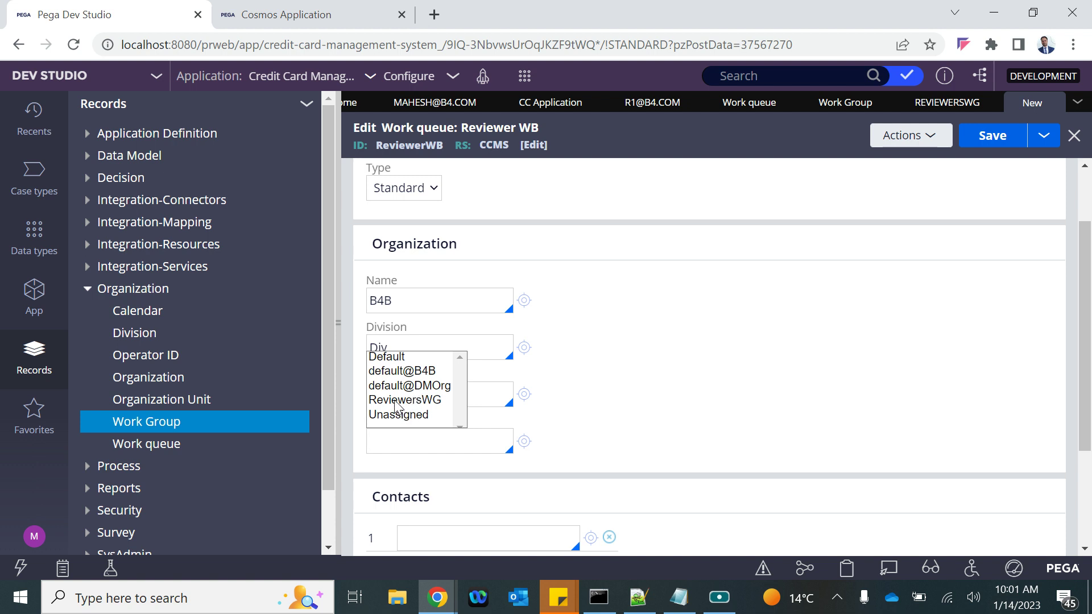
left_click(398, 400)
scroll(529, 496, "down", 3)
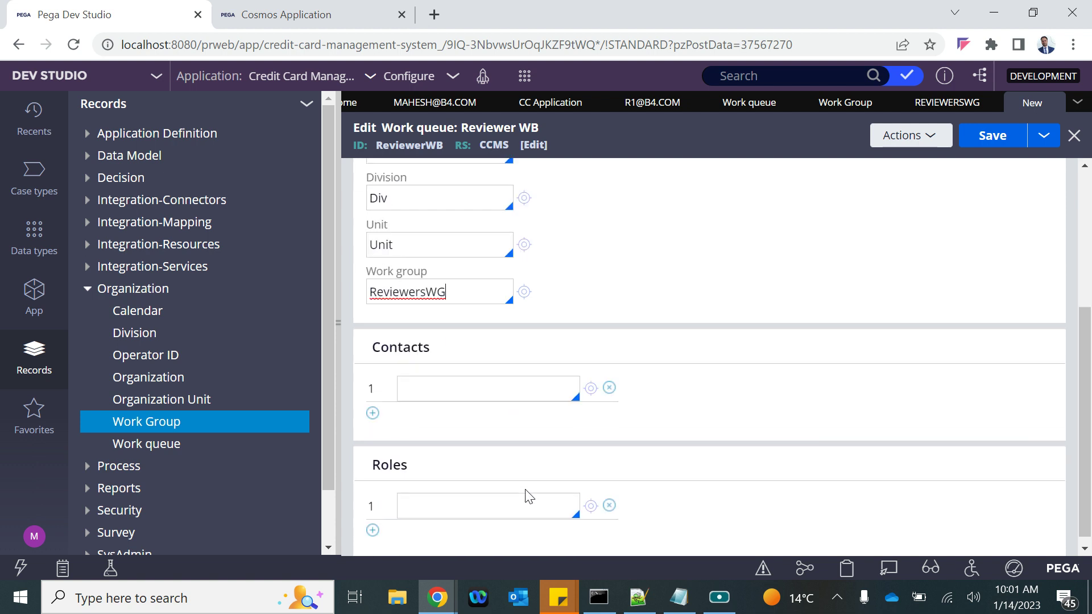
scroll(719, 244, "up", 4)
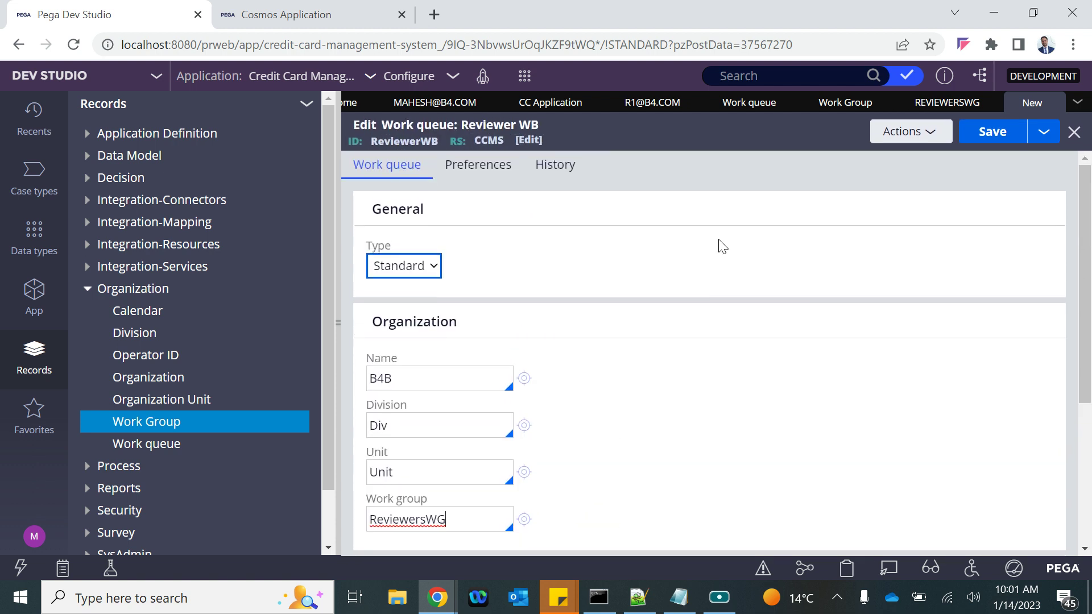
left_click(990, 135)
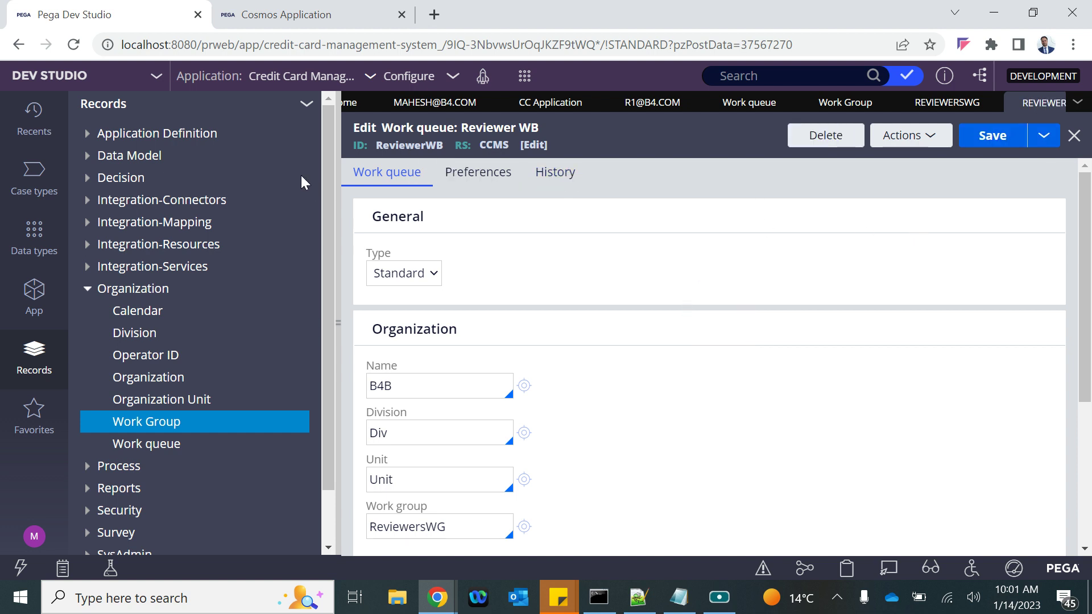
double_click(427, 146)
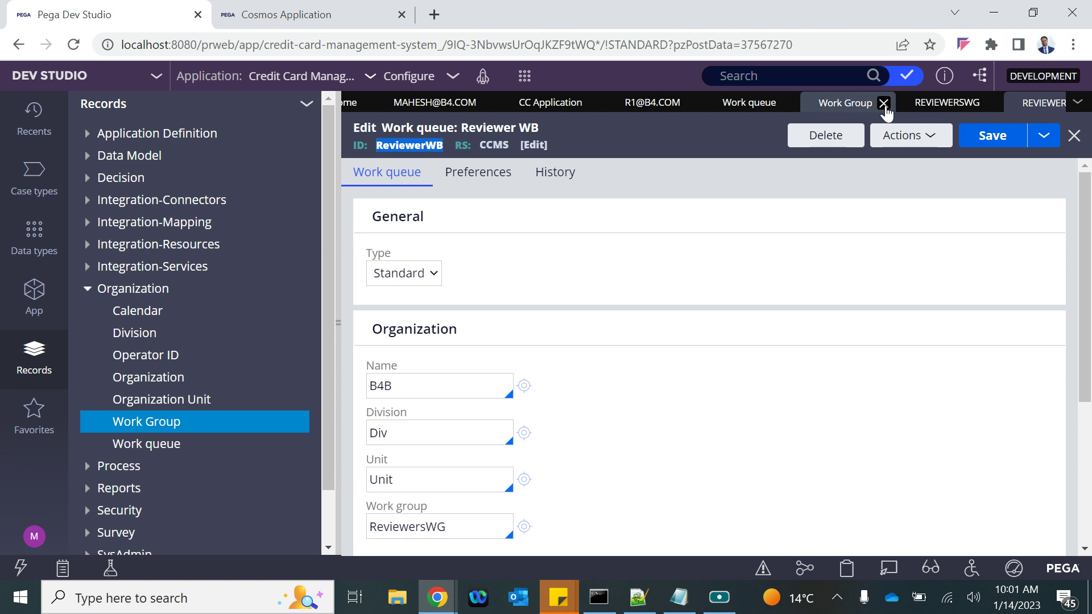
Replace the Reviewers WG default work queue with ReviewerWB, save, and collapse the Records explorer
left_click(931, 107)
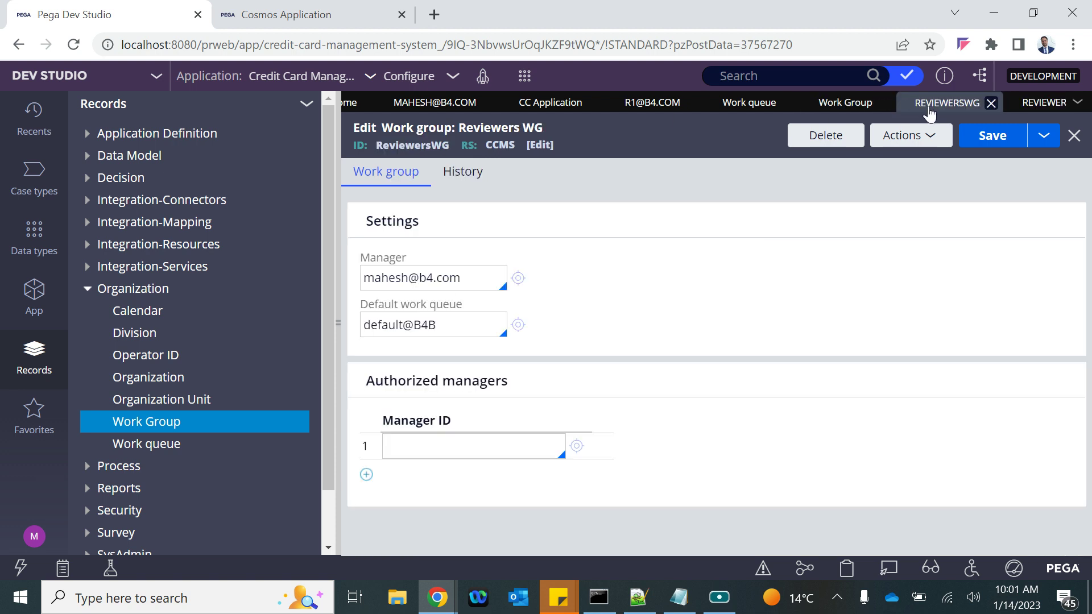
triple_click(441, 329)
key("BackSpace")
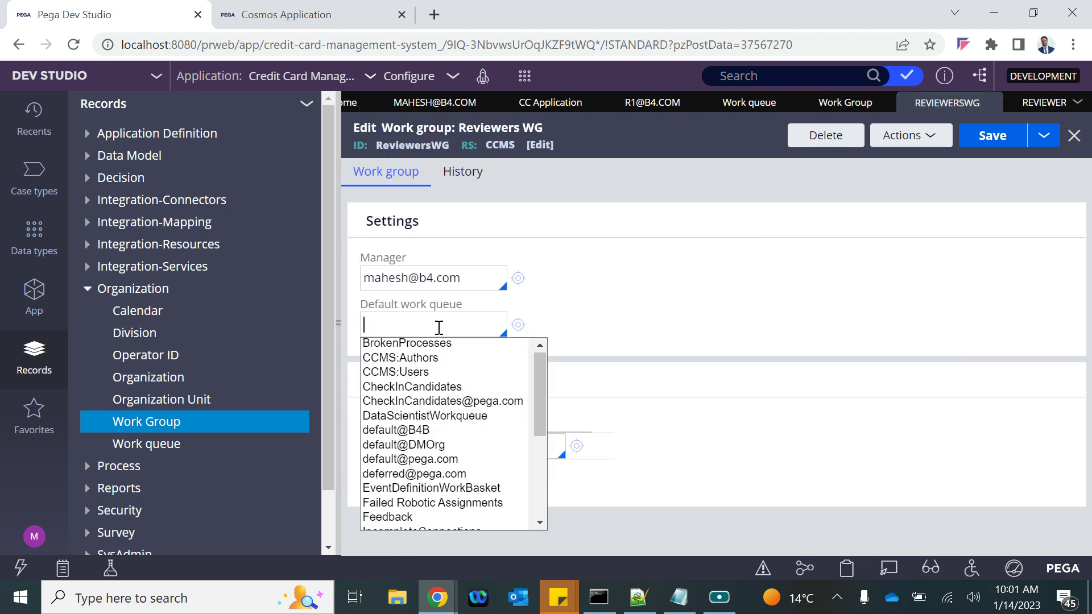
key("Down")
key("Down")
key("Down")
key("Down")
key("Down")
key("Down")
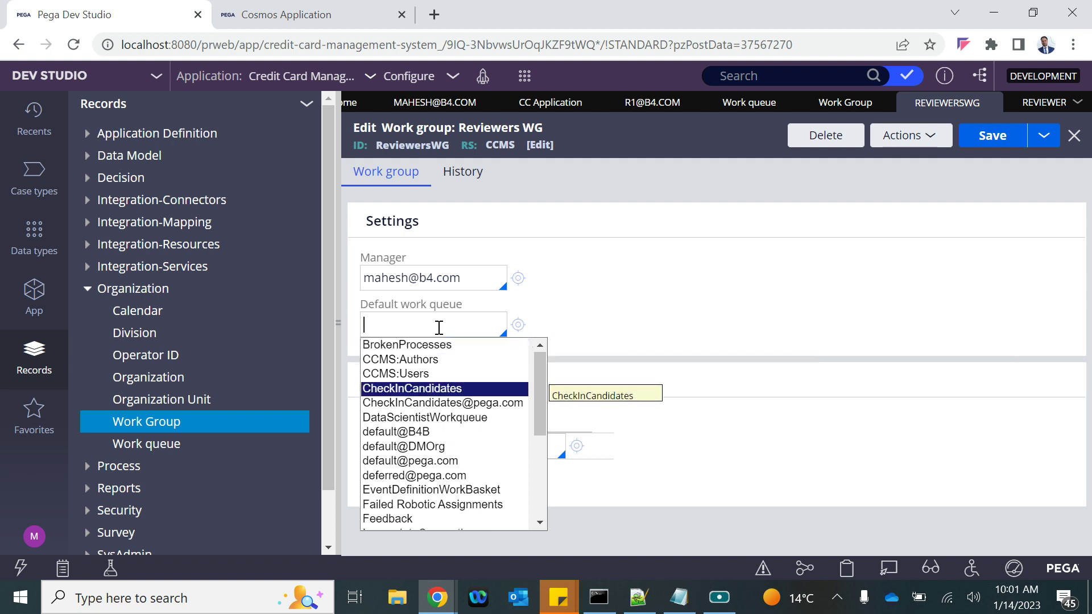
key("Down")
key("Down")
key("Down")
key("Down")
key("Down")
key("Down")
key("Down")
key("Down")
key("Down")
key("Down")
key("Down")
key("Down")
key("Down")
key("Down")
key("Down")
key("Down")
key("Down")
key("Down")
key("Down")
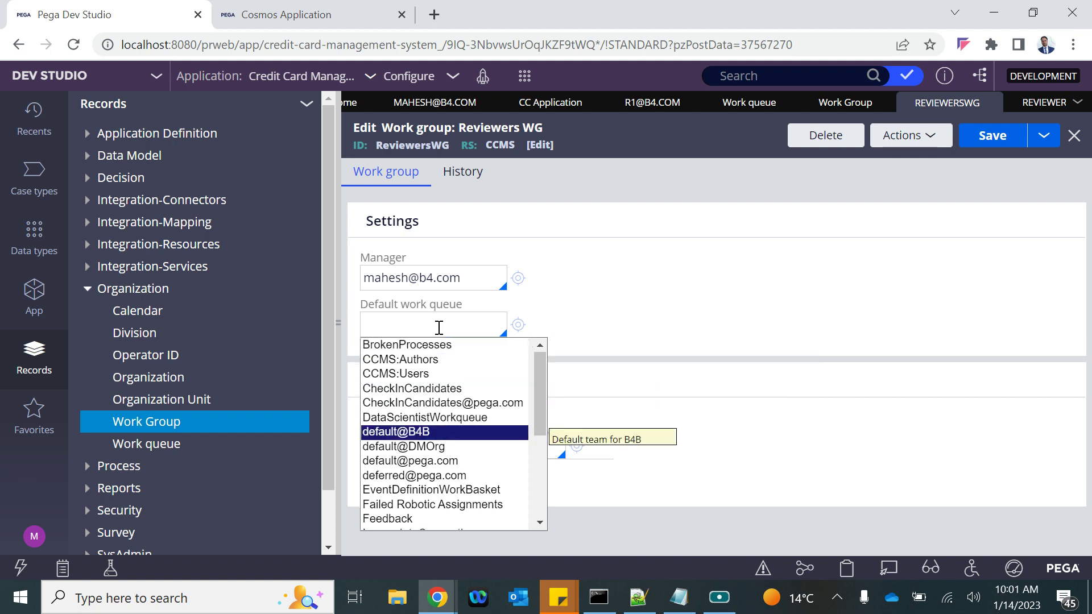
key("Up")
key("Up")
key("Up")
key("Up")
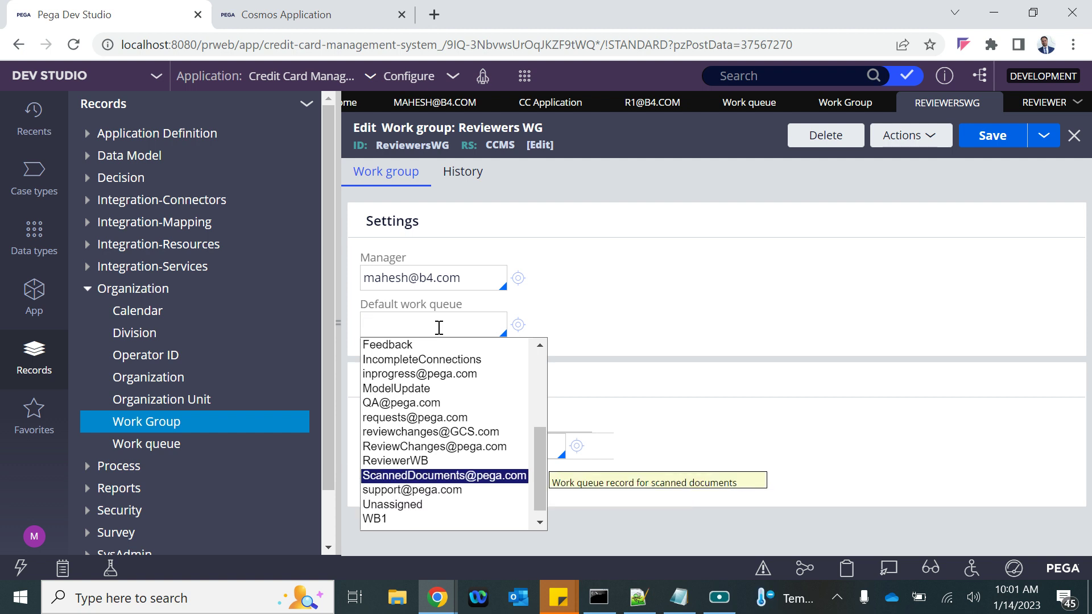
key("Return")
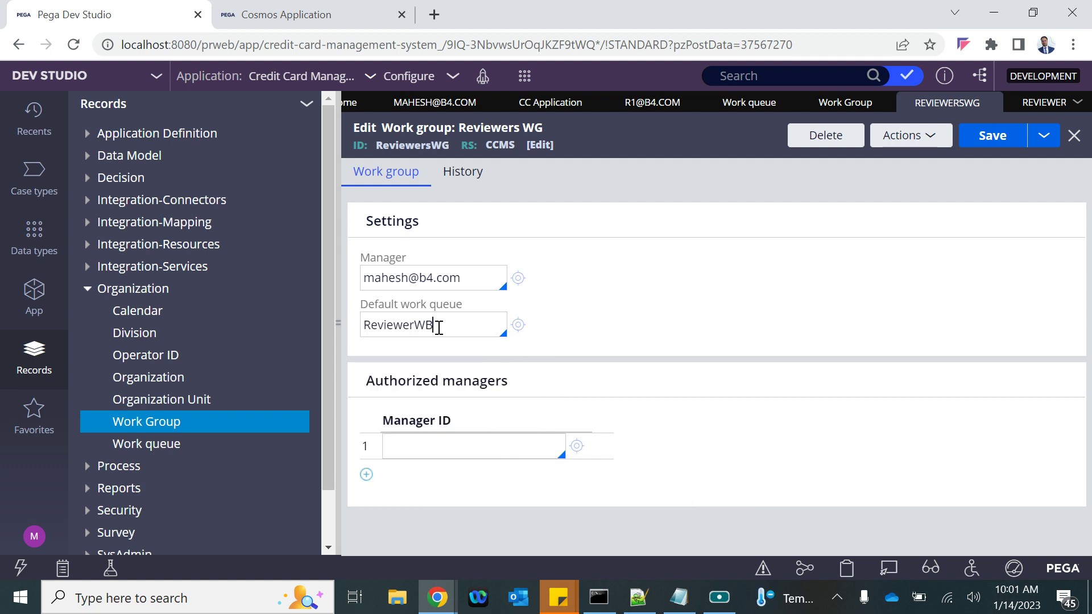
left_click(1012, 145)
left_click(337, 322)
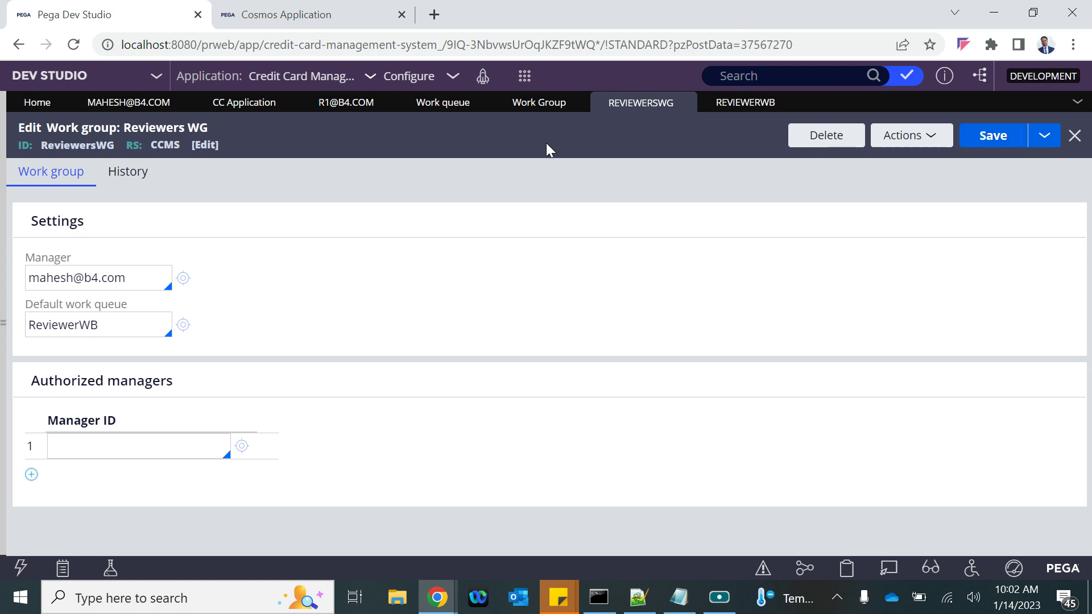
Set the Review CC Application step to route to the ReviewerWB work queue and save the case type
left_click(229, 104)
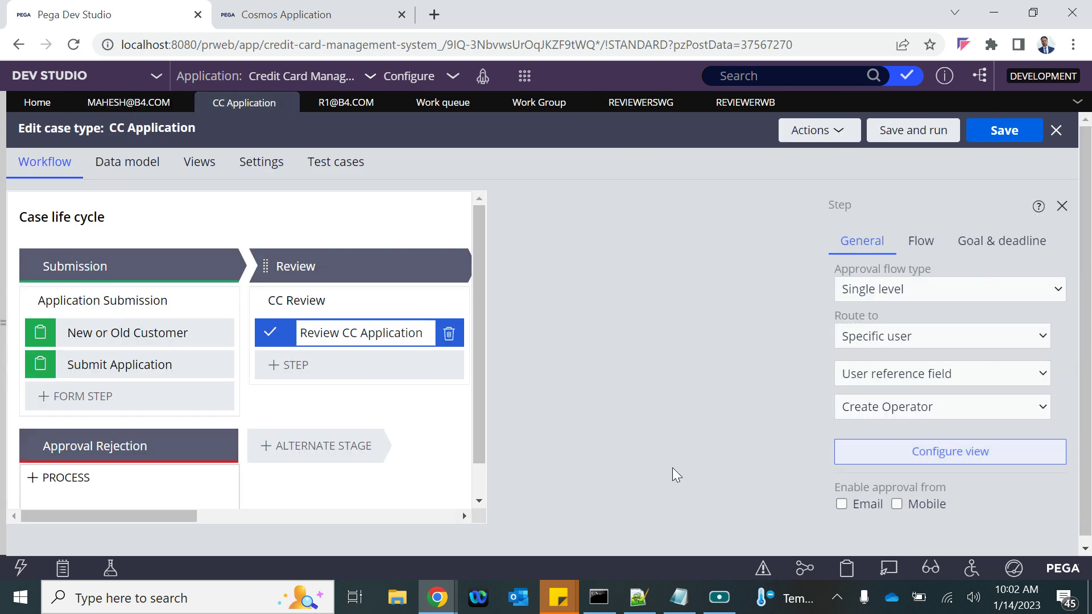
left_click(876, 336)
left_click(875, 373)
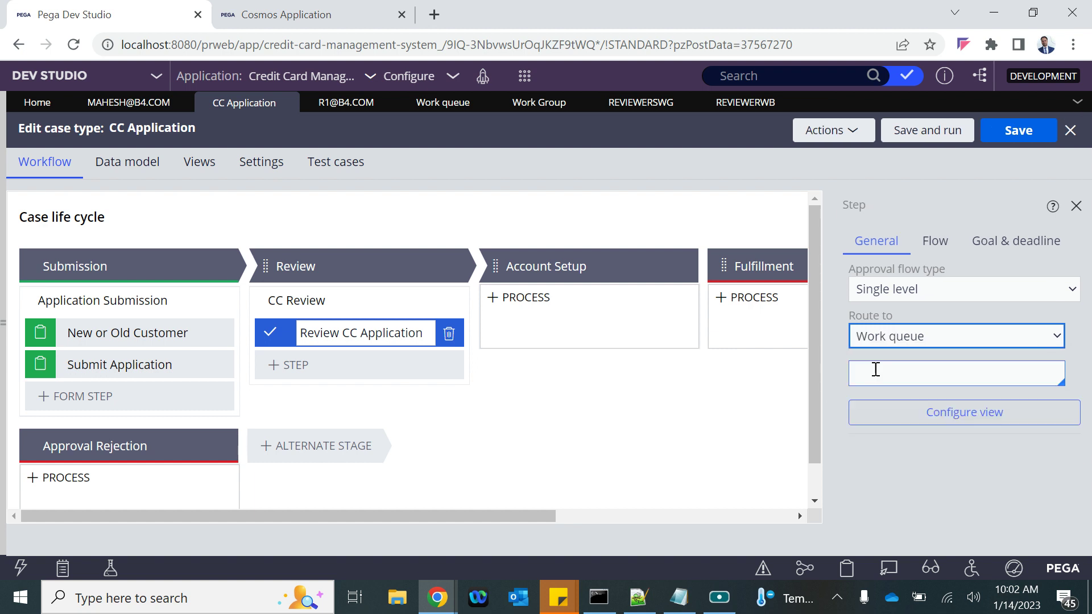
left_click(933, 371)
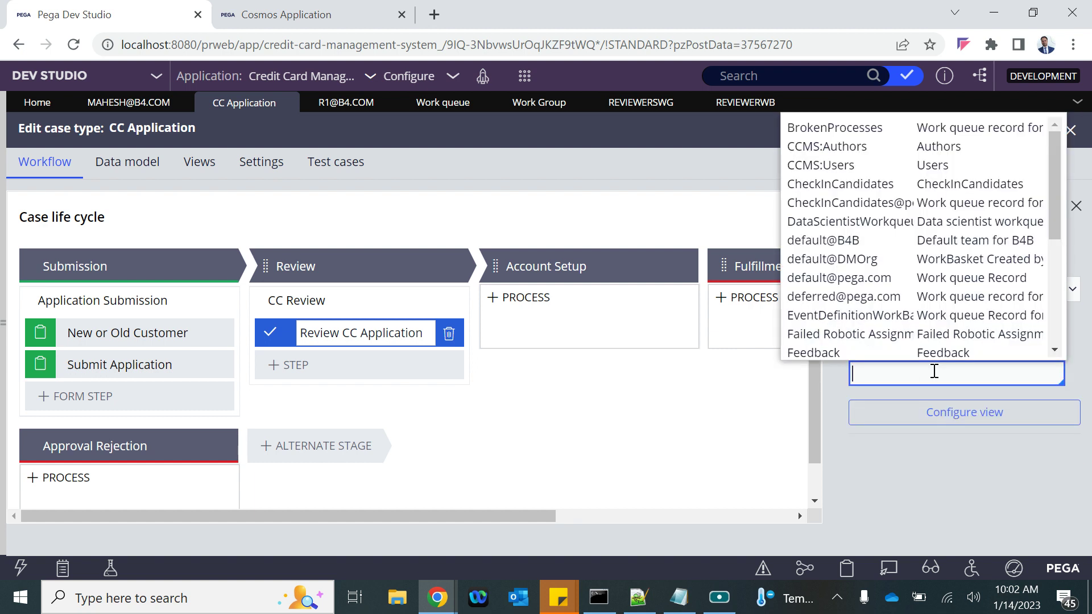
type("re")
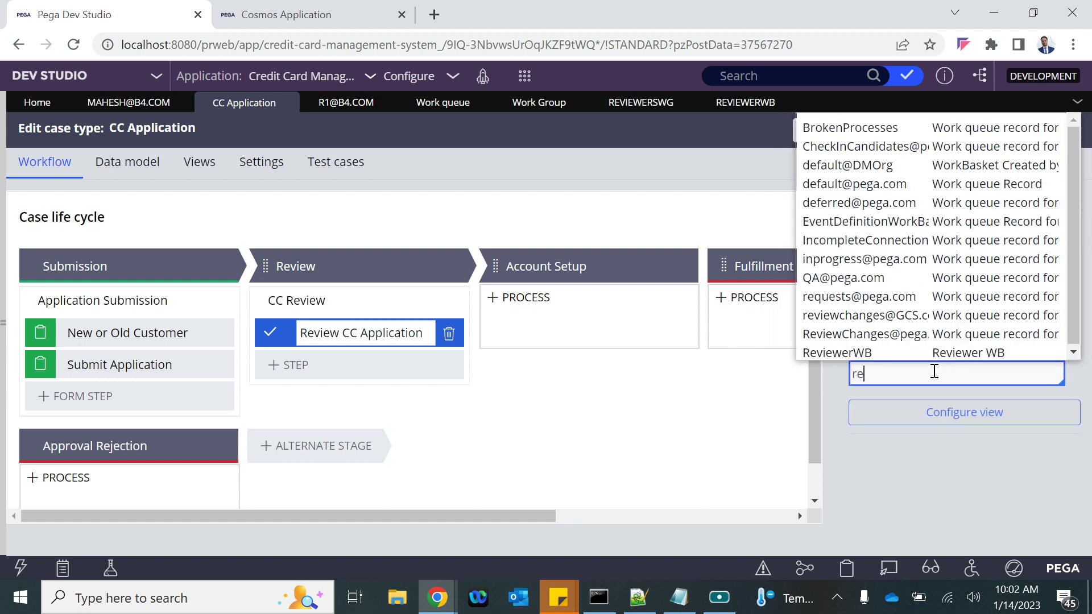
left_click(869, 352)
left_click(1022, 131)
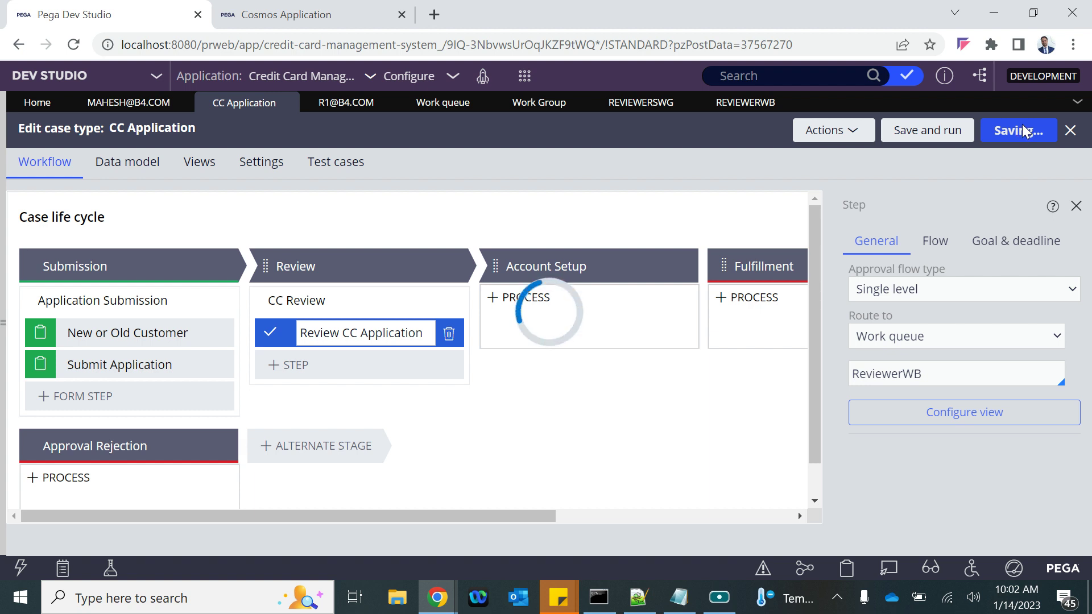
triple_click(318, 330)
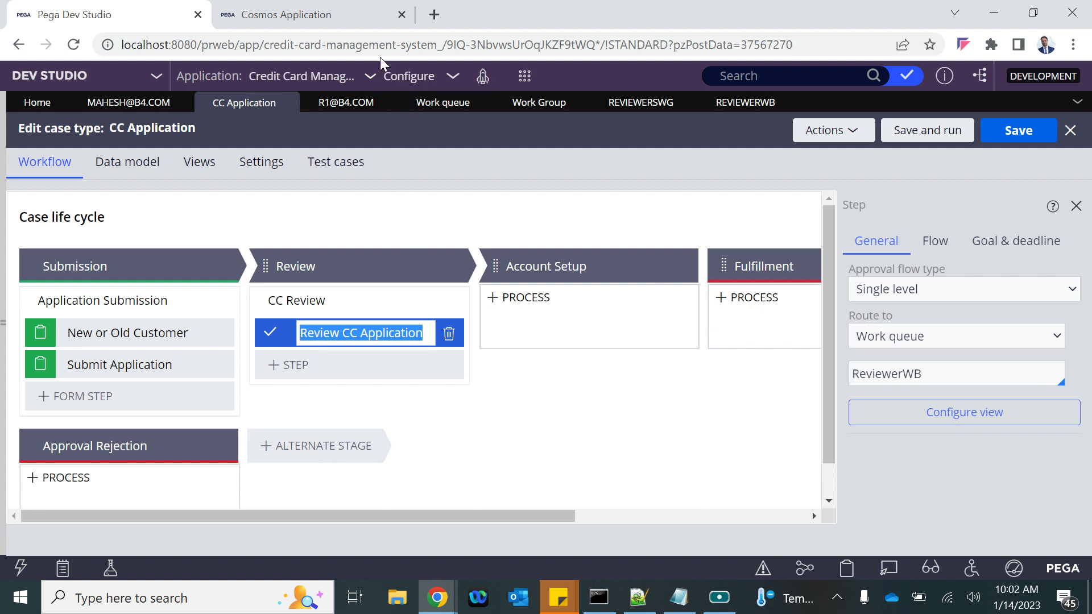
left_click(524, 76)
Create a new CC Application case, continue past customer type, and submit it as C-3002
mouse_move(640, 92)
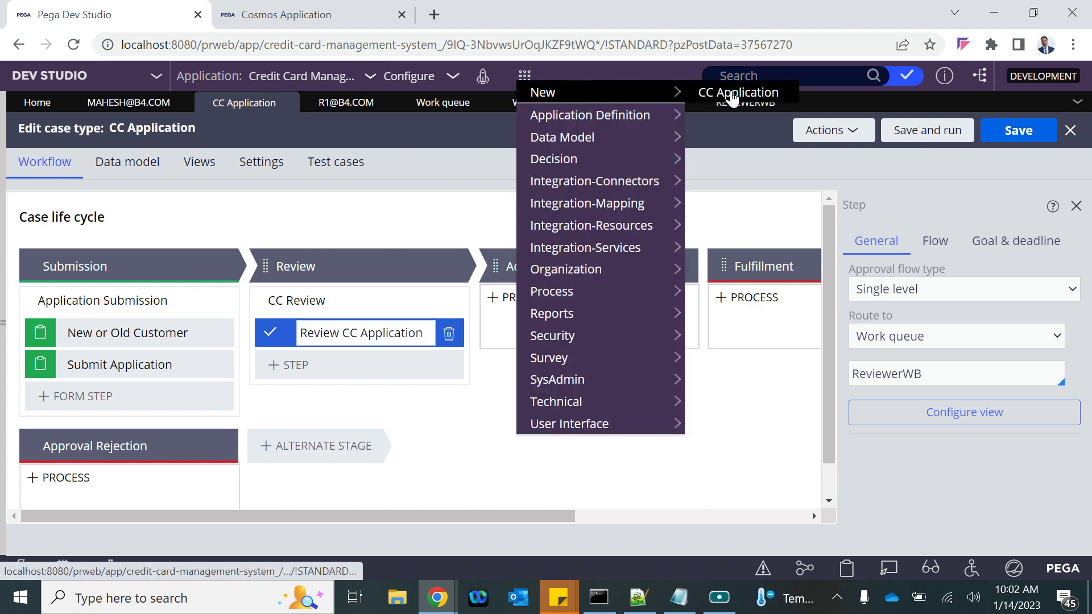
left_click(732, 95)
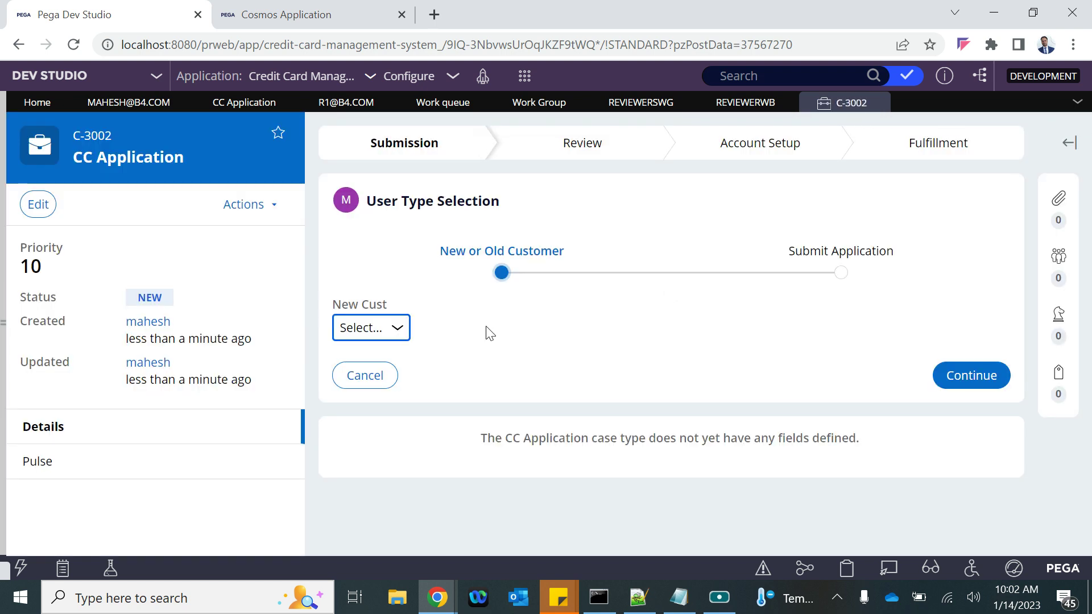
left_click(961, 375)
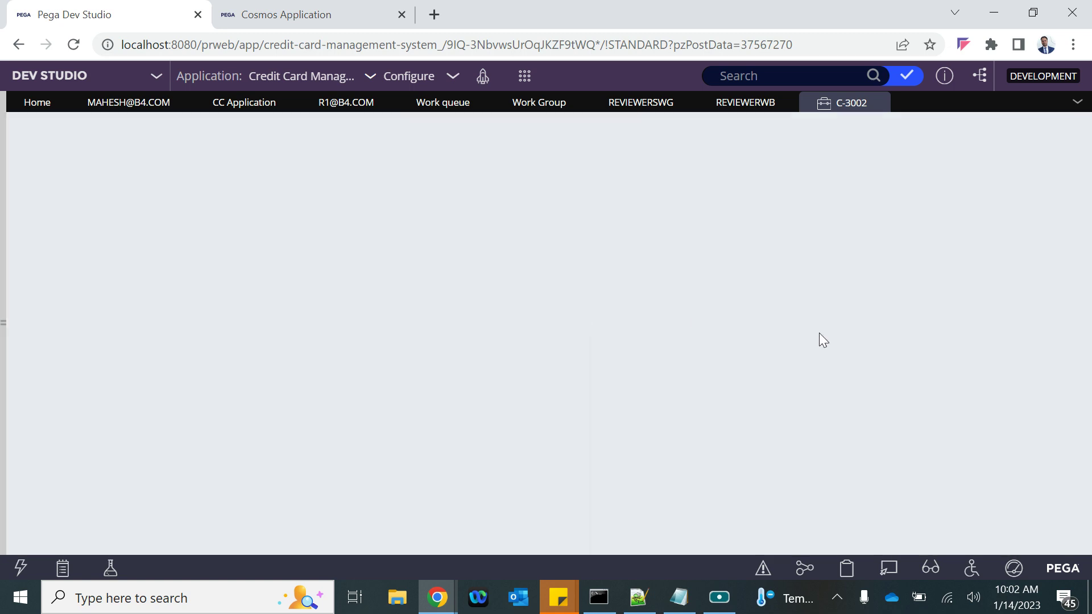
scroll(1008, 479, "down", 10)
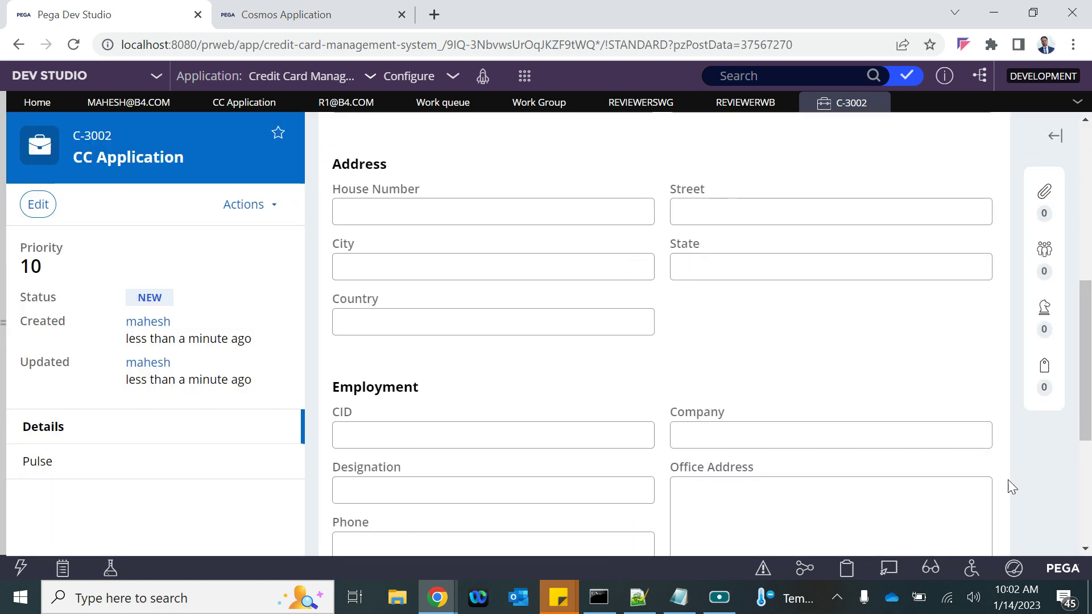
left_click(976, 455)
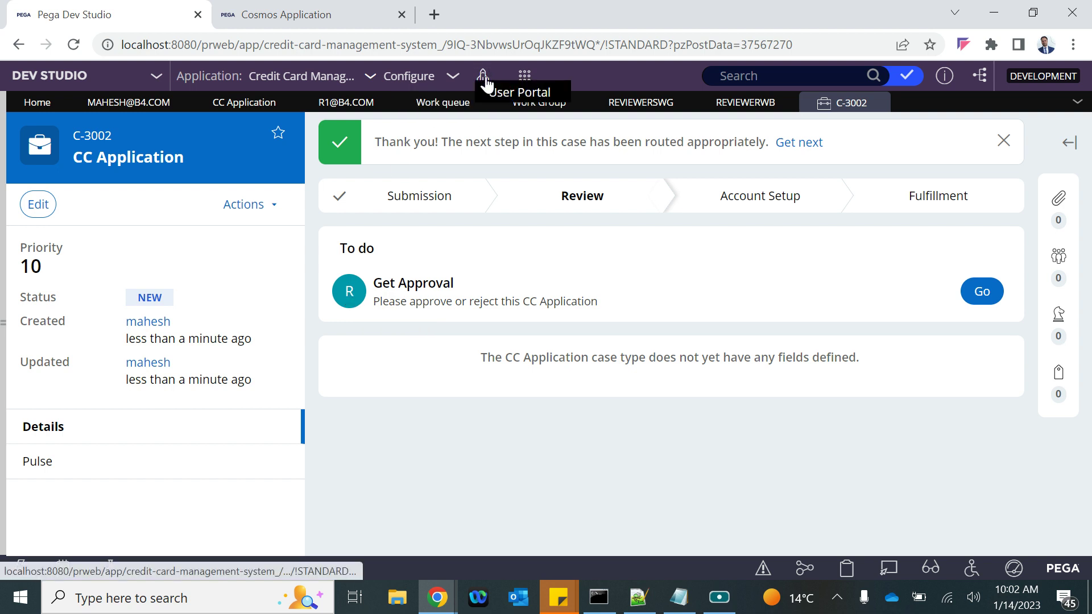
Open the User Portal Dashboard listing 11 CC Application cases, the Reviewers WG team and case volume chart
left_click(302, 16)
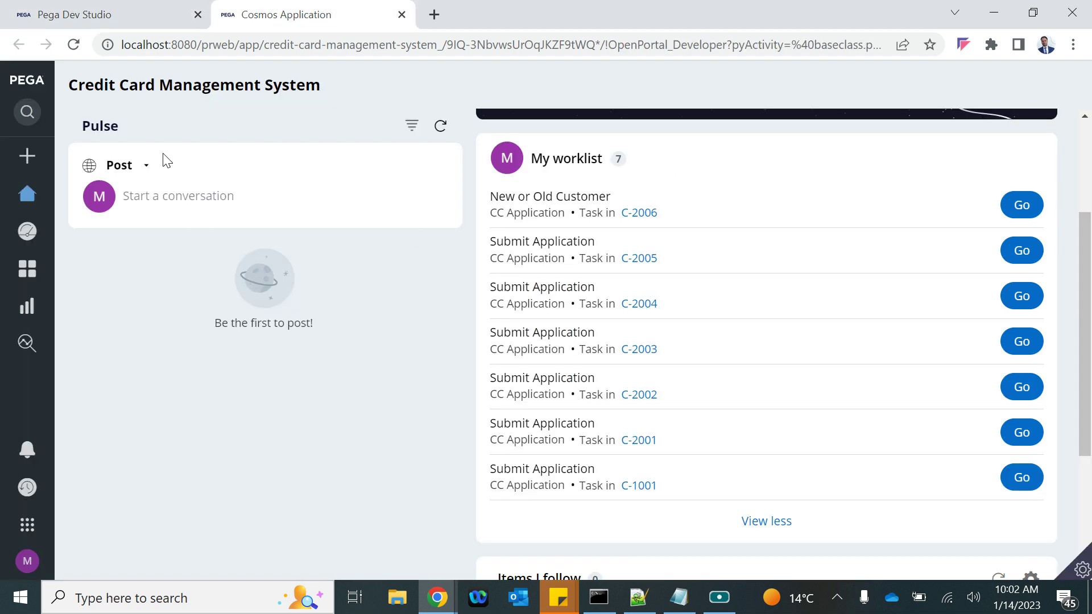
left_click(26, 193)
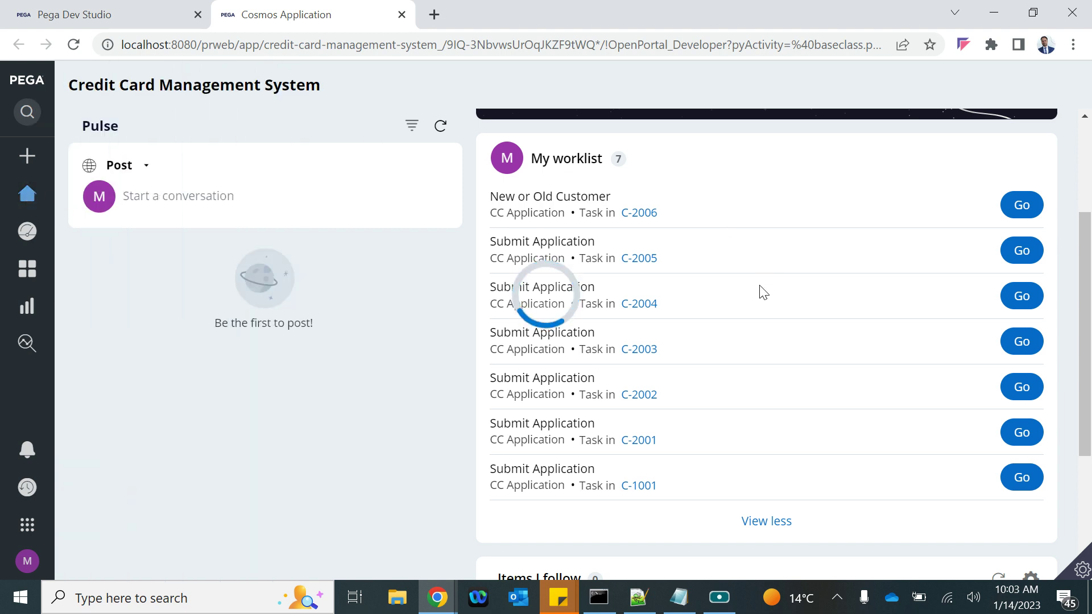
mouse_move(83, 199)
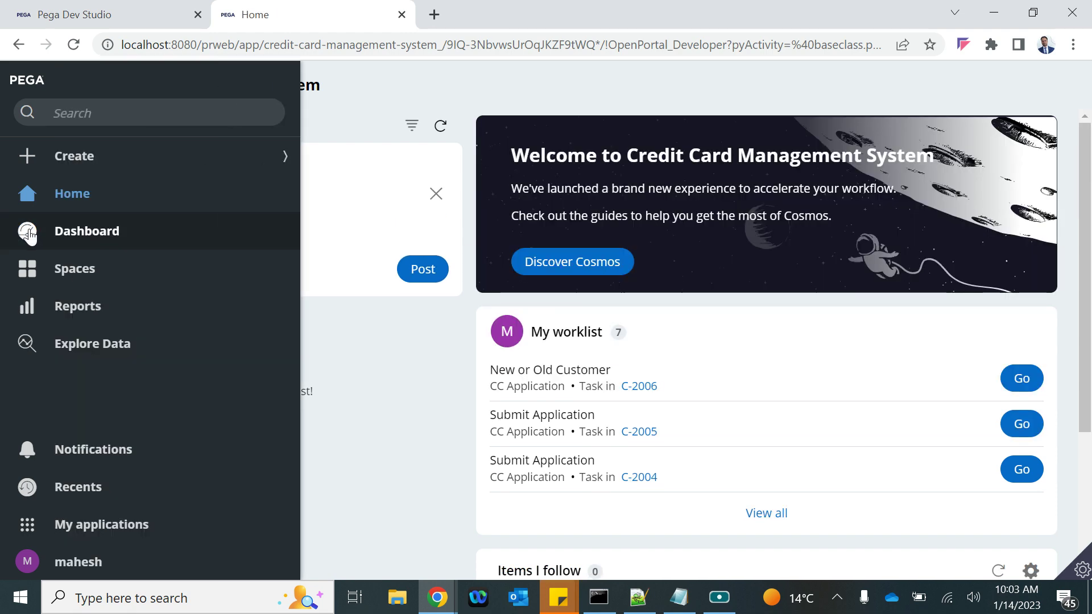
left_click(145, 14)
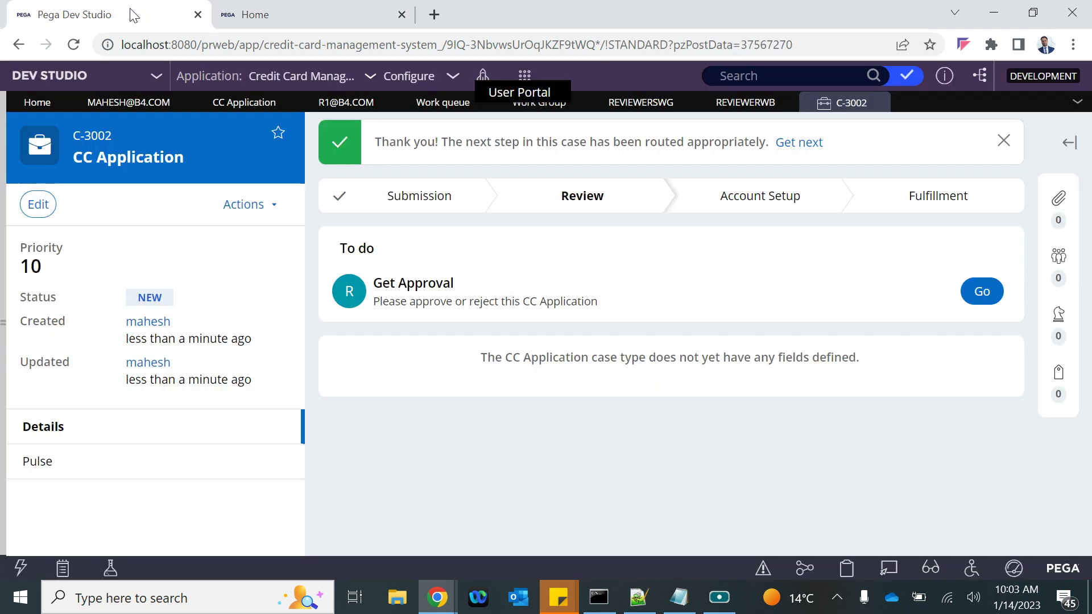
left_click(267, 13)
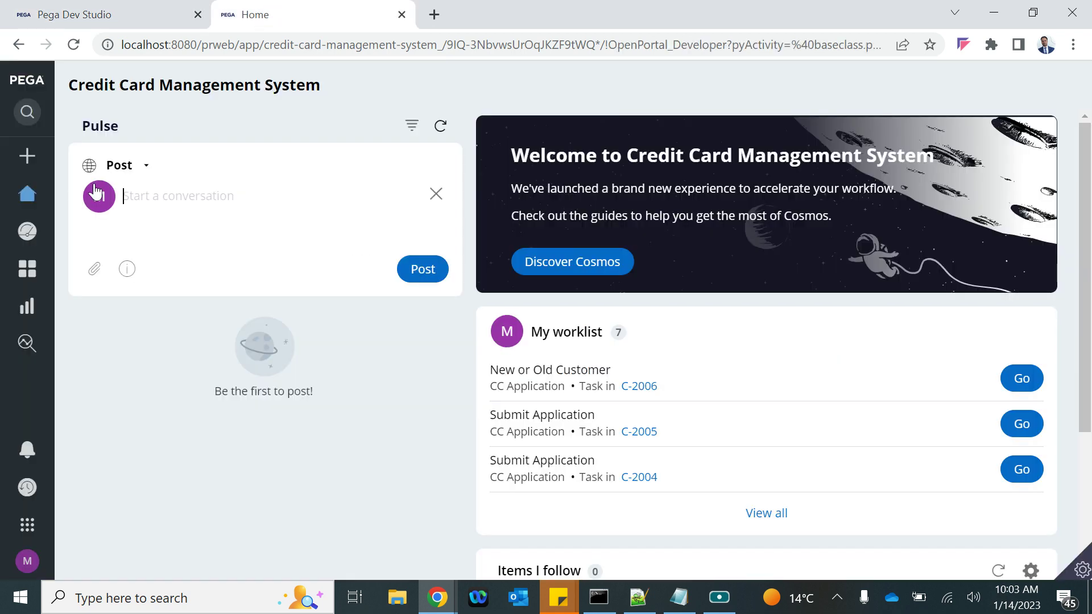
left_click(32, 230)
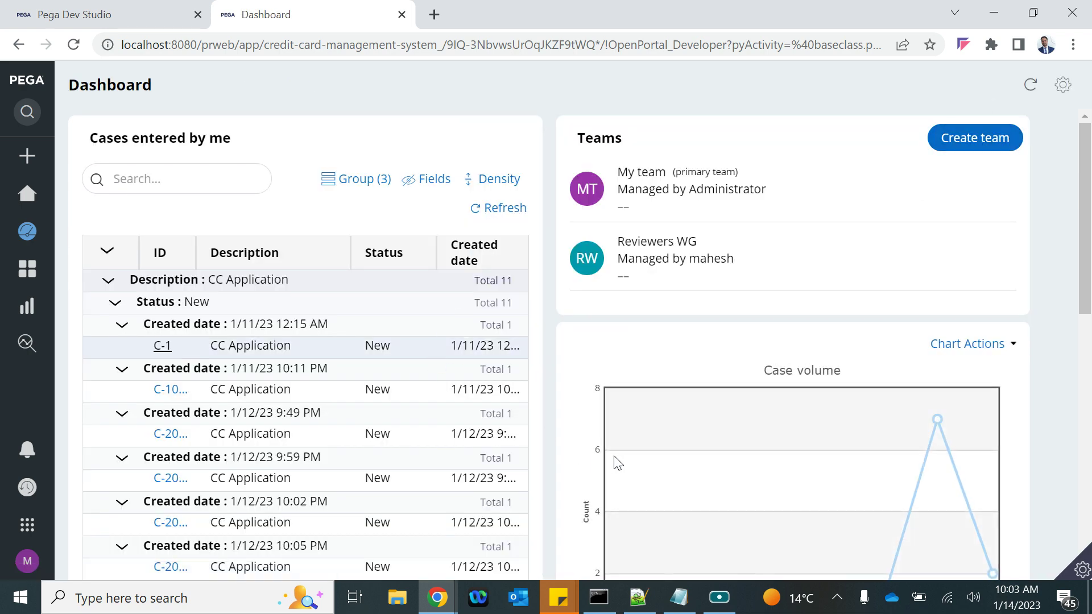
scroll(615, 461, "down", 5)
scroll(615, 461, "up", 5)
scroll(752, 506, "down", 5)
scroll(751, 509, "up", 5)
mouse_move(23, 243)
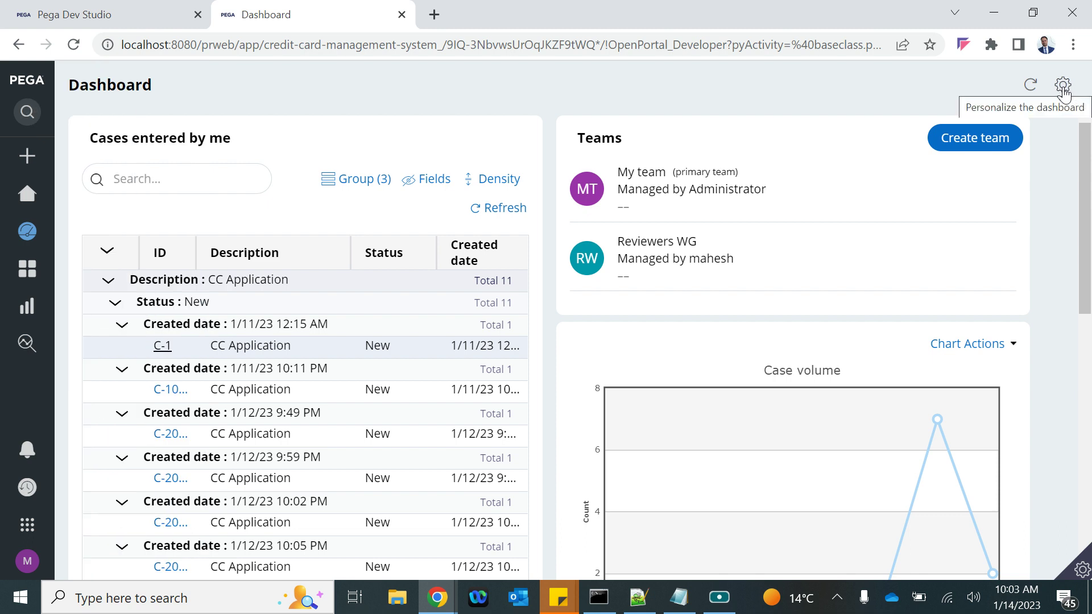
Personalize the dashboard and add a Team work list widget to Slot 2
left_click(1063, 87)
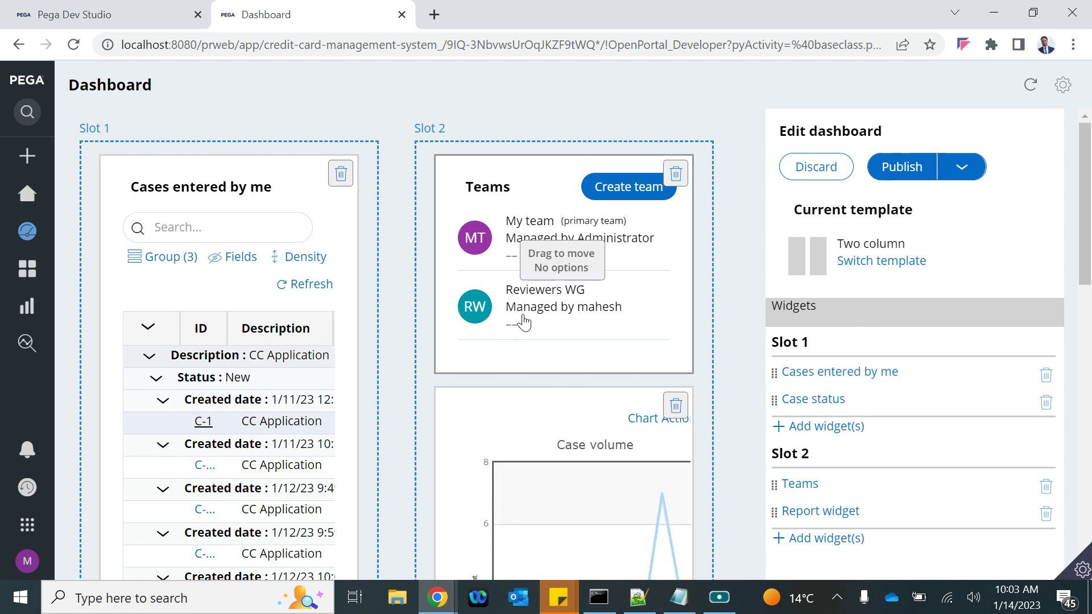
scroll(857, 349, "down", 8)
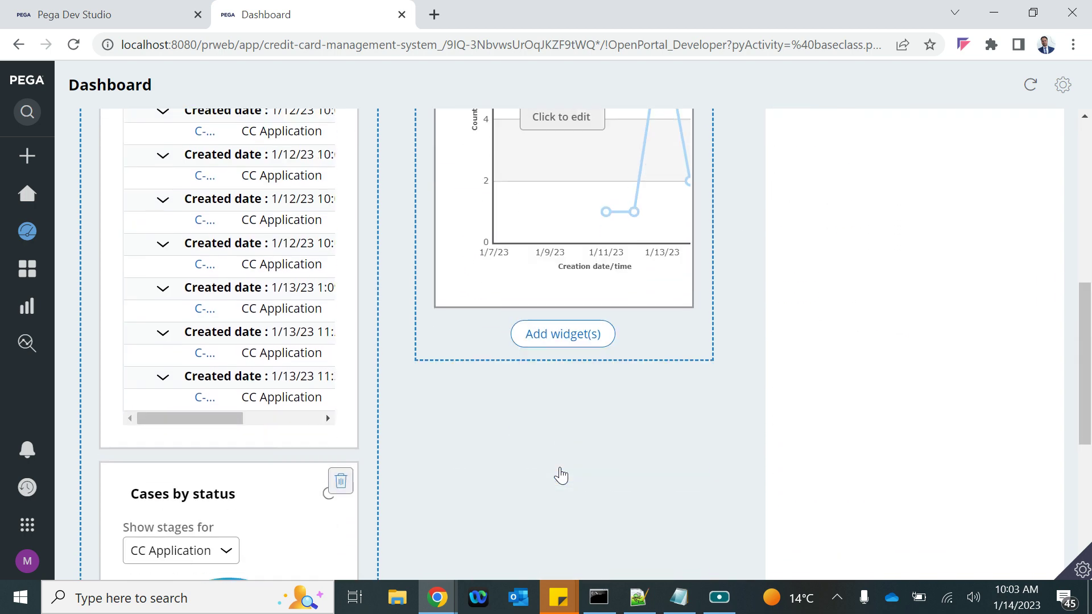
scroll(560, 398, "up", 6)
scroll(563, 380, "down", 2)
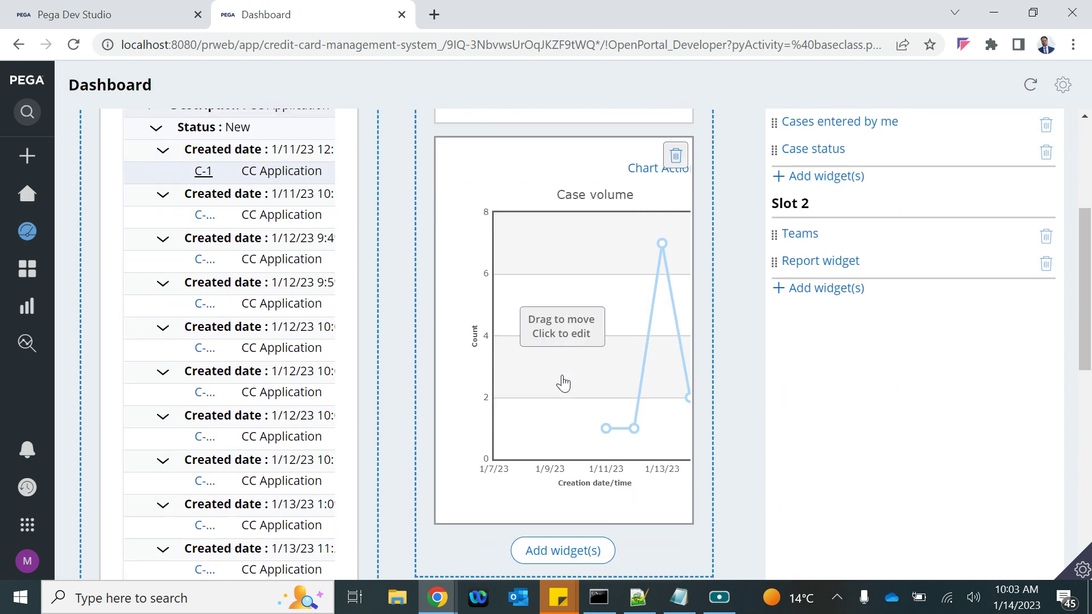
scroll(566, 370, "up", 4)
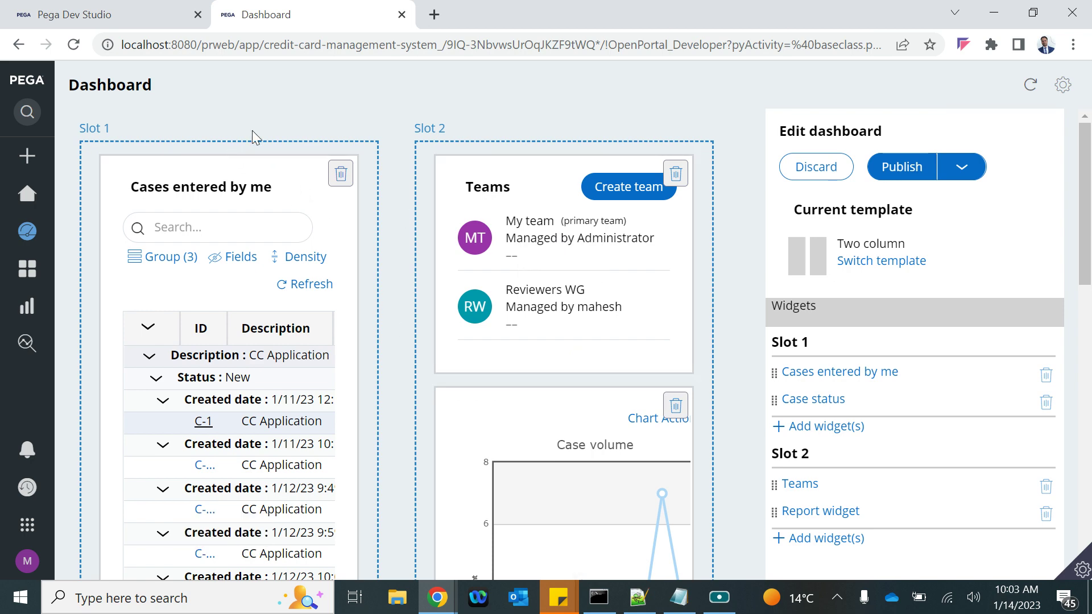
scroll(842, 412, "down", 2)
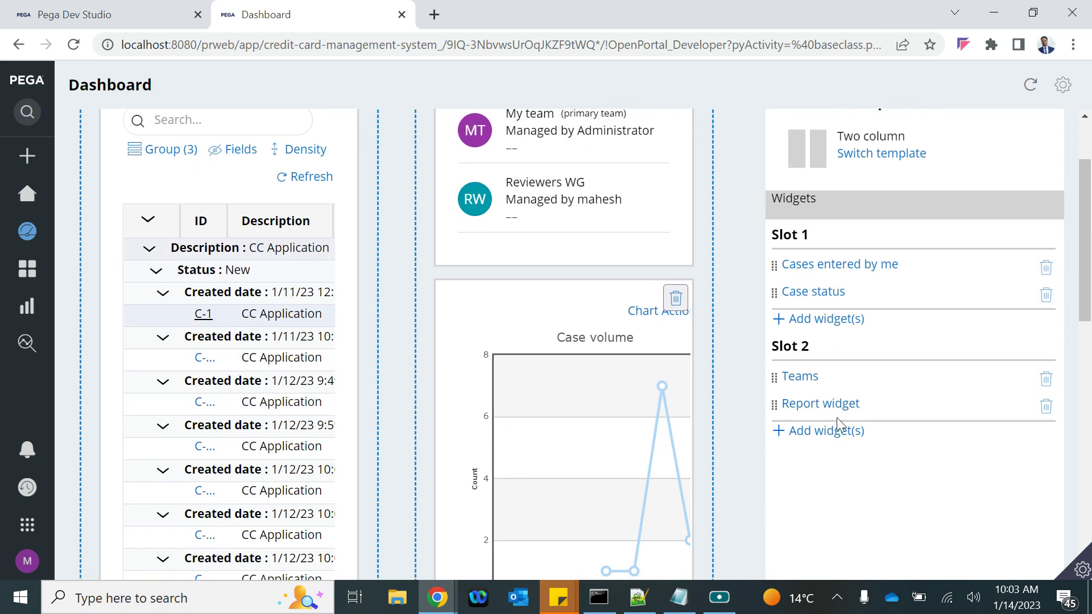
left_click(813, 432)
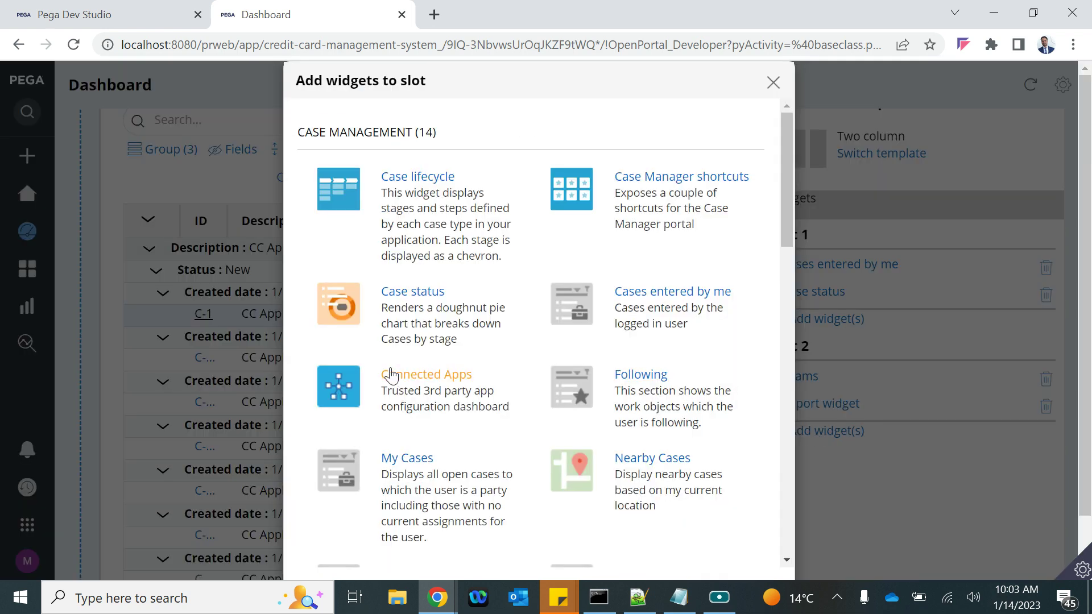
scroll(378, 396, "down", 5)
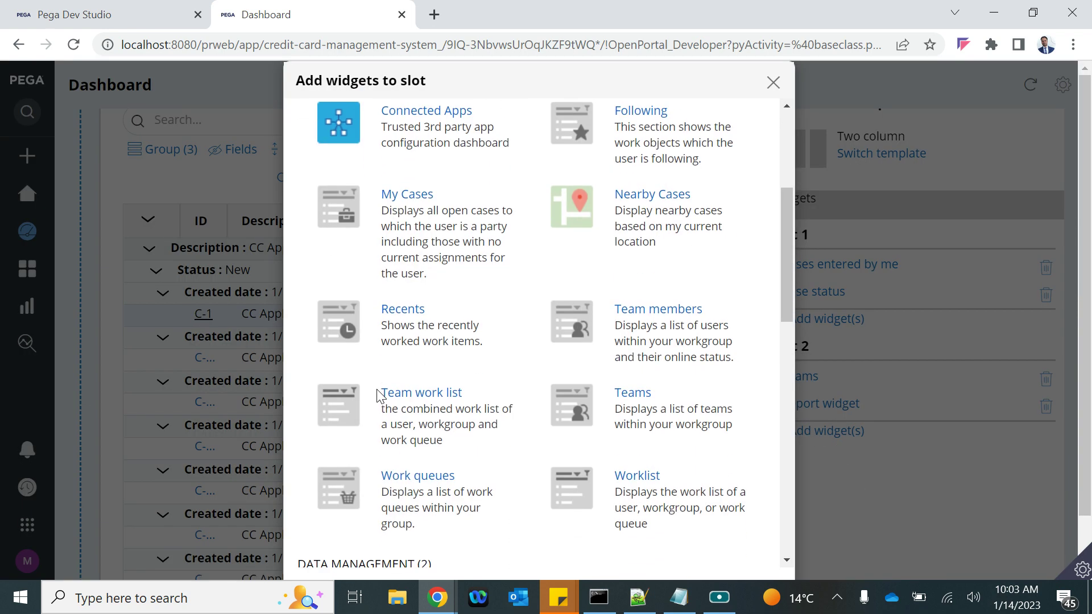
scroll(379, 458, "down", 1)
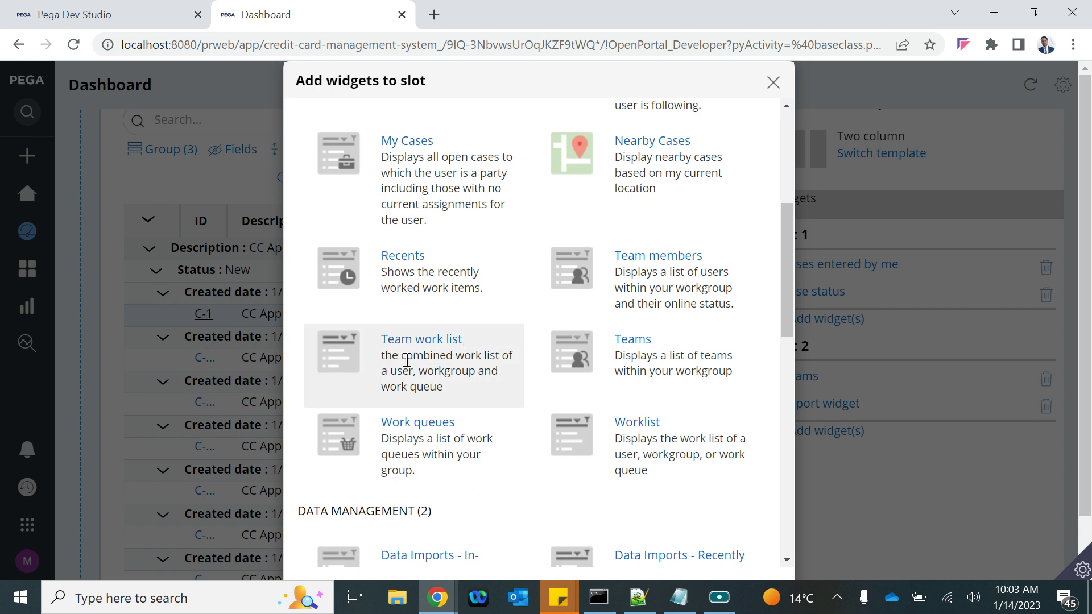
scroll(452, 348, "down", 1)
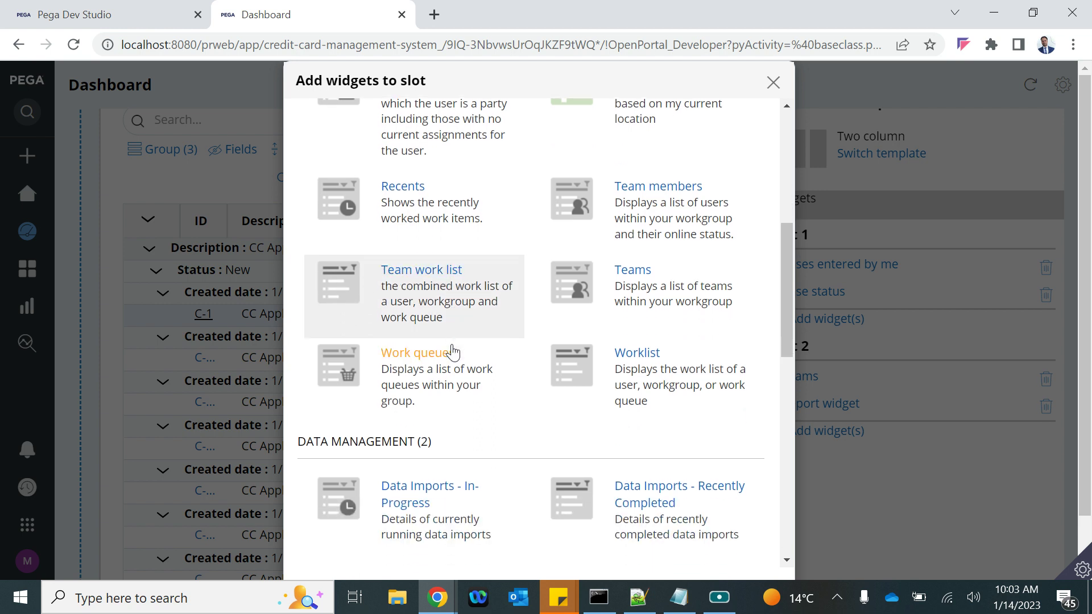
scroll(490, 307, "down", 1)
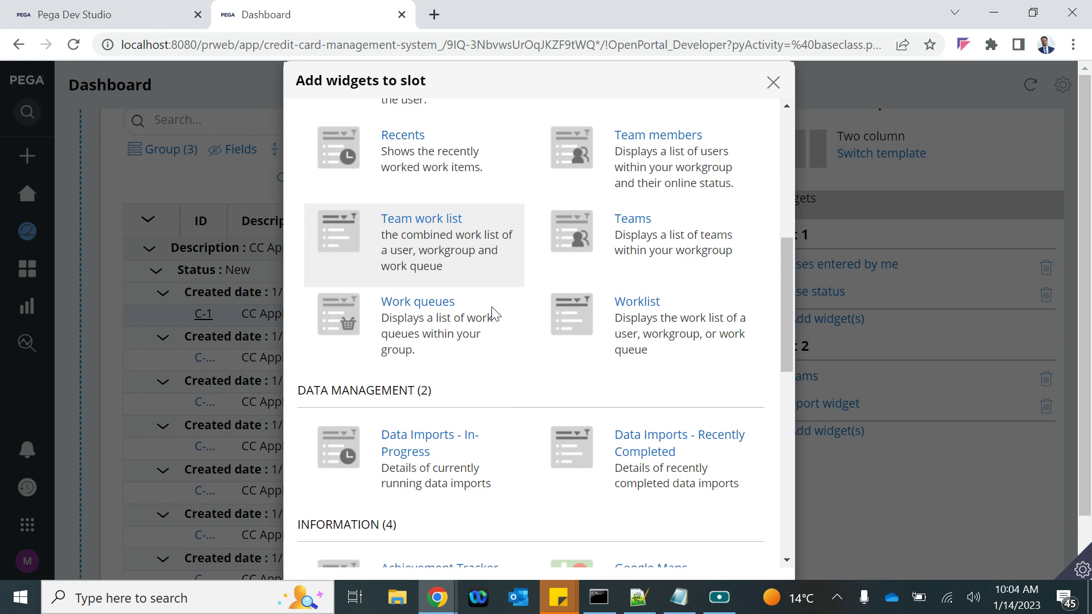
scroll(492, 313, "down", 1)
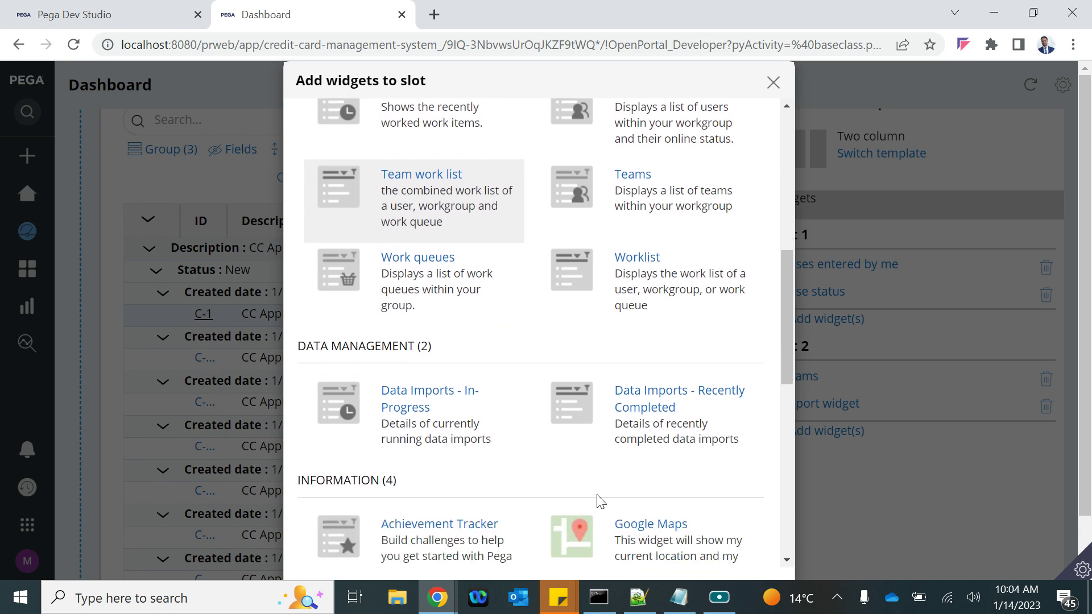
scroll(599, 501, "down", 10)
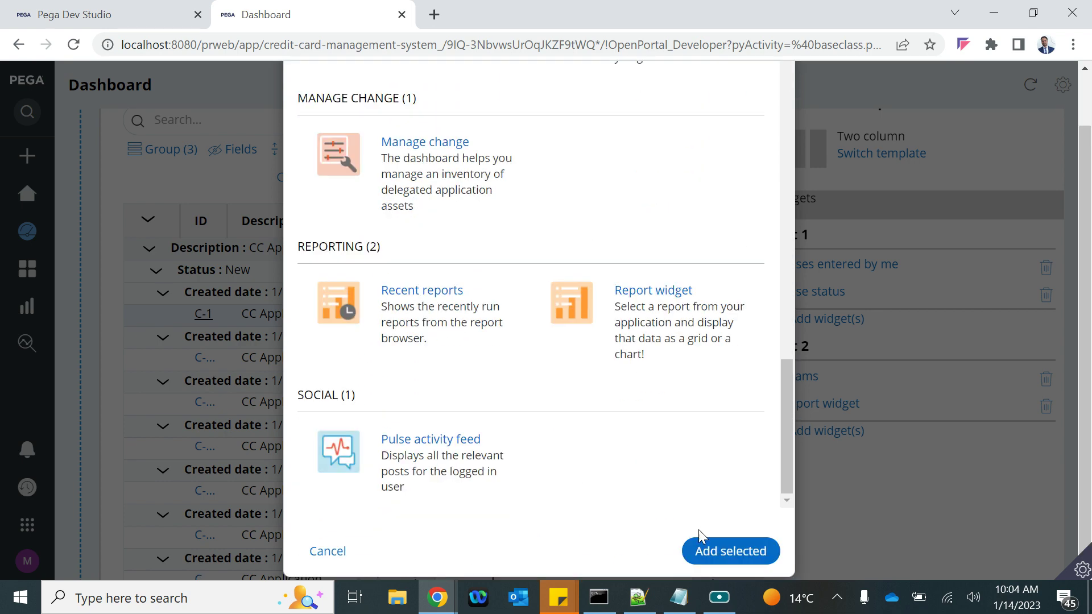
left_click(717, 552)
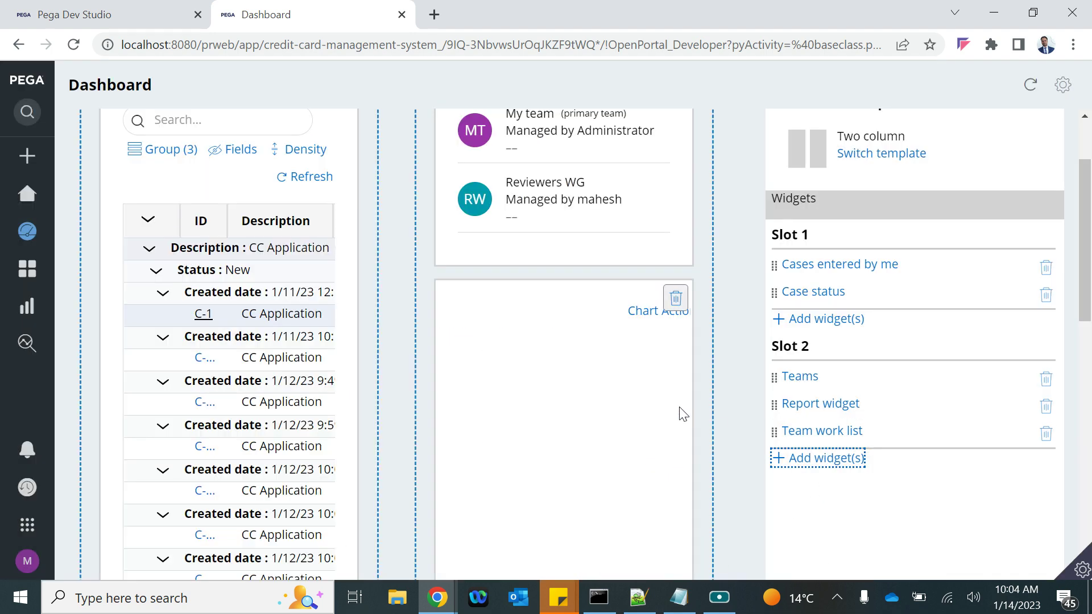
Publish the updated dashboard, now showing My worklist with 7 cases
scroll(683, 414, "down", 8)
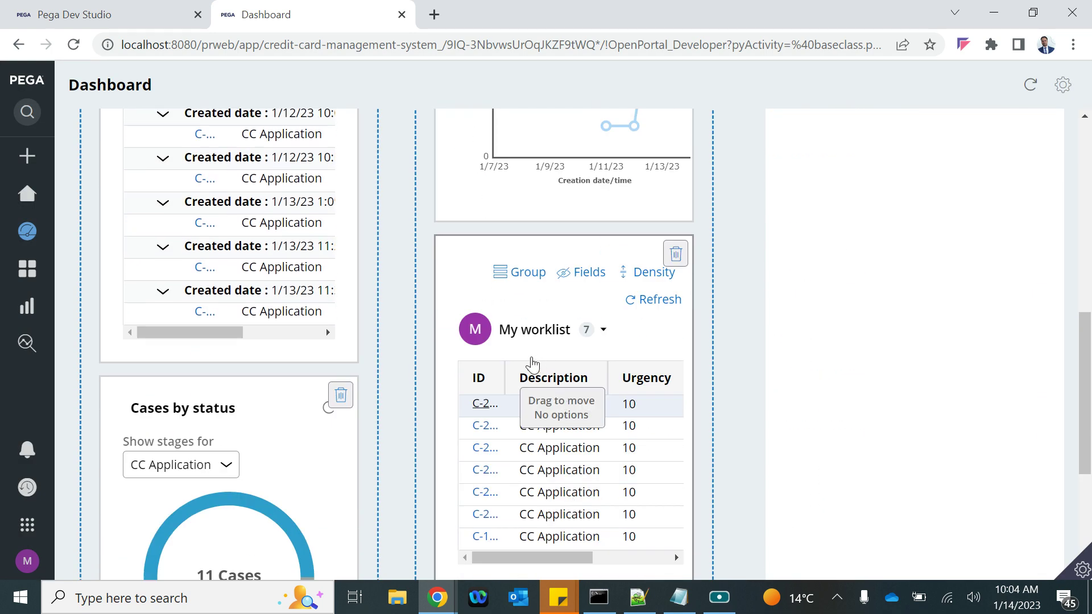
scroll(571, 452, "down", 3)
scroll(569, 239, "up", 3)
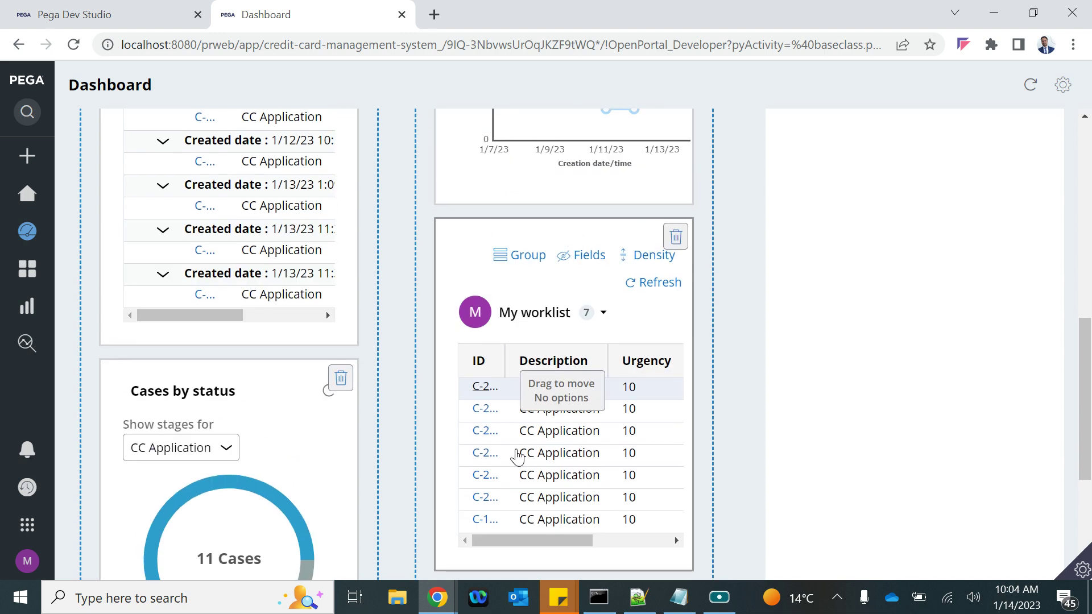
scroll(539, 328, "up", 10)
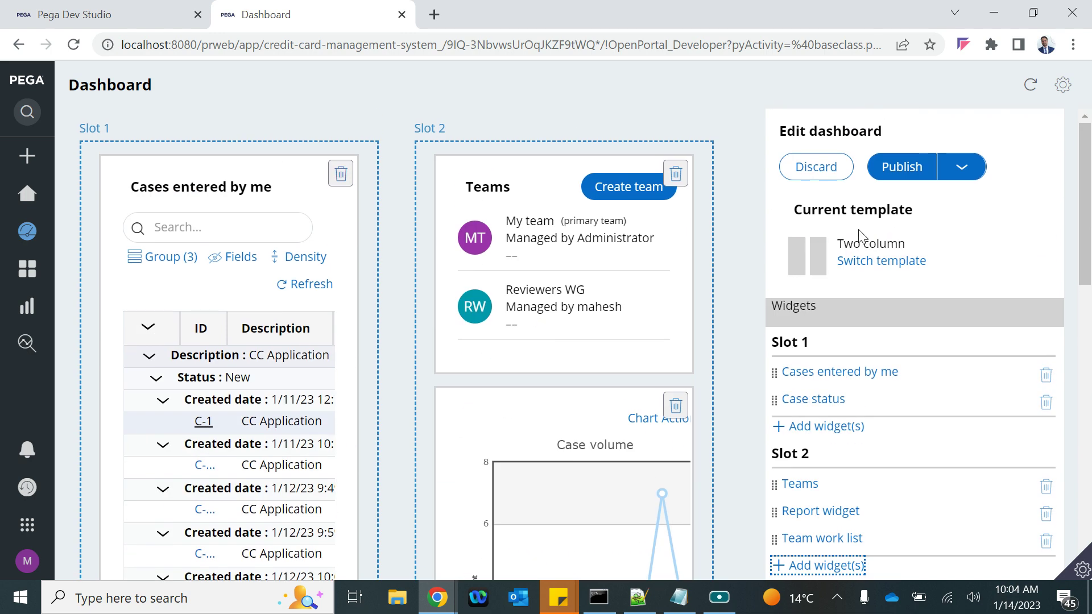
left_click(906, 173)
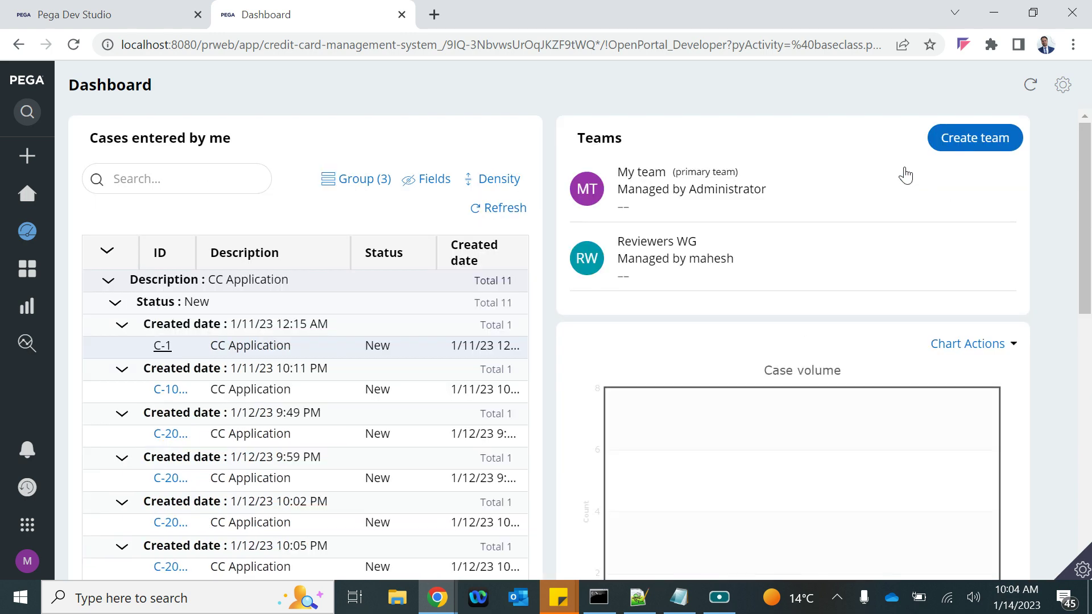
Check the My worklist options, then switch to the reviewer's browser window and open its Dashboard
scroll(765, 412, "down", 6)
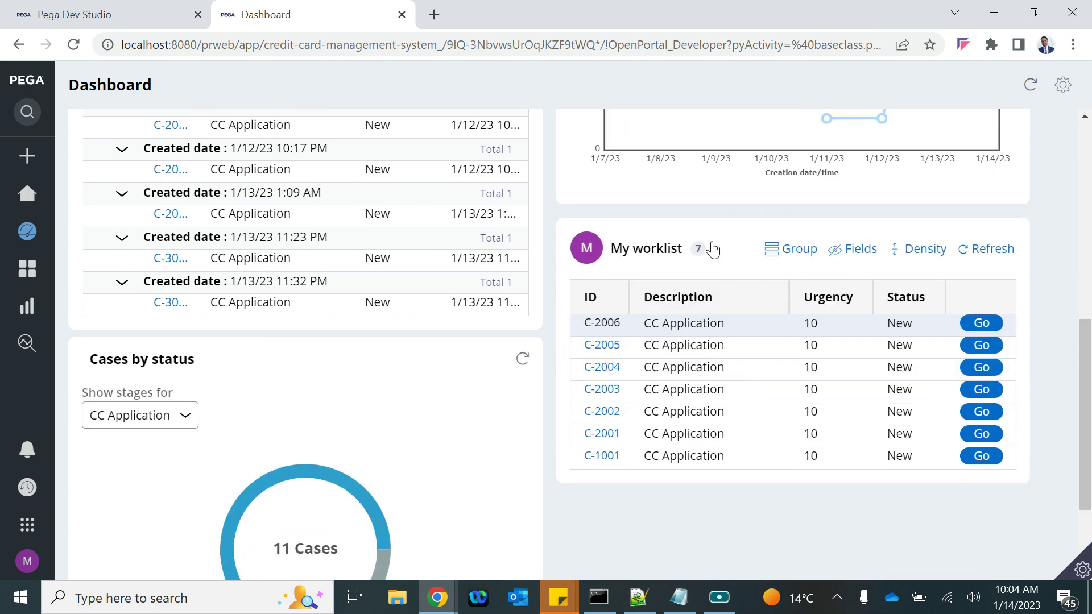
left_click(716, 250)
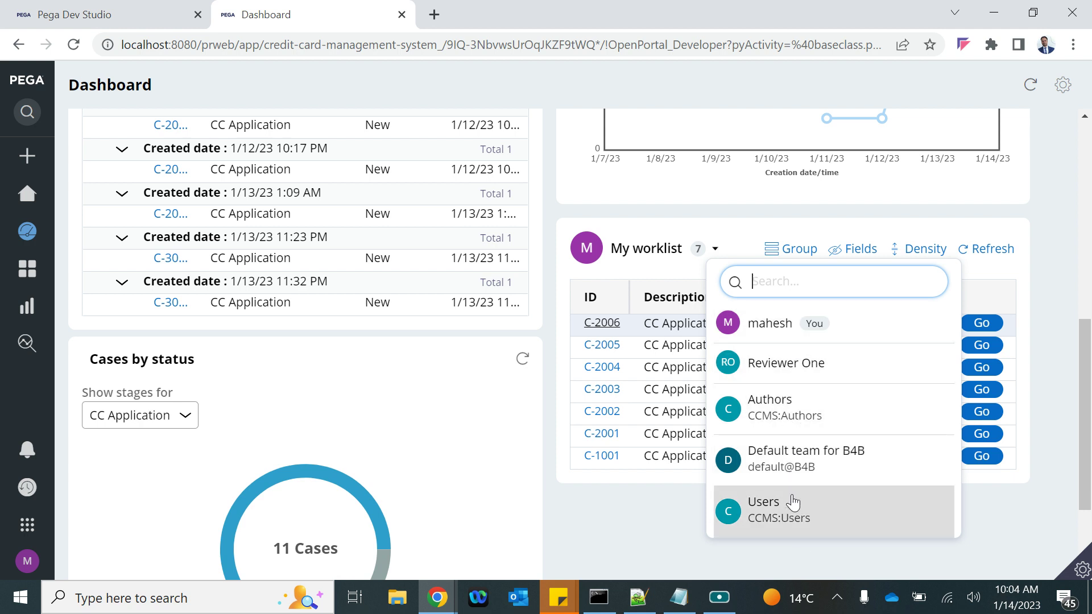
left_click(436, 596)
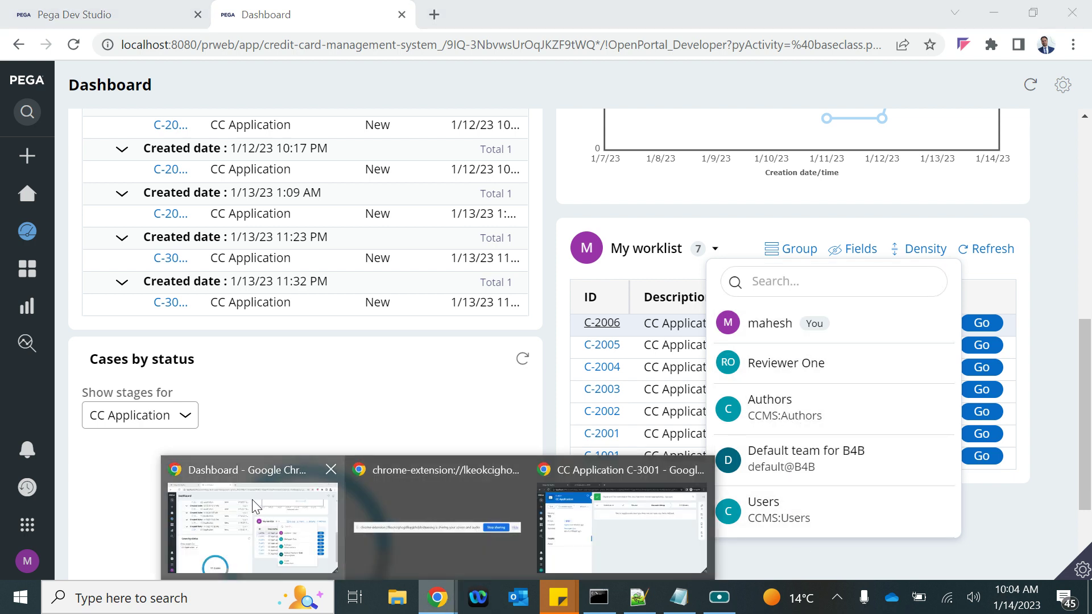
left_click(255, 506)
left_click(437, 596)
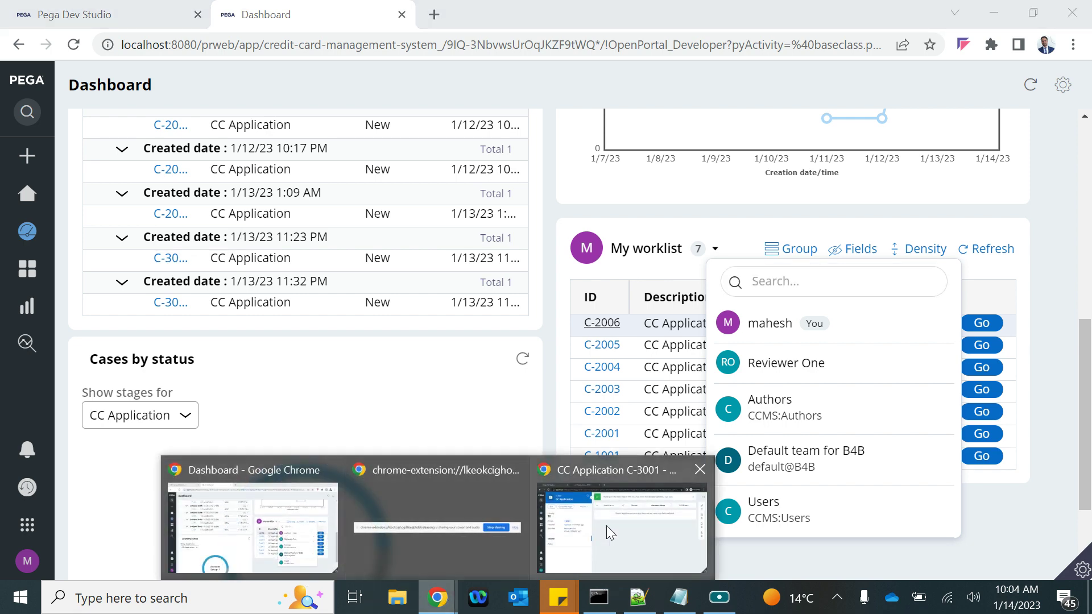
left_click(620, 535)
left_click(5, 236)
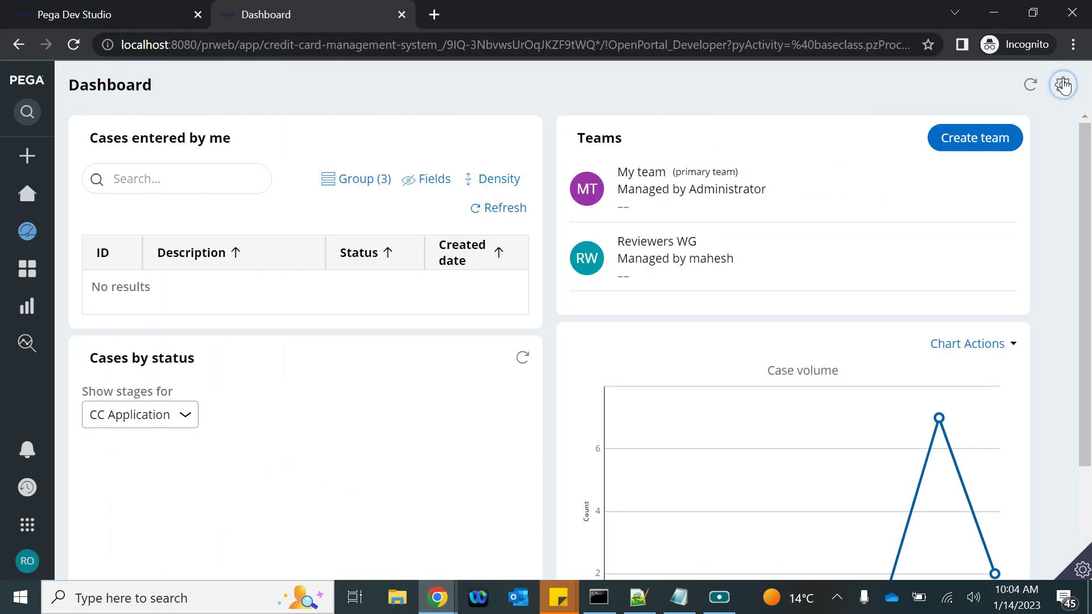
Add a Team work list widget to Slot 2 of the reviewer's dashboard and publish it
left_click(1063, 85)
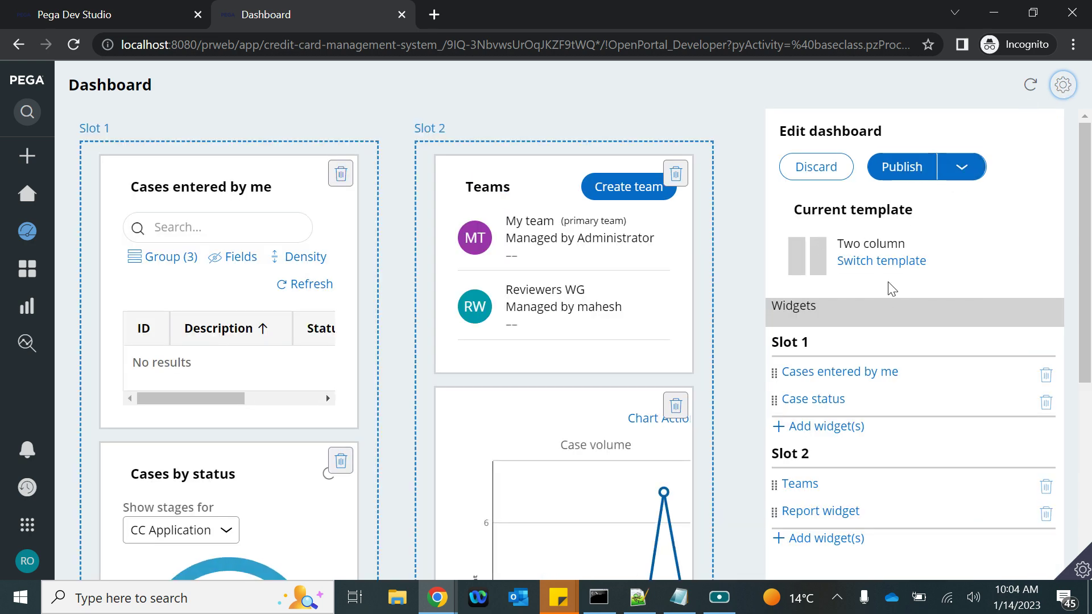
scroll(606, 296, "down", 5)
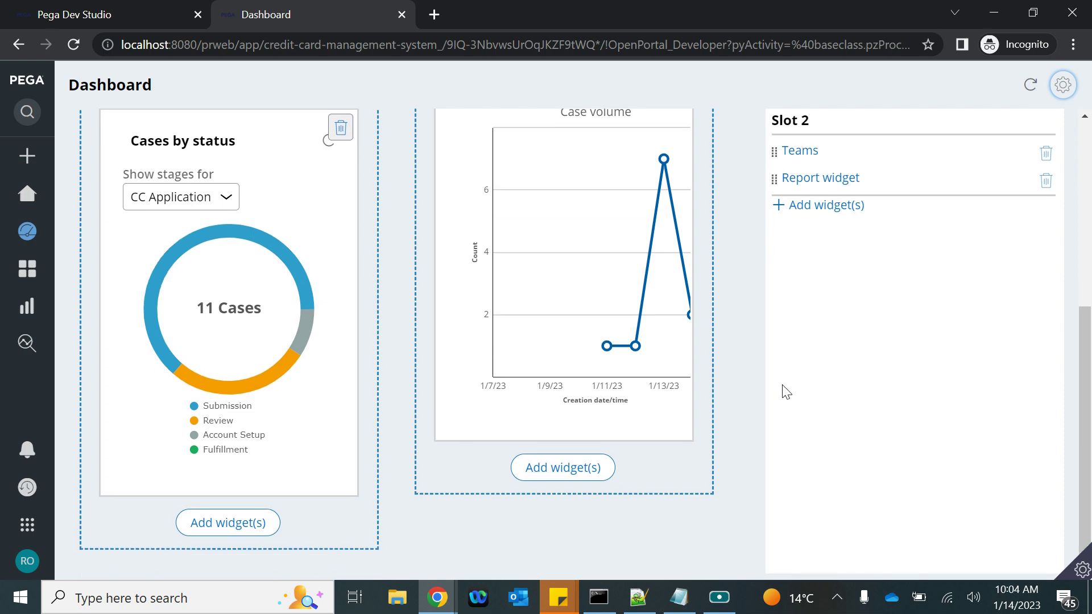
left_click(832, 208)
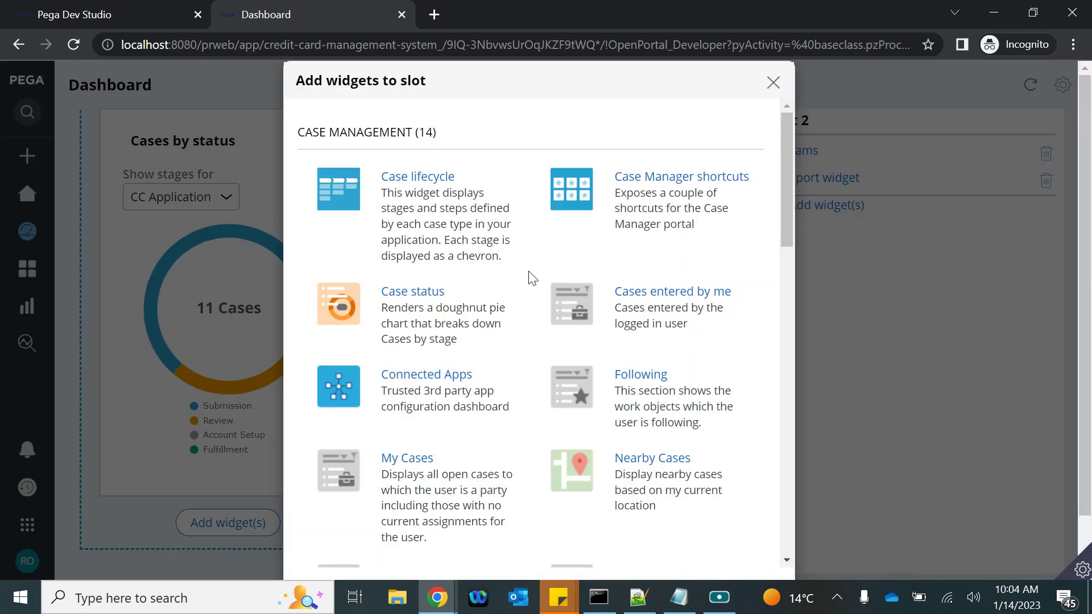
scroll(412, 444, "down", 6)
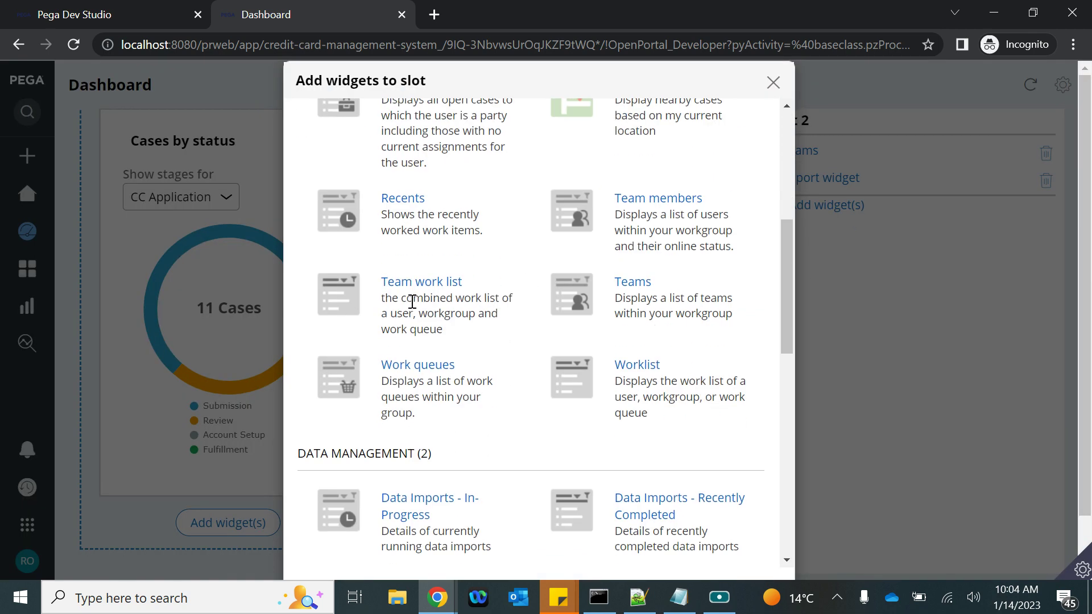
scroll(516, 344, "down", 10)
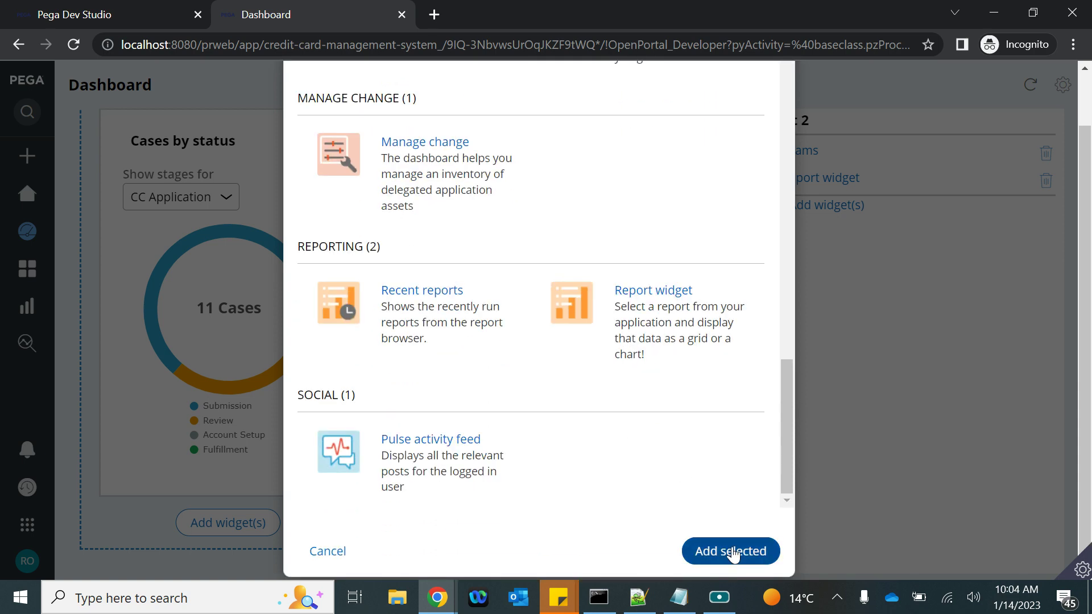
left_click(732, 551)
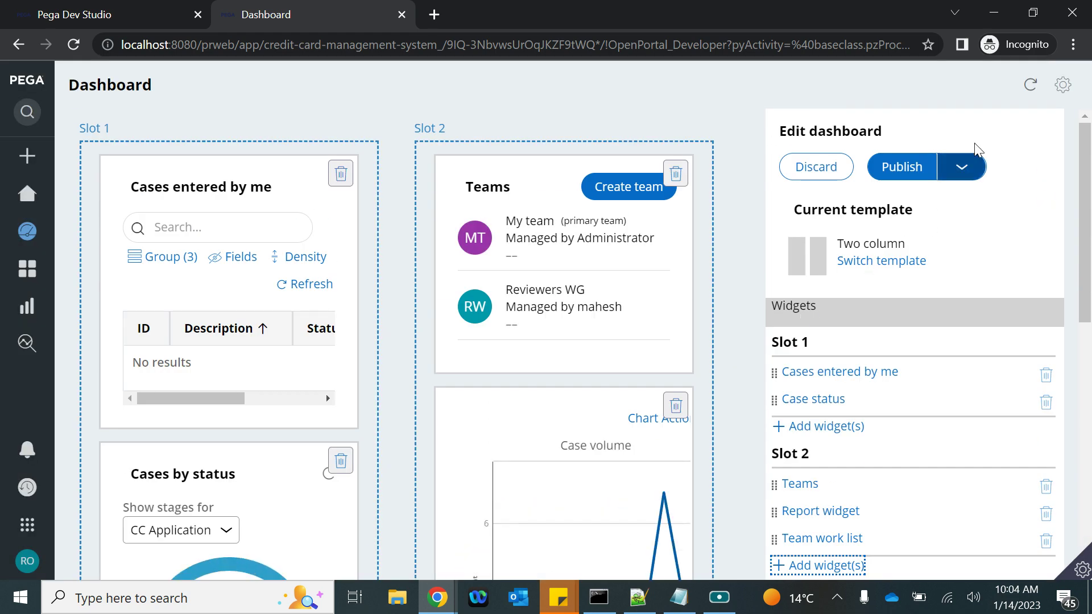
left_click(901, 170)
scroll(861, 319, "down", 5)
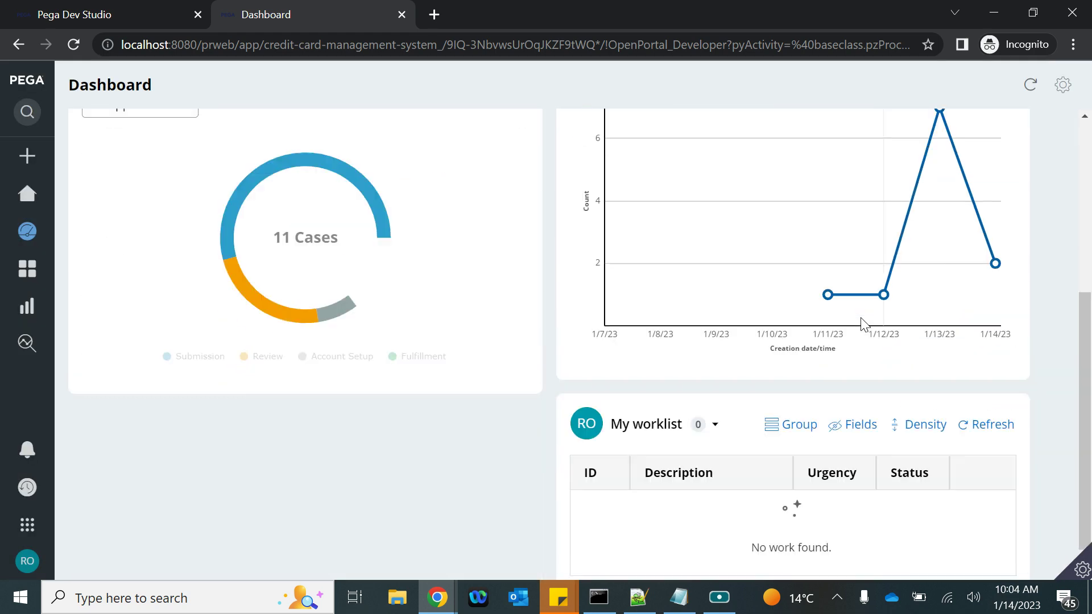
scroll(861, 319, "down", 1)
Open the My worklist team/user picker, then check case C-3002 in Dev Studio and switch windows back
left_click(712, 394)
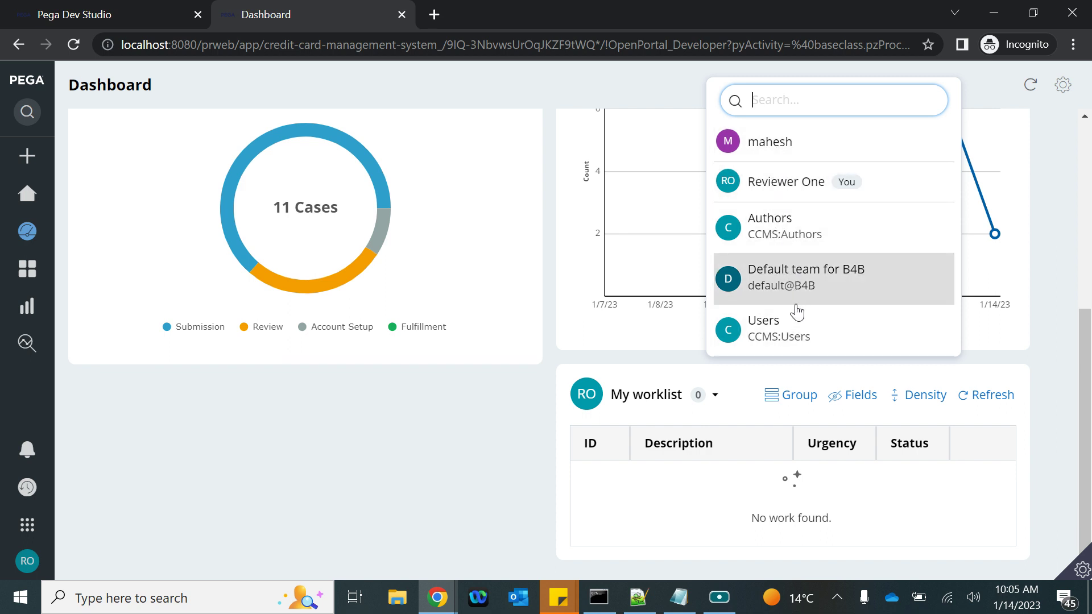
left_click(103, 16)
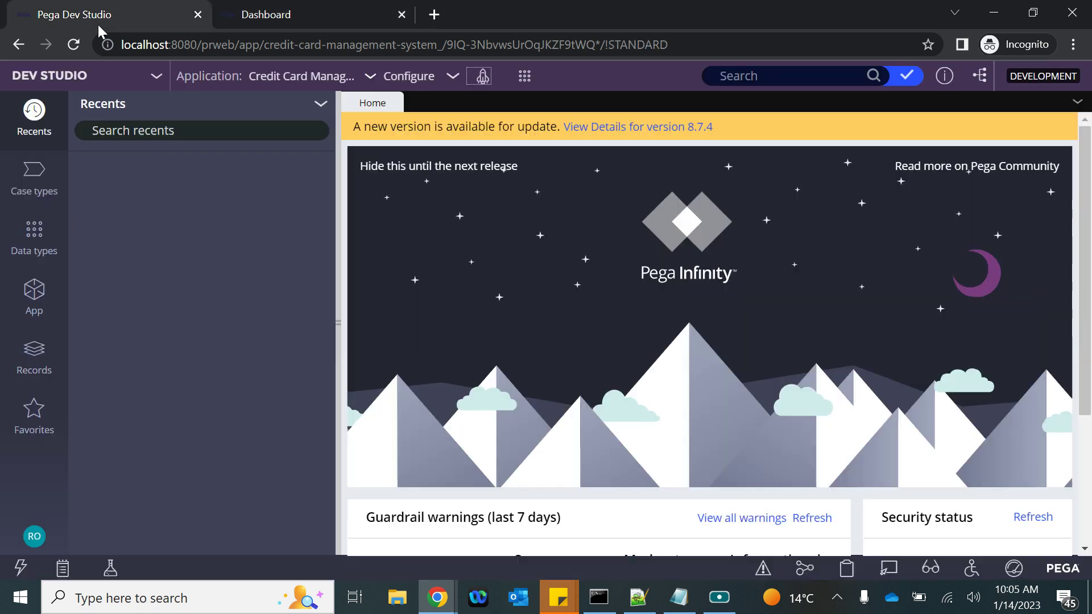
left_click(263, 17)
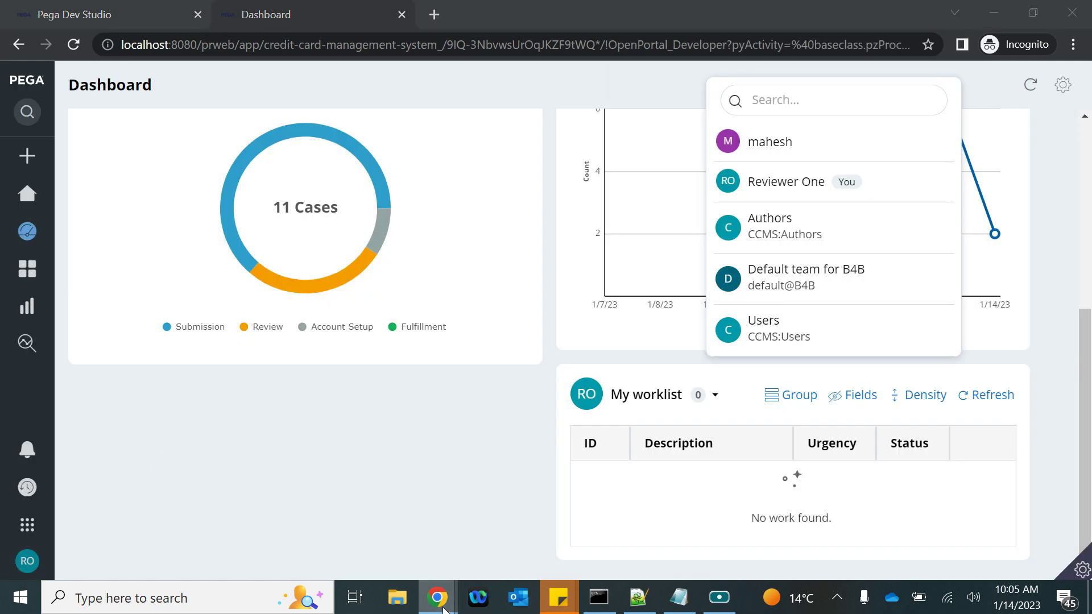
mouse_move(437, 596)
left_click(250, 521)
Open the reviewer's operator record in Dev Studio, showing CCMS:Authors as default access group
left_click(127, 16)
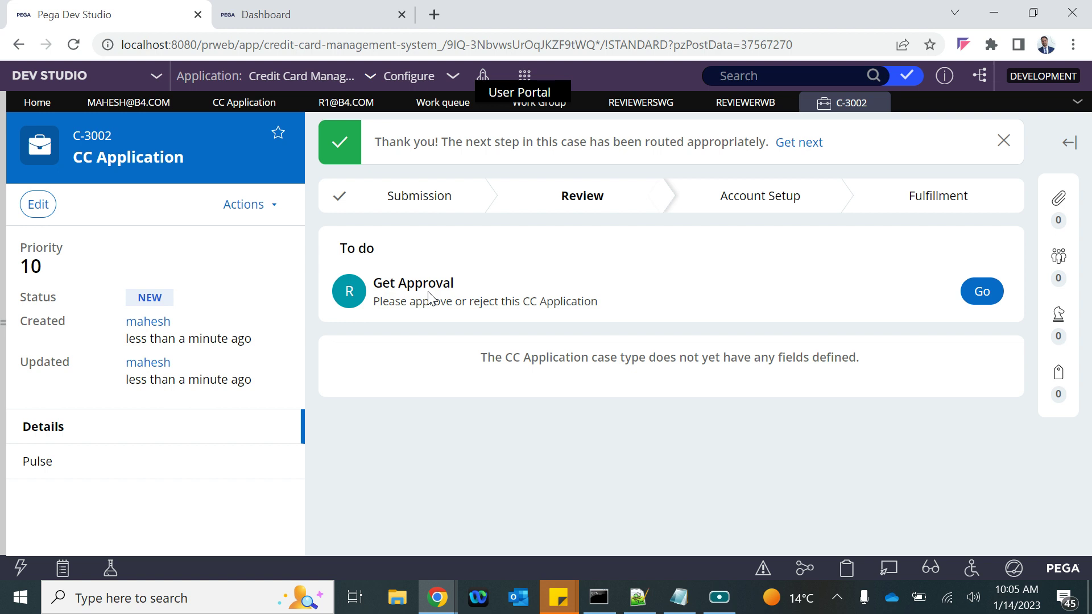
left_click(346, 102)
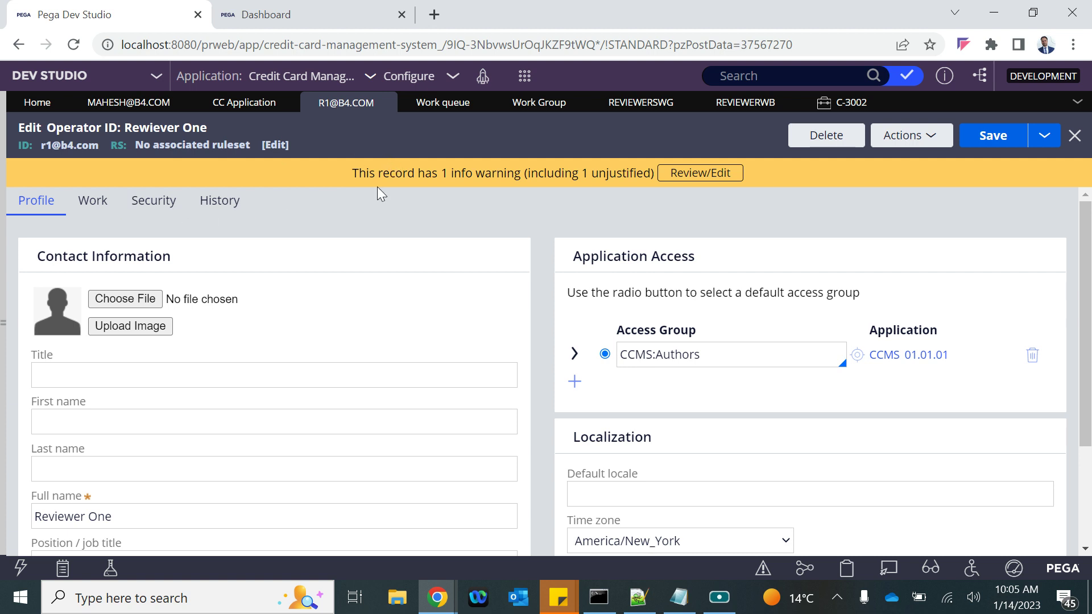
Replace the operator's Work tab team default@B4B with ReviewersWG and save the record
left_click(106, 203)
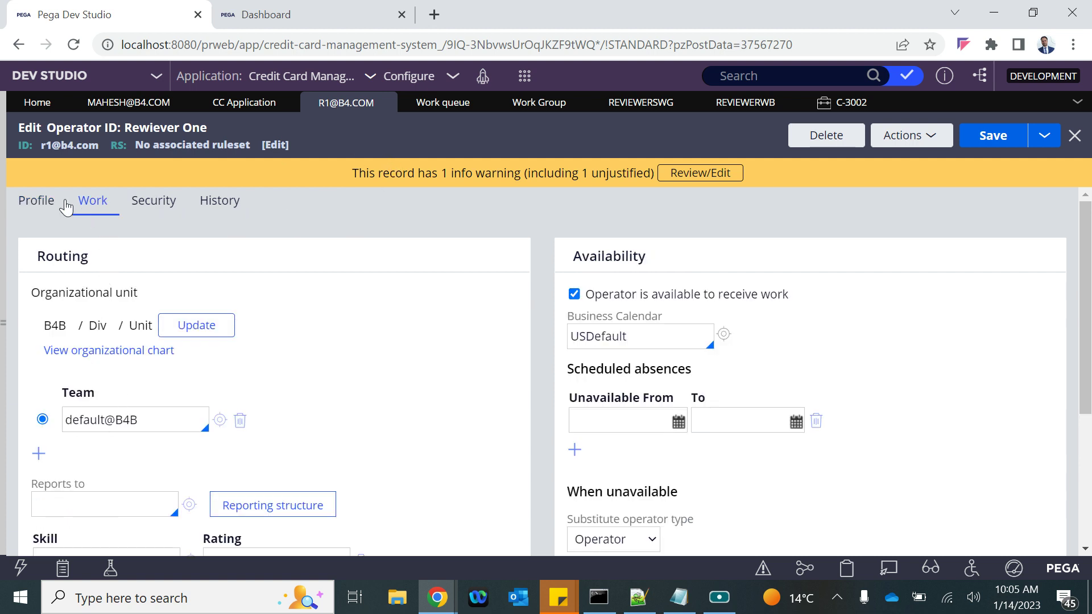
left_click(36, 203)
left_click(91, 202)
scroll(146, 442, "down", 1)
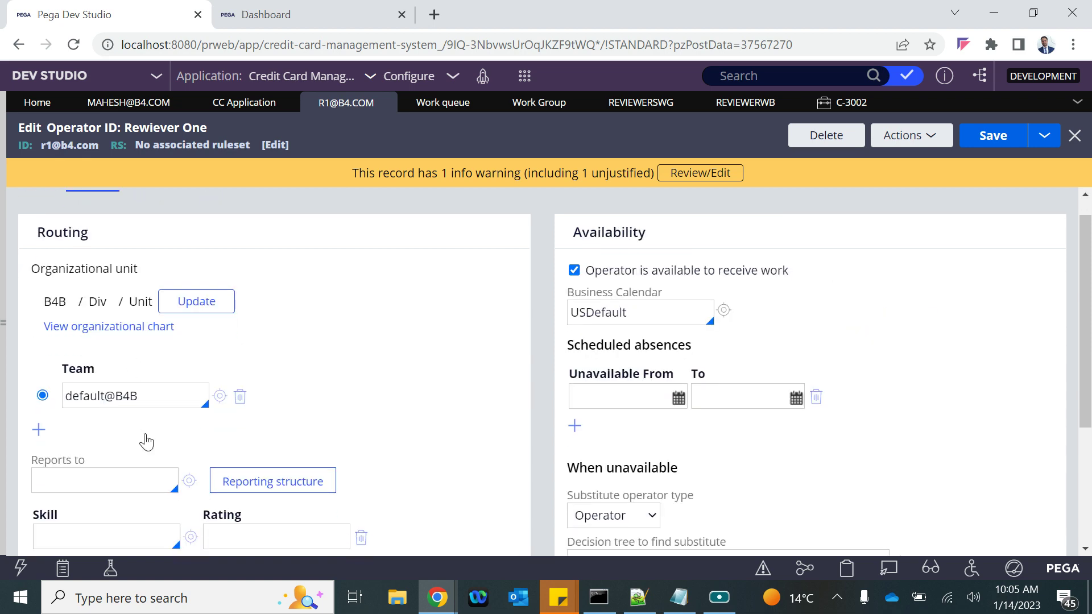
scroll(146, 441, "down", 1)
left_click_drag(162, 333, 64, 326)
key("BackSpace")
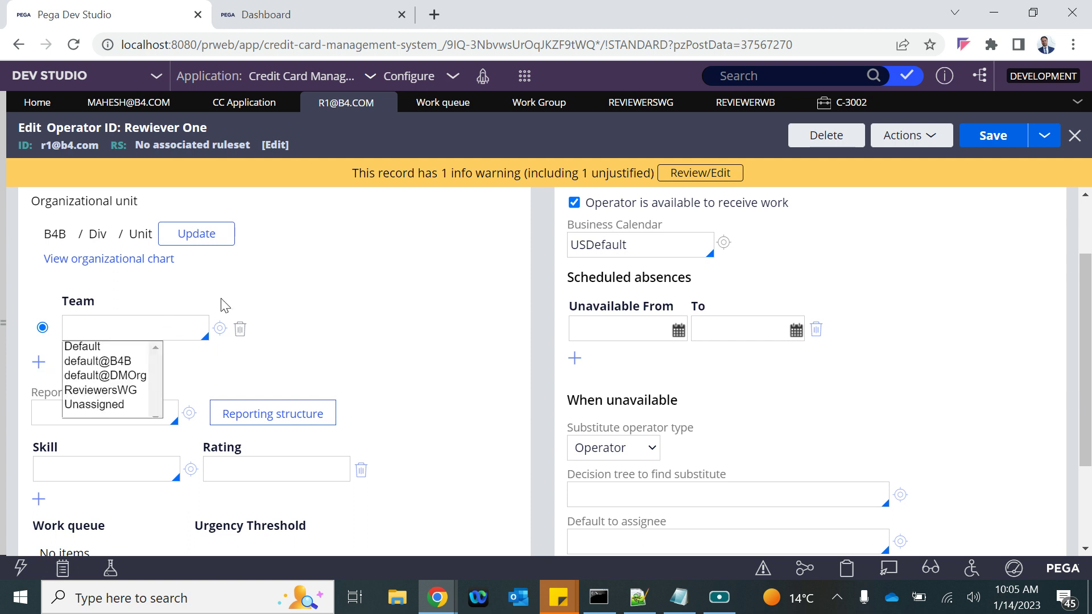
key("Down")
key("Down")
key("Down")
key("Down")
key("Return")
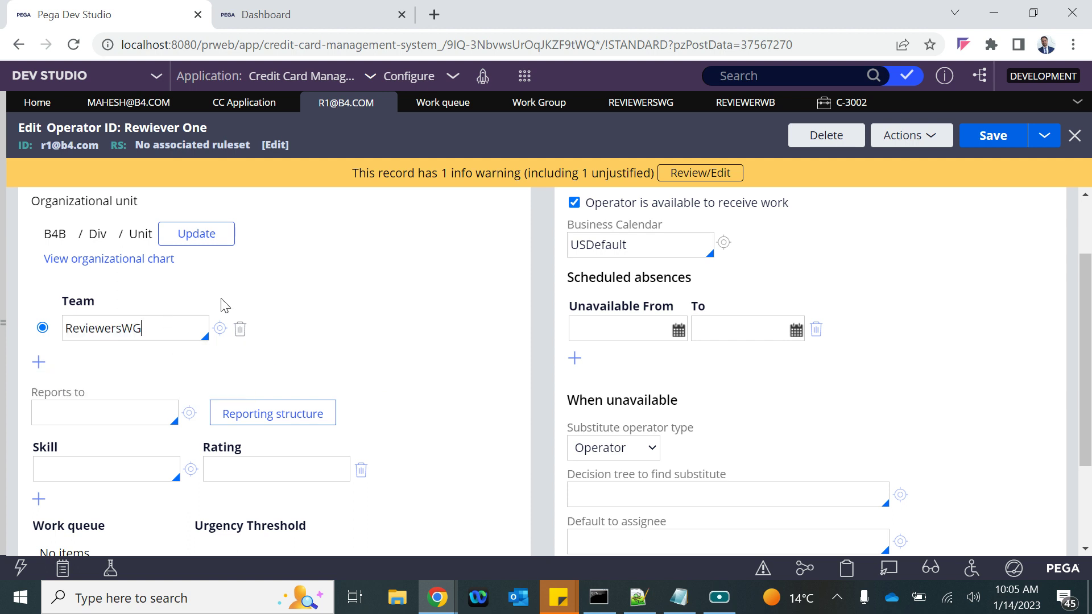
left_click(994, 136)
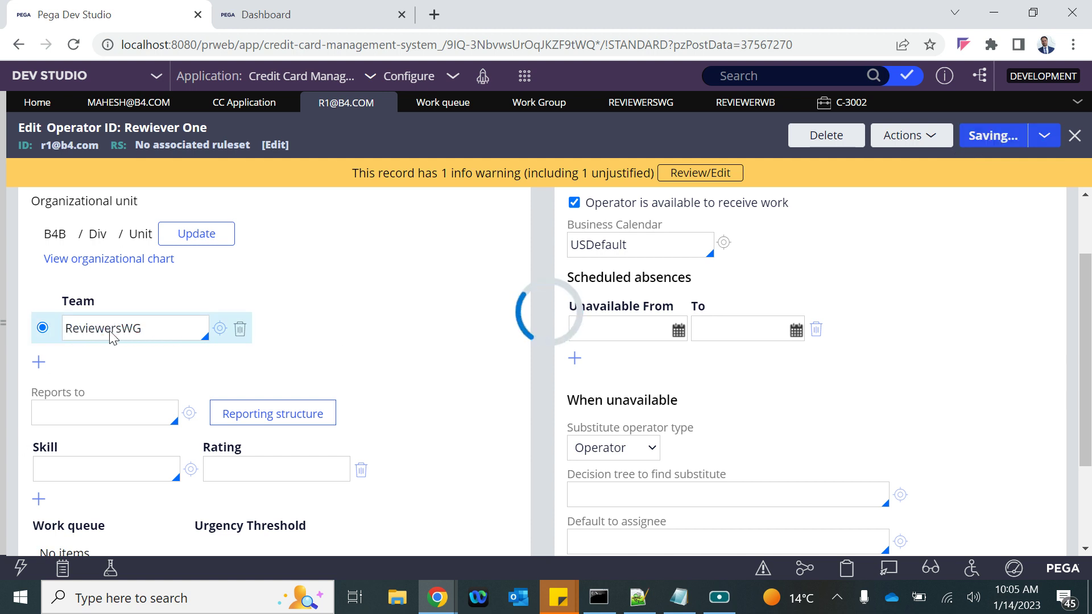
left_click(1049, 139)
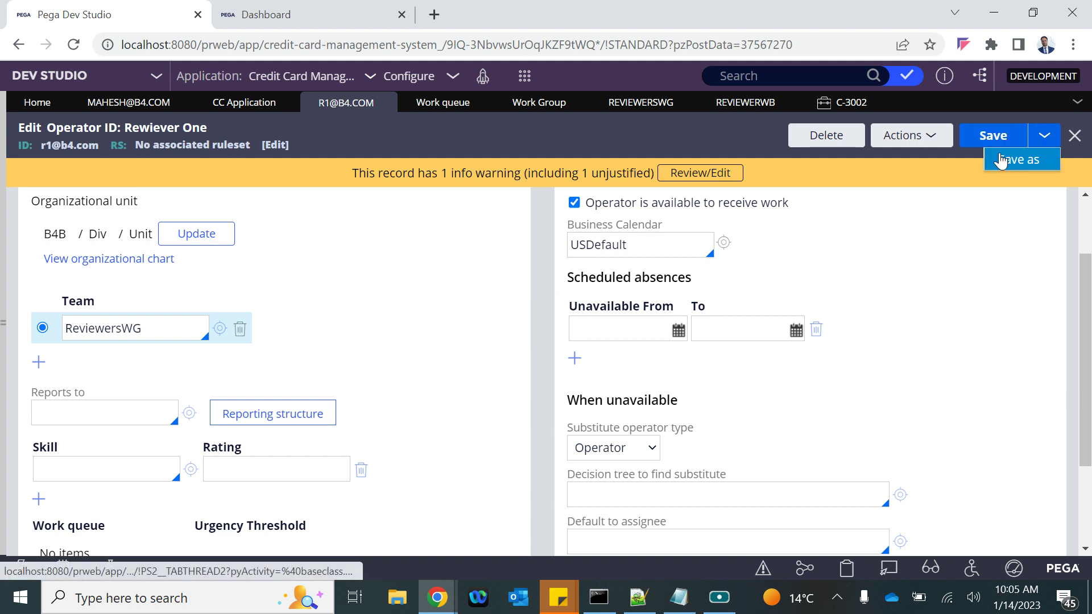
Save the operator as a new copy with an edited description and operator ID number 2
left_click(1019, 159)
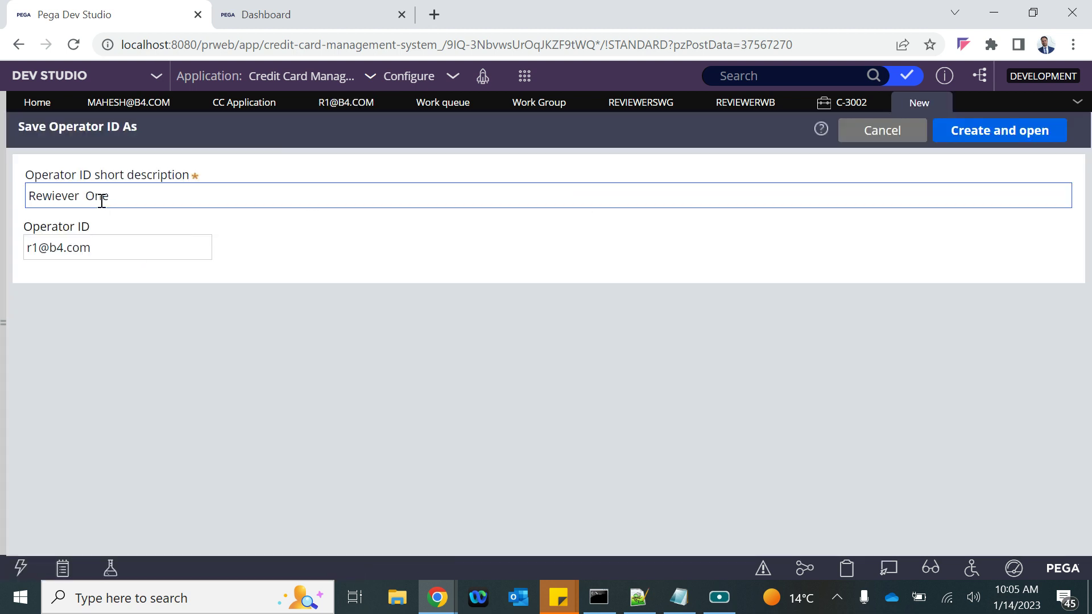
double_click(101, 197)
type("Two")
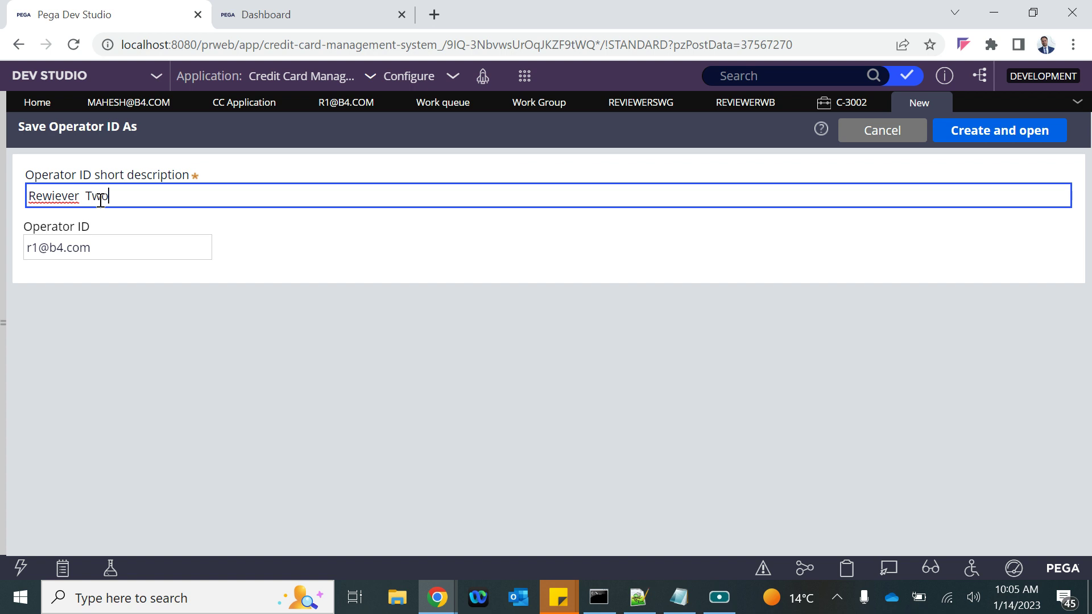
left_click(38, 247)
key("BackSpace")
type("2")
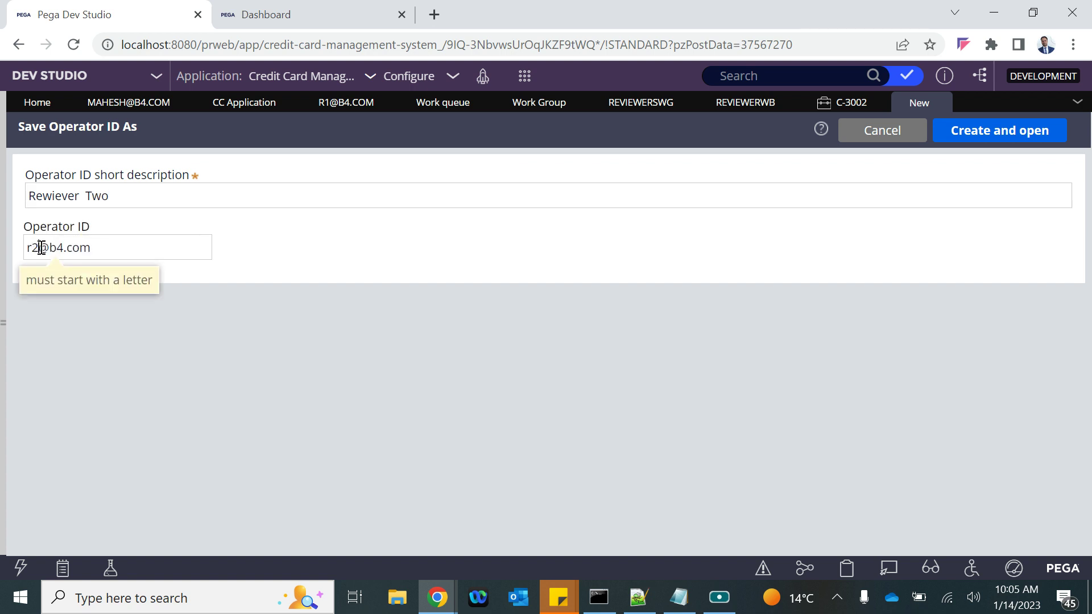
left_click(970, 131)
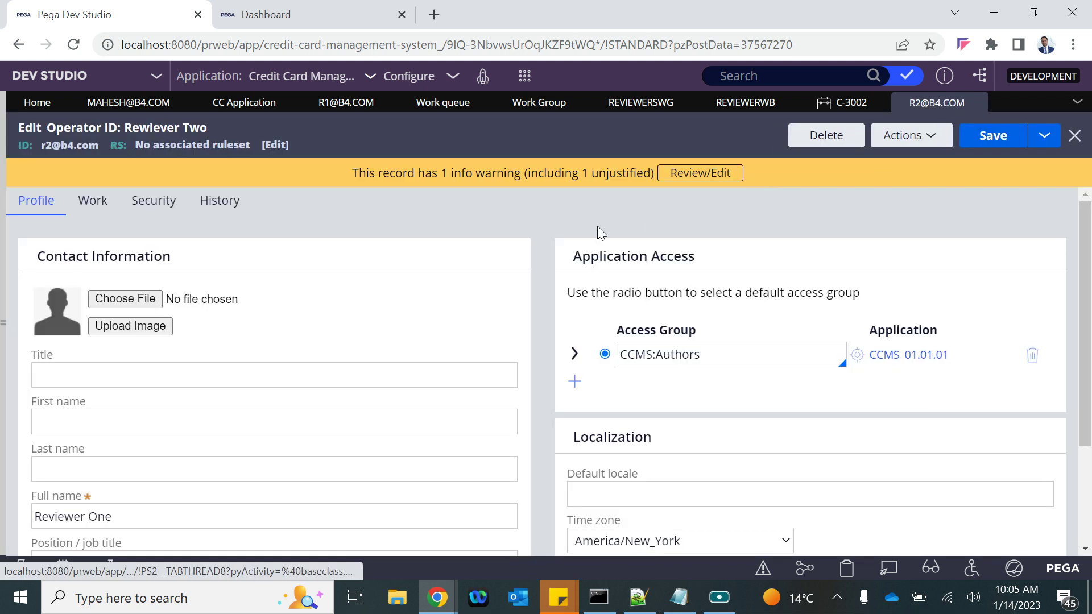
Start another Save as copy and correct the misspelled first word of the description
left_click(1044, 137)
left_click(1031, 161)
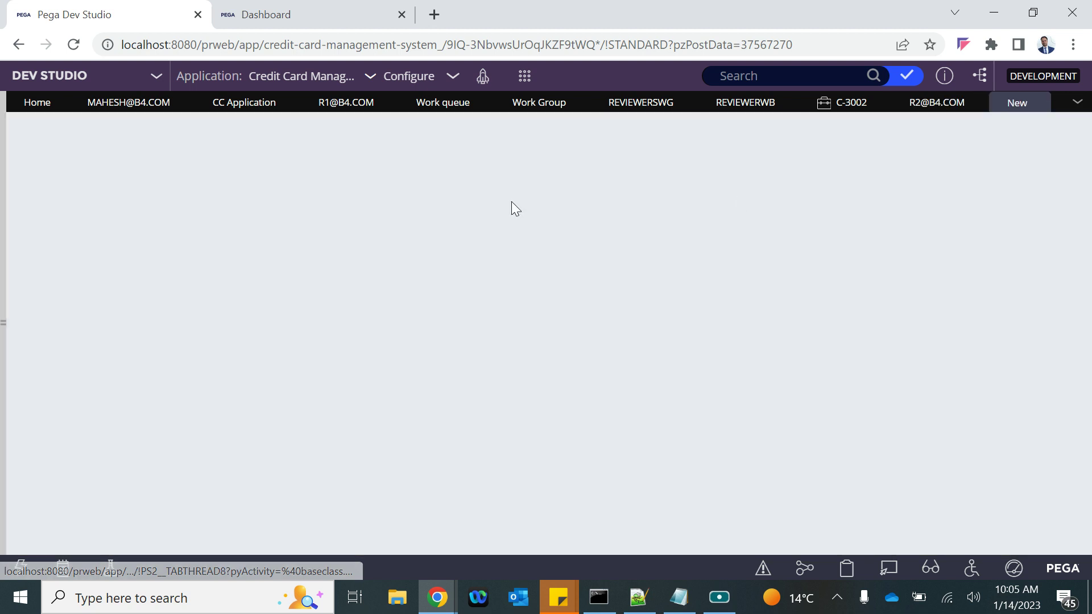
left_click(90, 195)
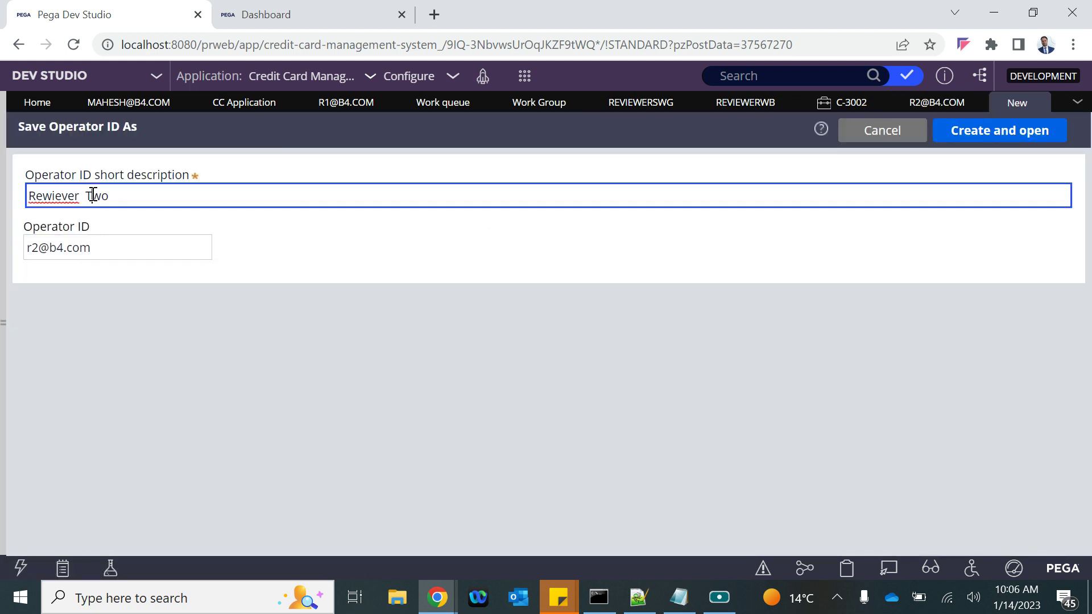
right_click(53, 196)
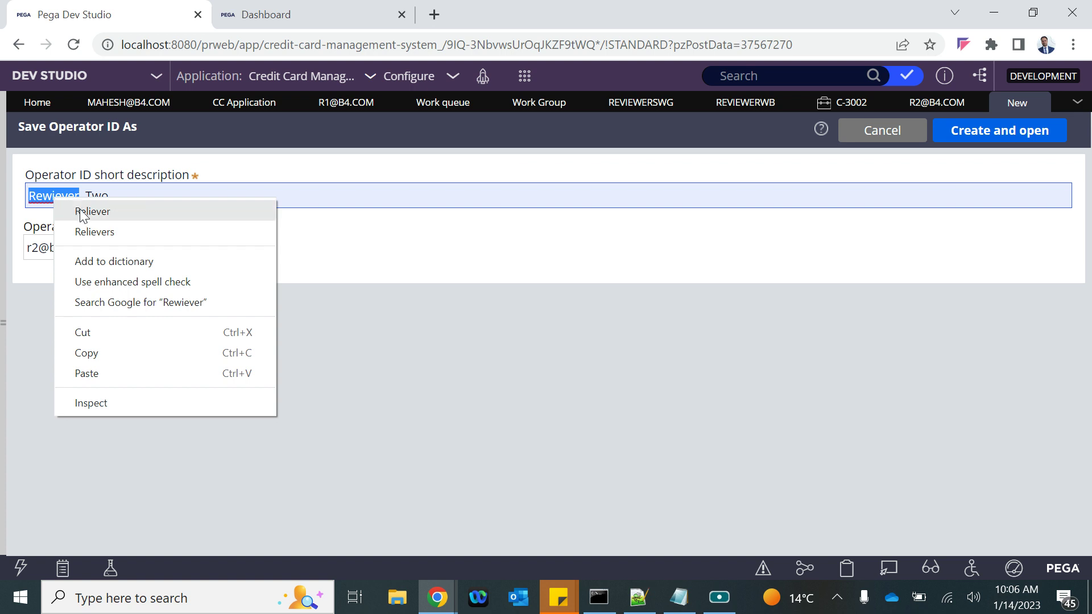
left_click(80, 210)
double_click(46, 196)
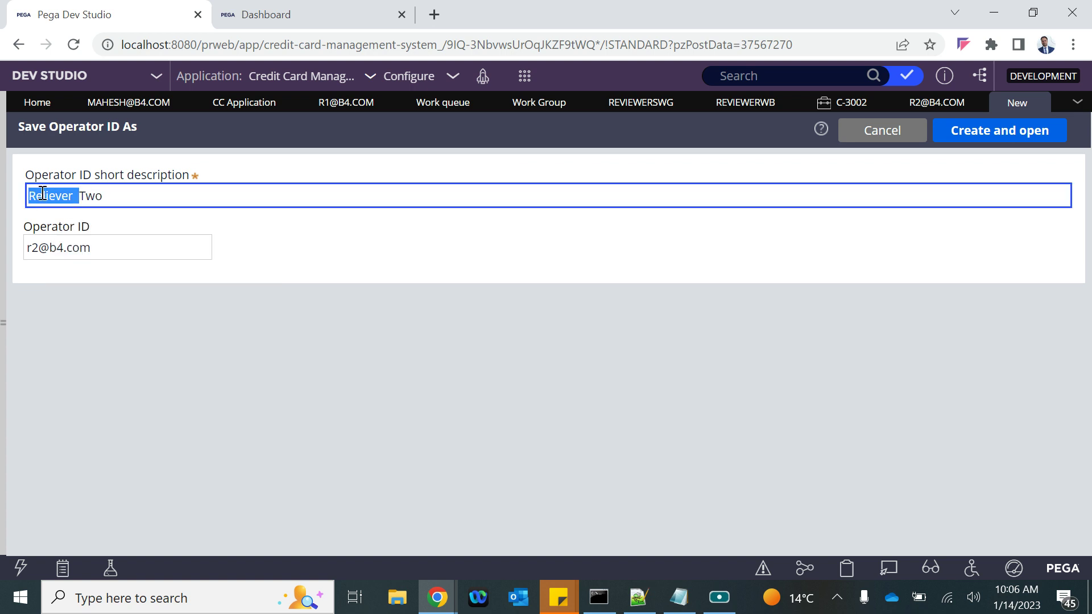
left_click(43, 195)
key("BackSpace")
type("v")
key("BackSpace")
type("w")
Change the operator ID number to 3 and create the new operator
left_click(255, 383)
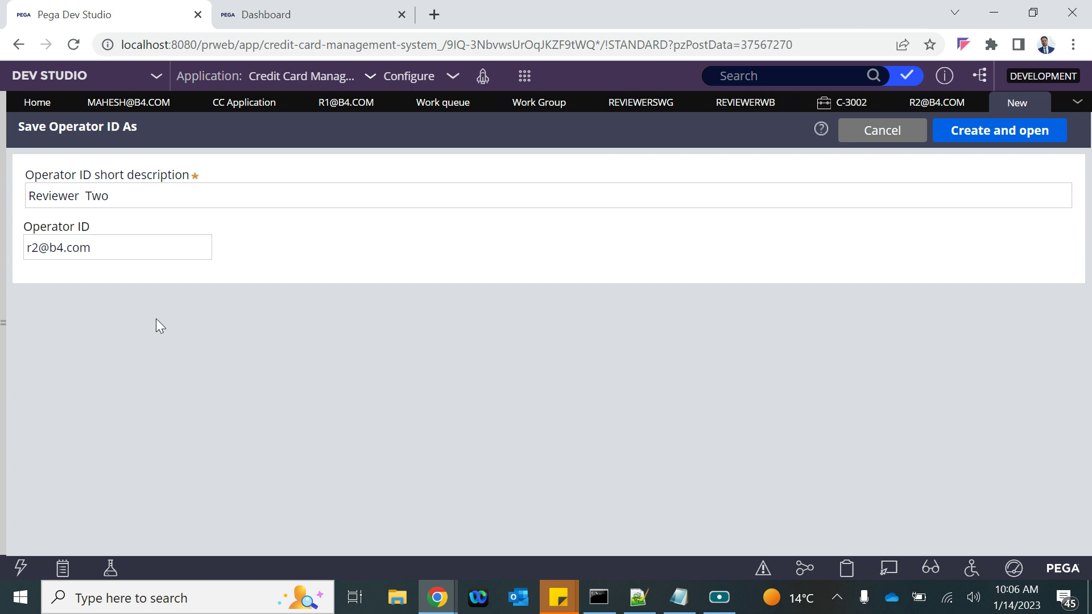
left_click(39, 248)
key("BackSpace")
type("3")
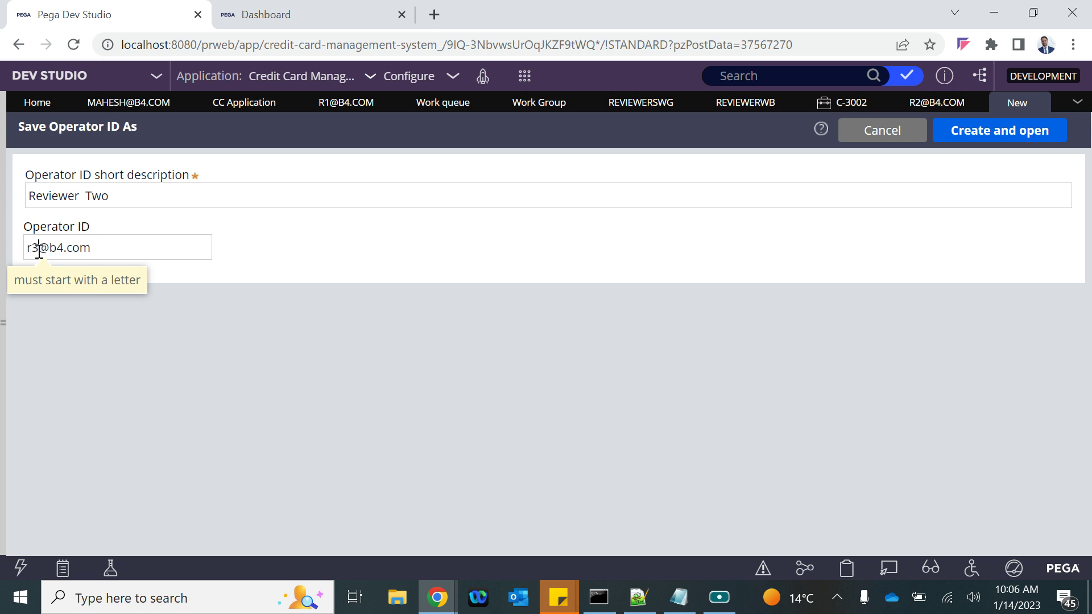
left_click(1041, 131)
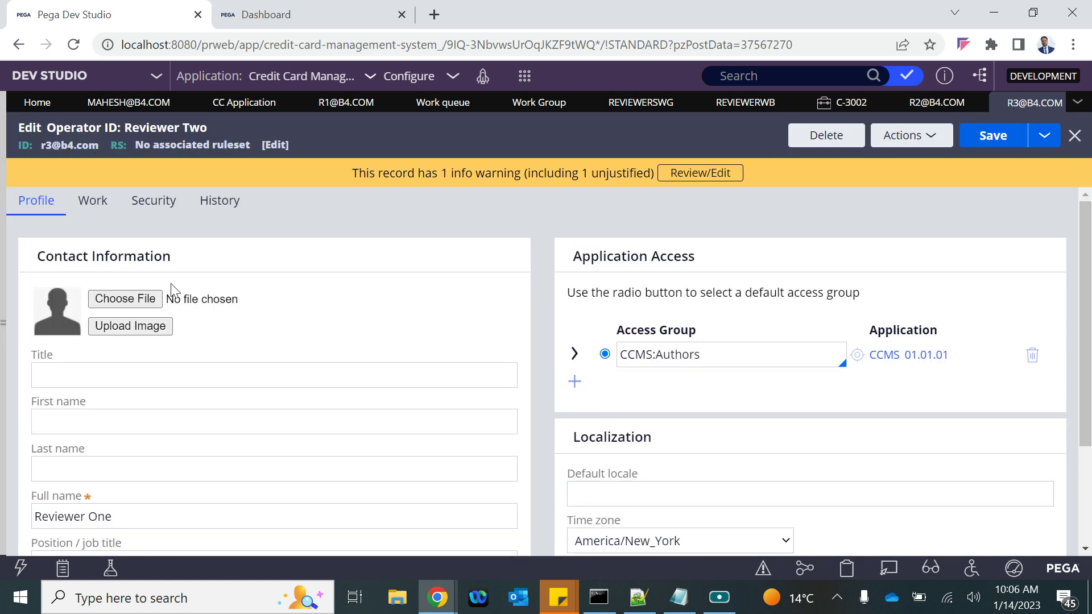
Change Reviewer Two's team from ReviewersWG to default@B4B, save, and return to the dashboard window
left_click(92, 202)
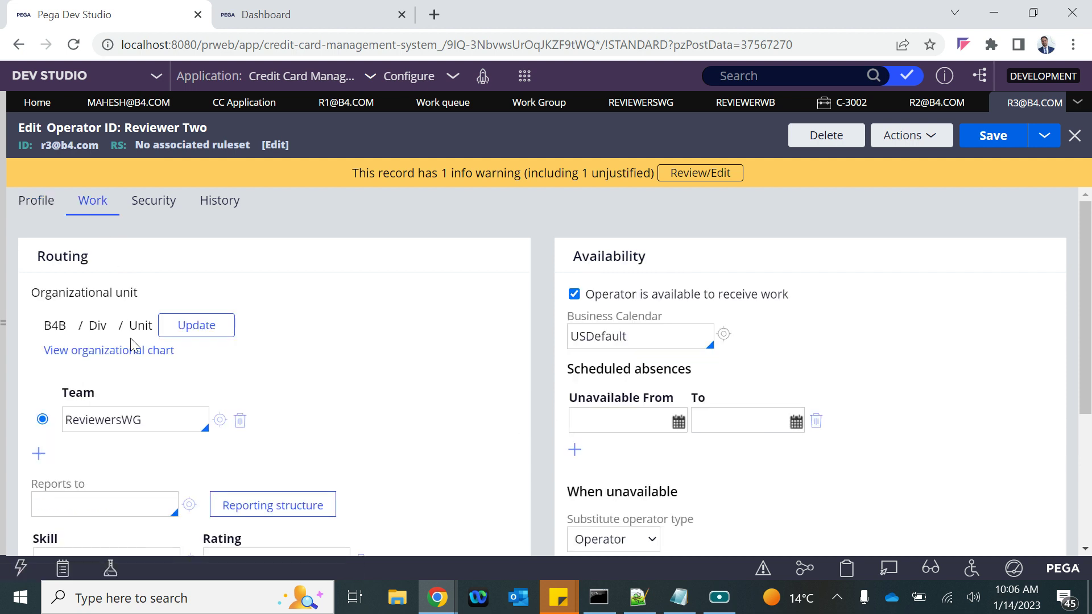
double_click(136, 416)
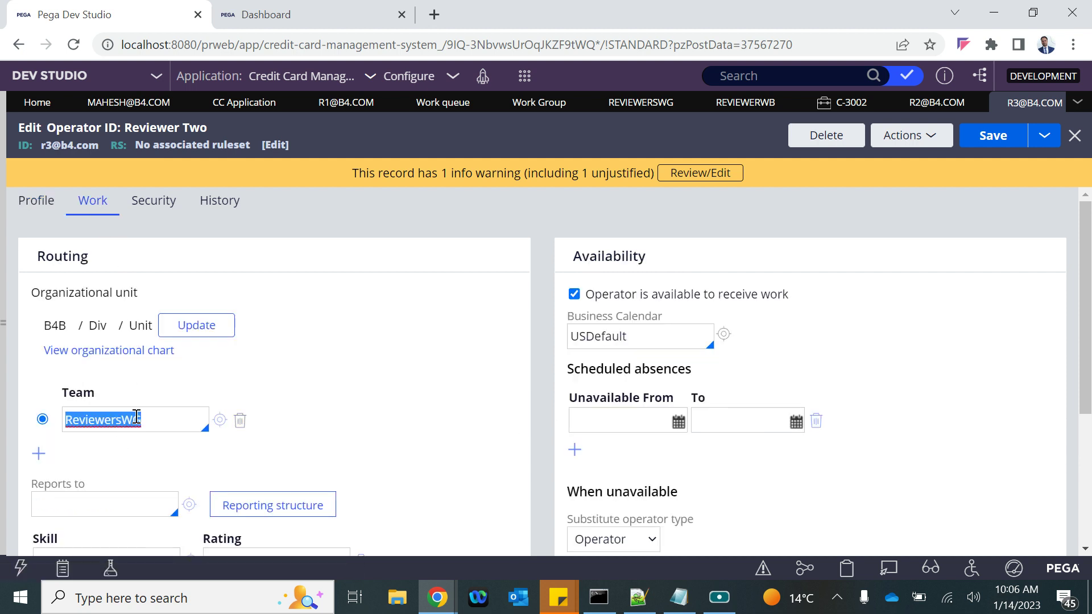
key("BackSpace")
key("Down")
key("Return")
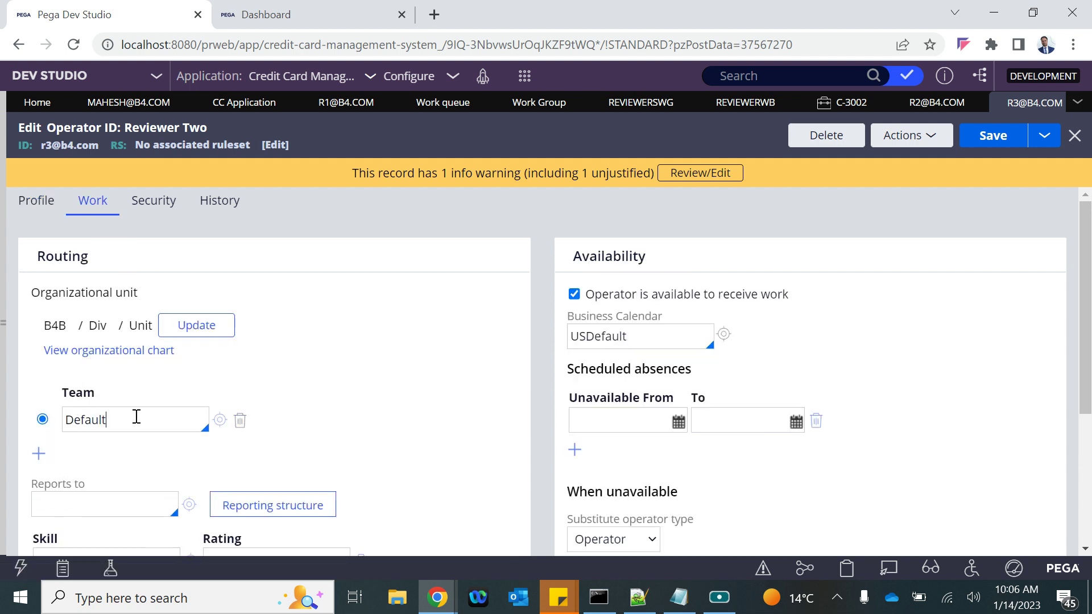
key("Down")
key("Down")
key("Return")
left_click(996, 140)
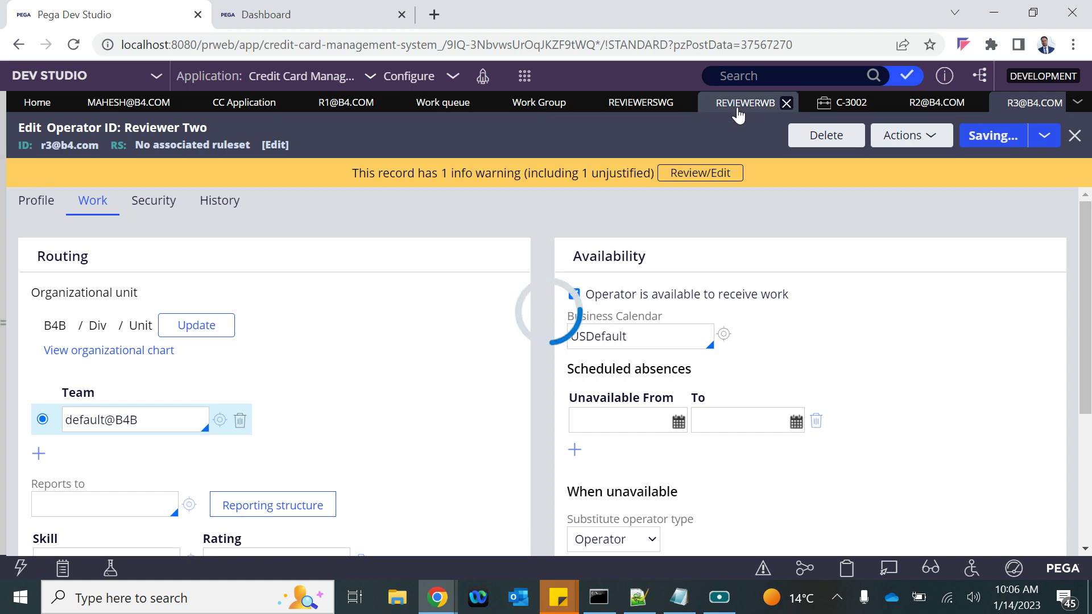
mouse_move(437, 597)
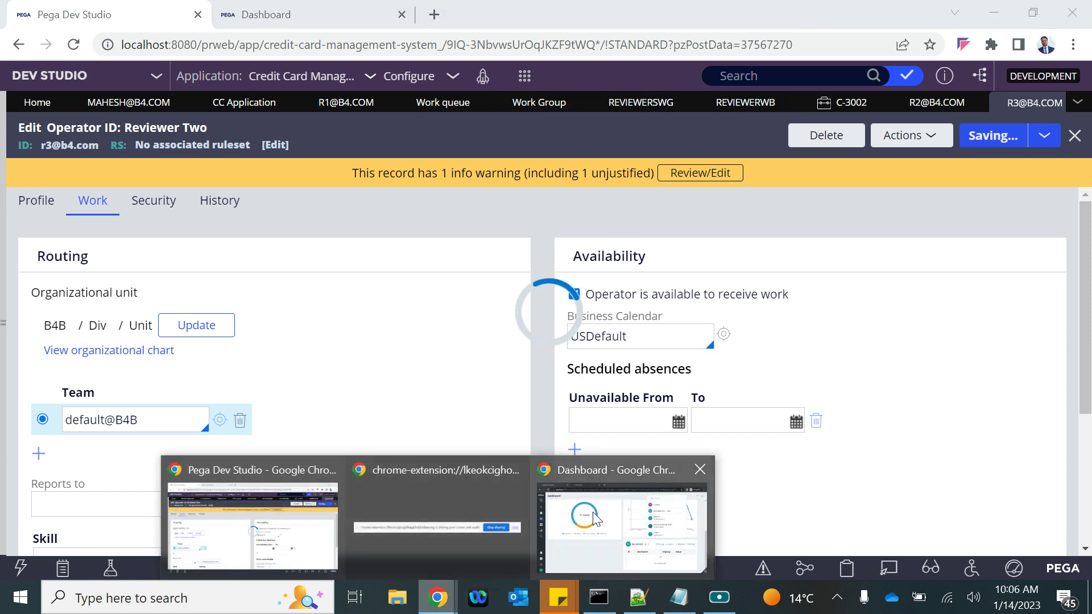
left_click(595, 519)
Reload the portal dashboard and check the available worklists and operator menu
left_click(74, 45)
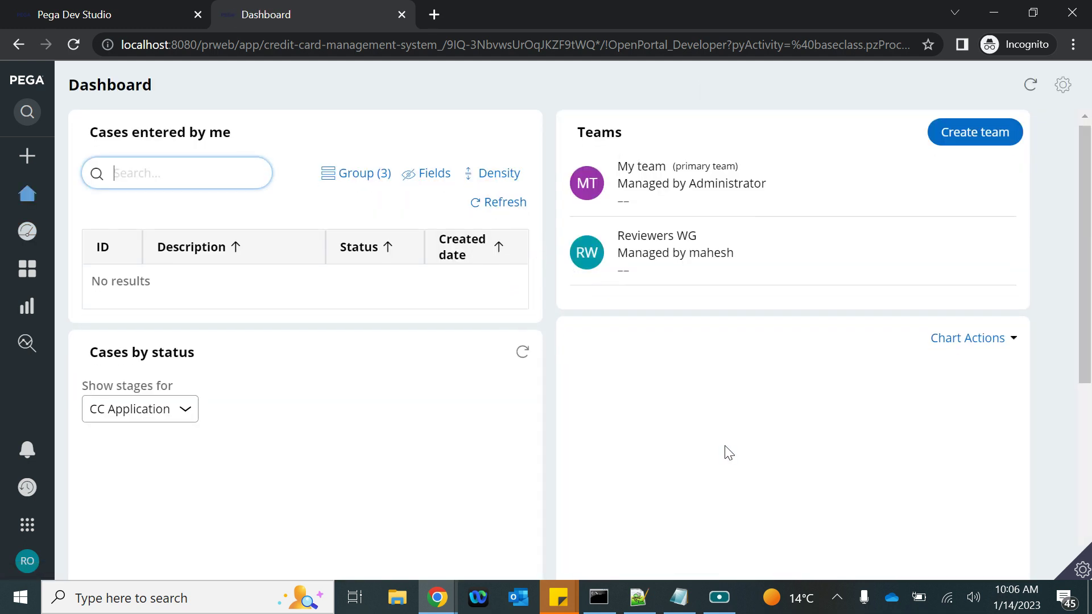
scroll(724, 451, "down", 6)
left_click(714, 397)
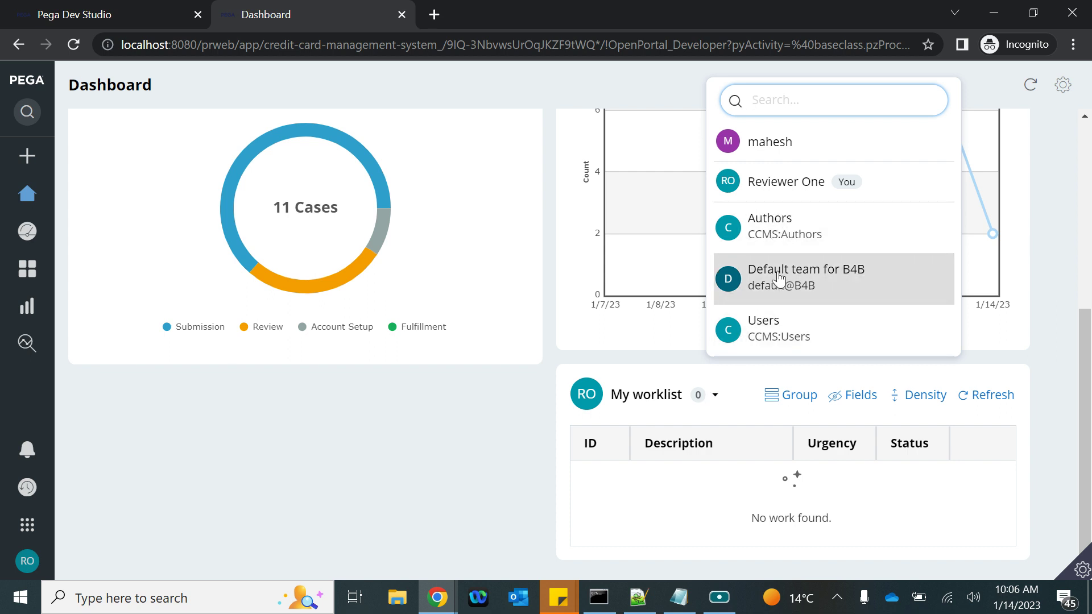
left_click(67, 563)
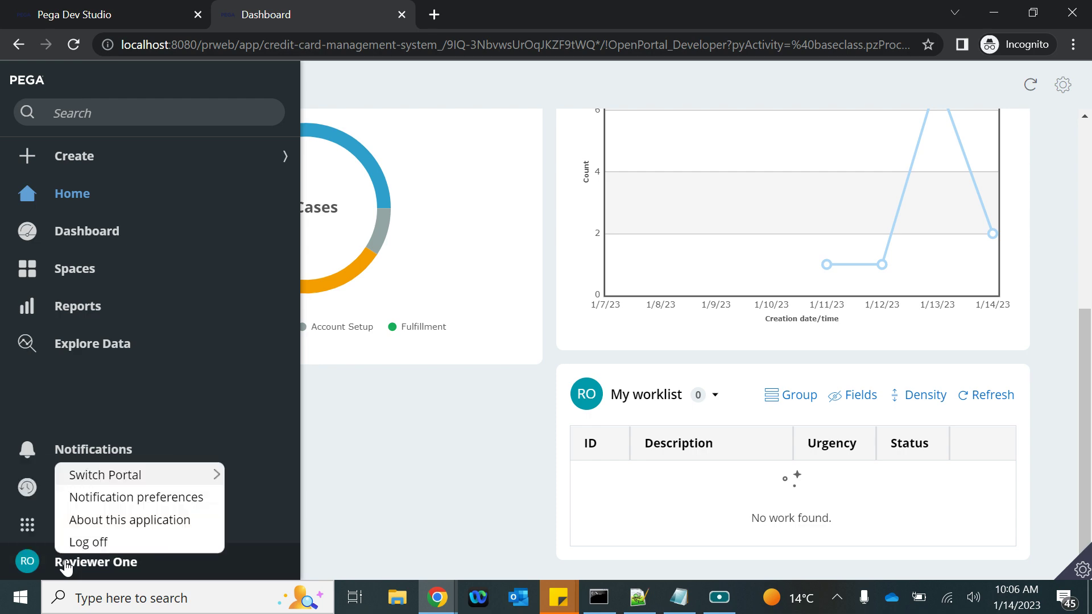
Copy the localhost:8080/prweb server address from Dev Studio and open a new Incognito window
left_click(105, 14)
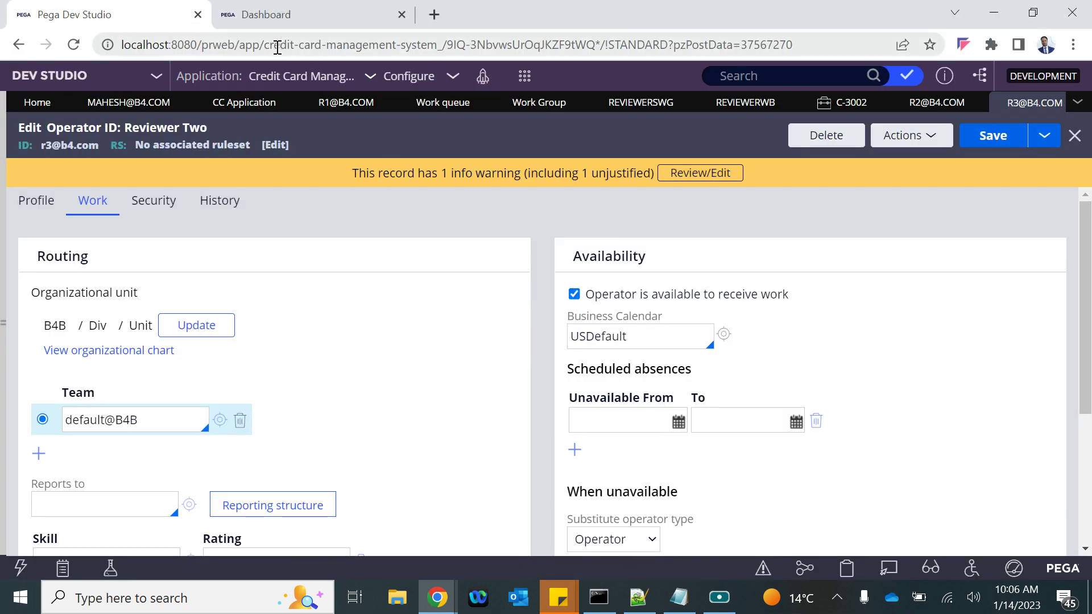
left_click_drag(238, 43, 121, 44)
key("ctrl+c")
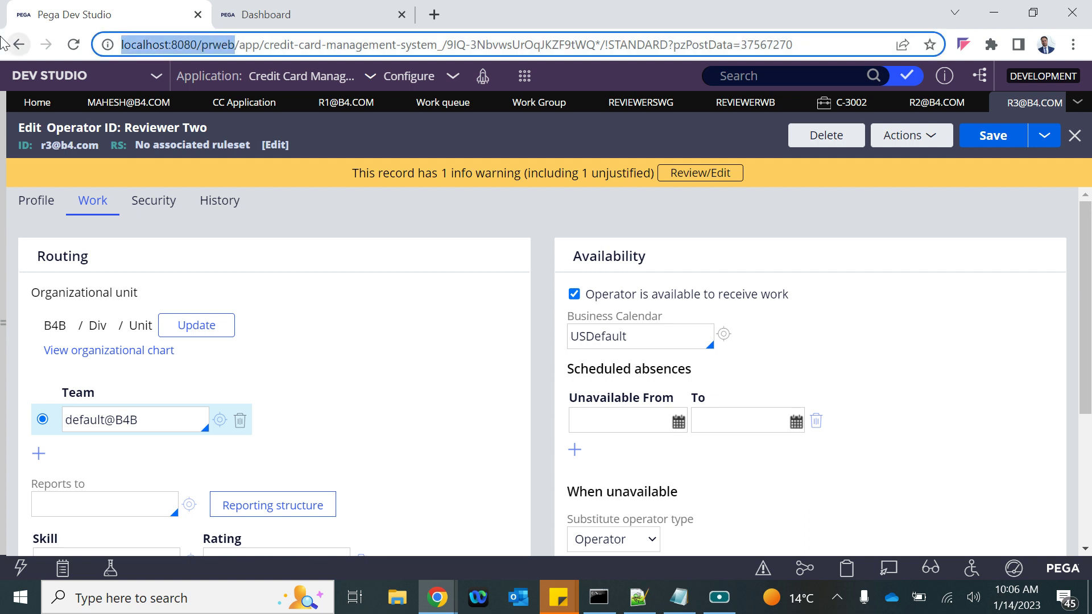
left_click(1071, 49)
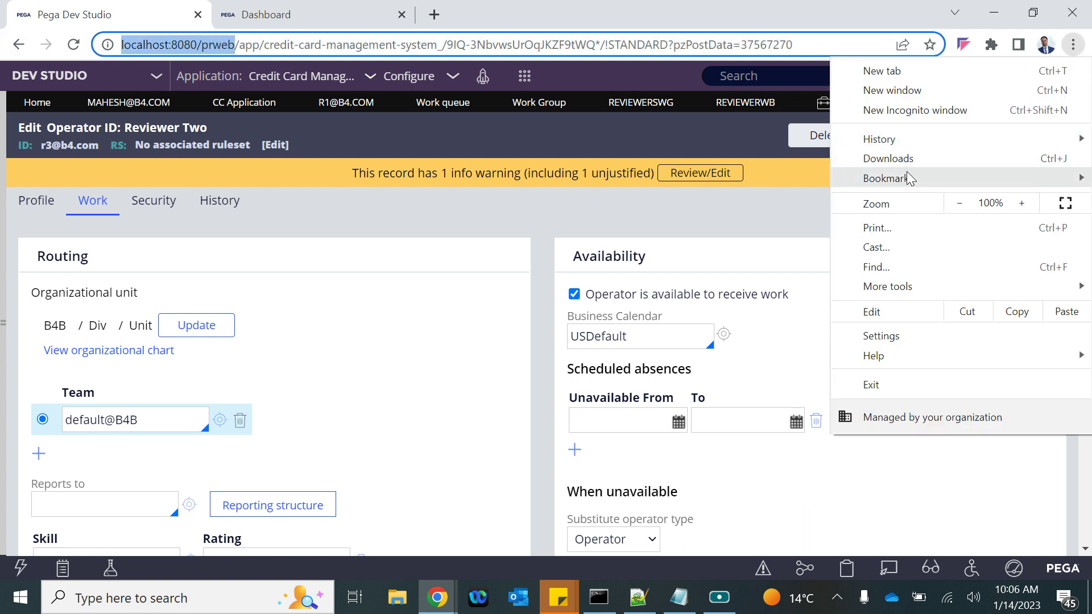
left_click(910, 110)
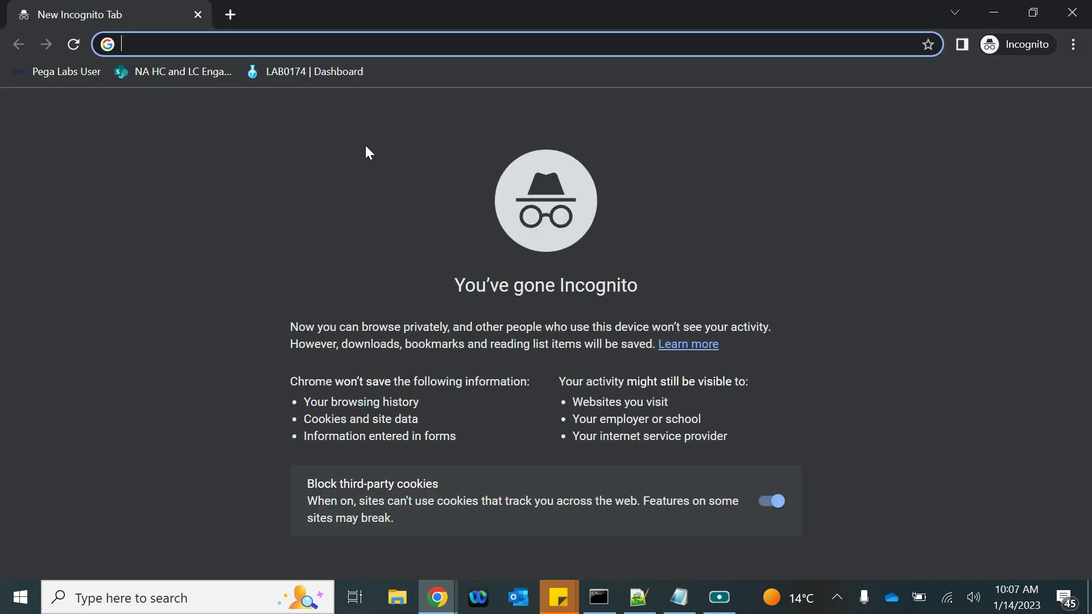
Load the pasted Pega server address and sign in with the first reviewer's credentials
key("ctrl+v")
key("Return")
left_click(411, 267)
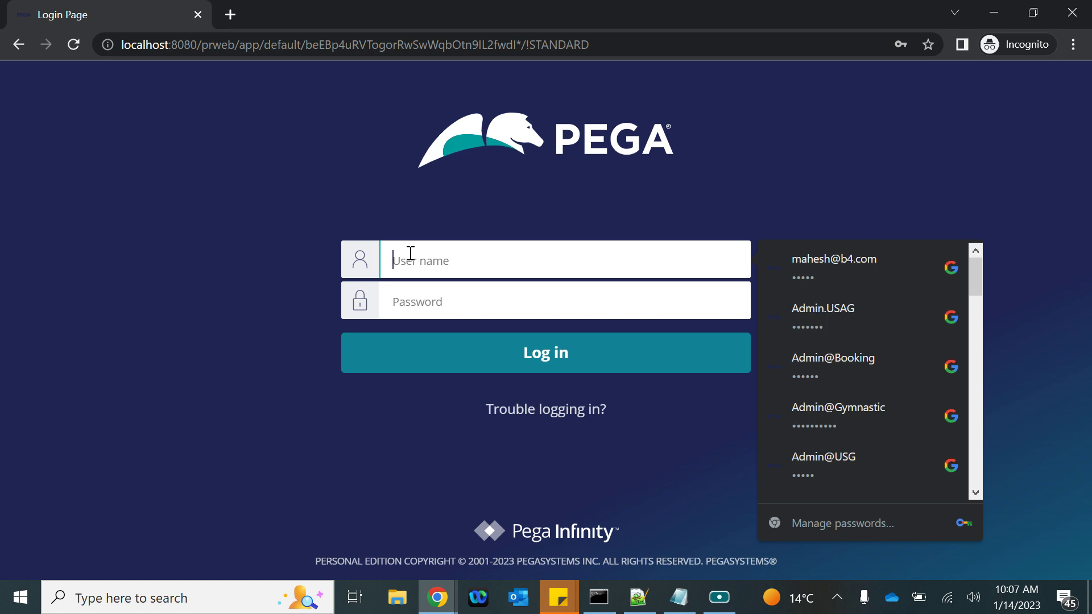
type("r1@b")
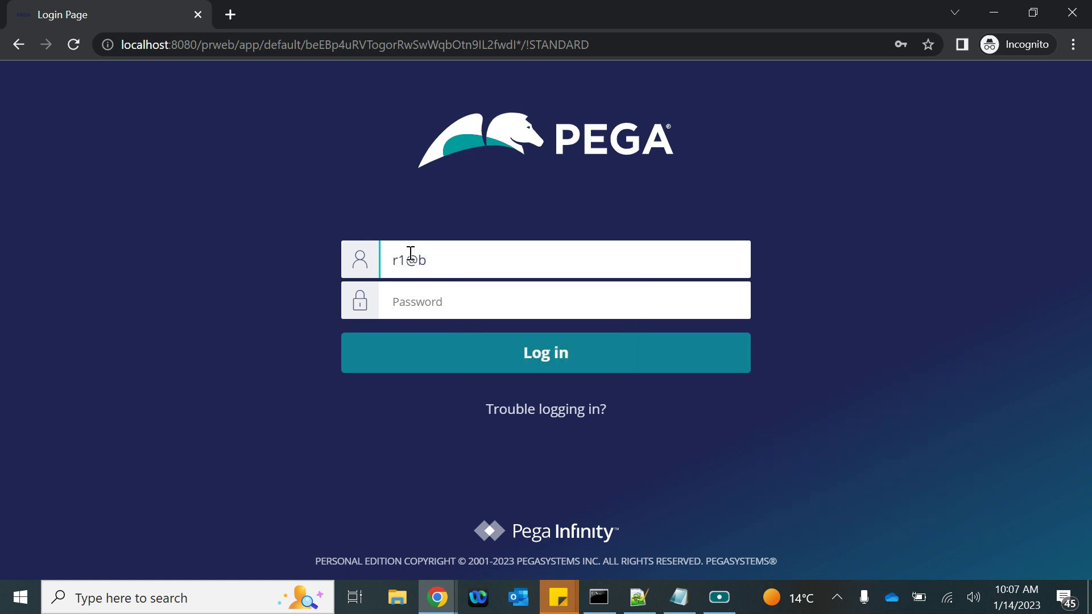
type("r")
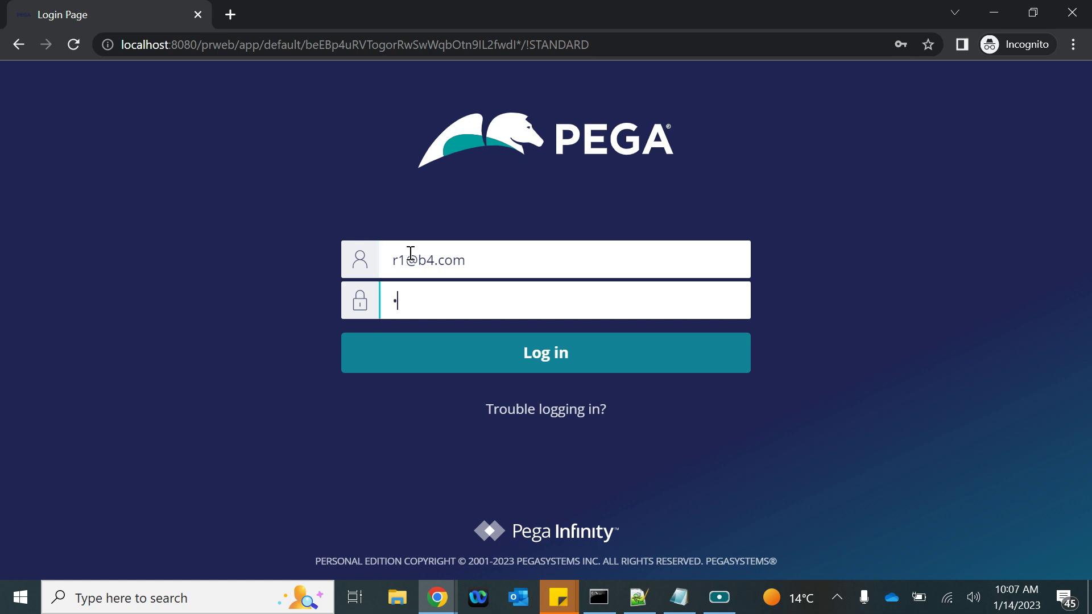
type("ules")
key("Return")
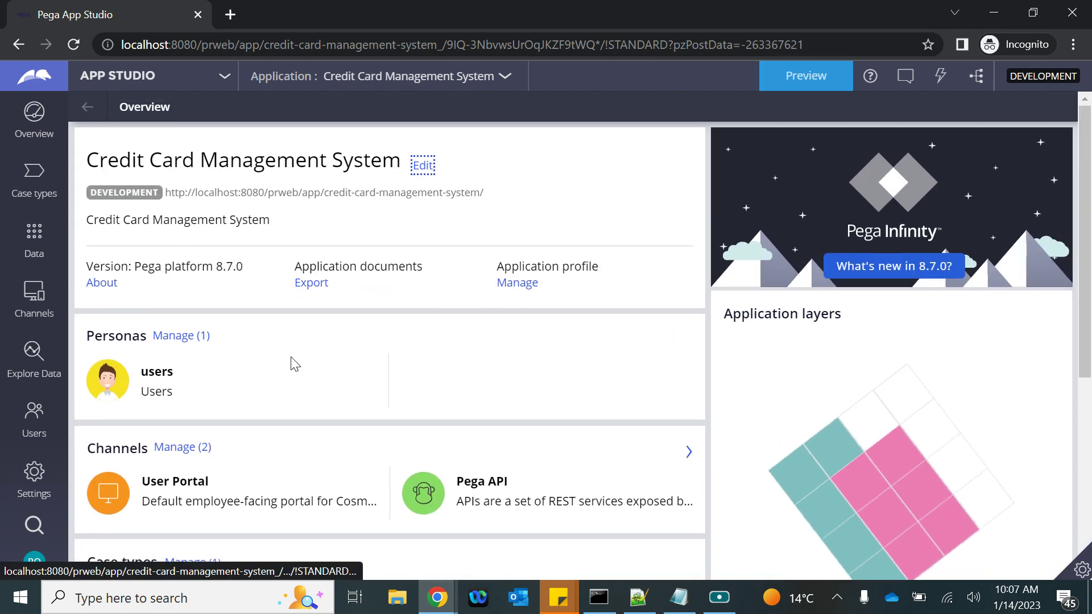
Preview the portal Dashboard, view the Reviewer WB worklist's cases, then log off
left_click(803, 77)
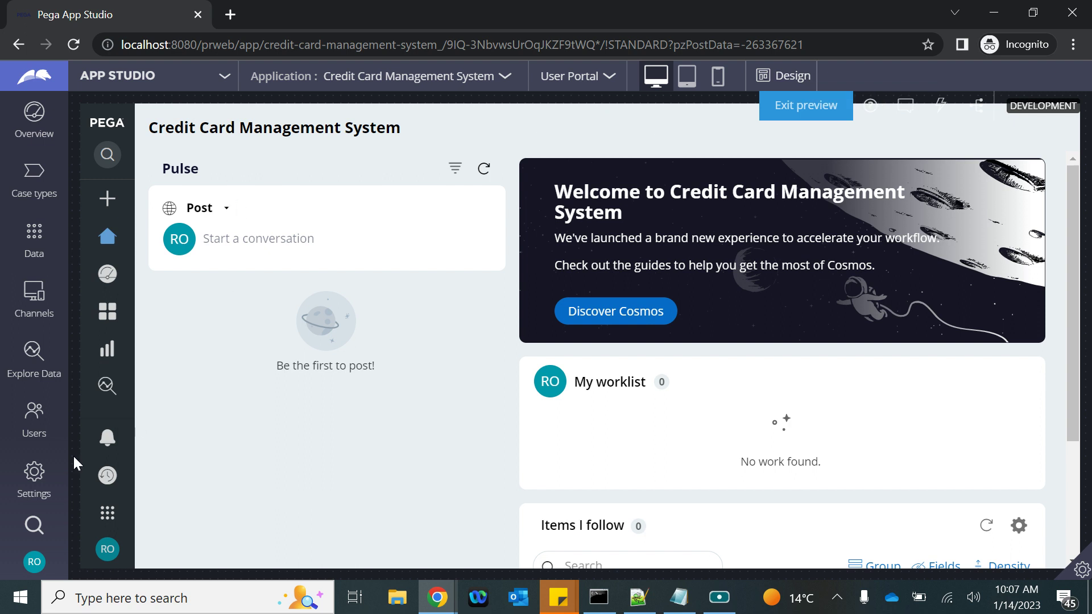
mouse_move(118, 329)
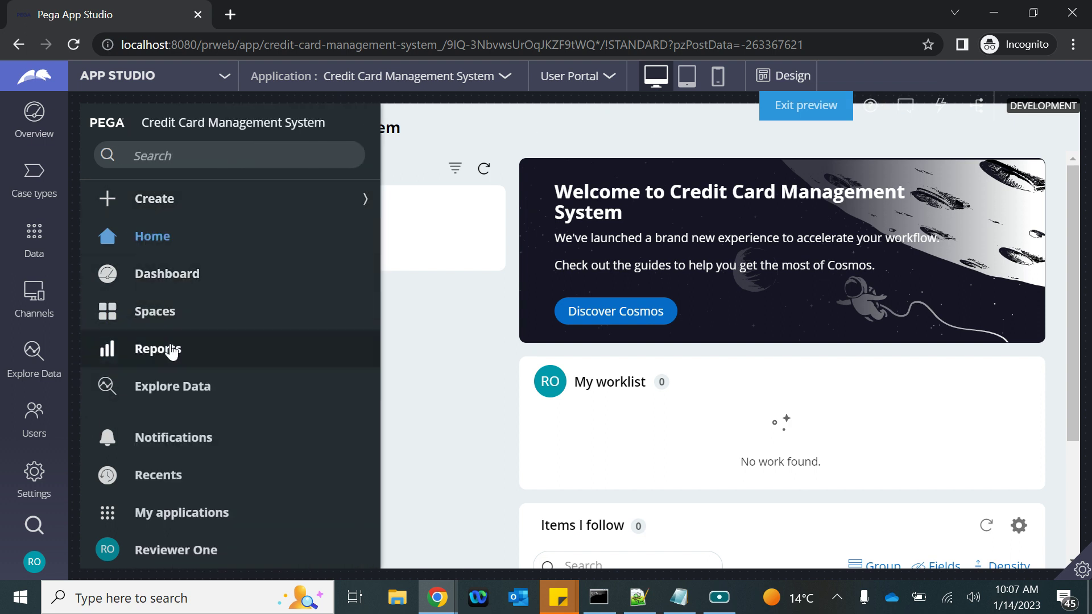
left_click(157, 282)
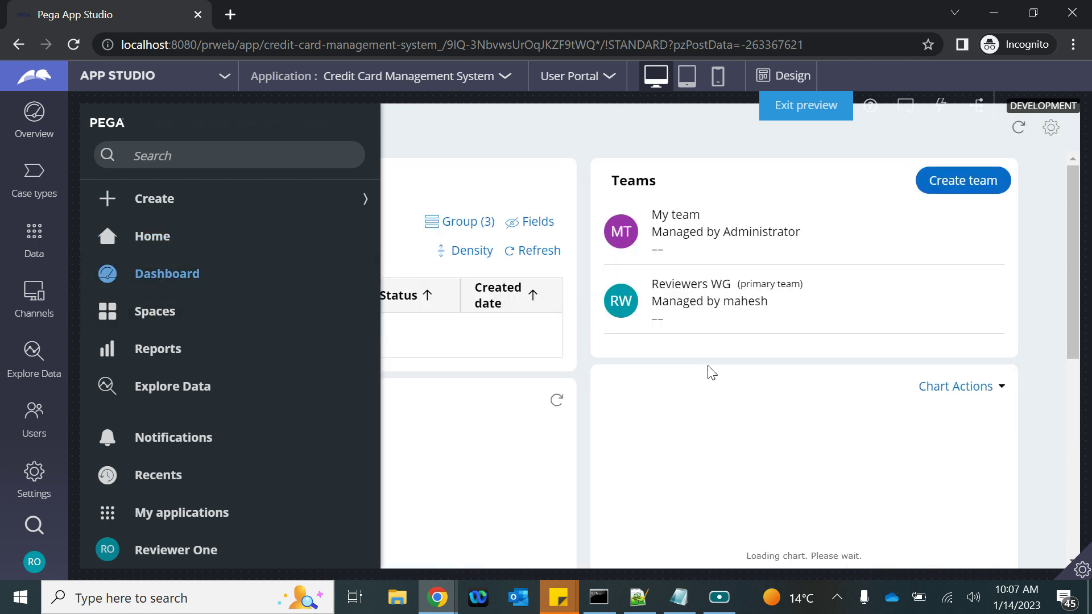
scroll(710, 373, "down", 5)
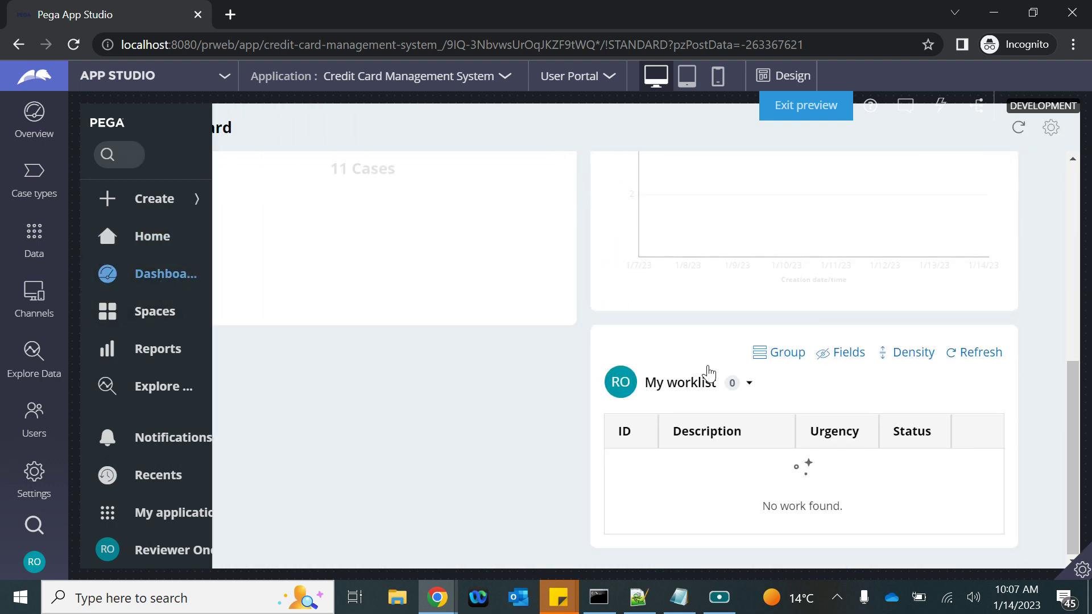
left_click(749, 384)
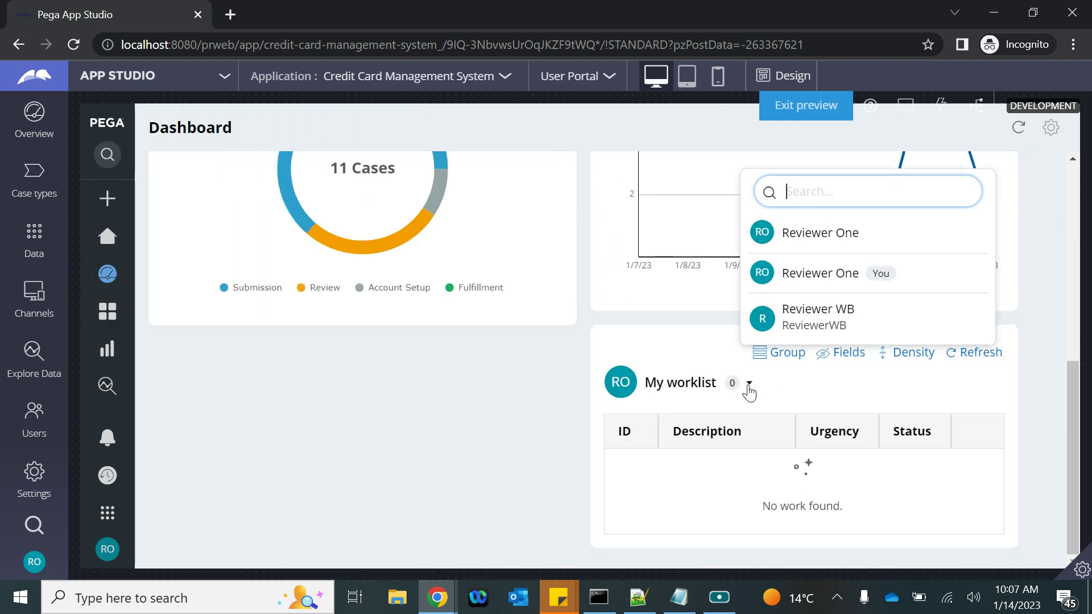
left_click(838, 322)
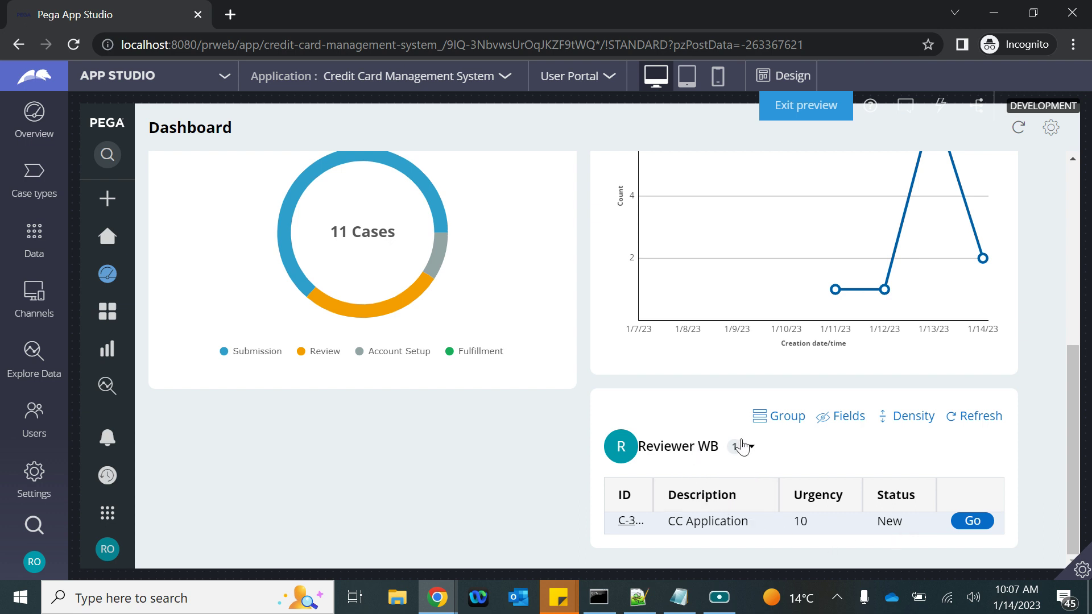
mouse_move(34, 562)
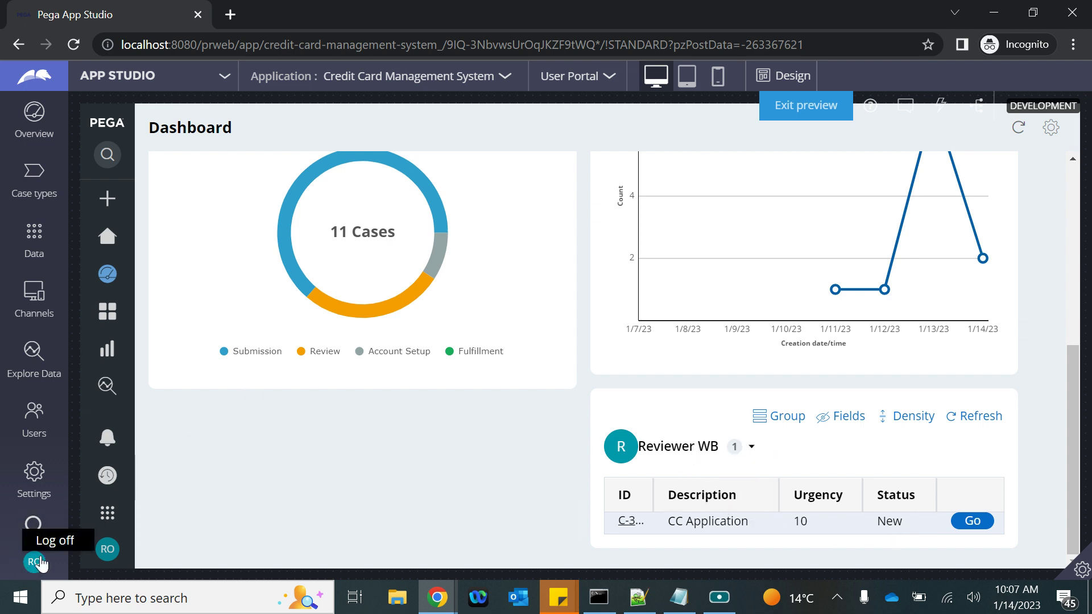
left_click(56, 543)
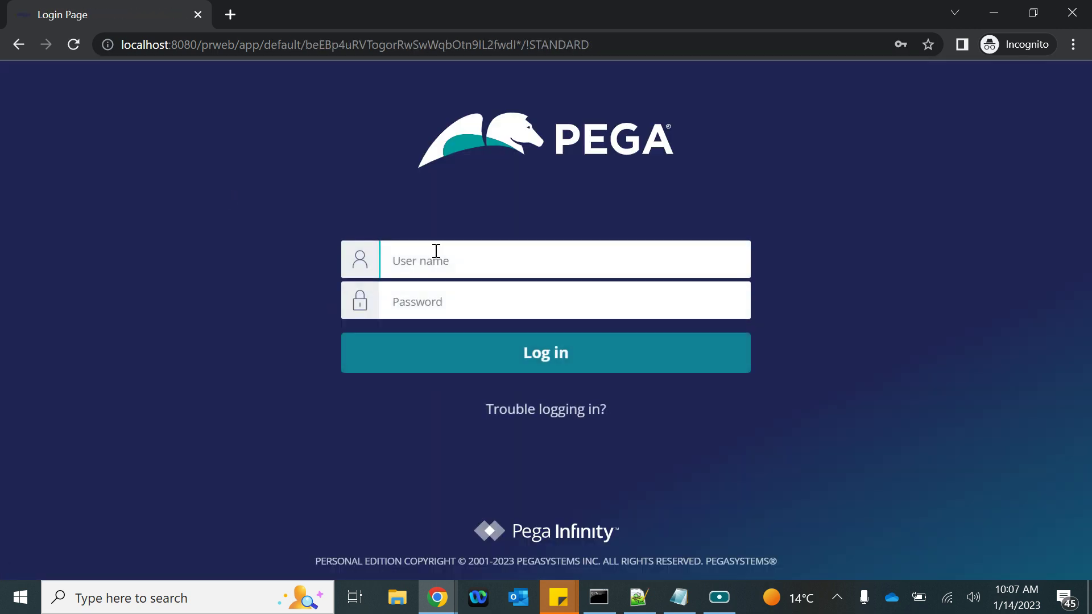
Attempt to sign in as the second reviewer, correcting the user name and resubmitting
left_click(441, 255)
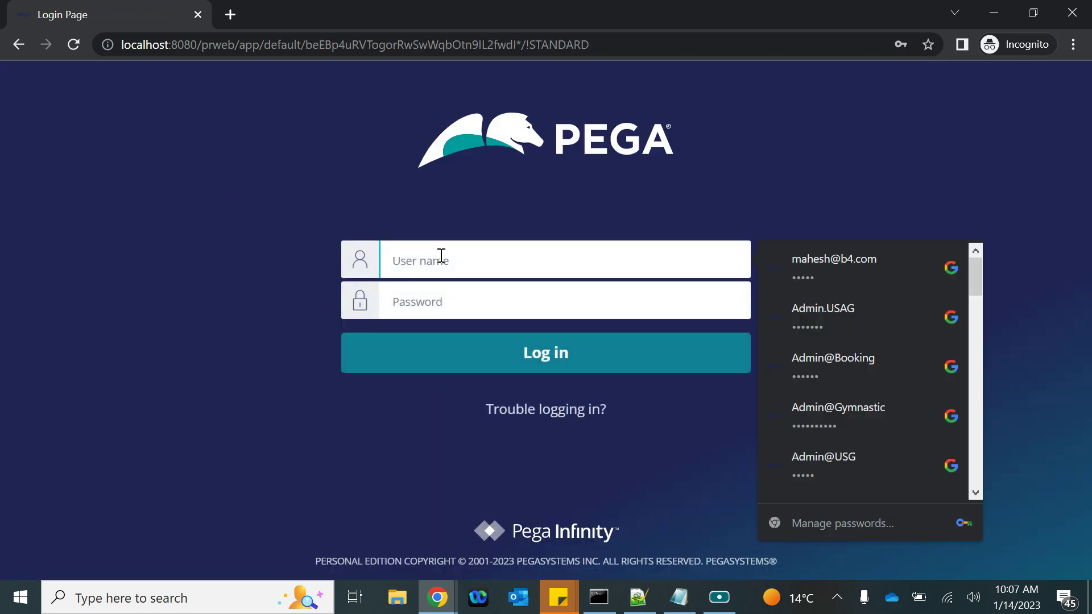
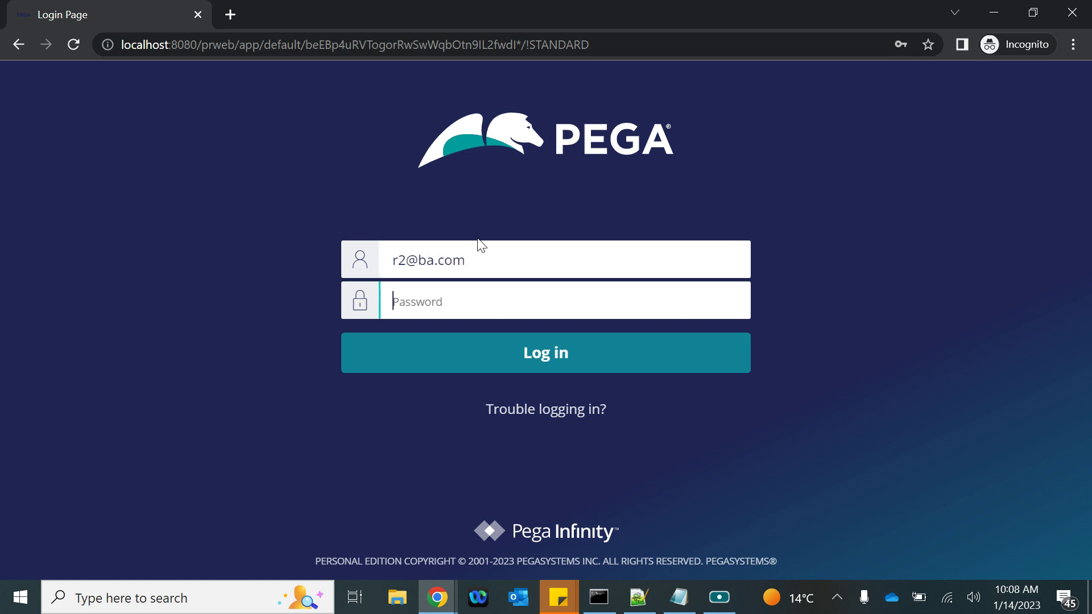
type("rules")
key("Return")
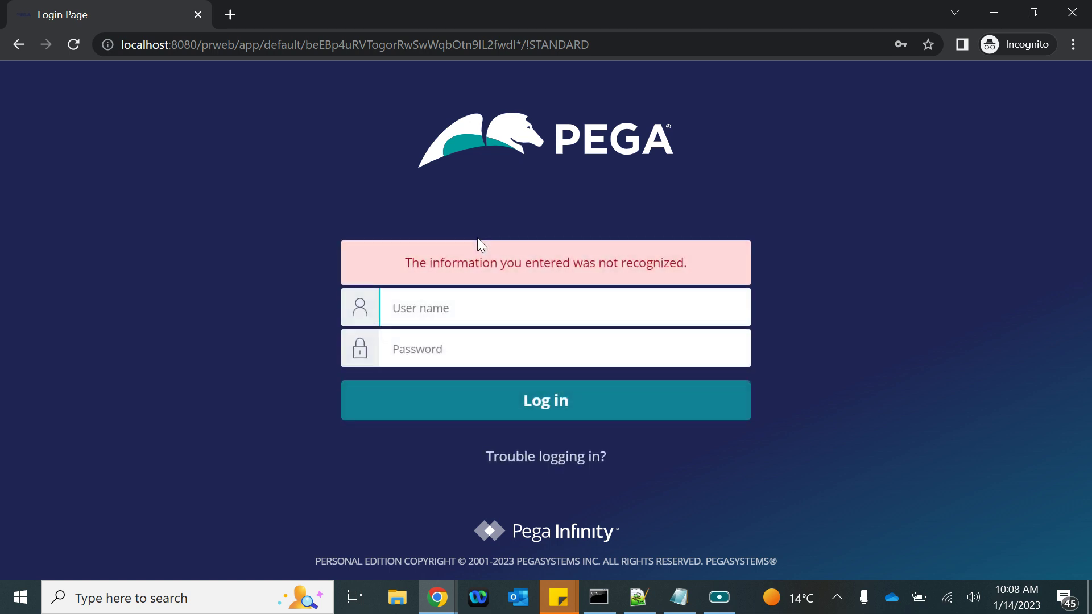
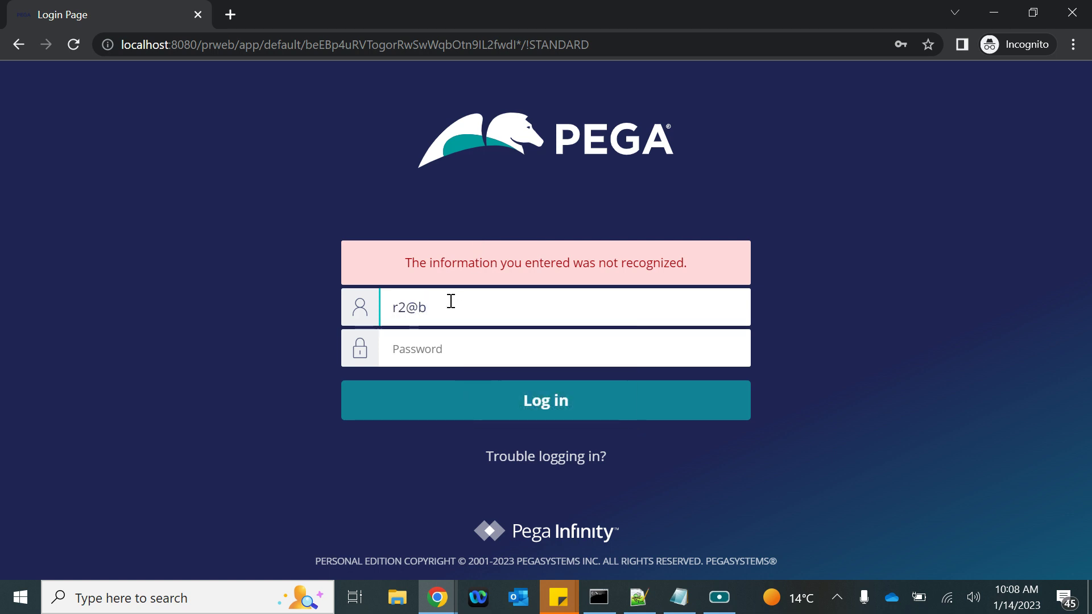
left_click(433, 306)
type("b")
left_click(418, 358)
type("ru")
key("Return")
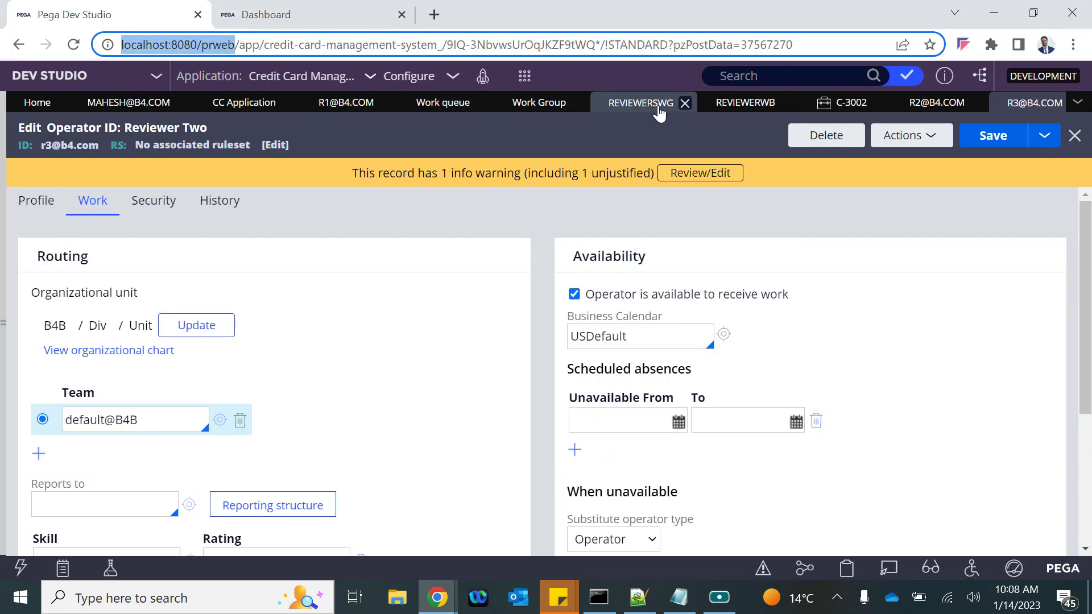
Copy the operator ID from the Dev Studio record, use it as the user name, and sign in
left_click(933, 119)
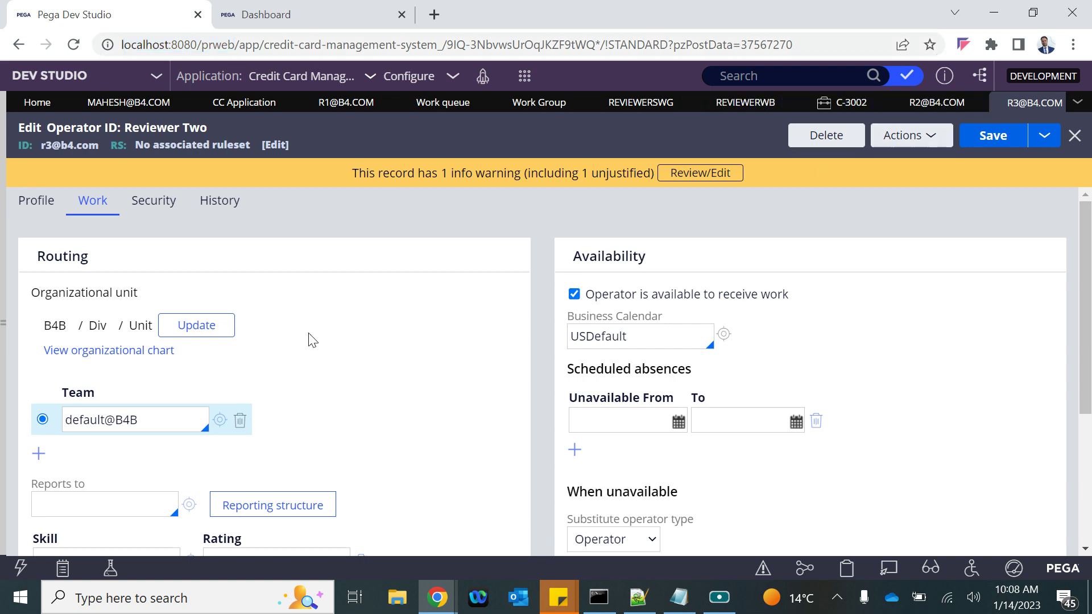
scroll(220, 451, "down", 5)
scroll(200, 422, "up", 5)
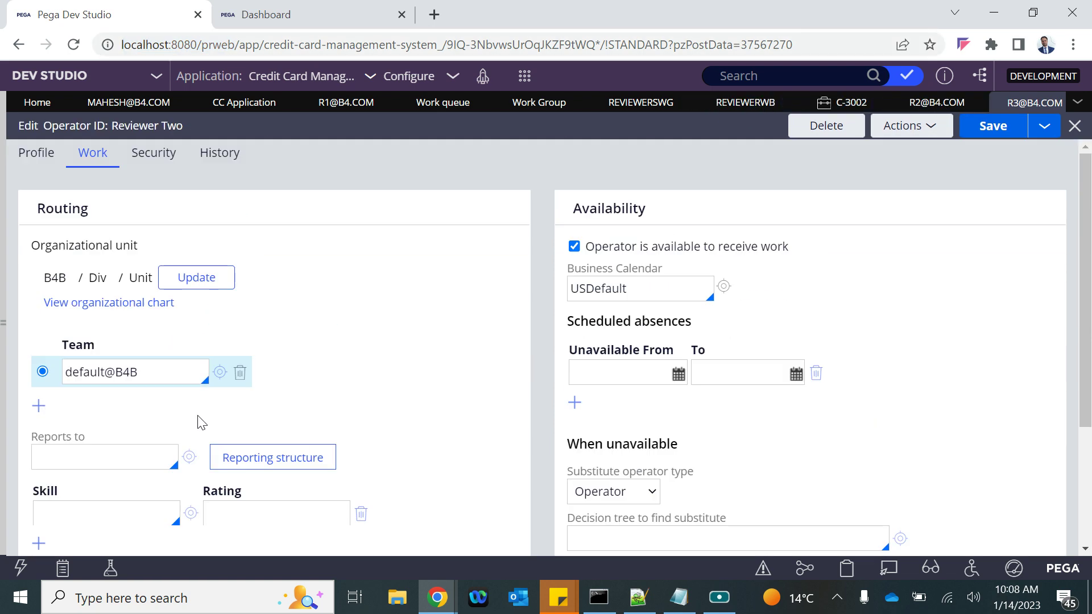
triple_click(73, 151)
key("ctrl+c")
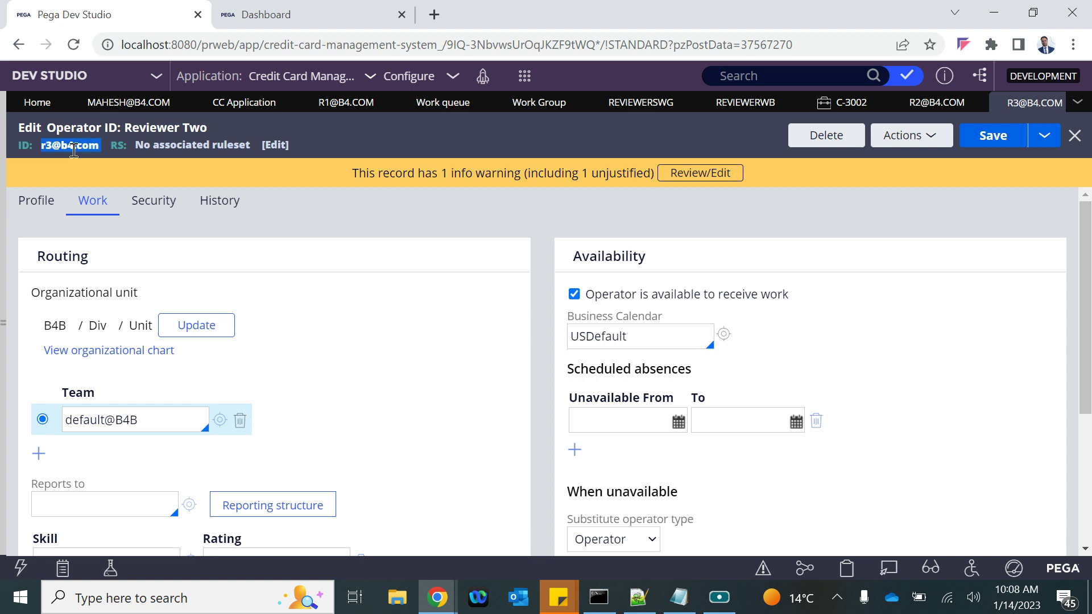
key("alt+Tab")
key("ctrl+v")
left_click(451, 342)
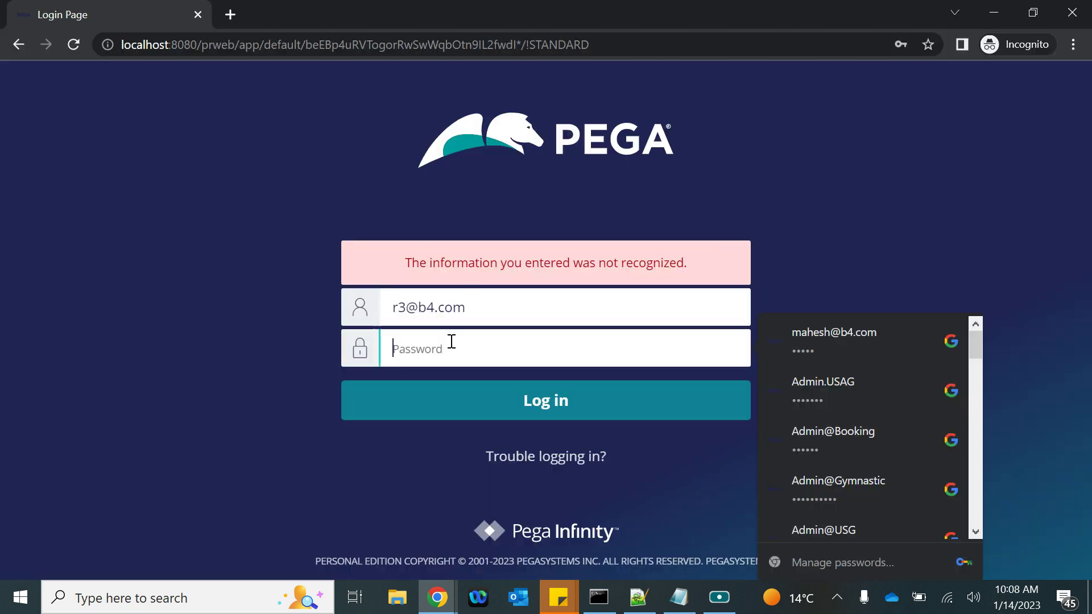
type("•••••")
key("Return")
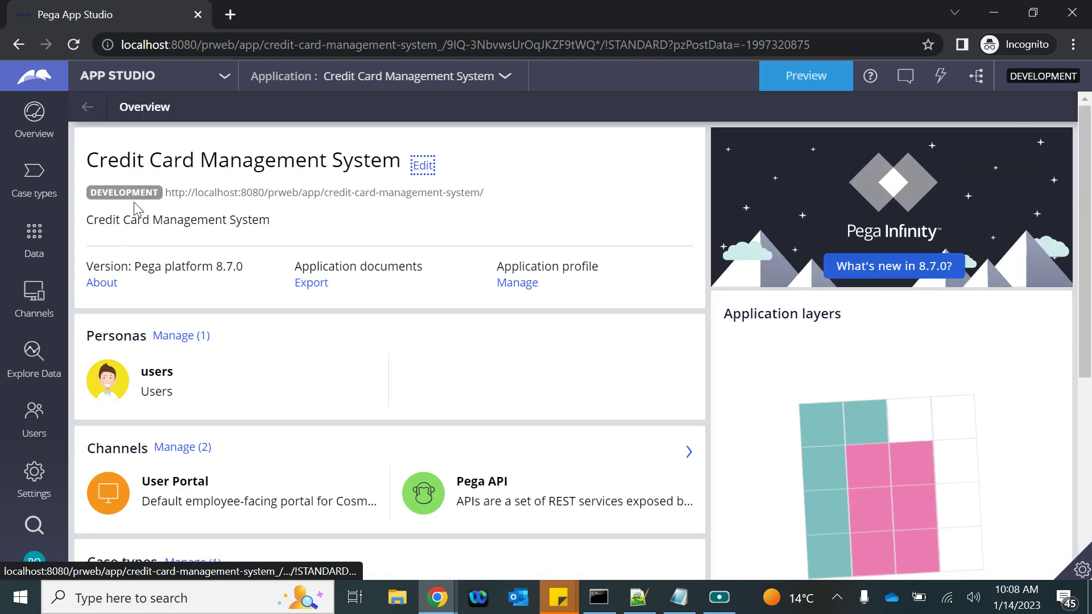
Preview the user portal and open its Dashboard
left_click(823, 77)
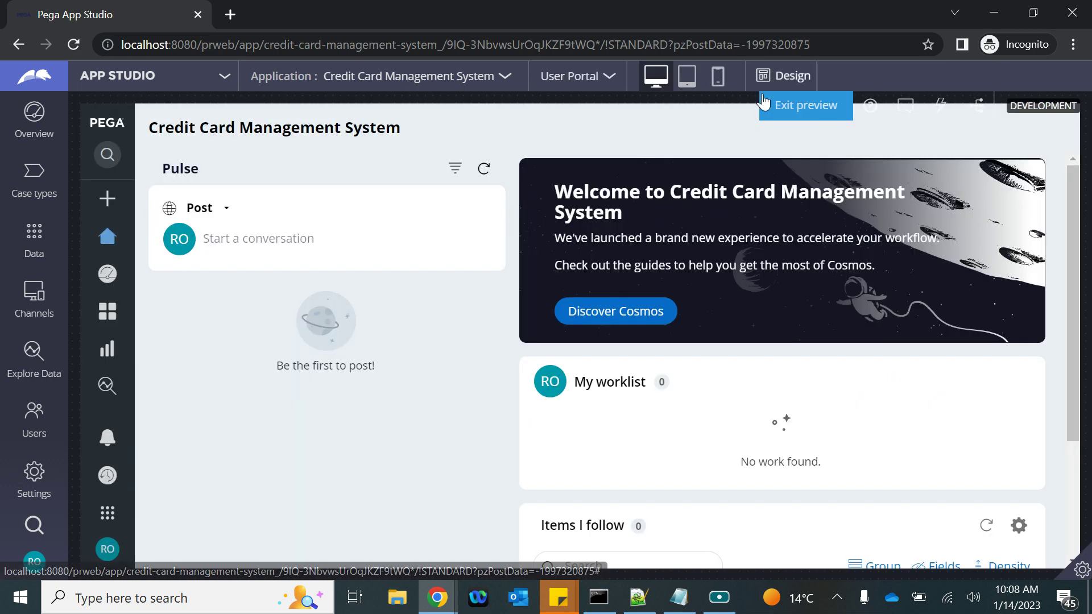
mouse_move(110, 278)
left_click(147, 270)
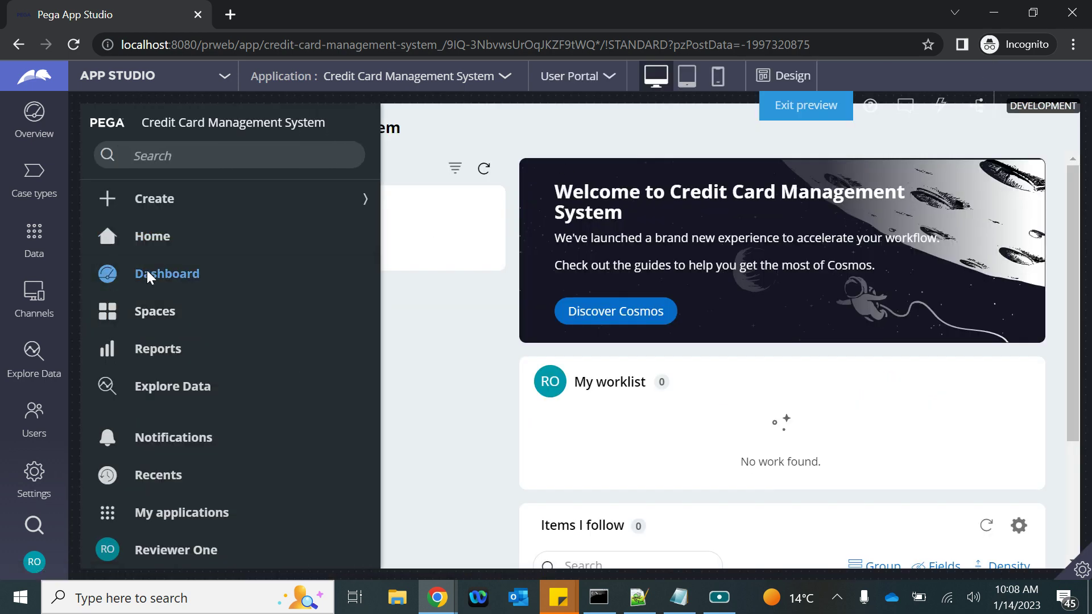
scroll(782, 366, "down", 3)
scroll(784, 364, "up", 3)
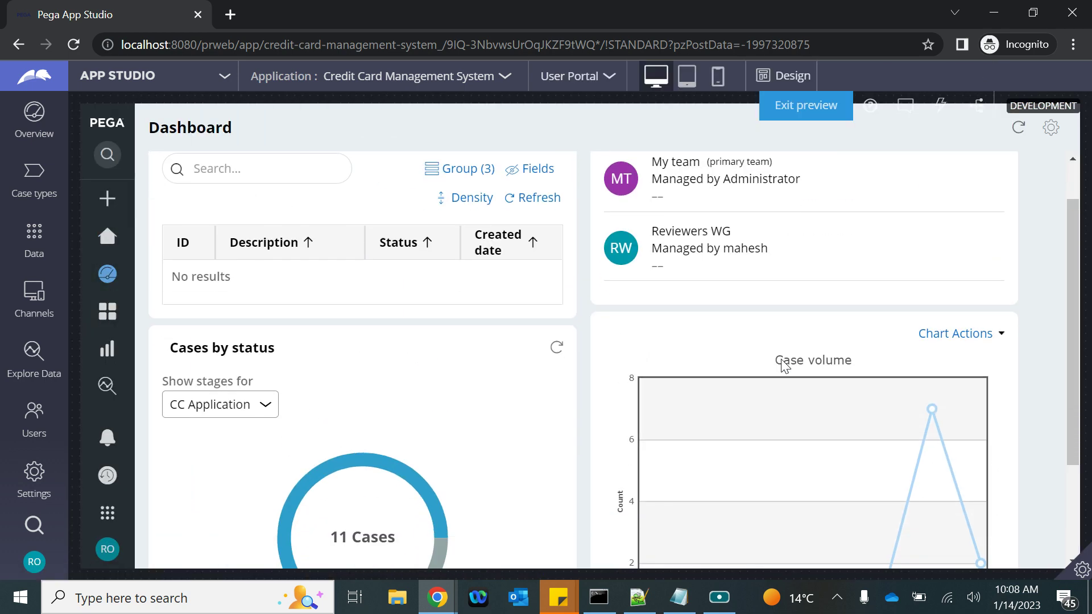
Add a Team work list widget to the dashboard's right slot and publish it
left_click(1051, 128)
scroll(912, 377, "down", 5)
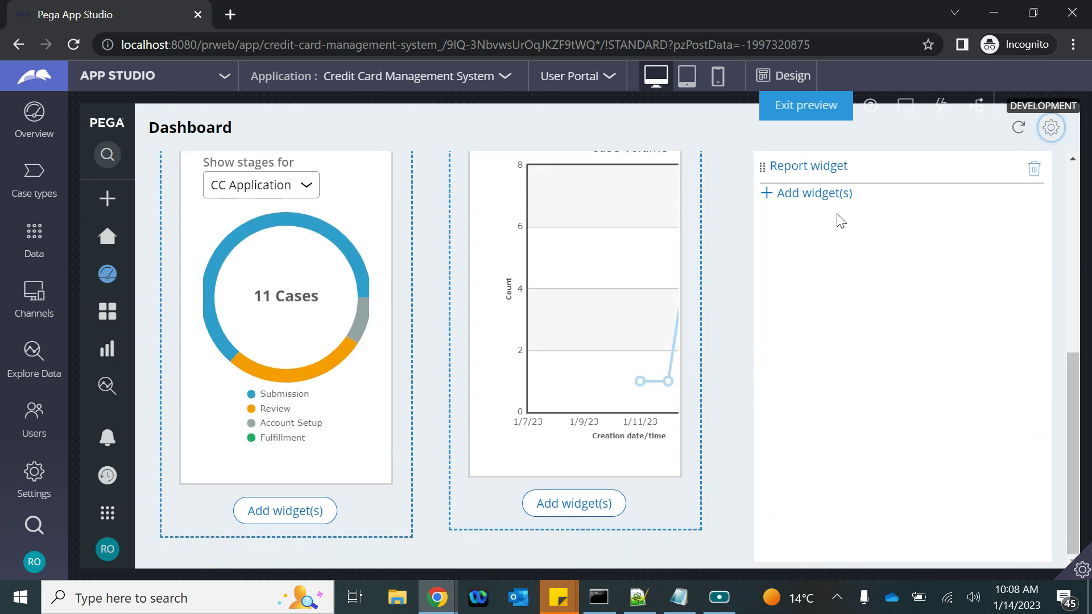
left_click(808, 194)
scroll(588, 442, "down", 6)
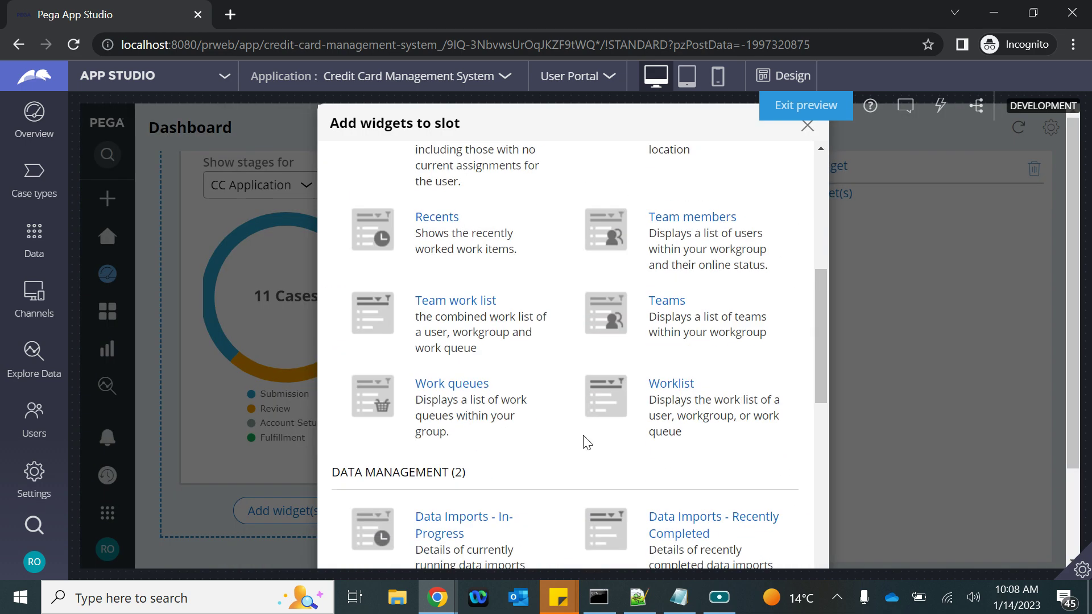
scroll(512, 337, "down", 10)
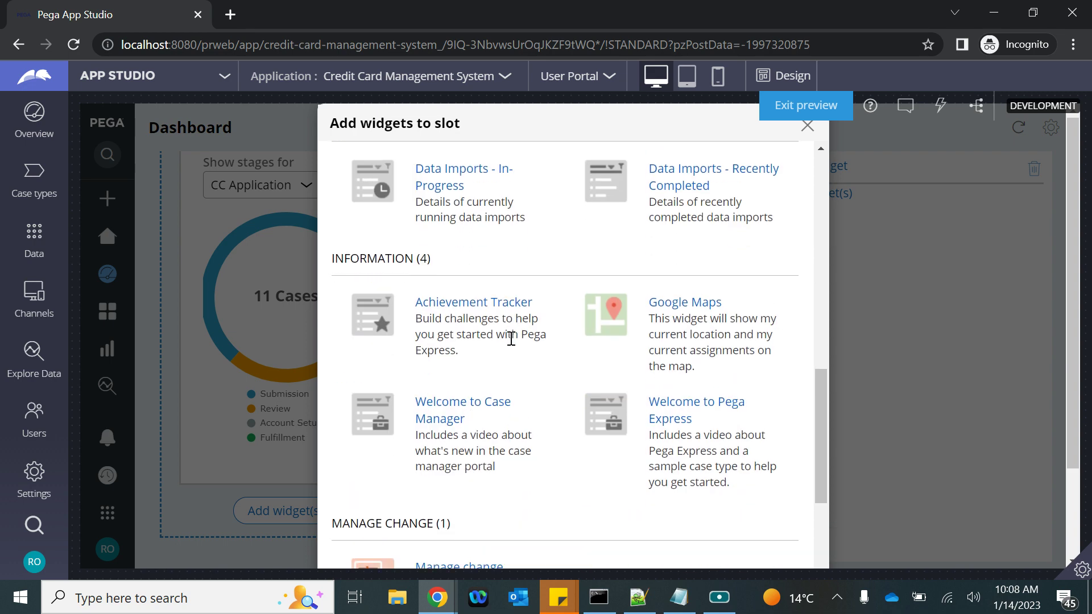
left_click(746, 540)
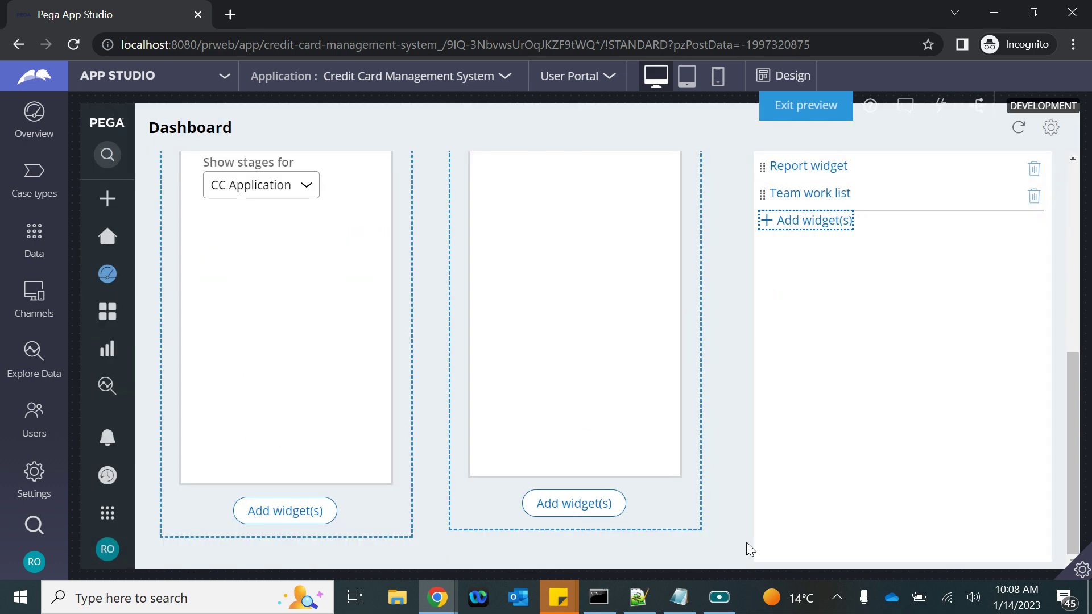
scroll(923, 197, "up", 2)
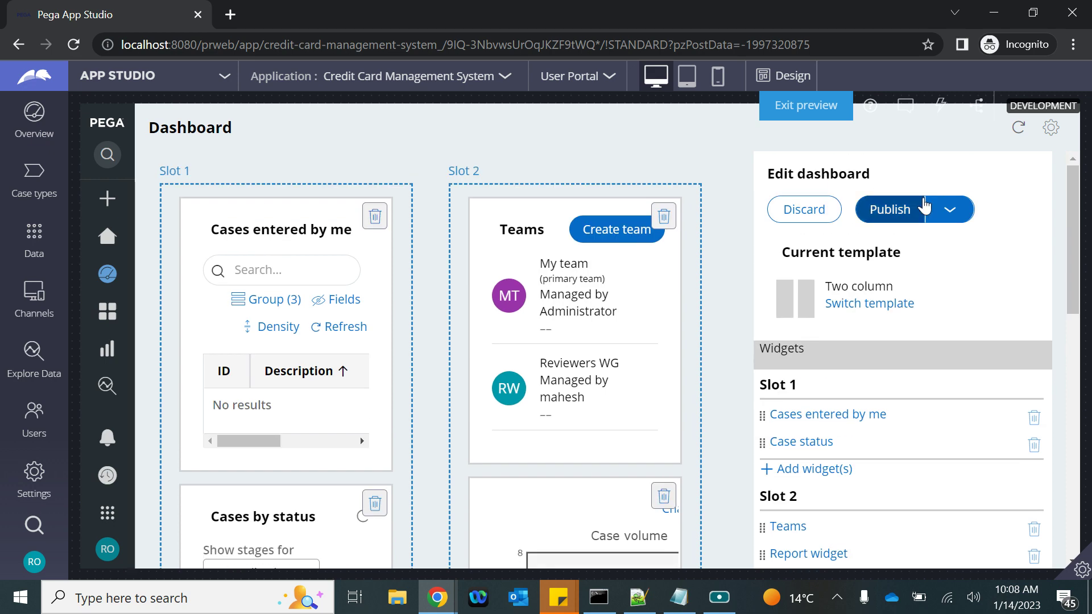
left_click(883, 211)
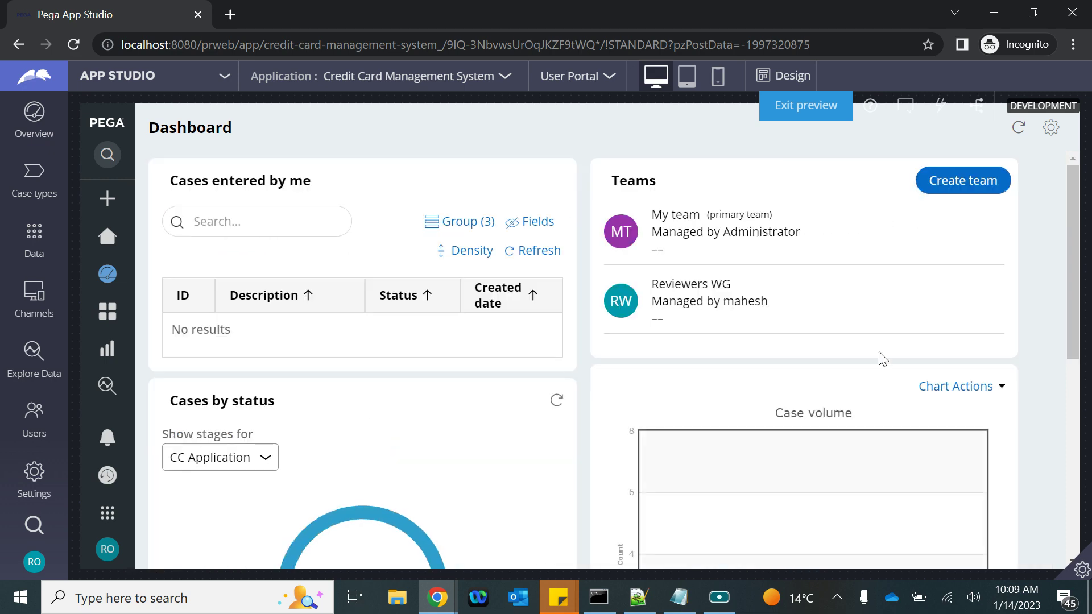
scroll(880, 358, "down", 5)
Check which users and teams My worklist offers, then switch to the Dev Studio Reviewer Two record
left_click(750, 385)
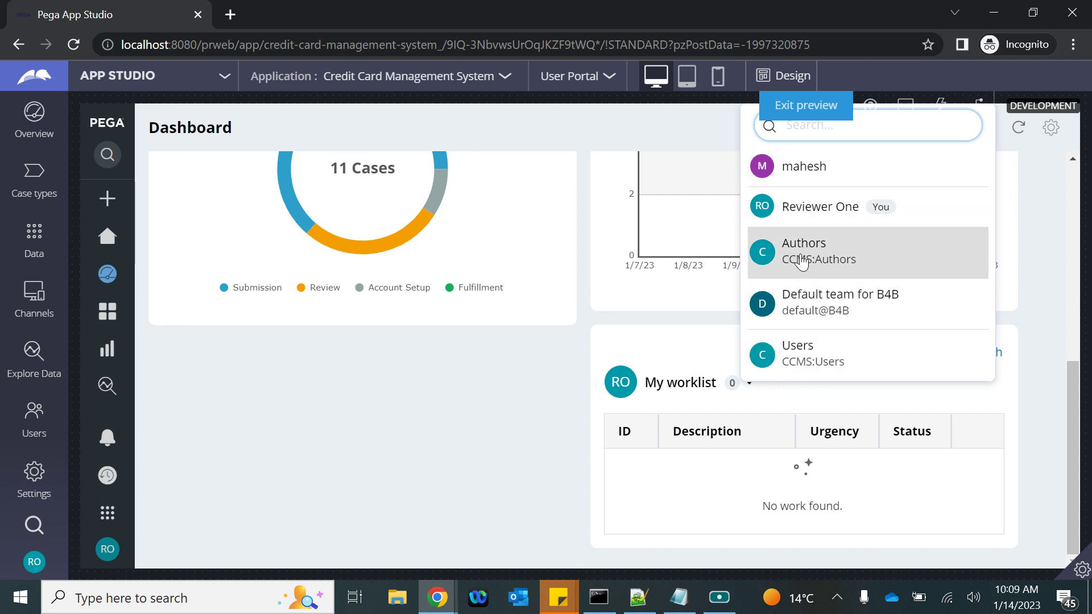
left_click(437, 597)
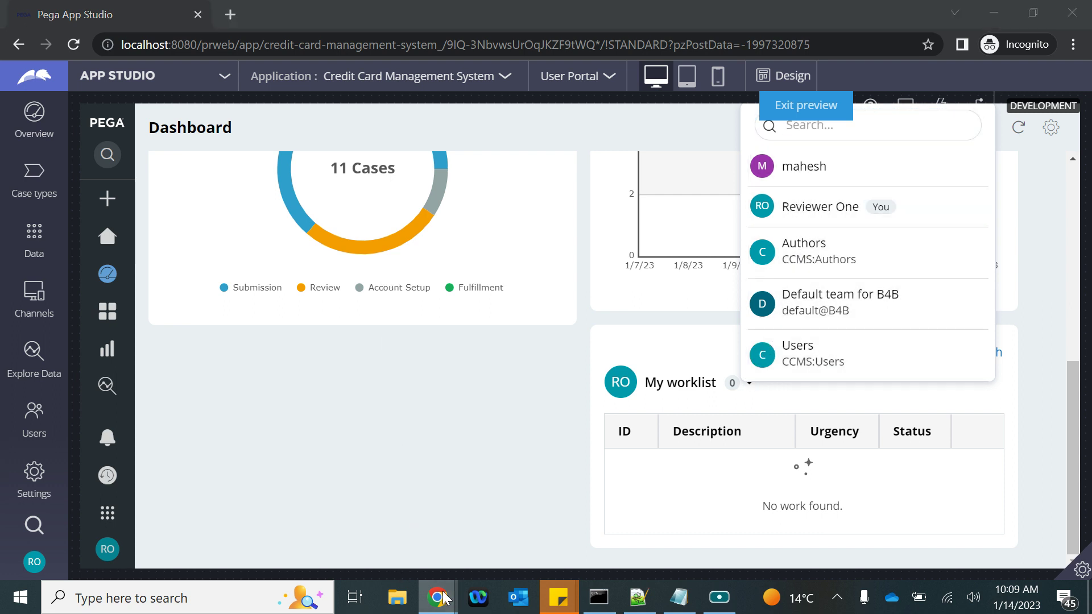
left_click(263, 516)
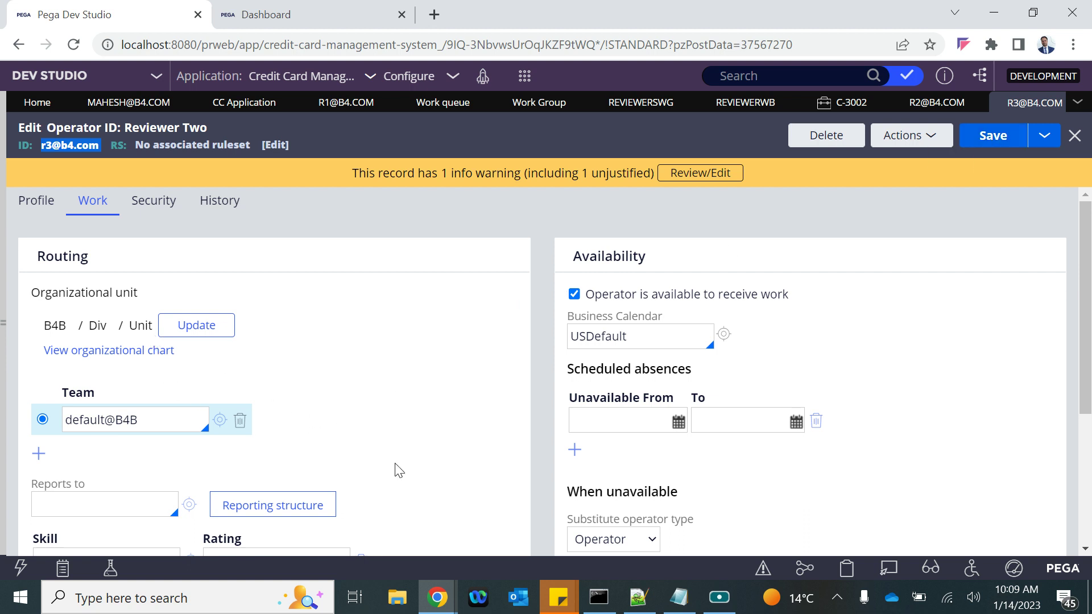
Add ReviewerWB as Reviewer Two's work queue and save the operator record
scroll(291, 337, "down", 1)
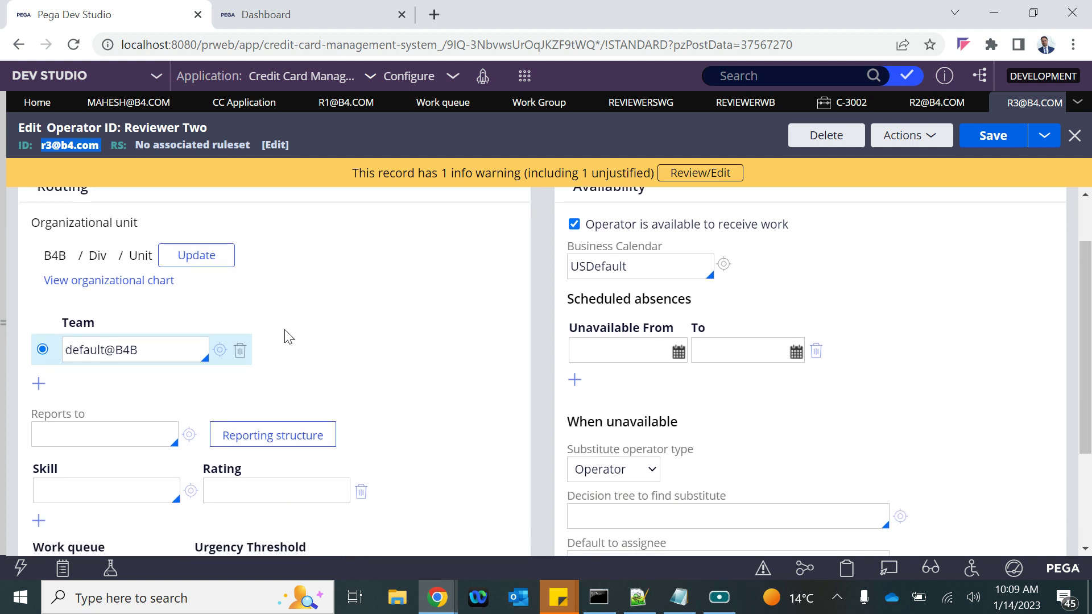
scroll(287, 337, "down", 2)
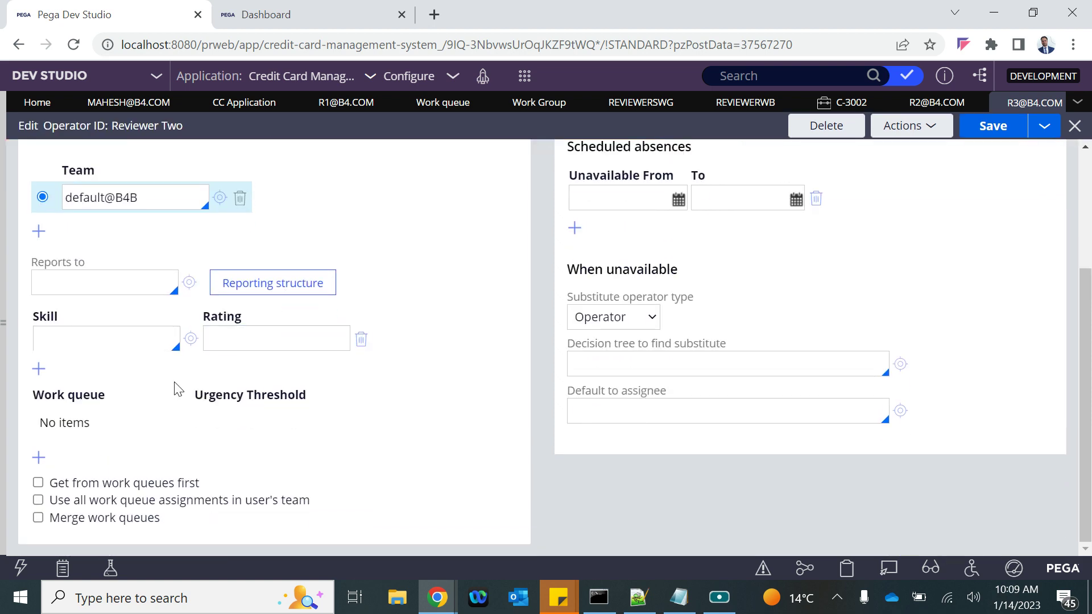
scroll(112, 302, "up", 3)
scroll(39, 368, "down", 3)
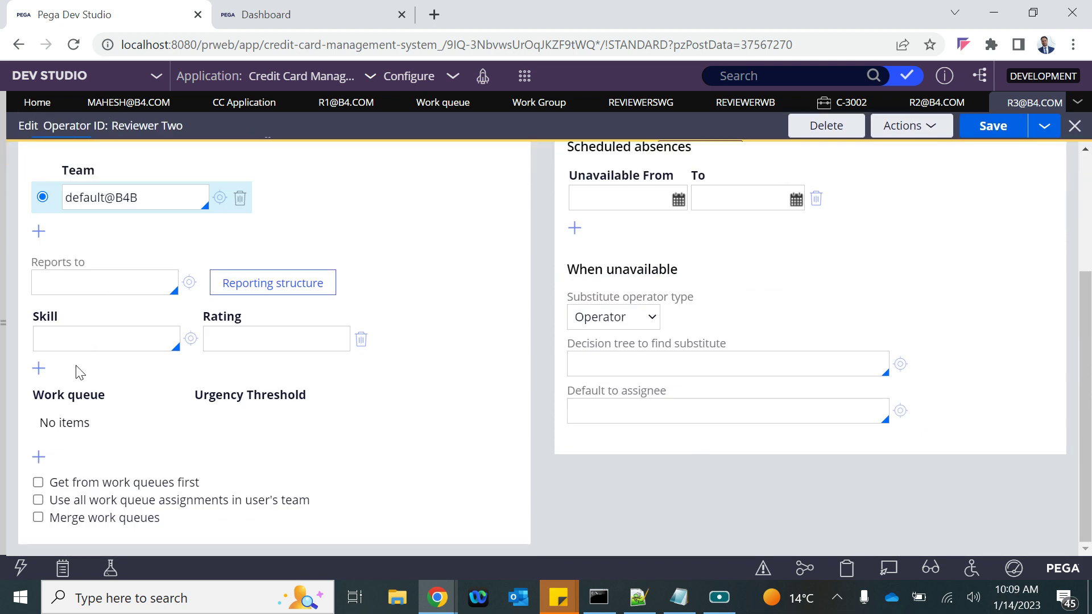
left_click(38, 457)
left_click(94, 421)
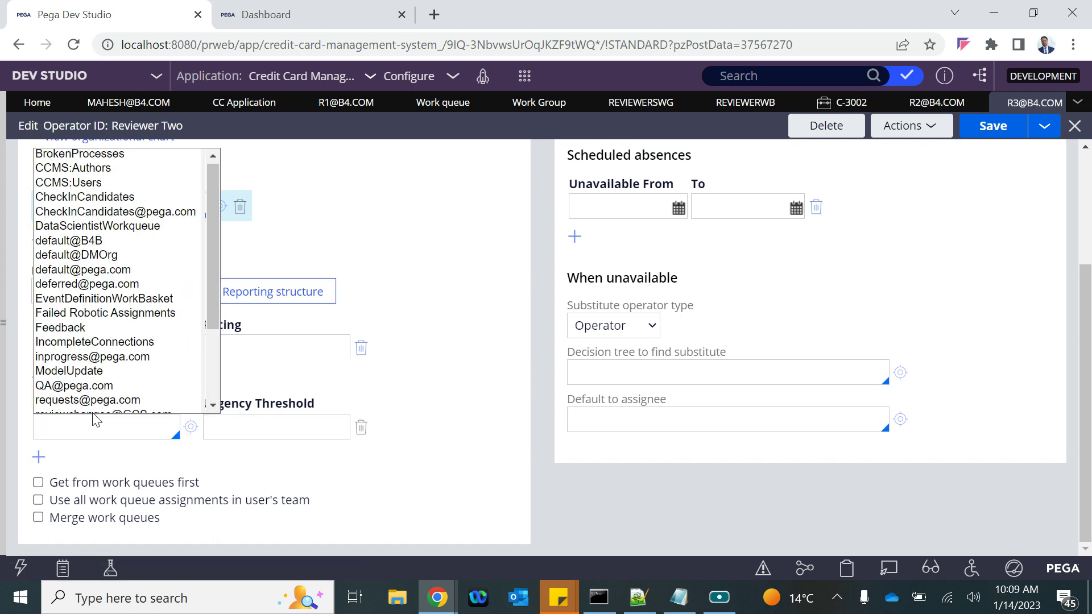
type("re")
key("Down")
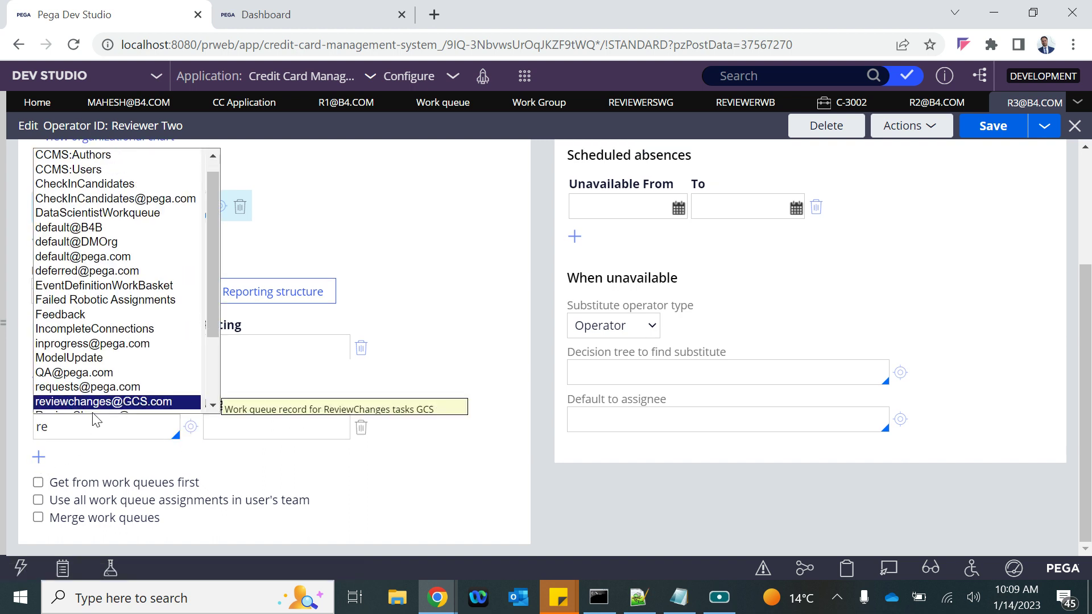
key("Down")
key("Down")
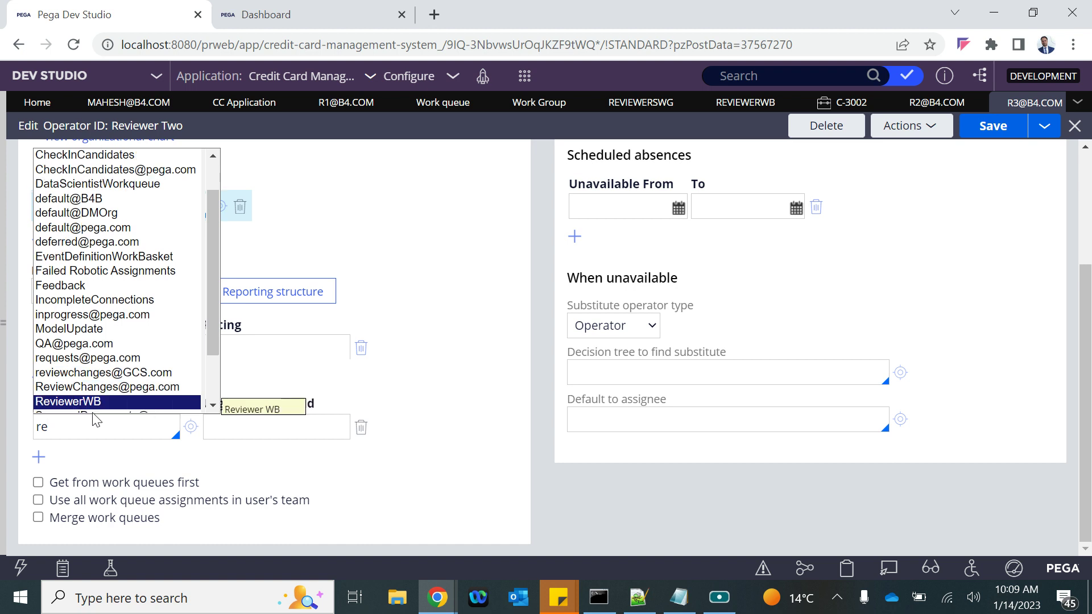
key("Return")
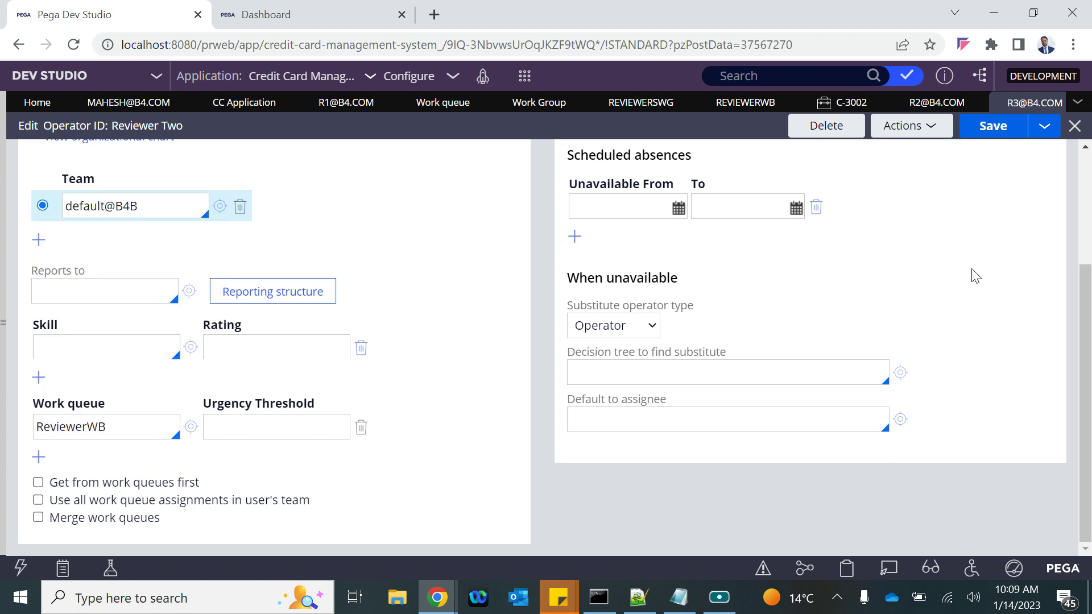
left_click(997, 141)
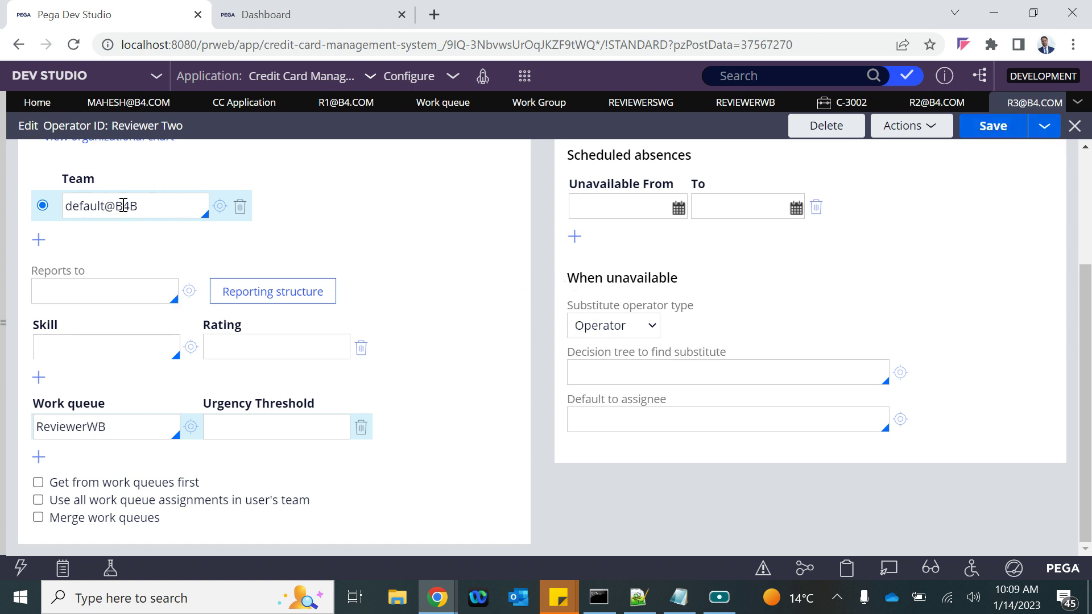
left_click_drag(122, 426, 41, 416)
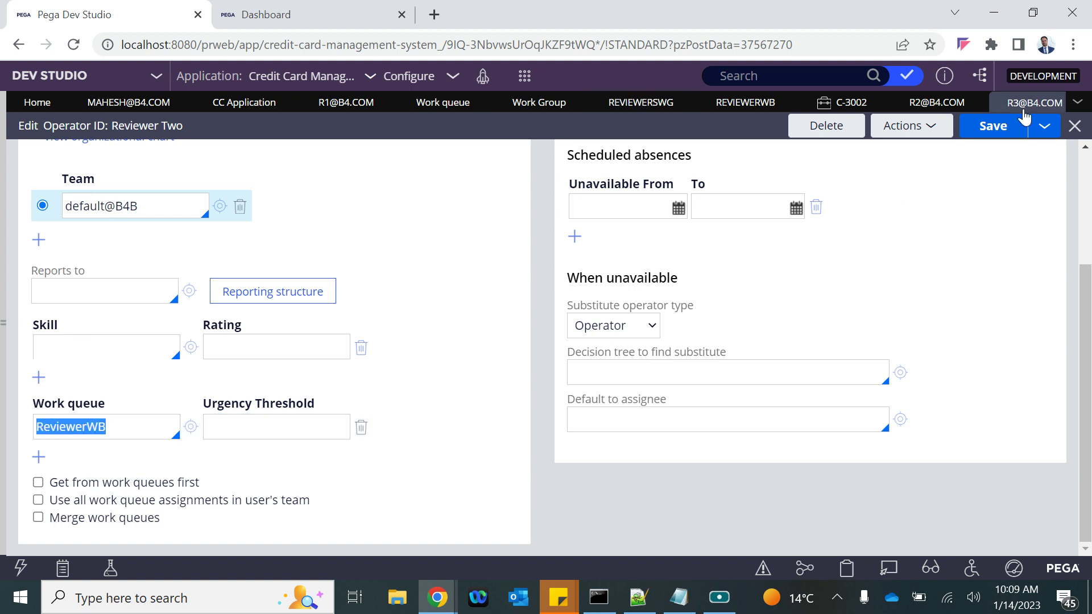
left_click(999, 128)
Log off in App Studio and sign back in with the Reviewer Two operator's credentials
mouse_move(445, 596)
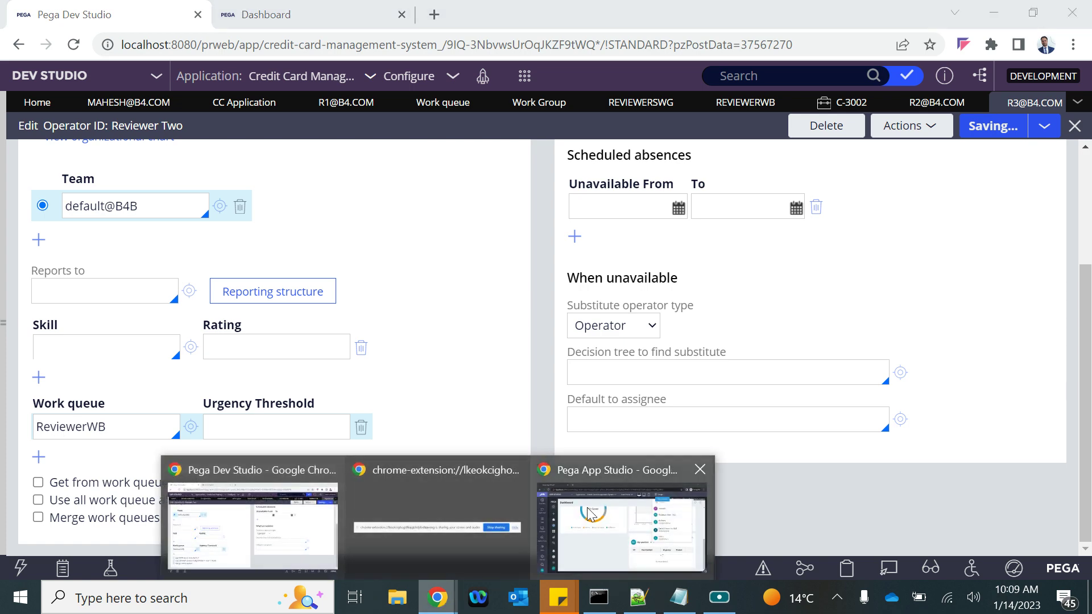
left_click(594, 514)
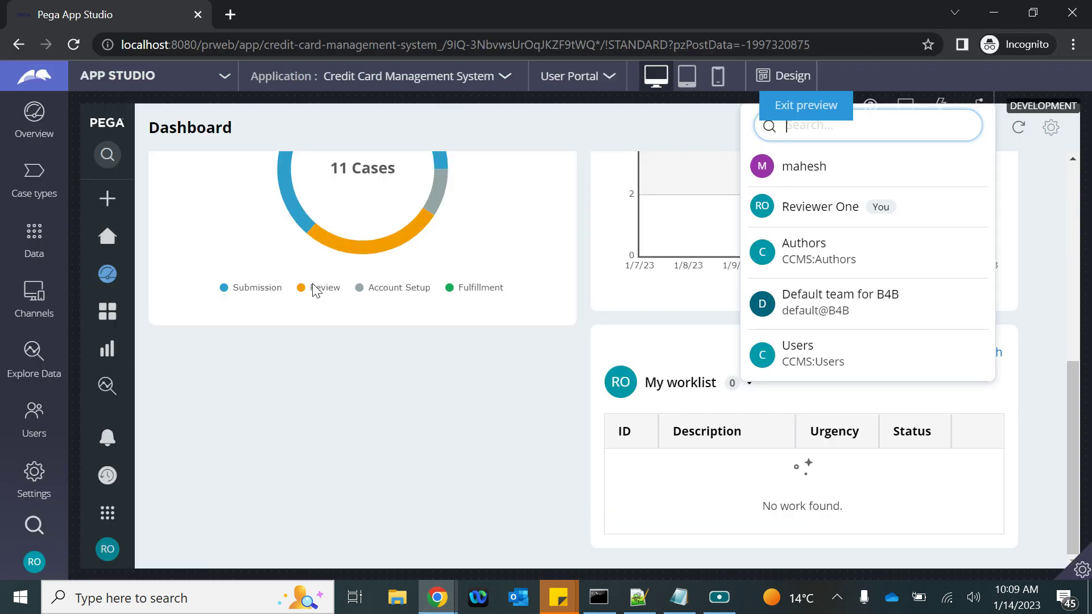
left_click(34, 560)
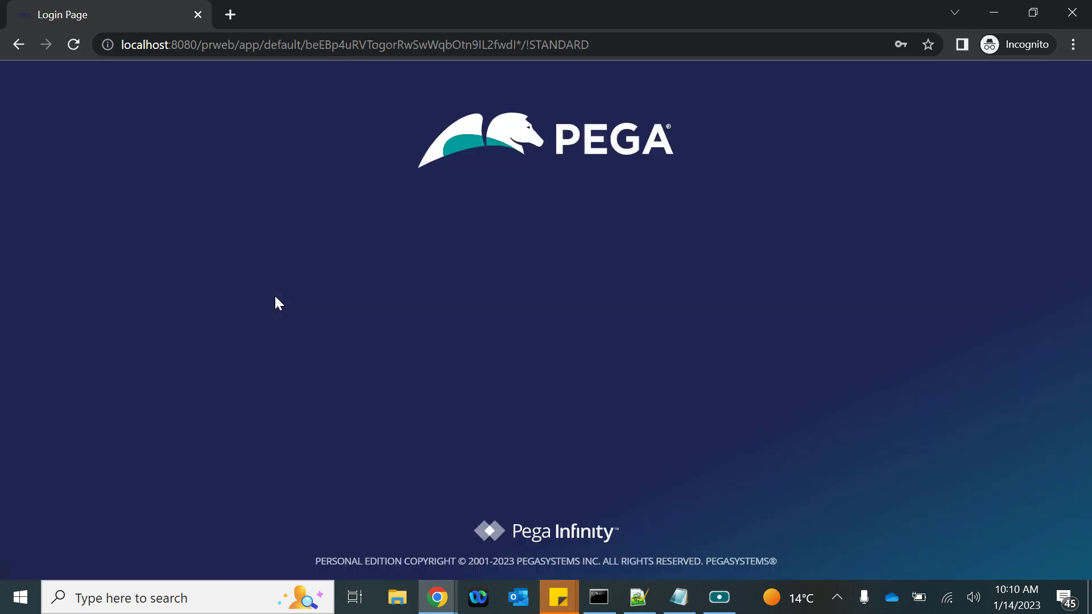
key("ctrl+v")
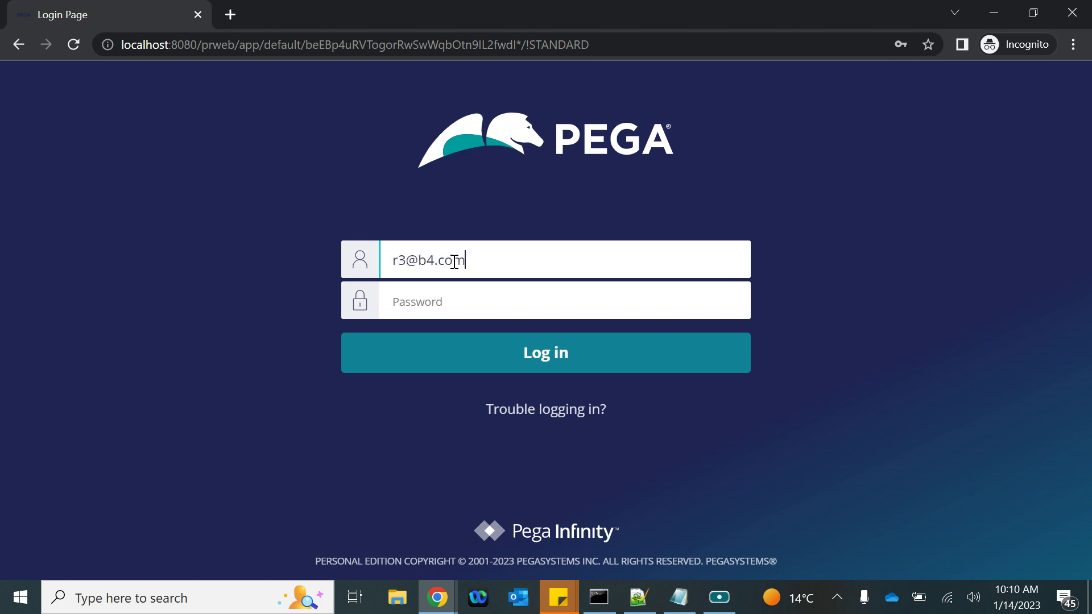
left_click(420, 306)
type("rules")
key("Return")
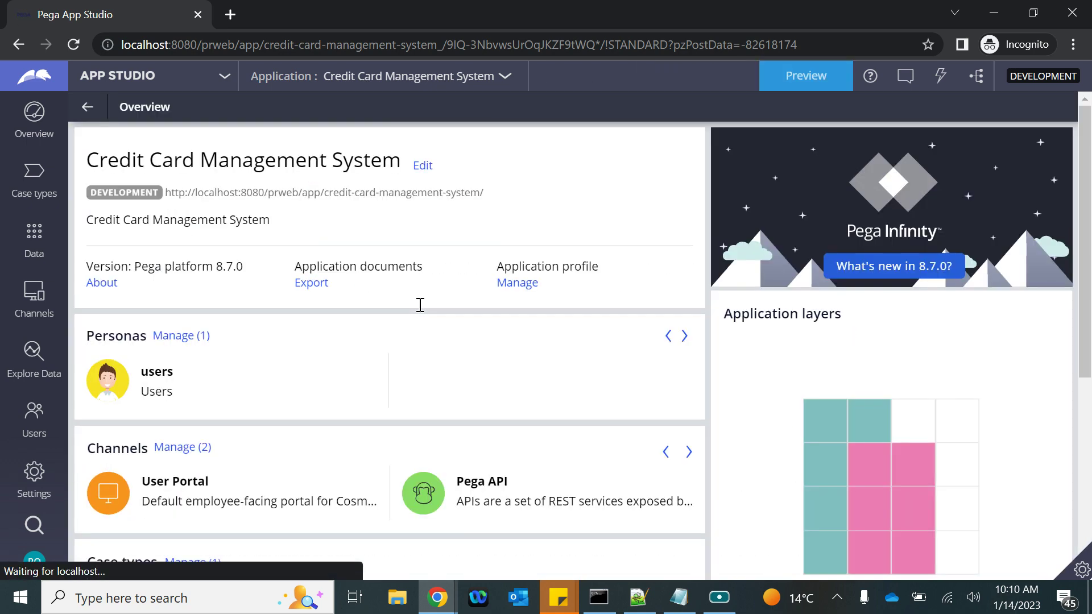
Preview the user portal Dashboard, check the My worklist options, then switch to Dev Studio
left_click(818, 77)
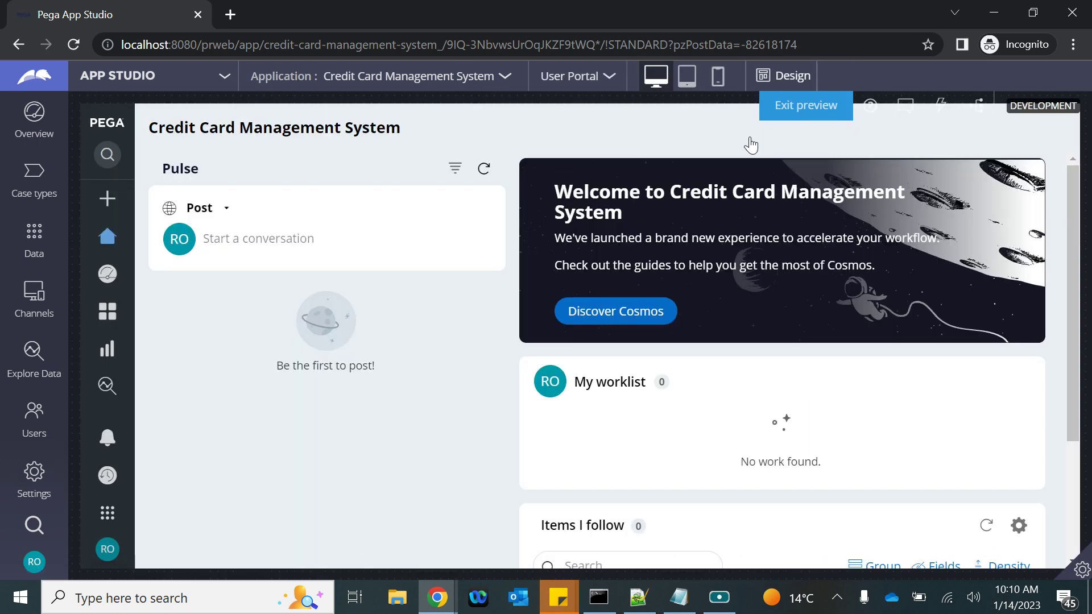
scroll(639, 481, "down", 3)
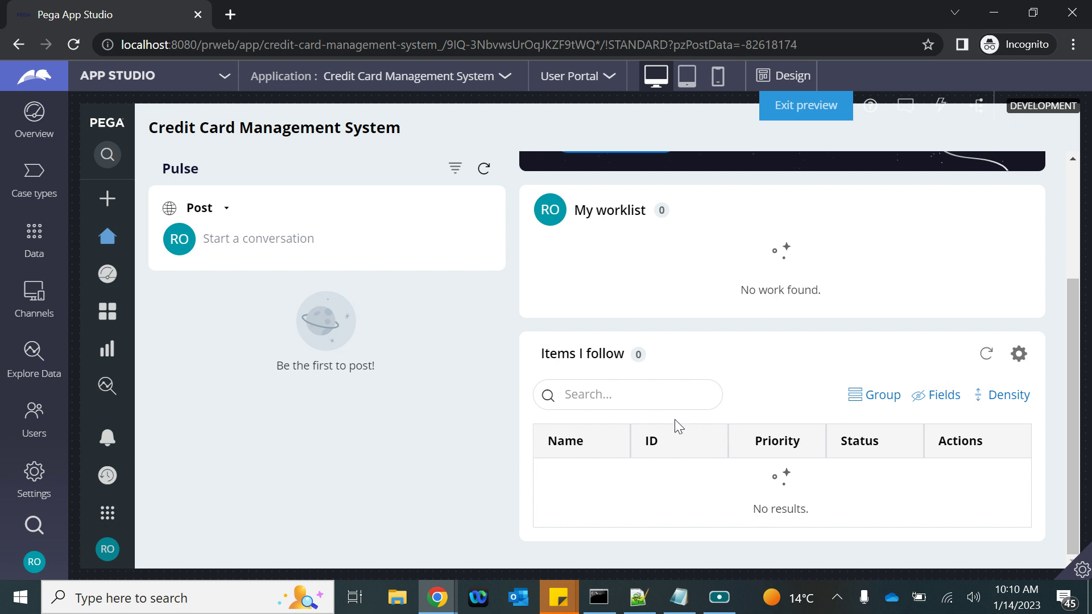
scroll(710, 345, "up", 3)
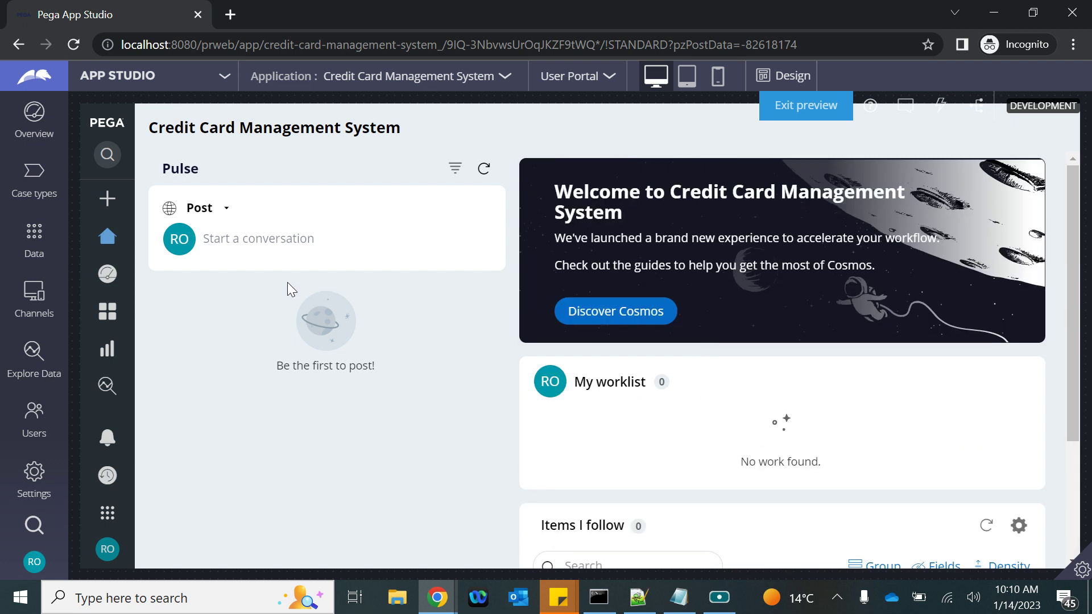
left_click(107, 273)
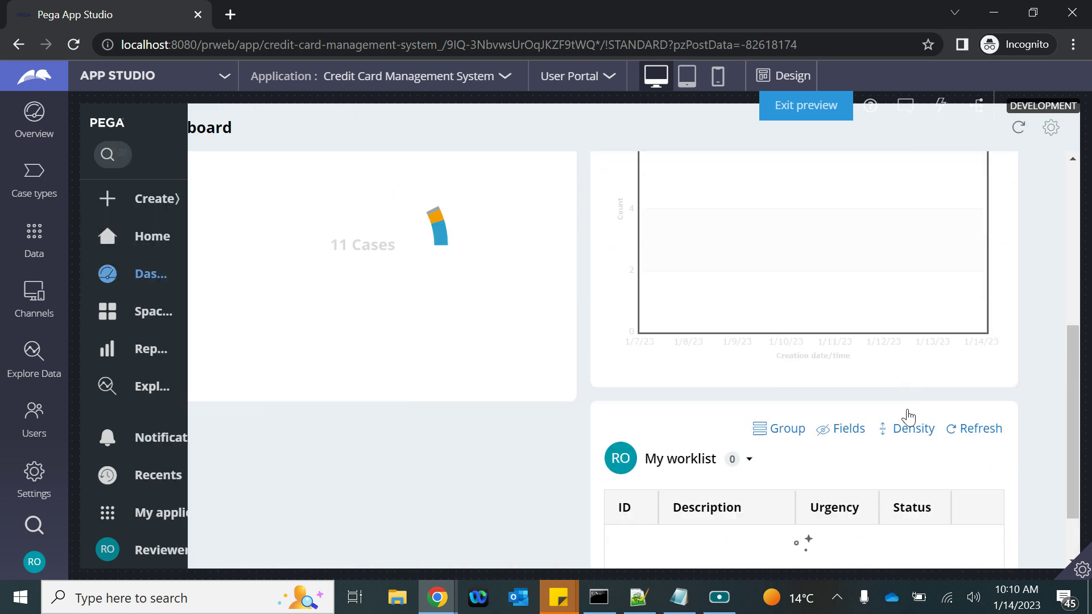
scroll(908, 416, "down", 2)
left_click(751, 387)
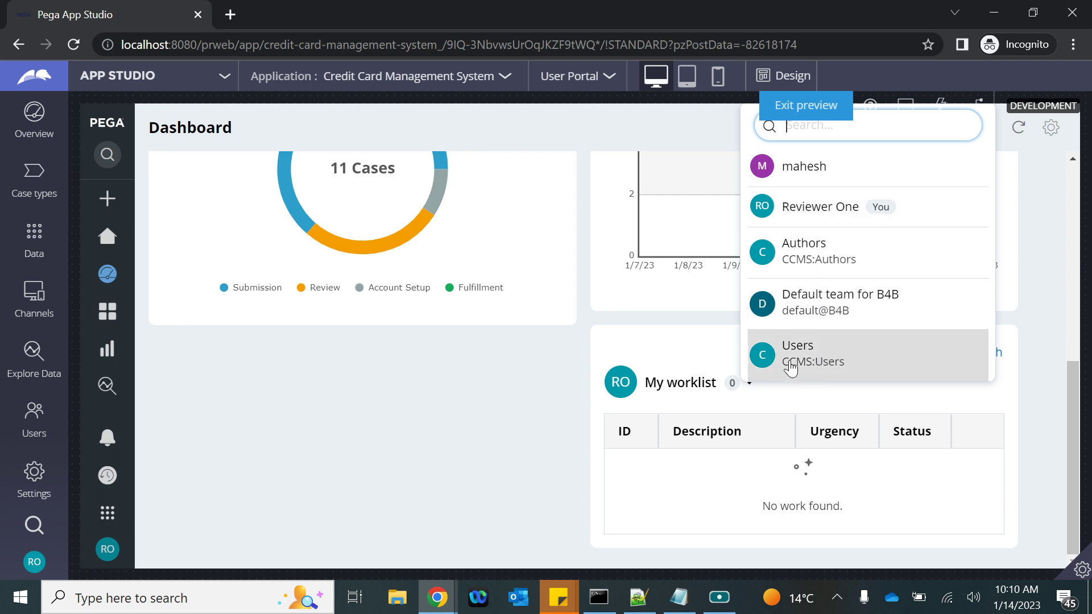
scroll(574, 276, "up", 3)
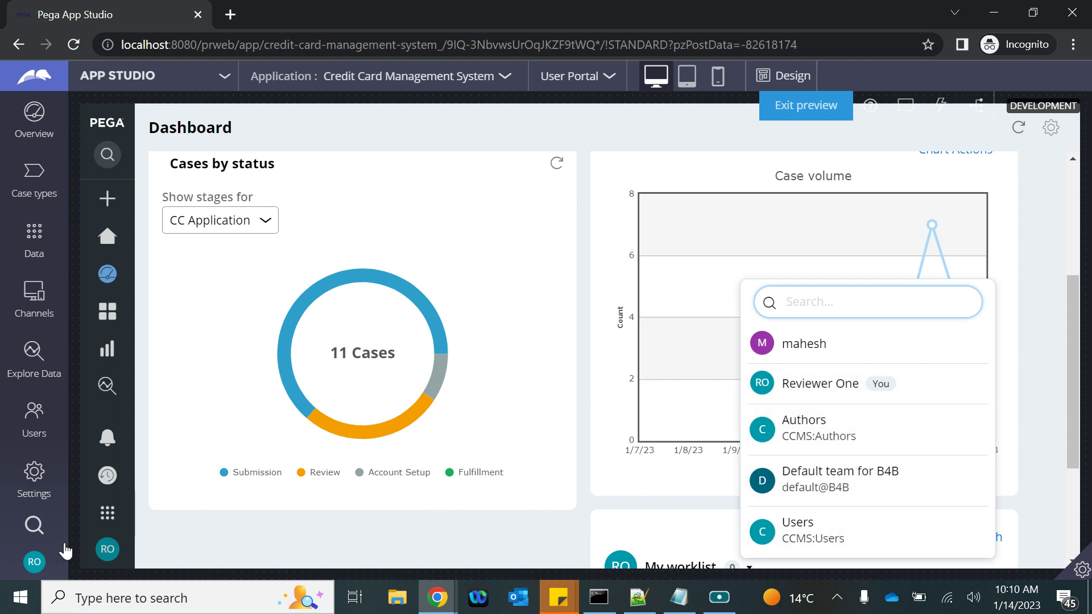
left_click(176, 79)
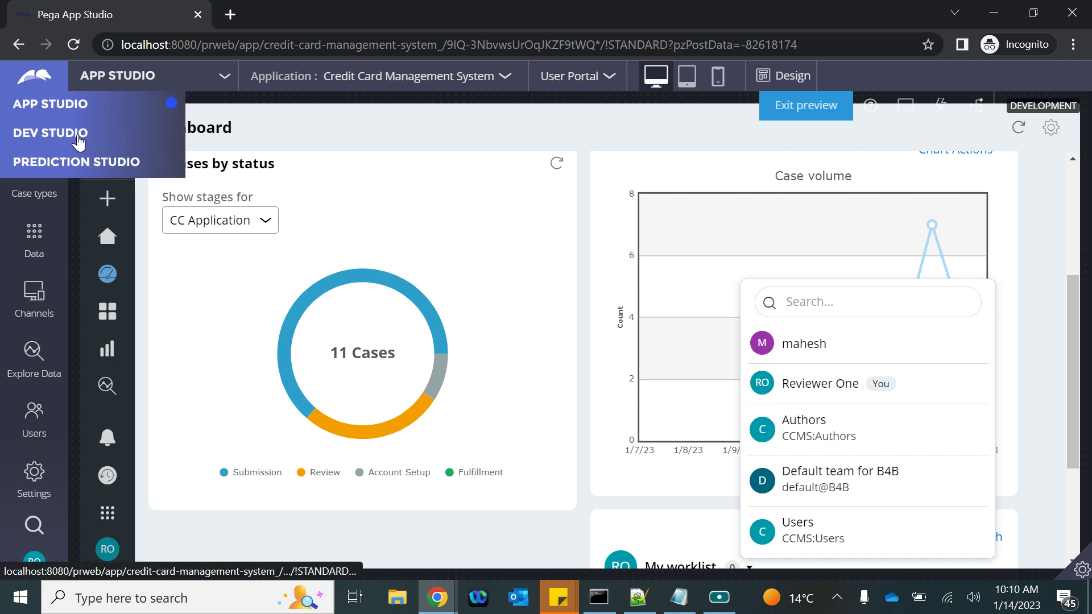
left_click(78, 136)
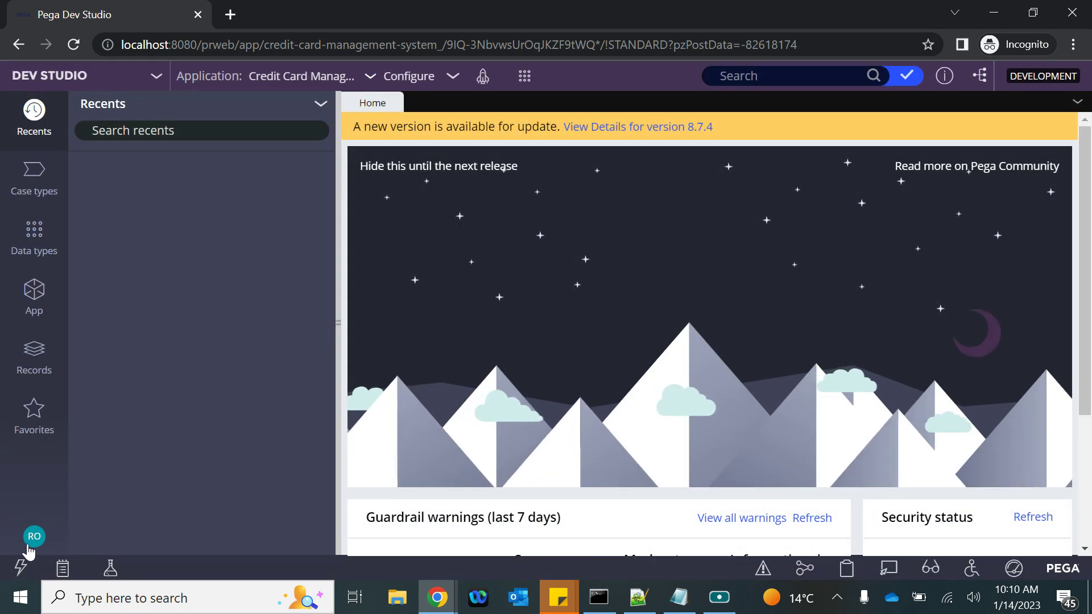
In the current operator record, change Full name to Reviewer Three, set the email digit to 3, and save
left_click(30, 545)
left_click(54, 447)
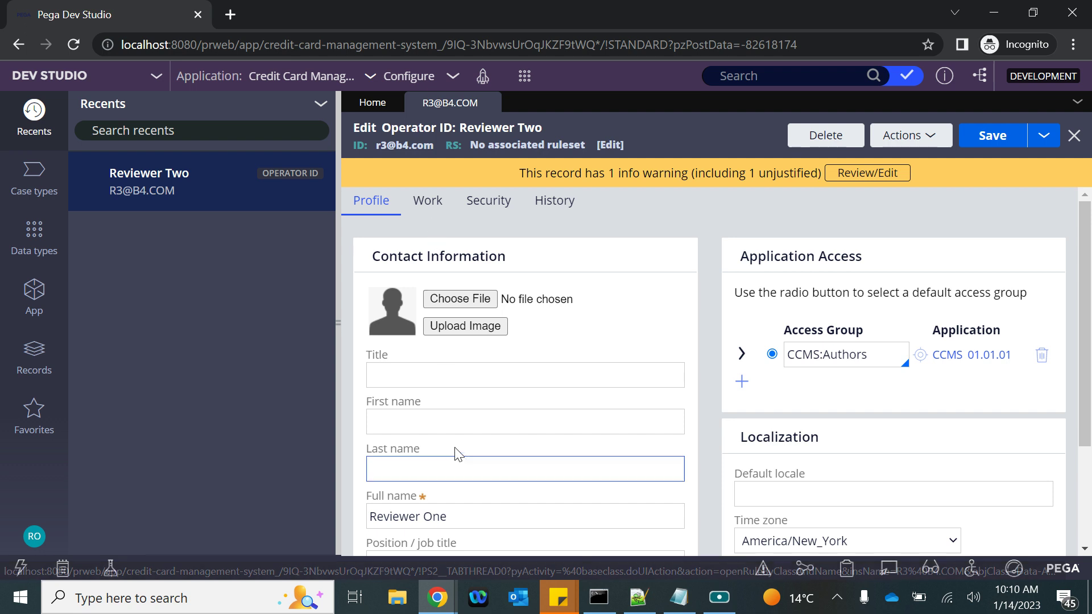
scroll(446, 447, "down", 3)
left_click(435, 372)
double_click(436, 373)
type("Three")
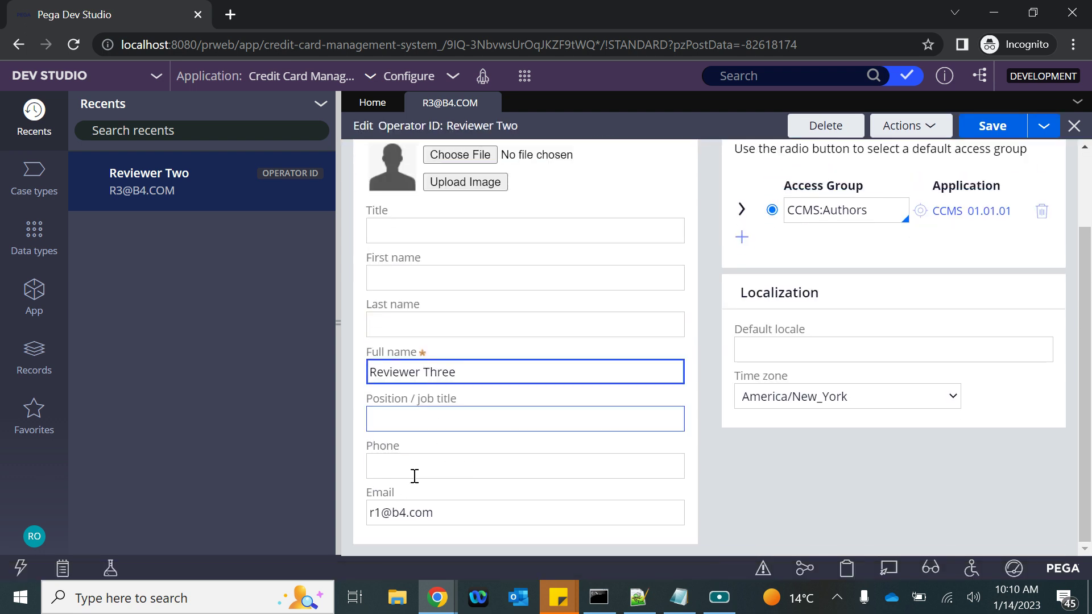
left_click(382, 514)
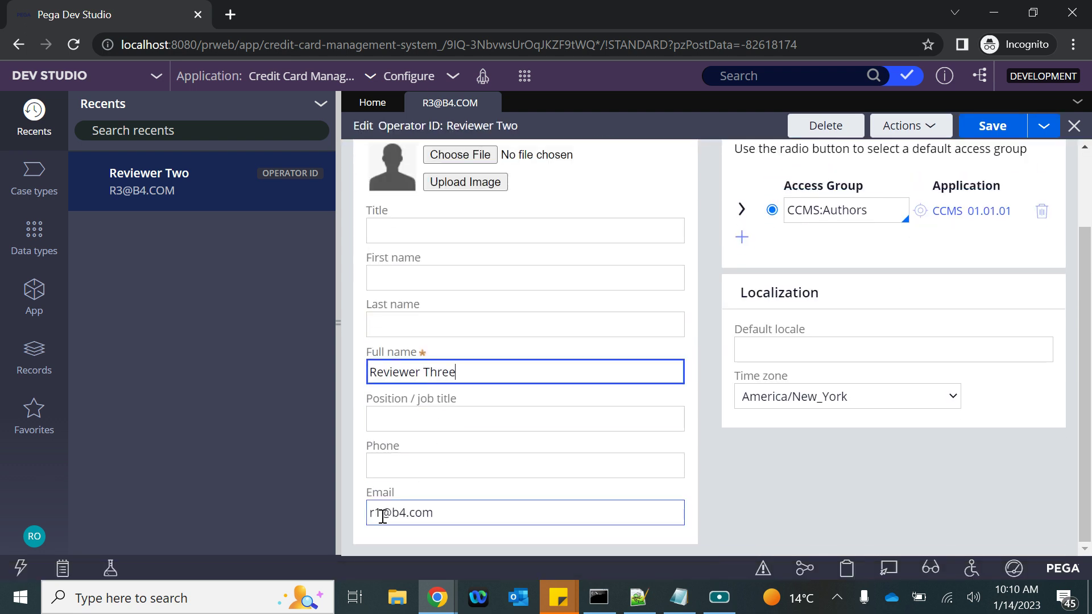
key("BackSpace")
type("3")
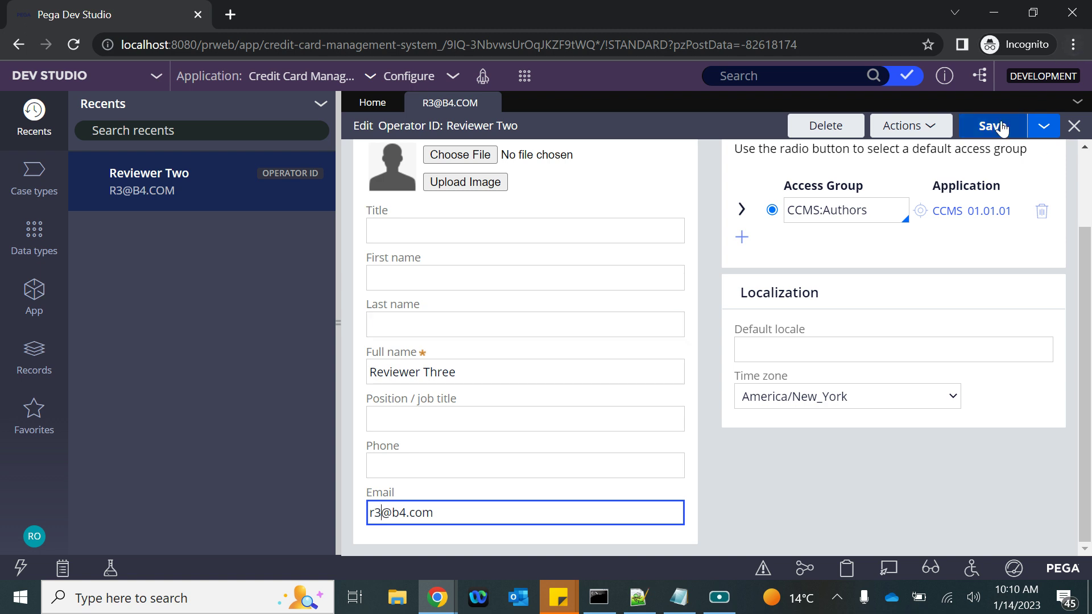
left_click(993, 126)
Review the operator's Work routing settings and launch the User Portal in a new tab
left_click(427, 200)
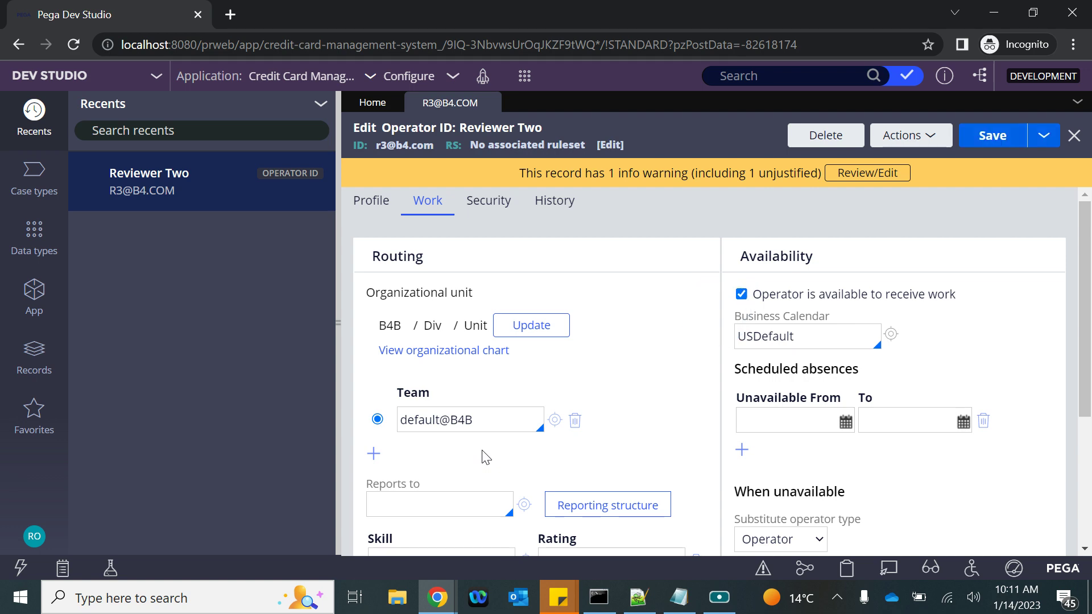
scroll(486, 458, "down", 4)
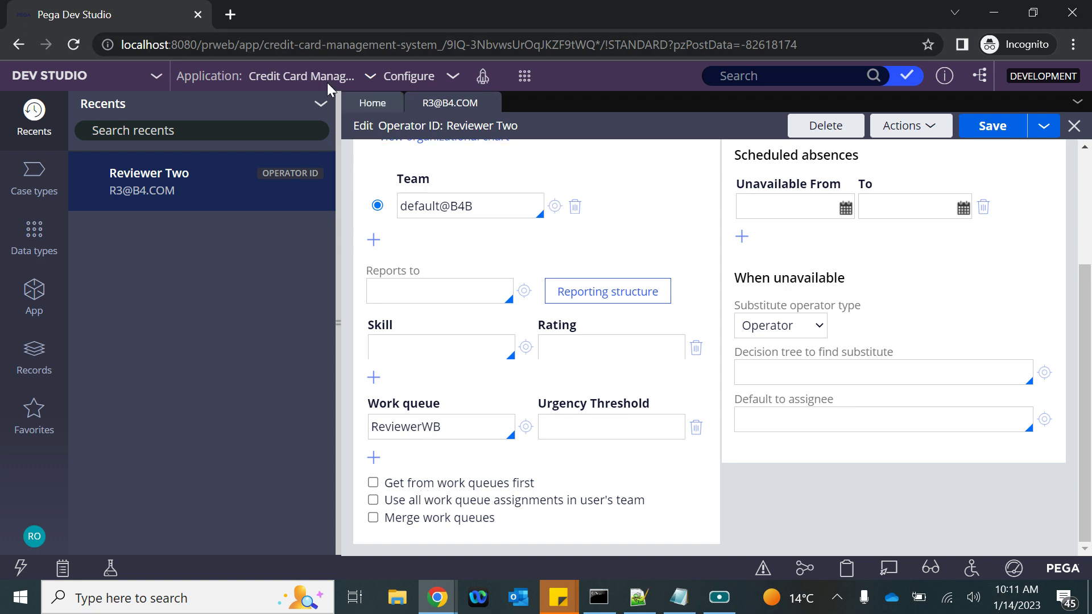
left_click(490, 85)
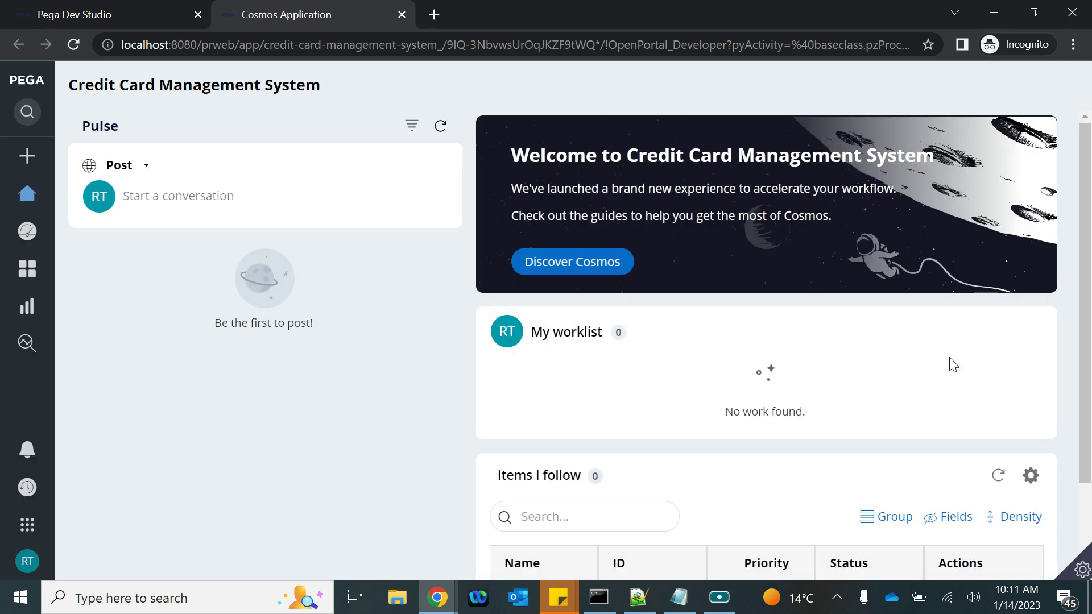
From the portal Dashboard, open the Reviewers WG team, check its Reviewer WB queue, and return to Dev Studio
scroll(949, 357, "down", 2)
scroll(654, 256, "up", 2)
mouse_move(8, 281)
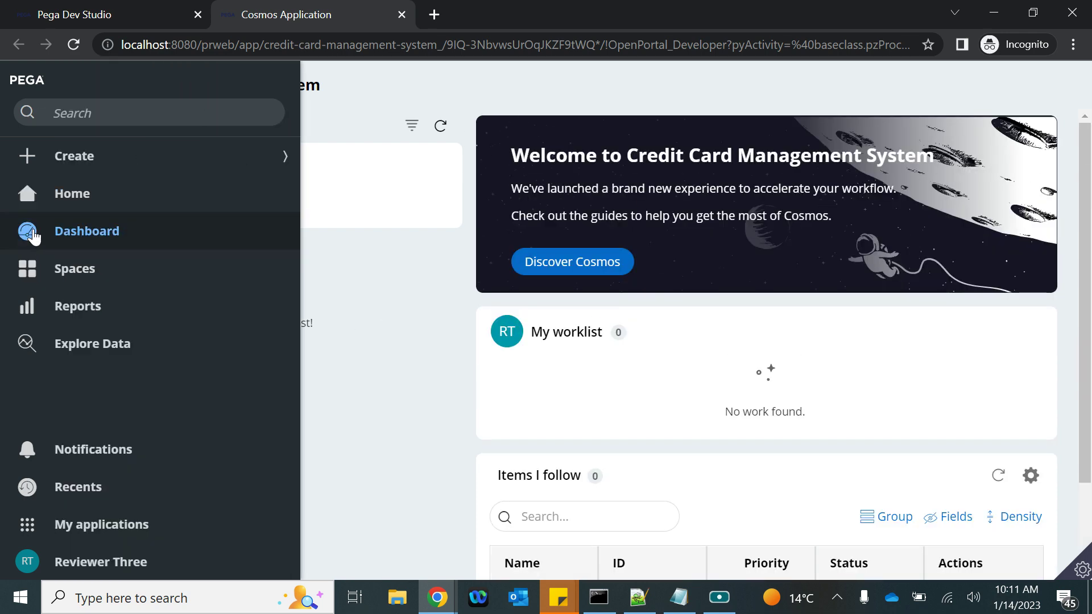
left_click(85, 230)
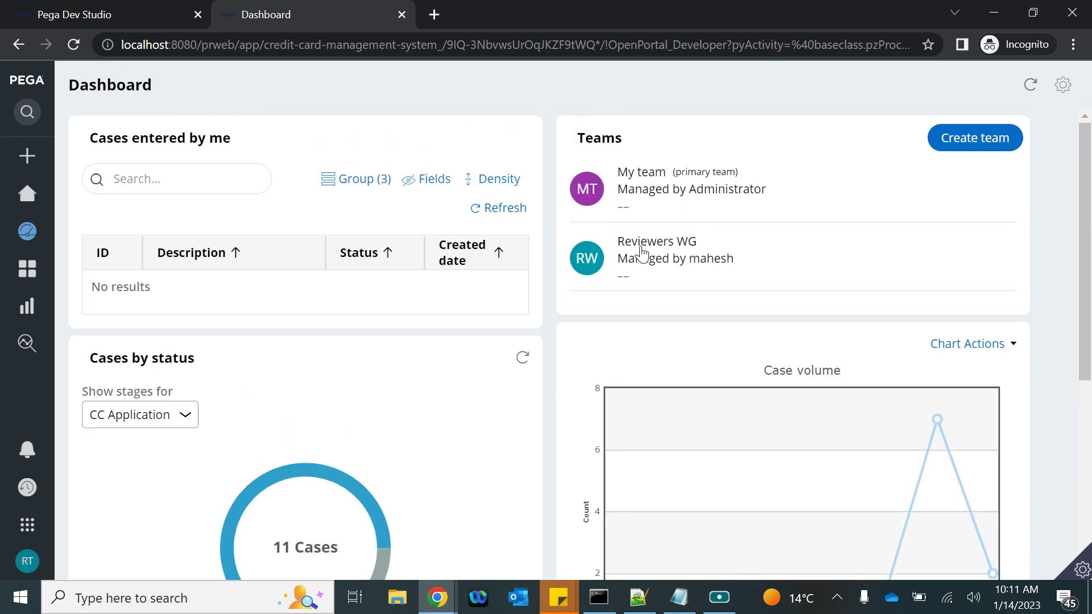
double_click(642, 249)
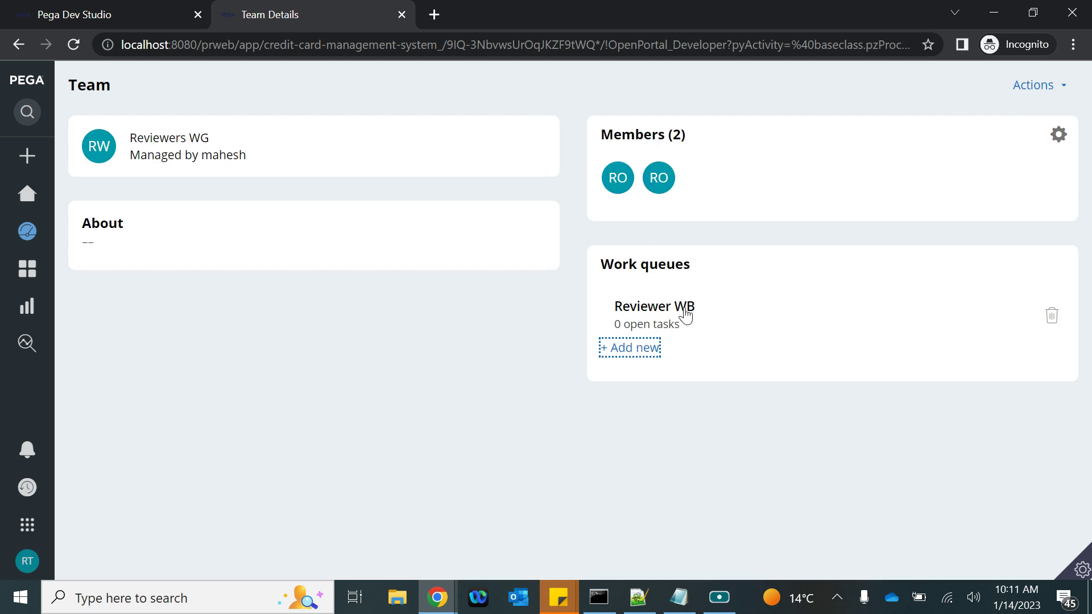
left_click(667, 311)
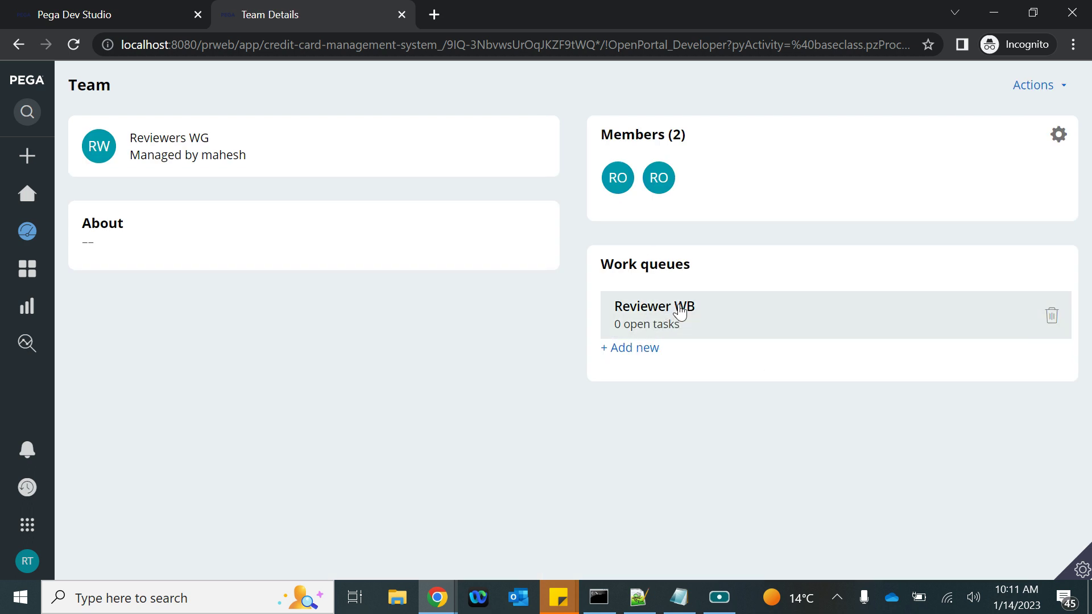
double_click(661, 308)
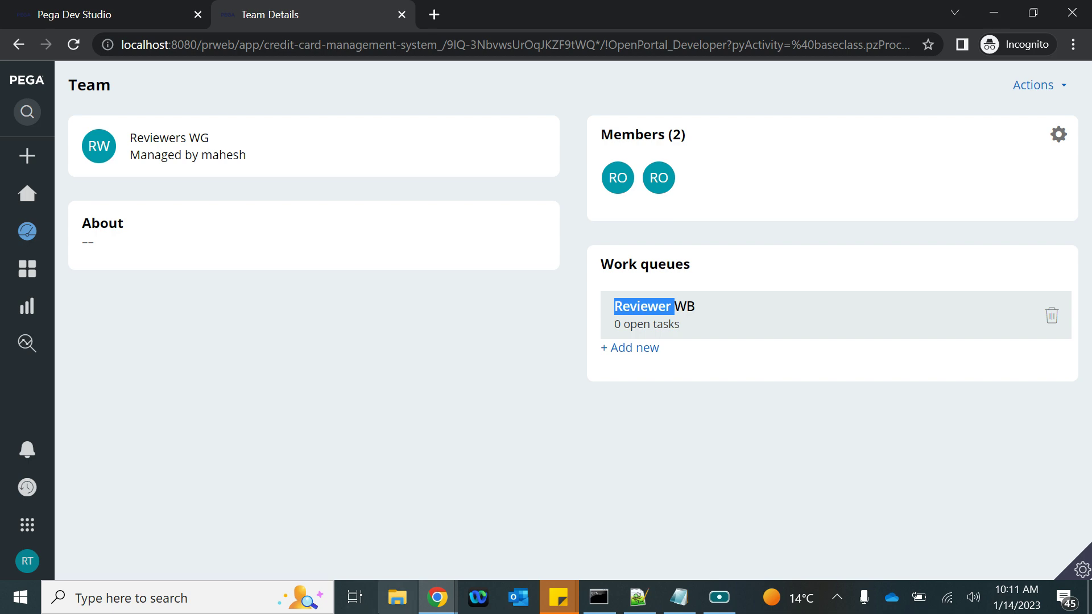
left_click(437, 597)
left_click(253, 517)
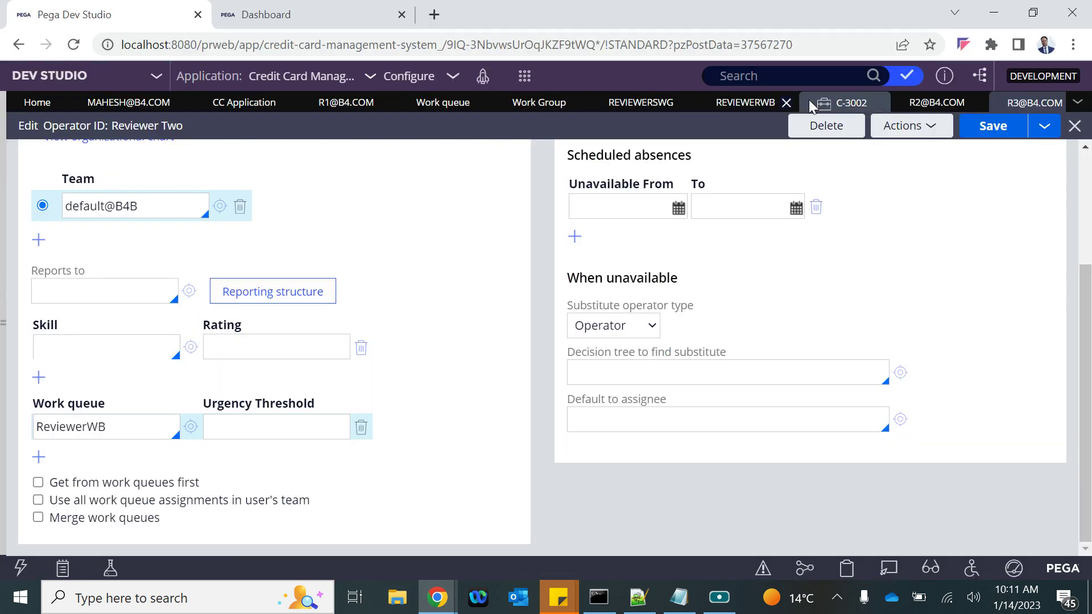
Set the second reviewer's Full name to Reviewer Two and email digit to 2, save, and return to the team page
left_click(923, 108)
scroll(156, 463, "down", 2)
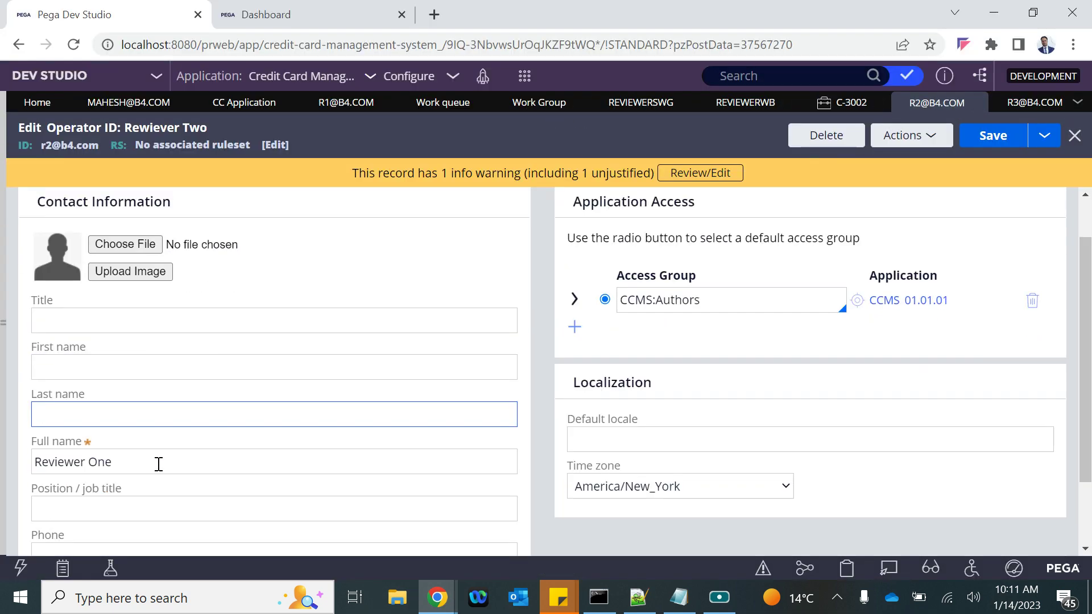
left_click(102, 393)
double_click(101, 394)
type("Two")
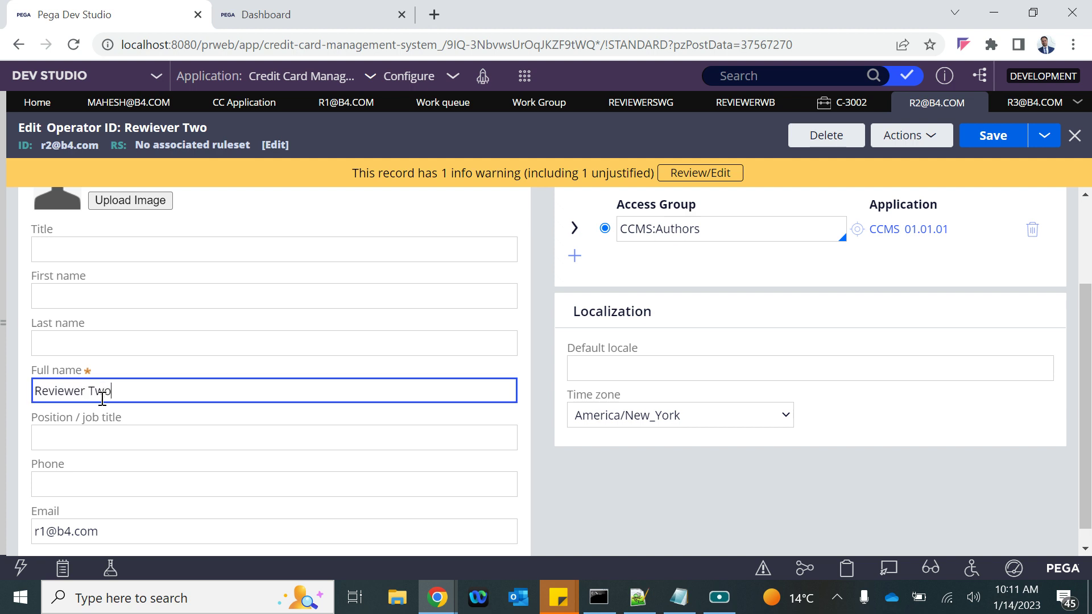
scroll(102, 398, "down", 1)
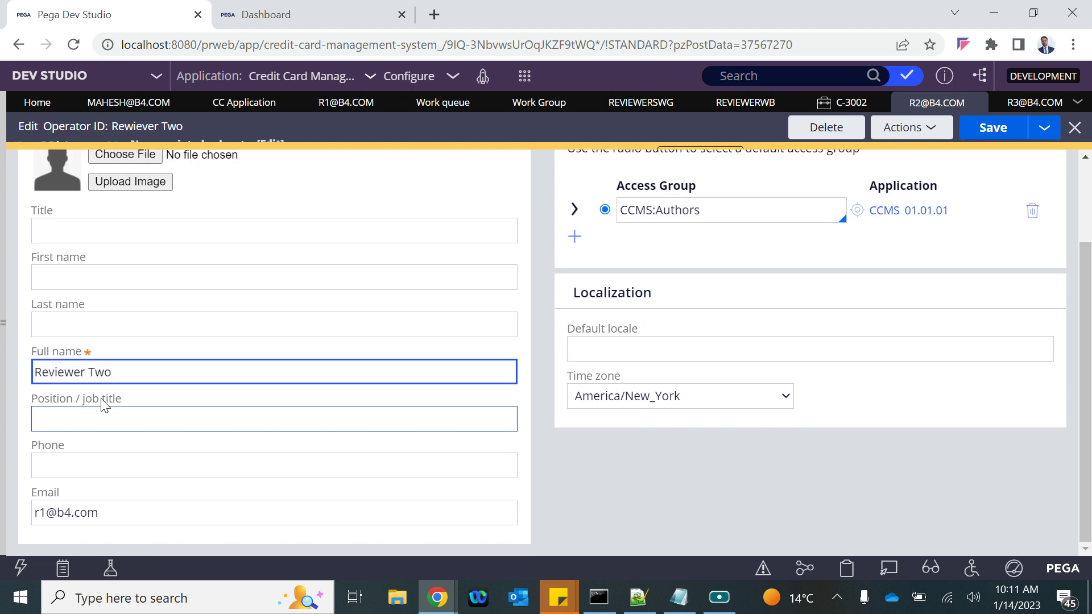
left_click(40, 517)
key("Delete")
type("2")
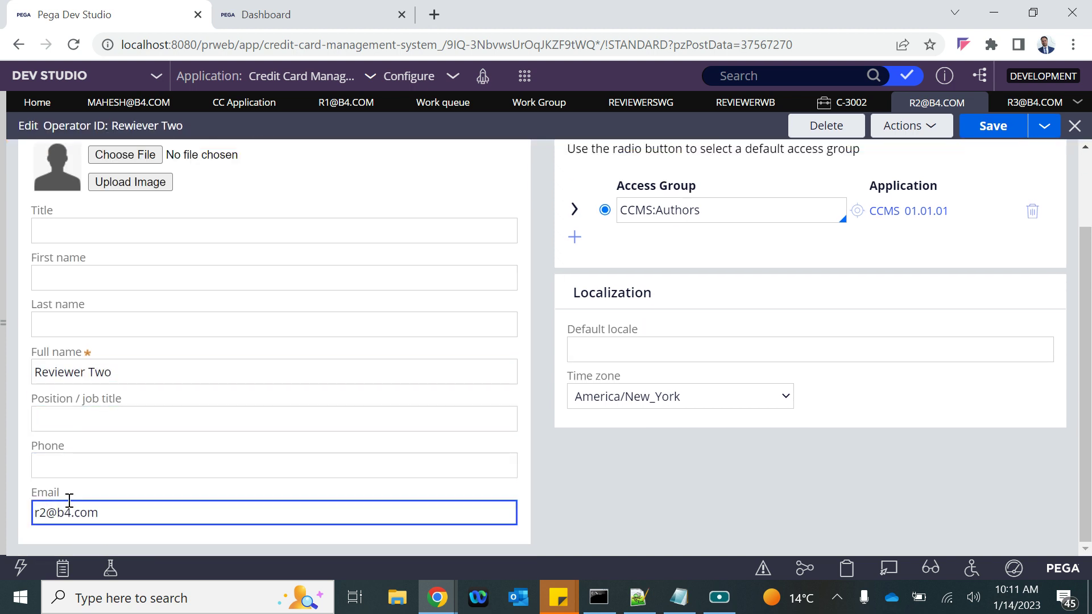
left_click(992, 127)
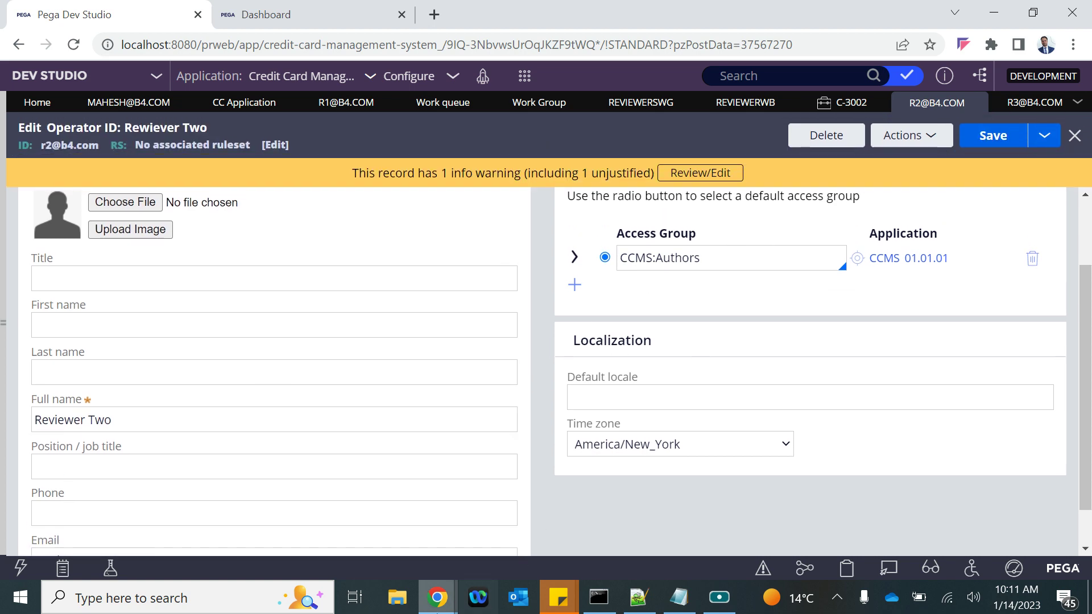
mouse_move(437, 597)
left_click(552, 525)
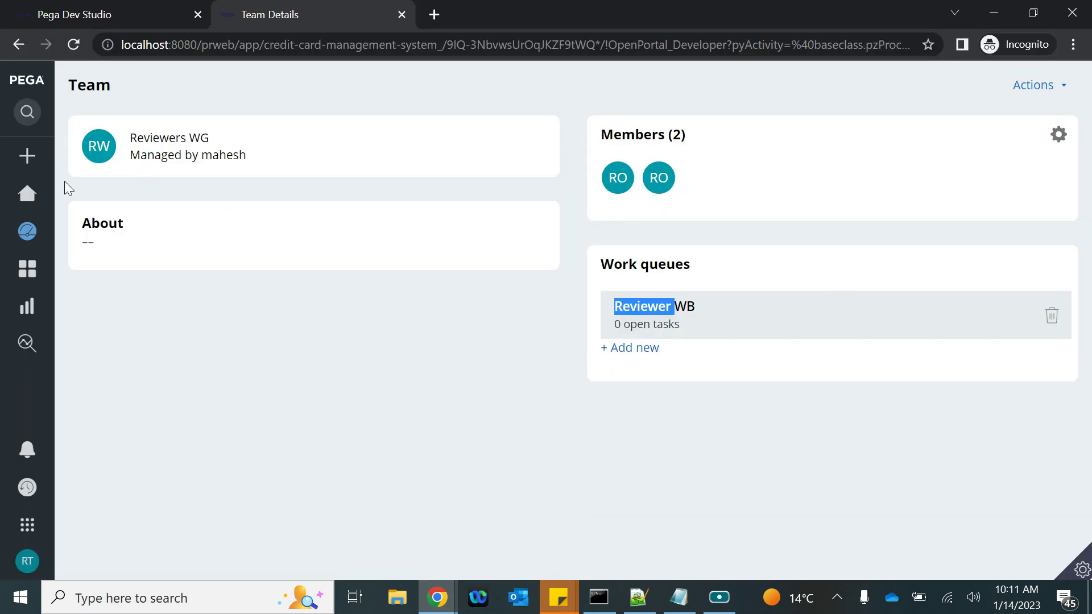
Open the portal Dashboard and view the worklists available in the My worklist dropdown
left_click(83, 241)
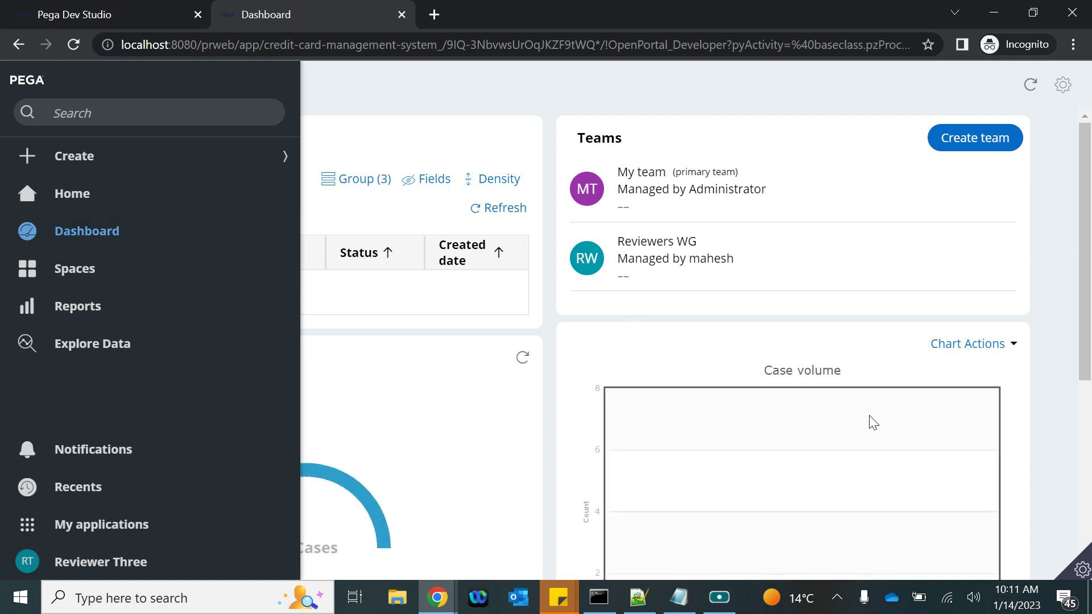
scroll(865, 426, "down", 5)
left_click(701, 397)
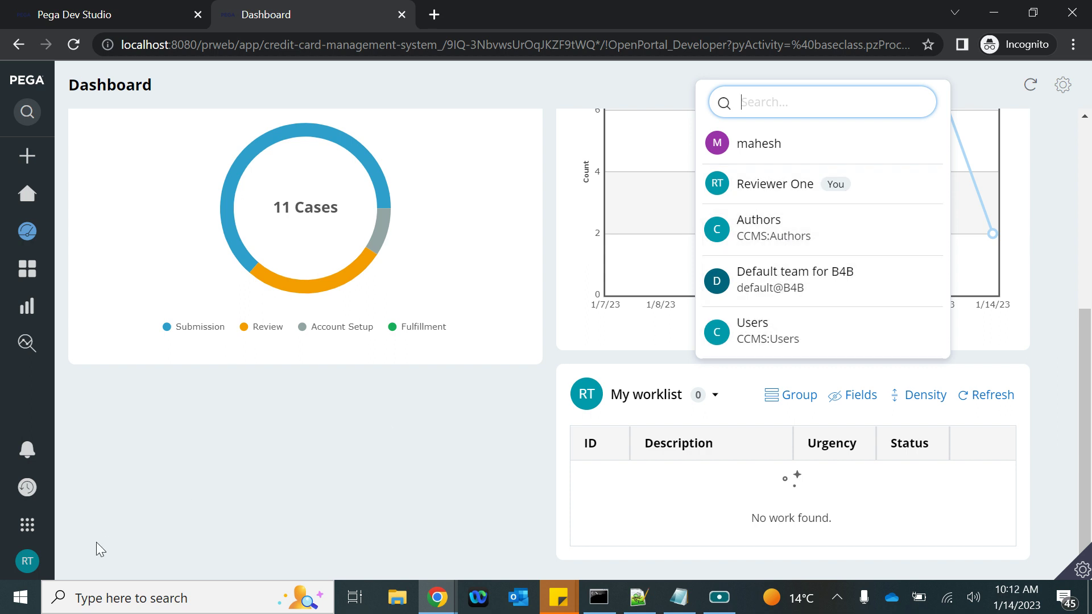
Log off from both the user portal and Dev Studio
left_click(29, 565)
left_click(45, 539)
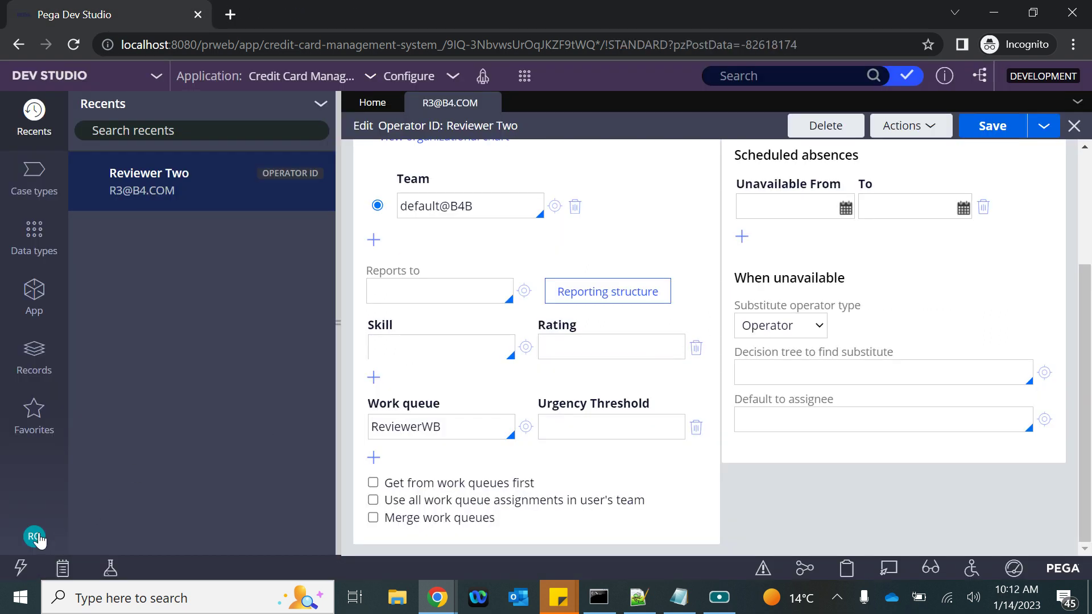
left_click(35, 538)
left_click(51, 510)
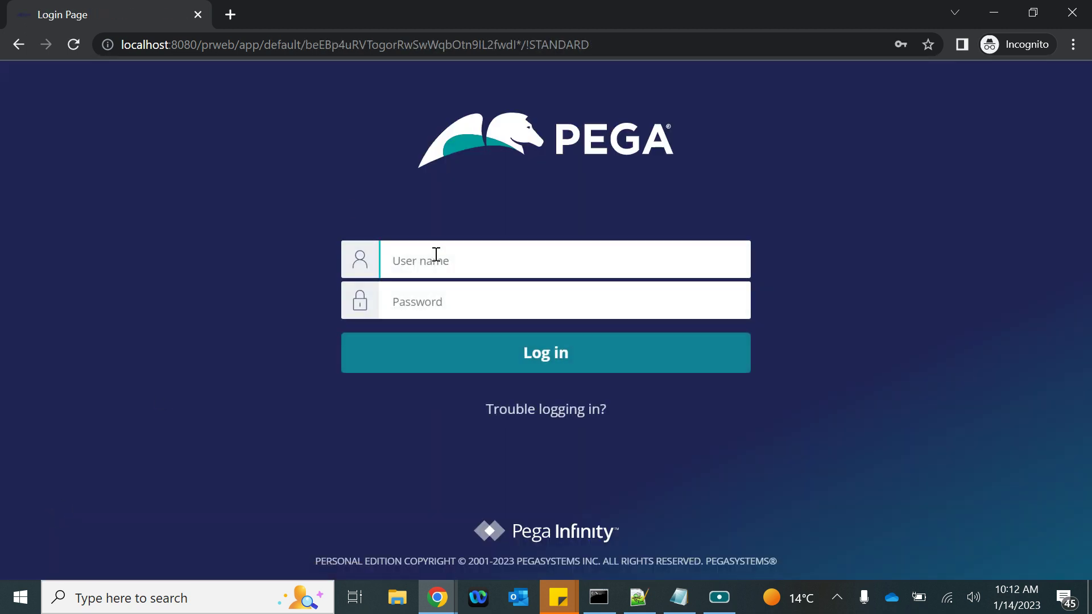
Sign in as the Reviewer Three operator with its user name and password
left_click(437, 255)
left_click(414, 302)
type("*")
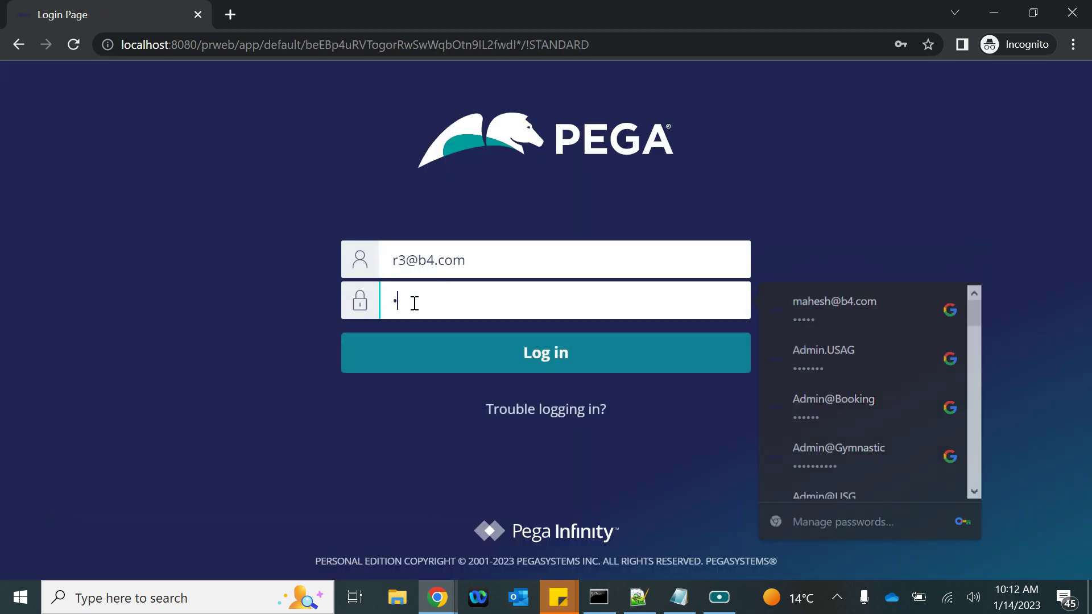
type("****")
key("Return")
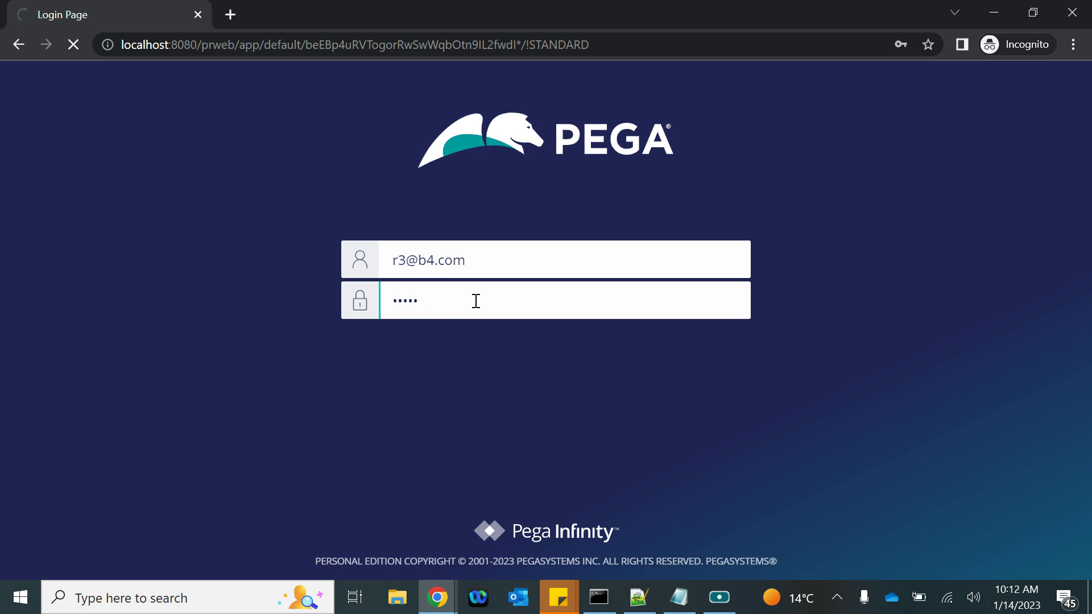
Back in Dev Studio, reload Reviewer Two's operator record and return to its Work settings
mouse_move(436, 597)
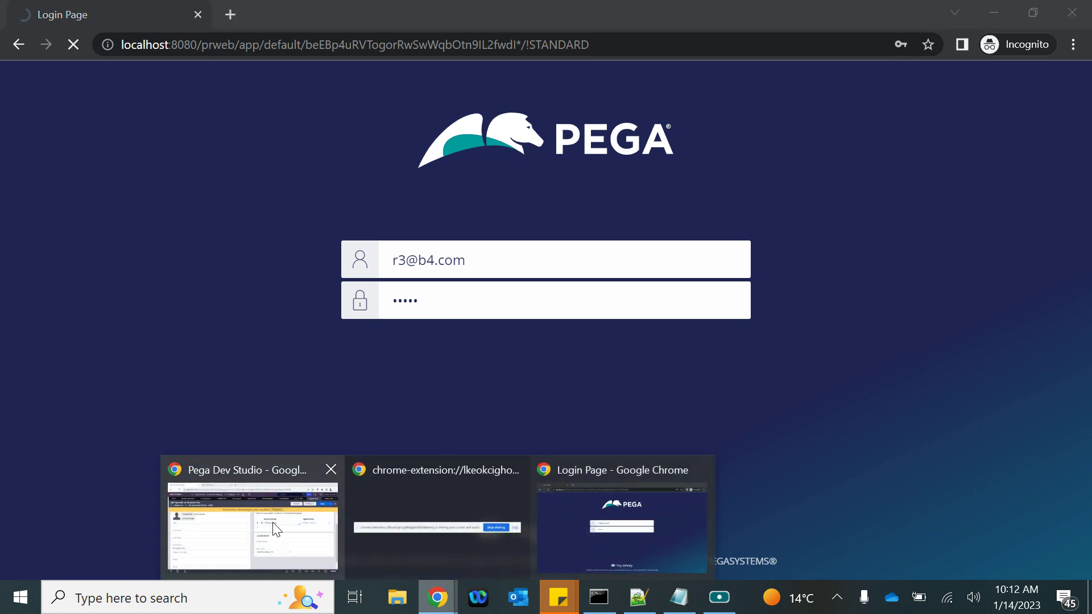
left_click(259, 520)
scroll(689, 289, "up", 2)
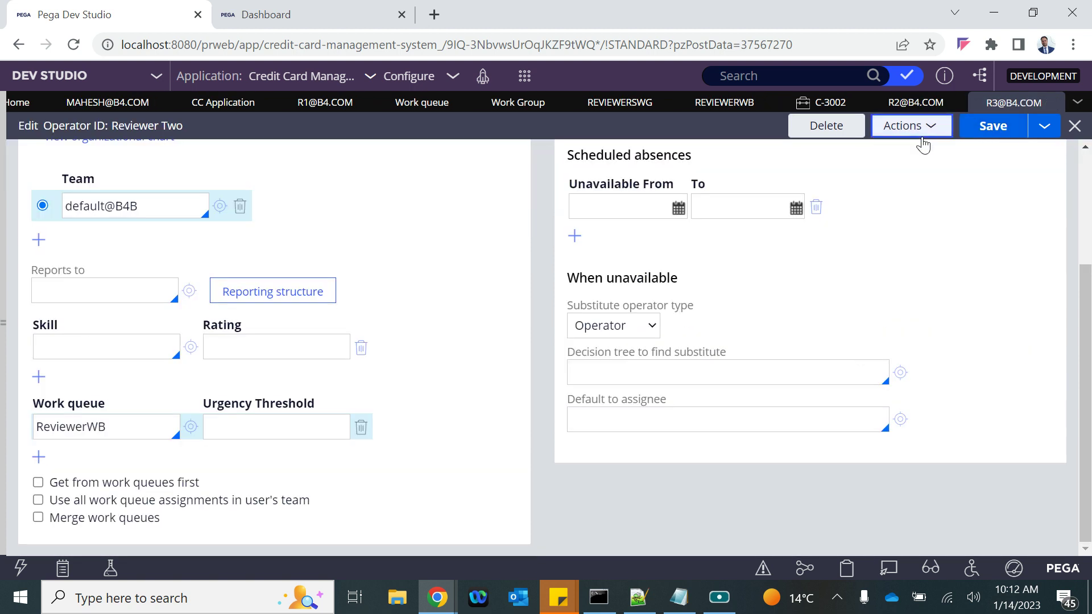
left_click(910, 126)
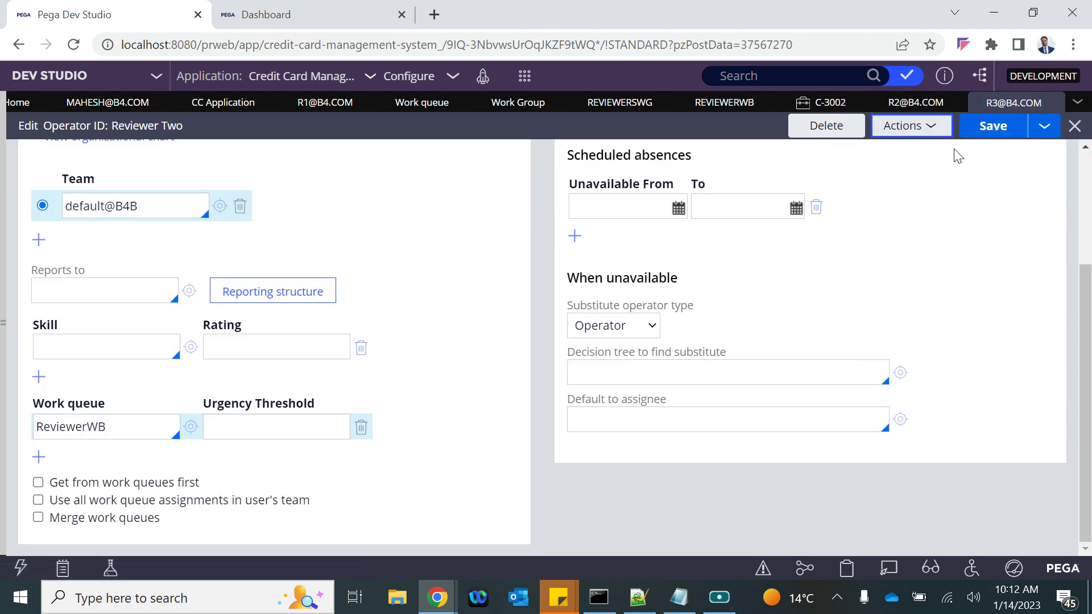
left_click(912, 126)
left_click(870, 149)
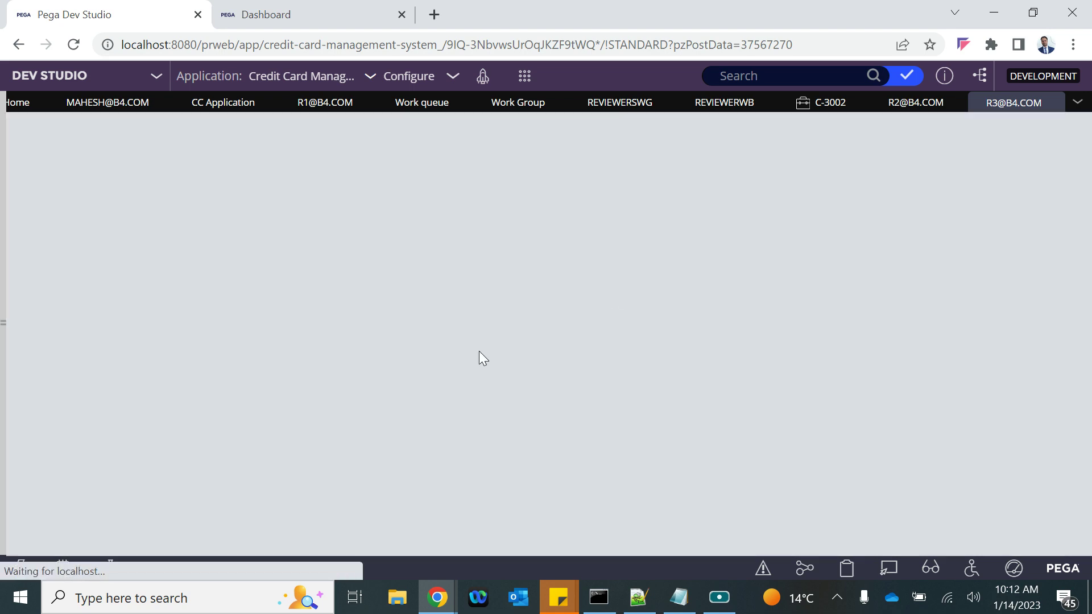
scroll(353, 373, "down", 4)
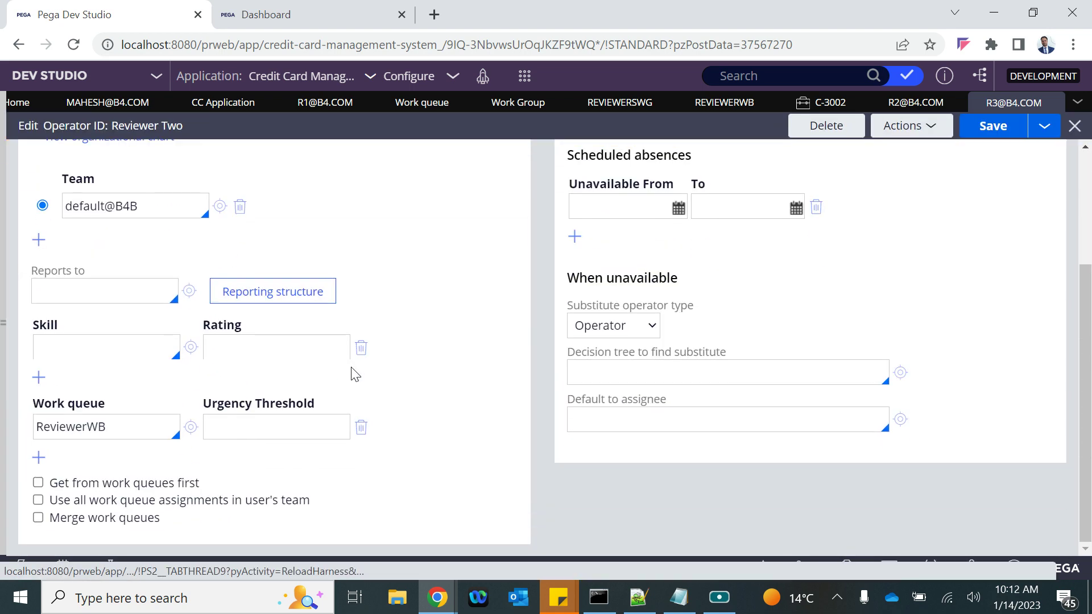
left_click(231, 427)
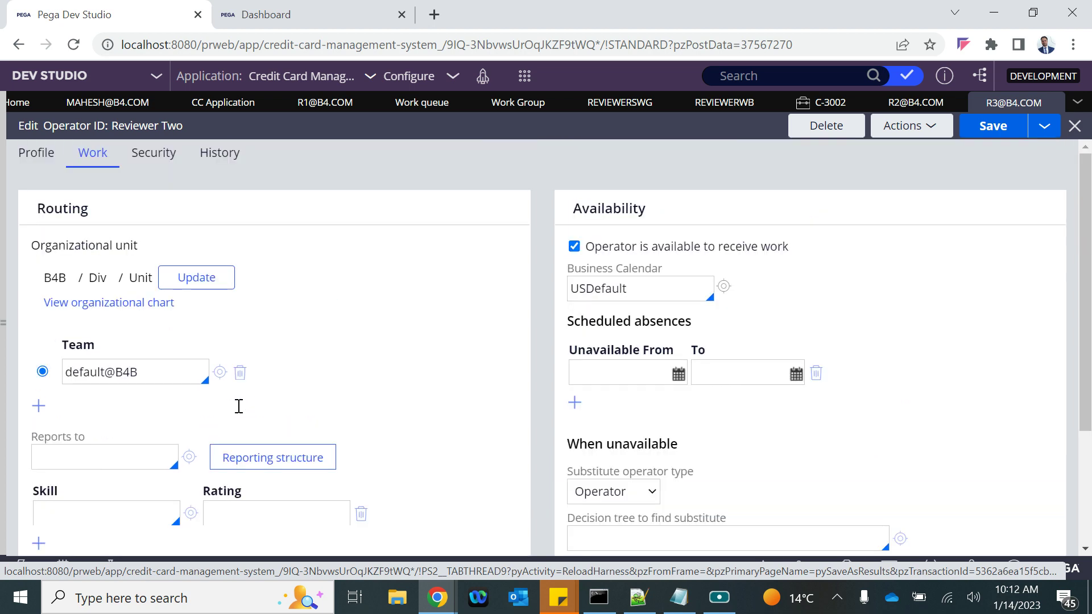
left_click(302, 27)
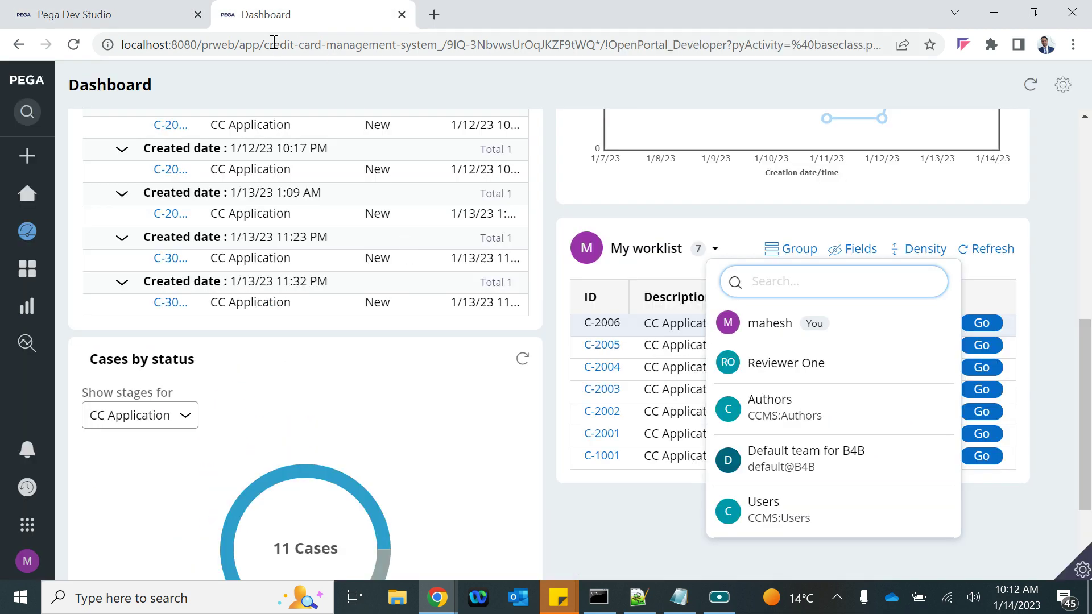
left_click(109, 14)
Preview the portal Dashboard and confirm the My worklist picker offers no reviewer work queue
mouse_move(437, 597)
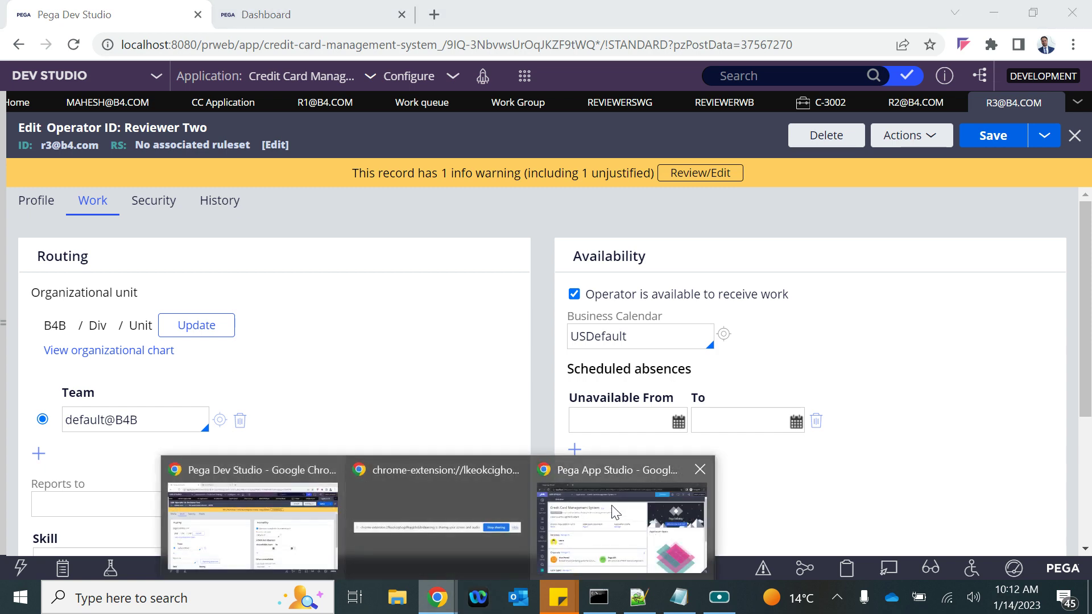
left_click(614, 510)
left_click(799, 90)
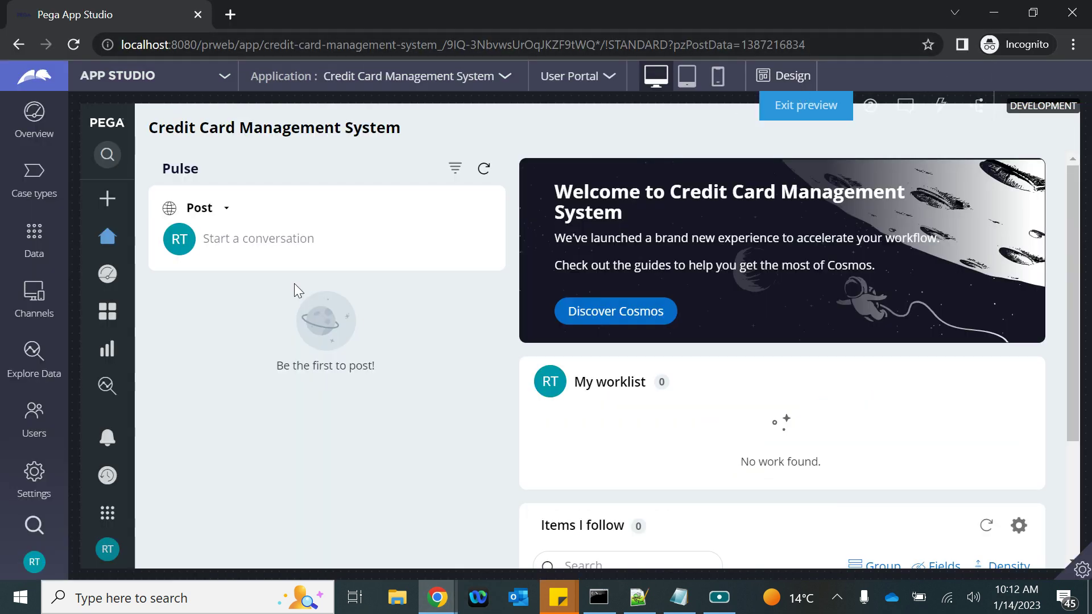
left_click(107, 274)
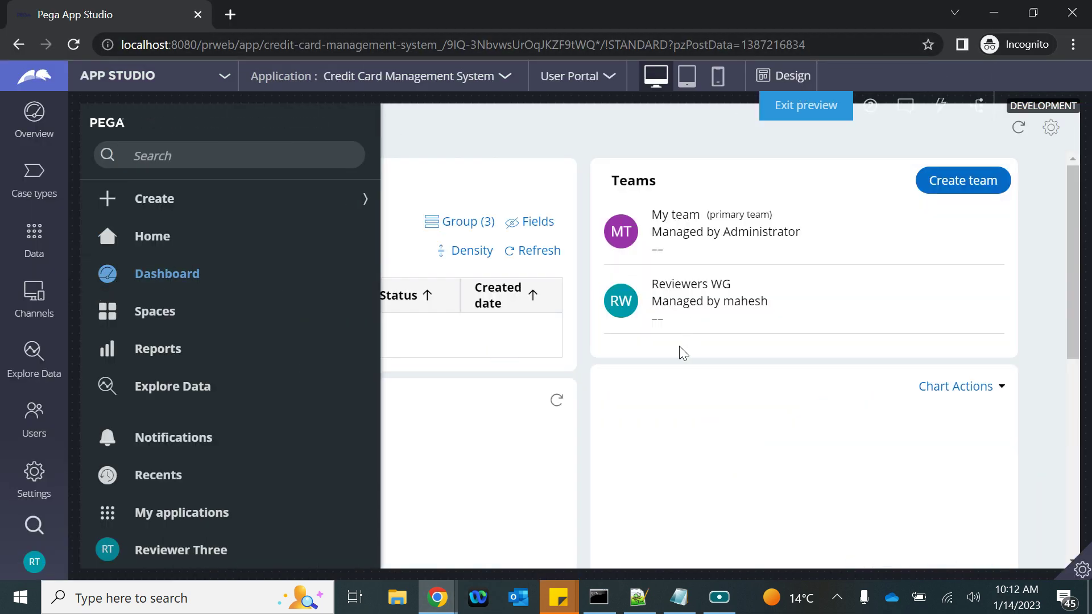
scroll(679, 346, "down", 5)
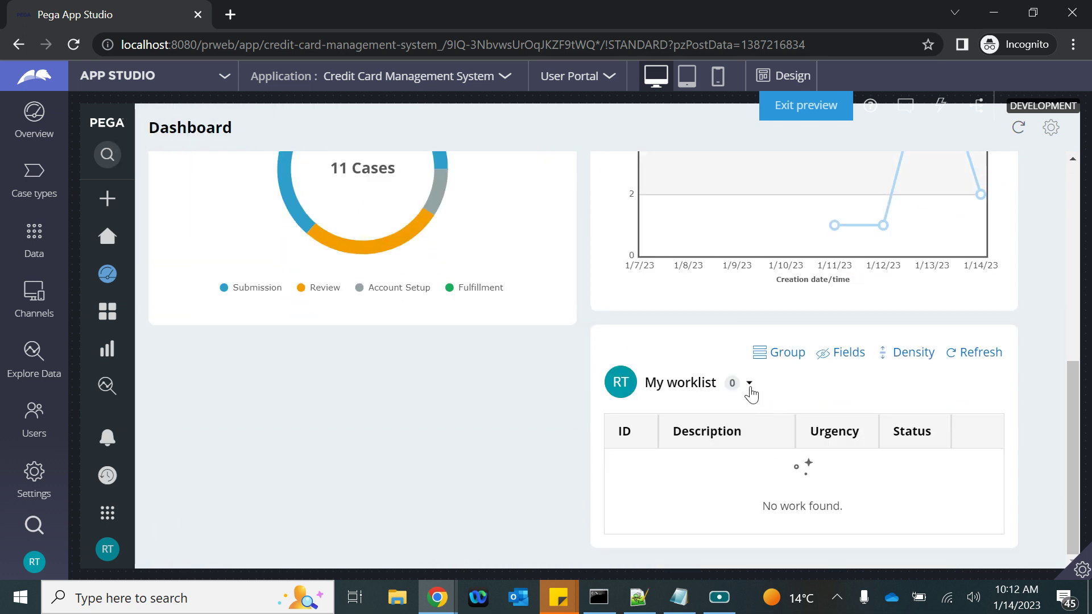
left_click(750, 385)
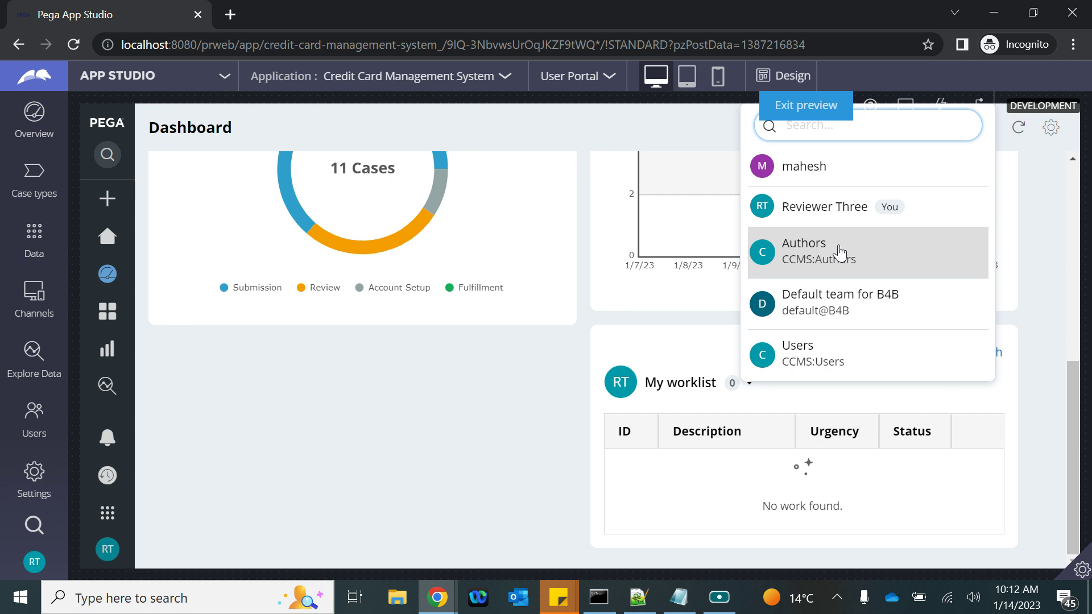
type("re")
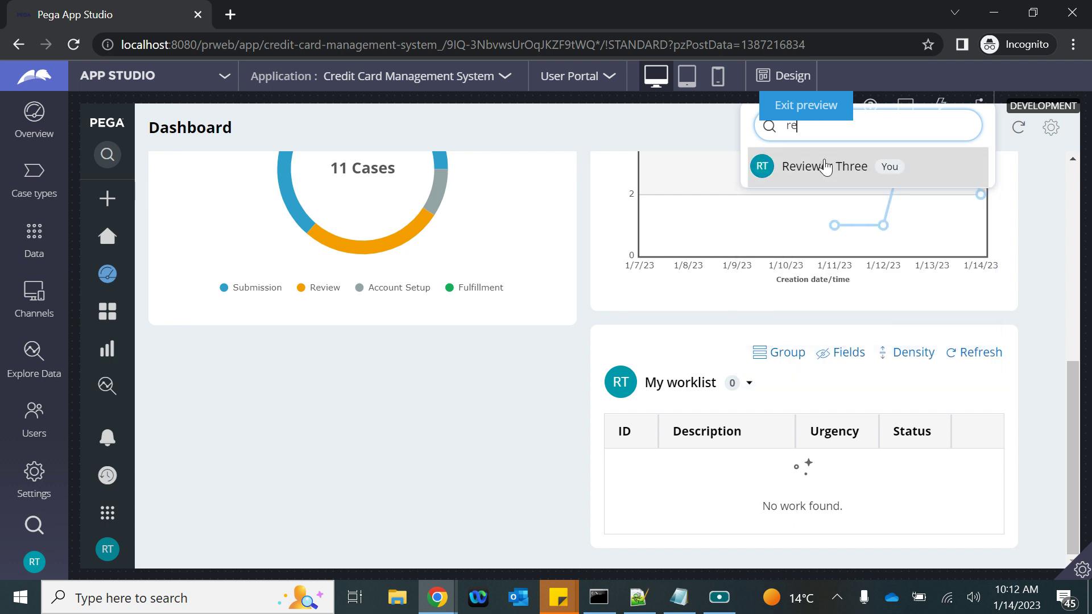
left_click(254, 453)
In Reviewer Two's record, enter an urgency threshold of 1 for the ReviewerWB queue
mouse_move(435, 575)
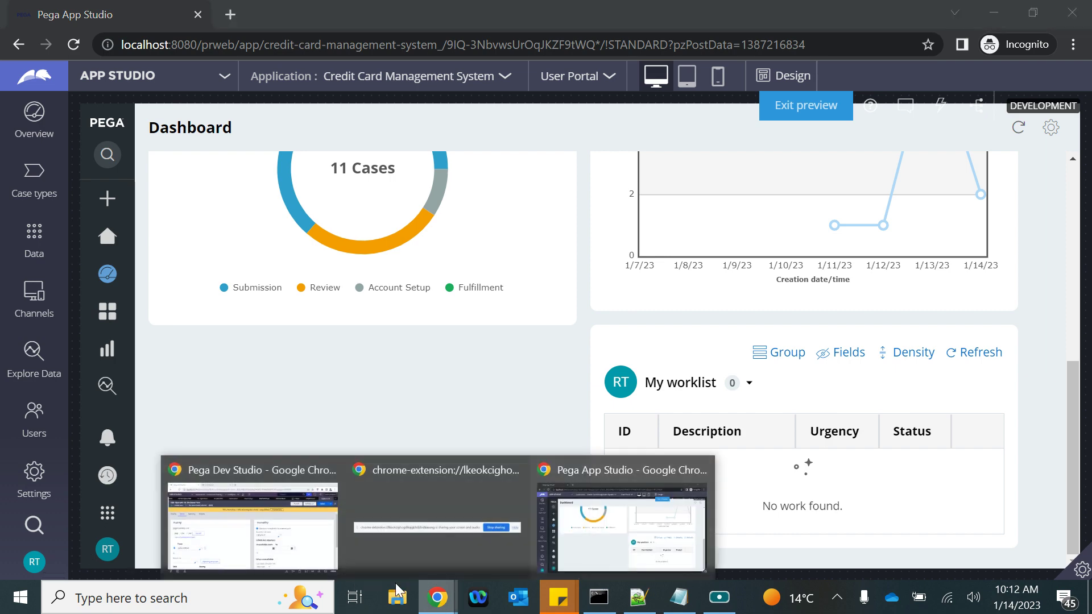
left_click(251, 517)
scroll(378, 482, "down", 3)
left_click(234, 436)
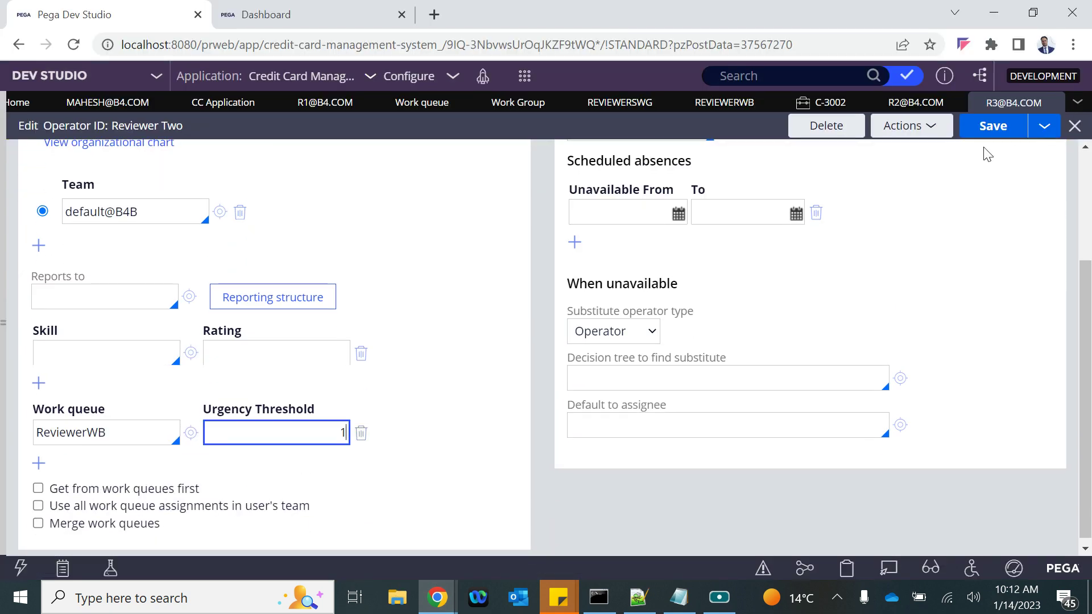
Save Reviewer Two's operator record with the ReviewerWB urgency threshold of 1
left_click(1005, 127)
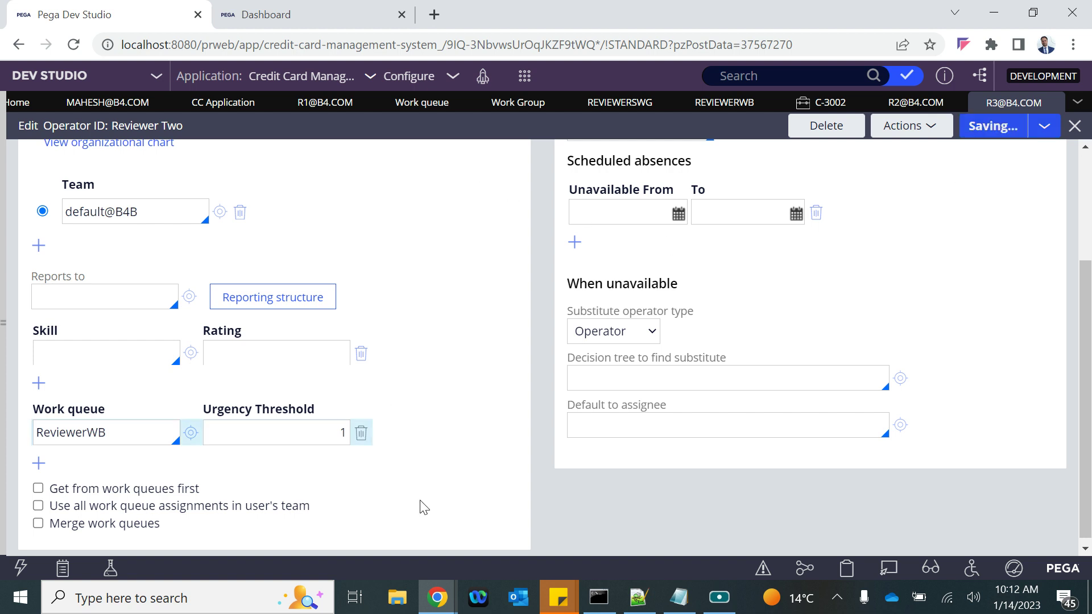
mouse_move(437, 598)
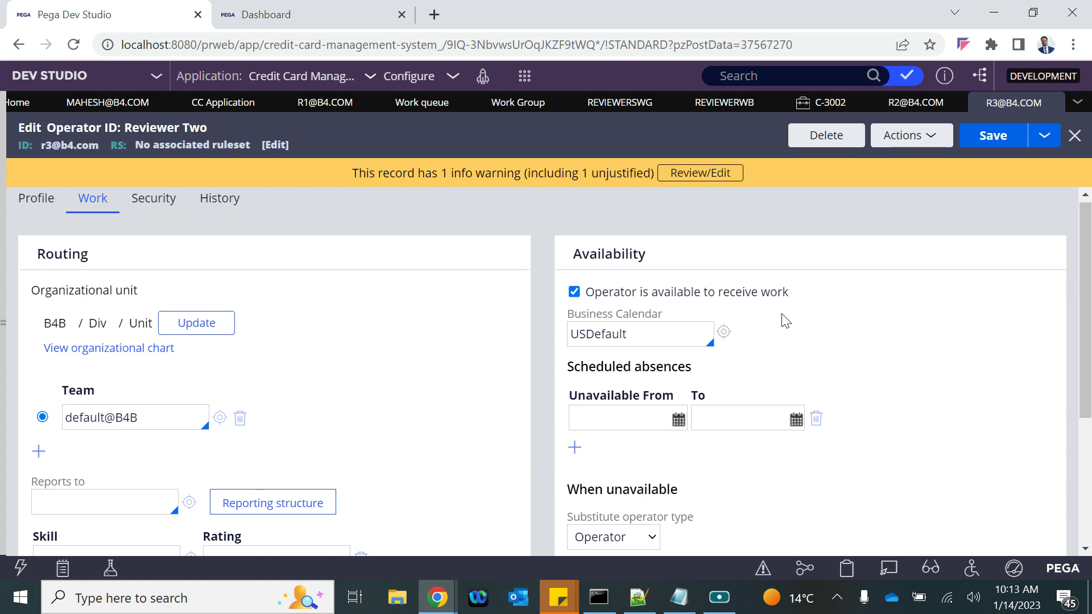
In App Studio, edit the Dashboard layout and start adding a widget to Slot 2
left_click(438, 608)
left_click(629, 529)
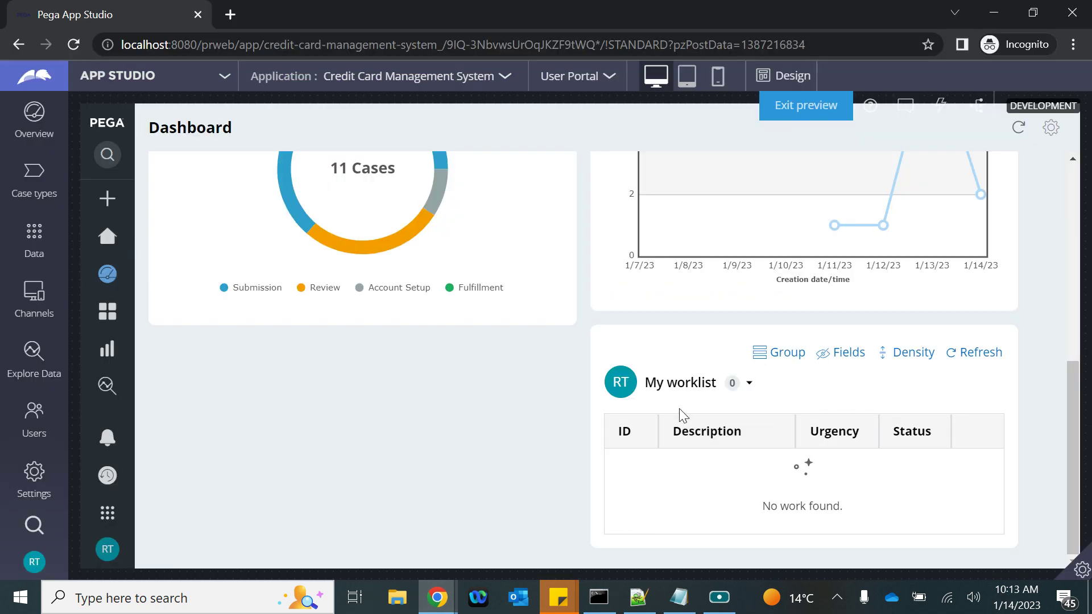
scroll(463, 312, "up", 7)
scroll(467, 312, "down", 2)
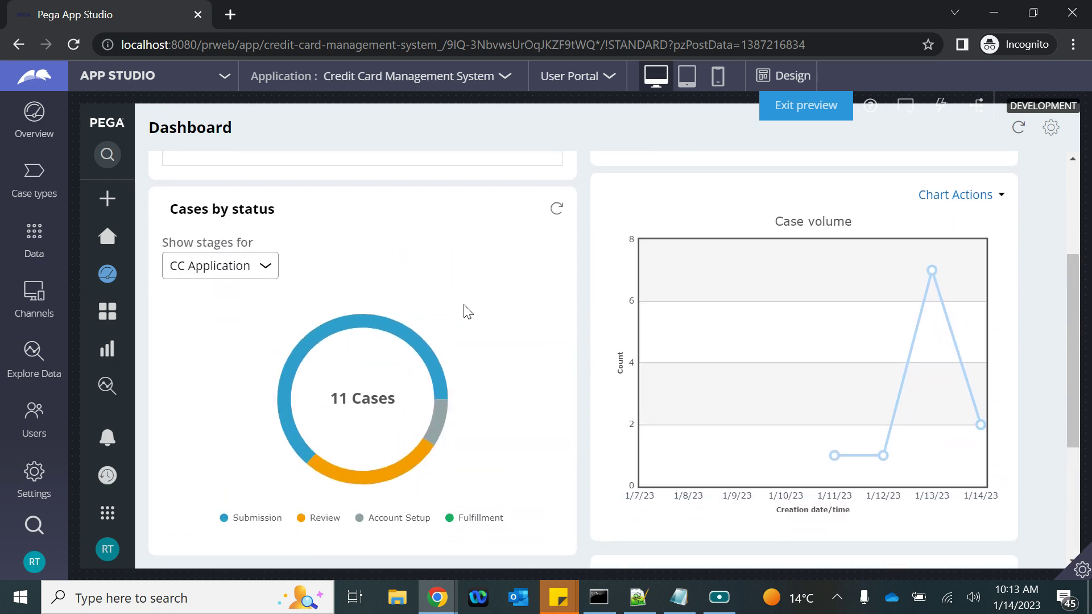
scroll(467, 311, "up", 2)
scroll(444, 318, "up", 3)
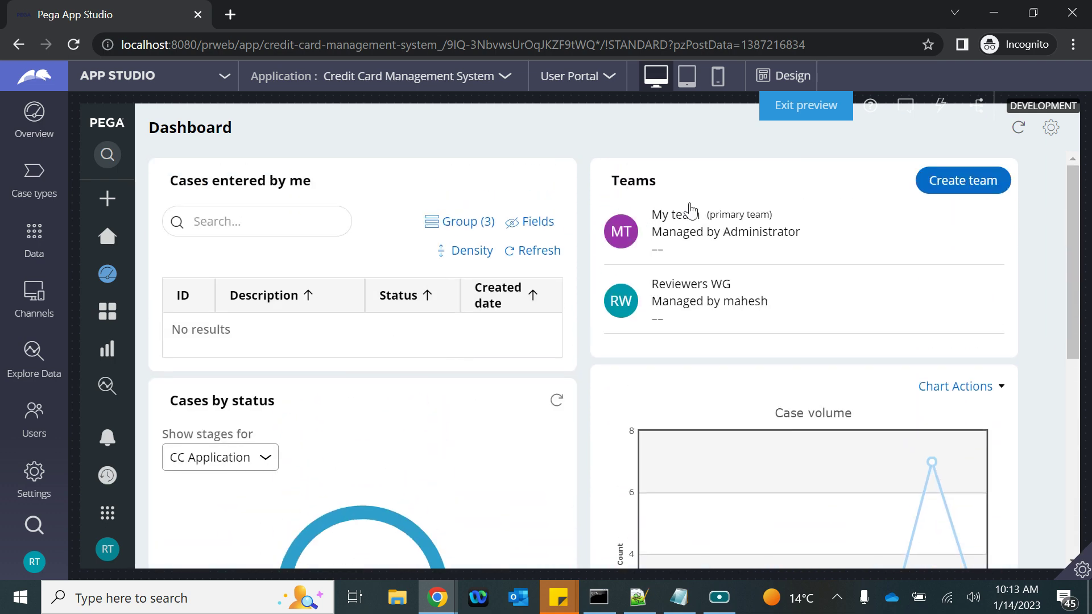
left_click(1051, 128)
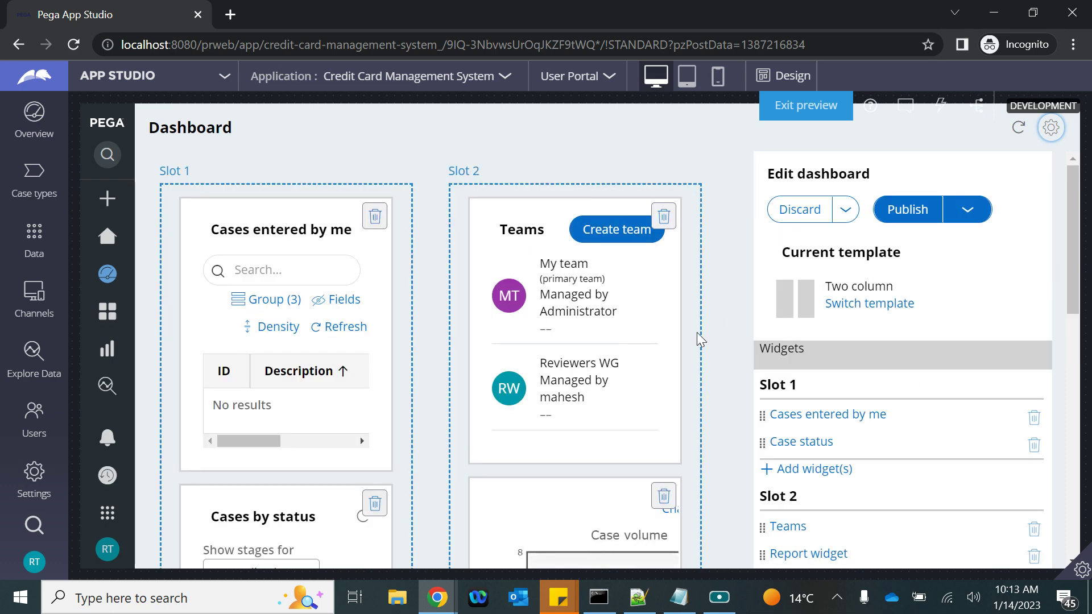
scroll(603, 371, "down", 5)
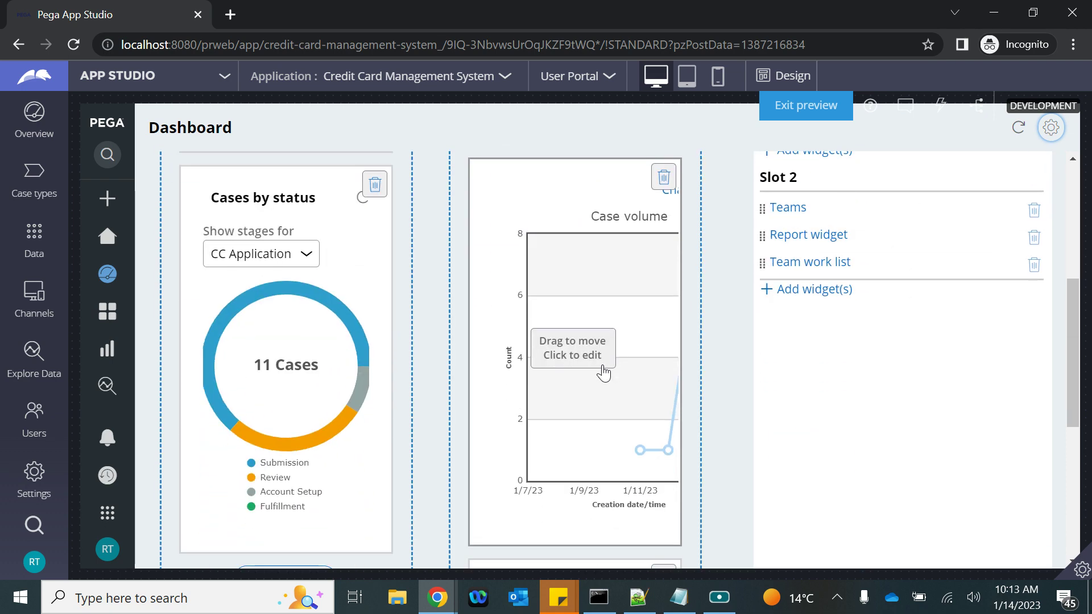
left_click(808, 290)
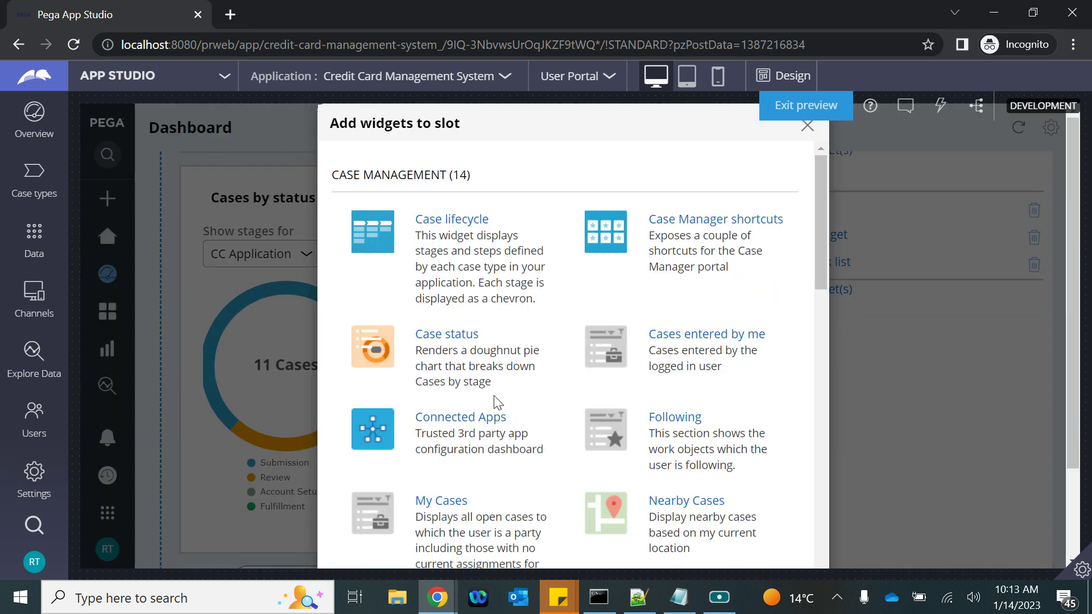
Add the Work queues widget, showing Authors, Default team for B4B and Users queues
scroll(495, 402, "down", 6)
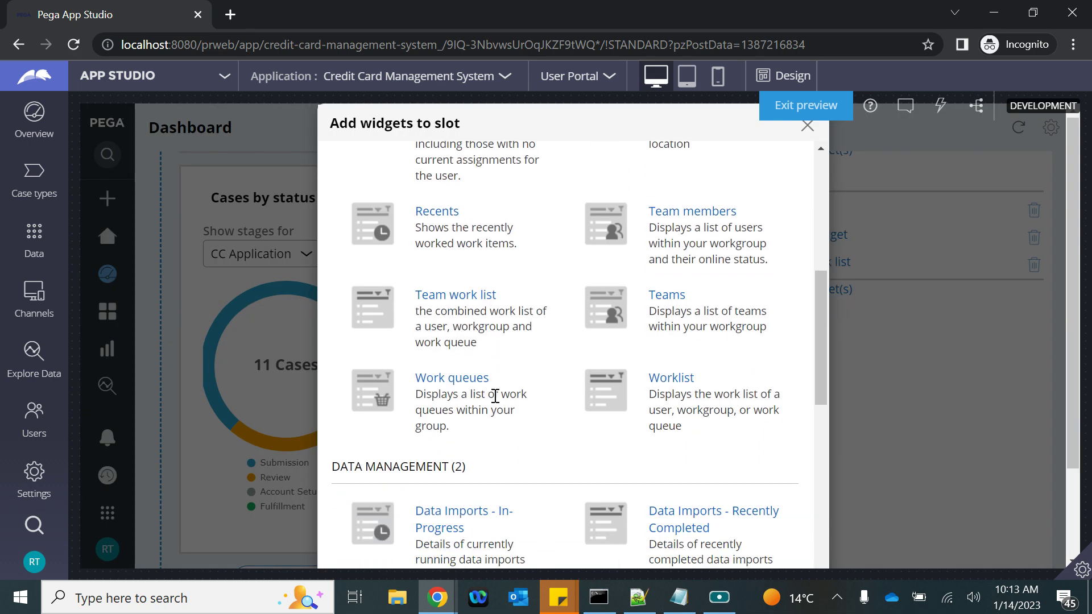
scroll(528, 414, "down", 4)
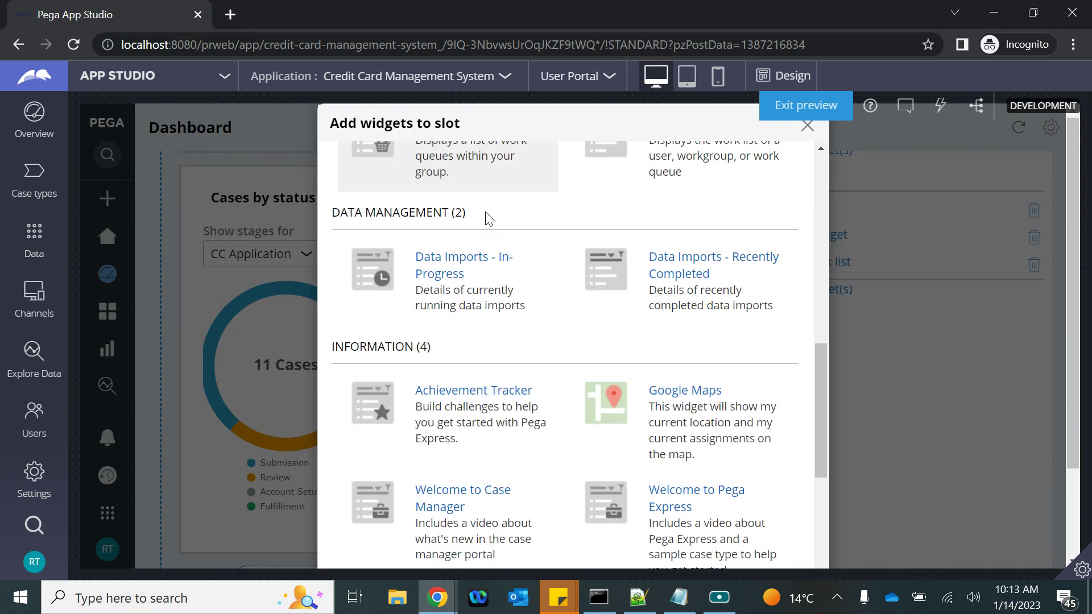
scroll(486, 216, "up", 3)
scroll(481, 209, "down", 10)
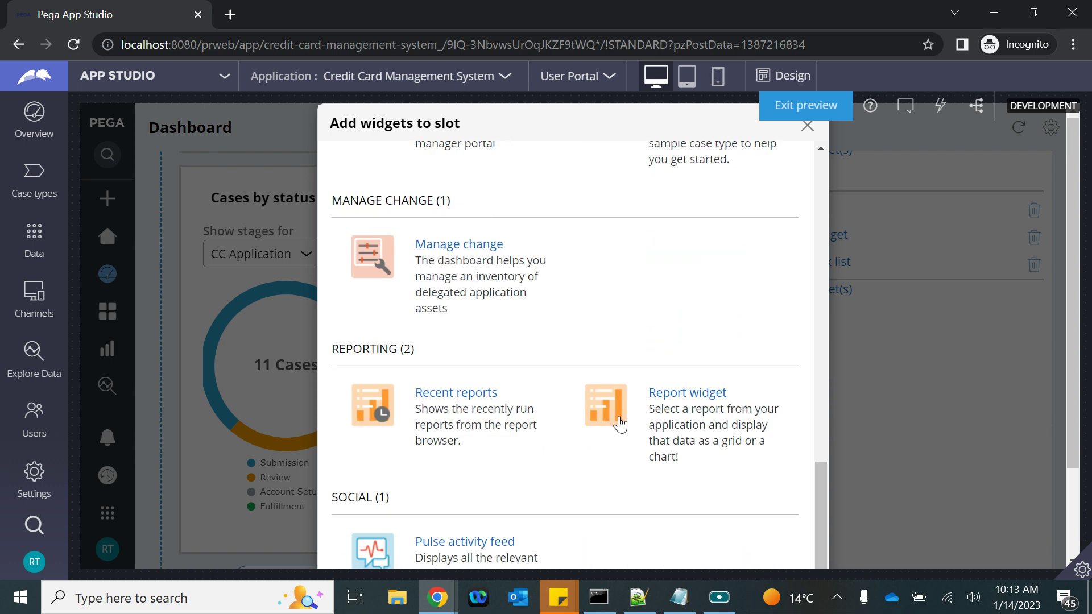
left_click(752, 540)
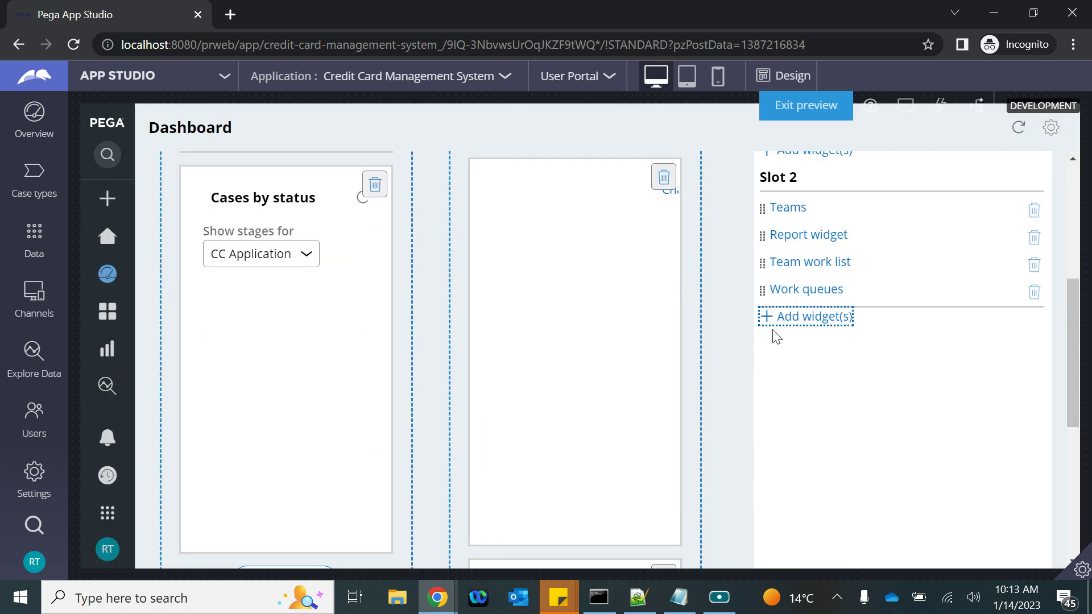
scroll(776, 336, "up", 5)
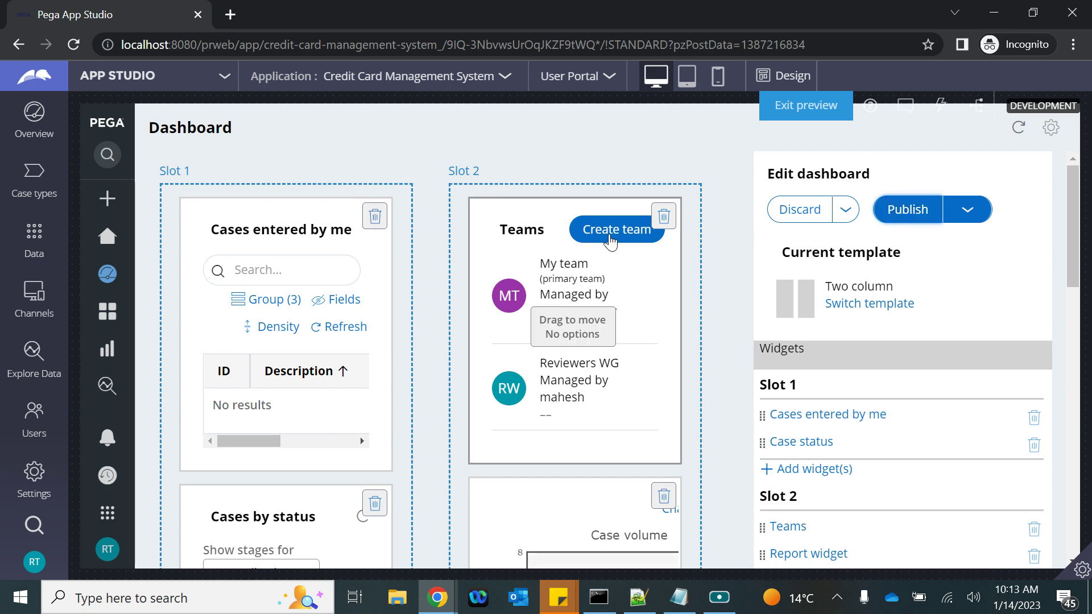
scroll(811, 390, "down", 8)
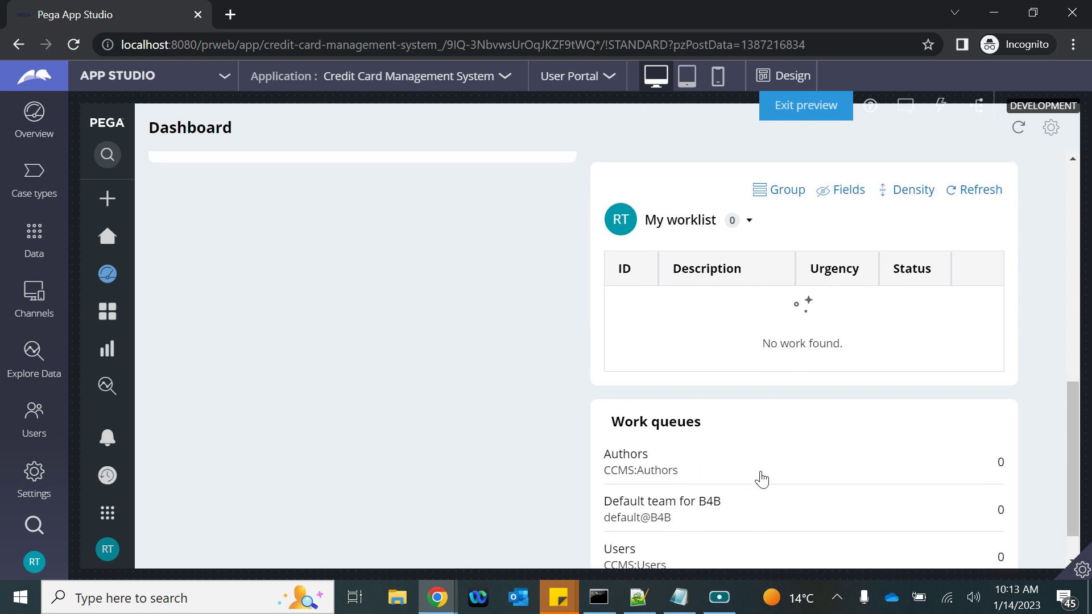
Show the Default team for B4B worklist on the App Studio dashboard
left_click(749, 228)
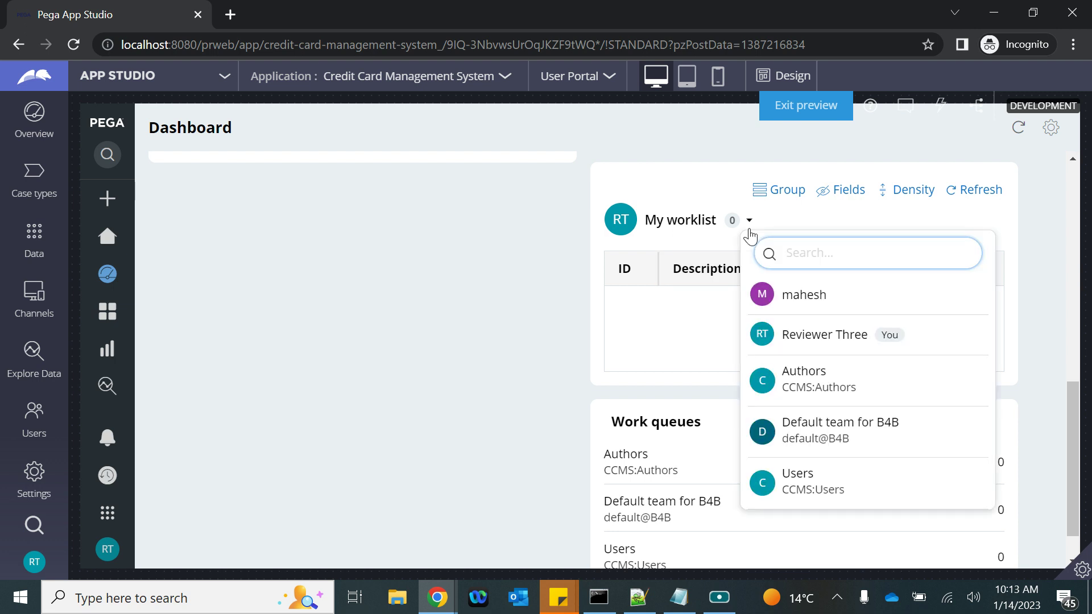
left_click(809, 436)
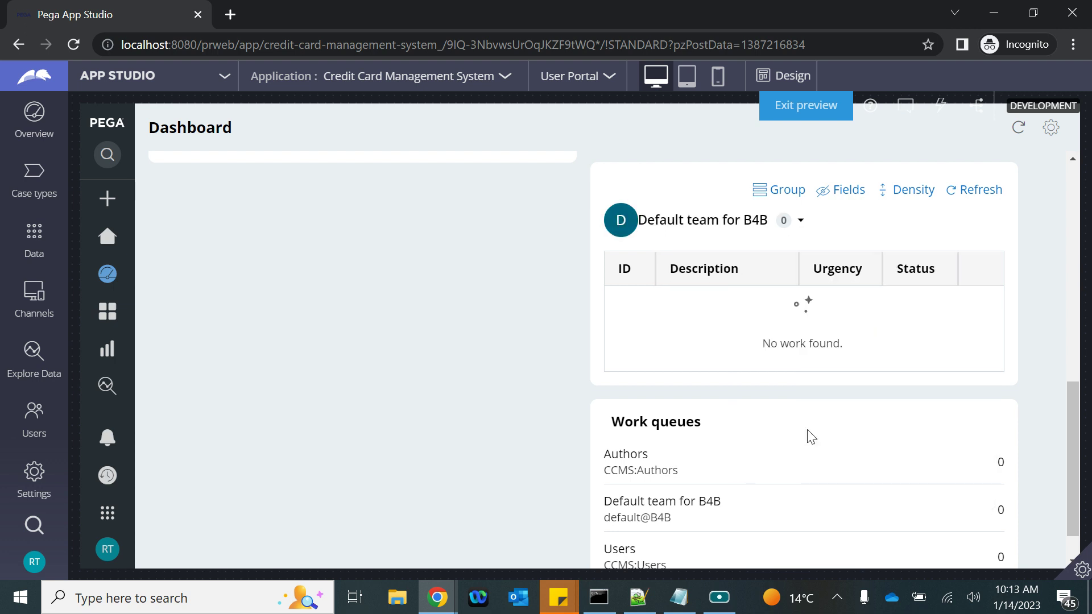
left_click(787, 227)
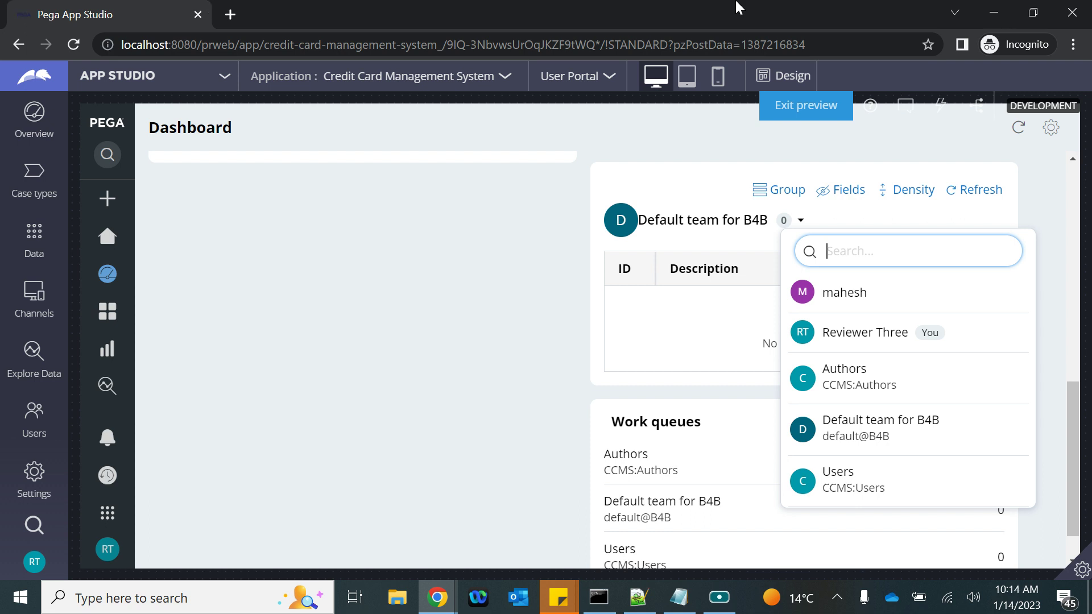
left_click(251, 8)
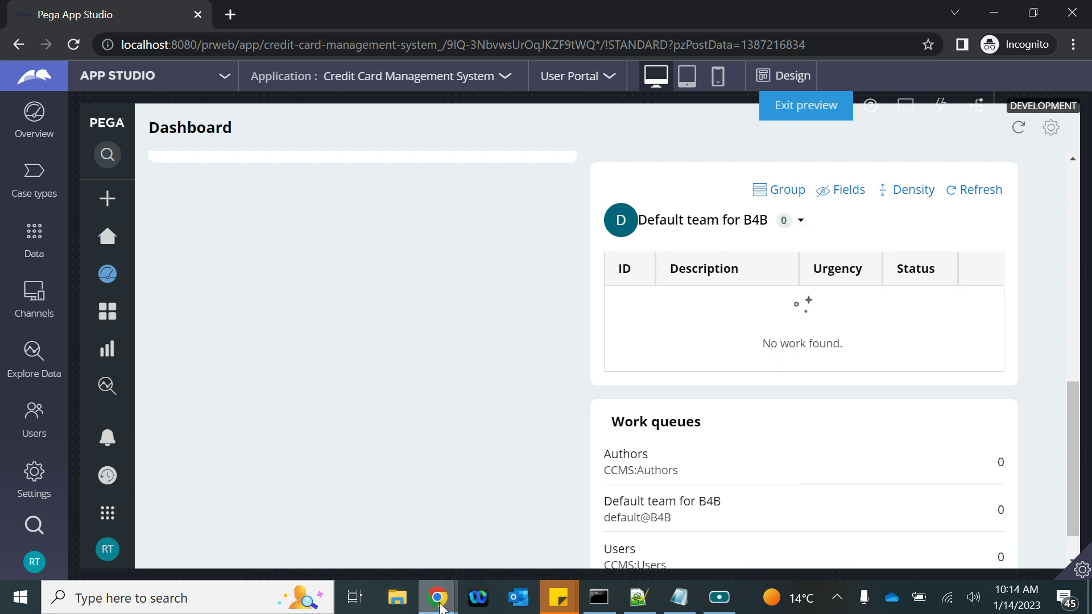
Return to the Dev Studio window showing Reviewer One's operator record
mouse_move(437, 598)
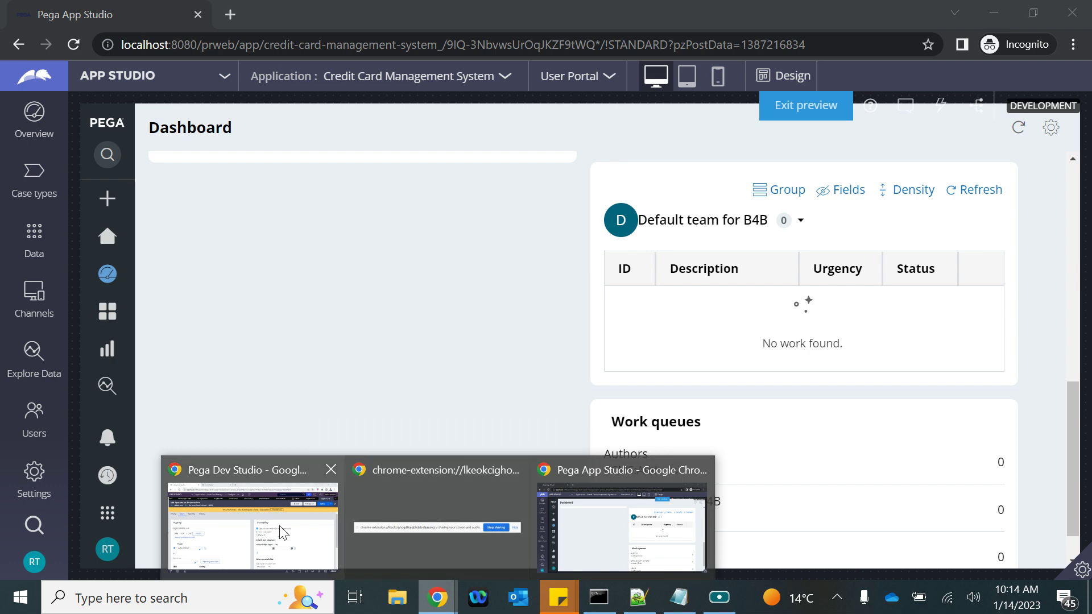
left_click(401, 515)
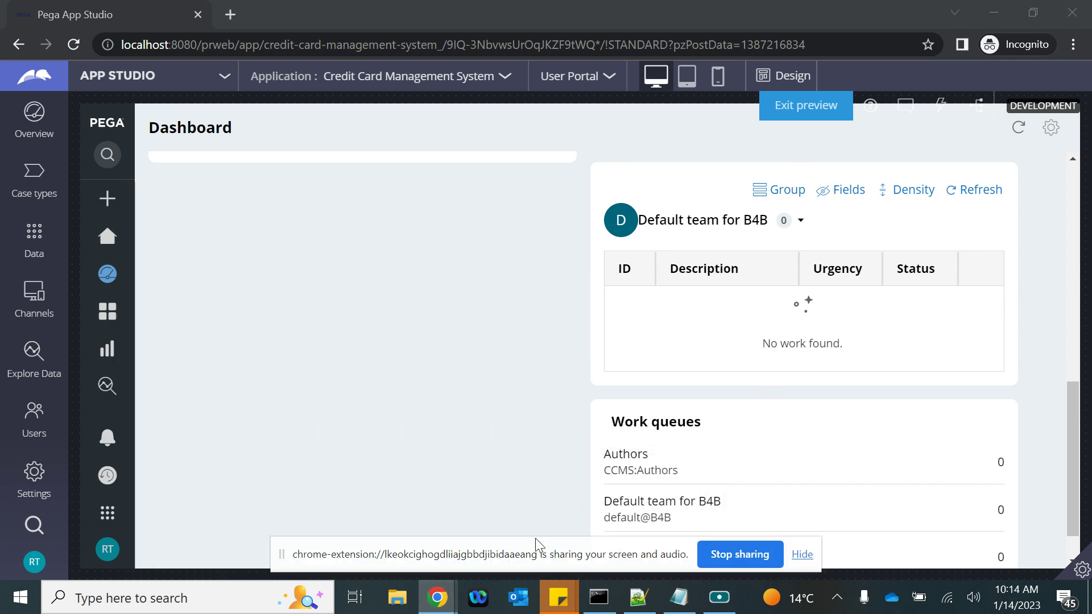
left_click(720, 597)
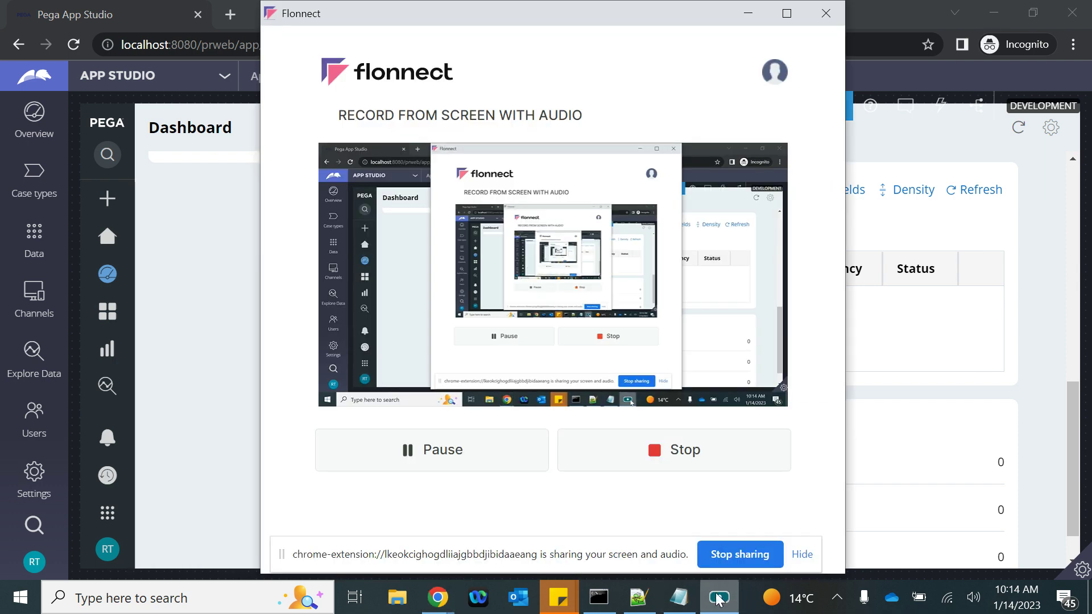
left_click(458, 453)
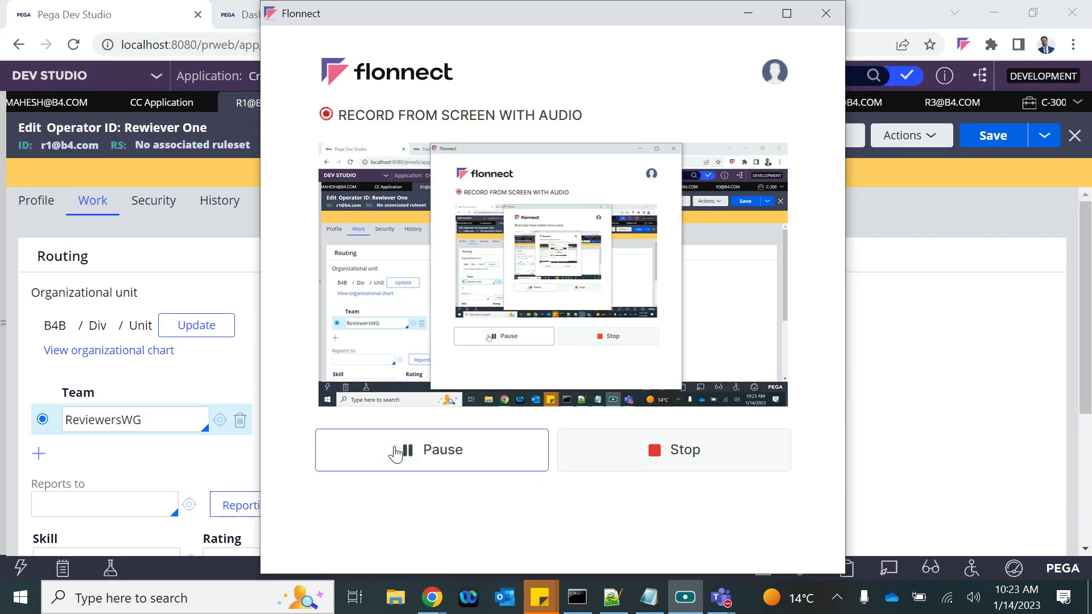
left_click(884, 363)
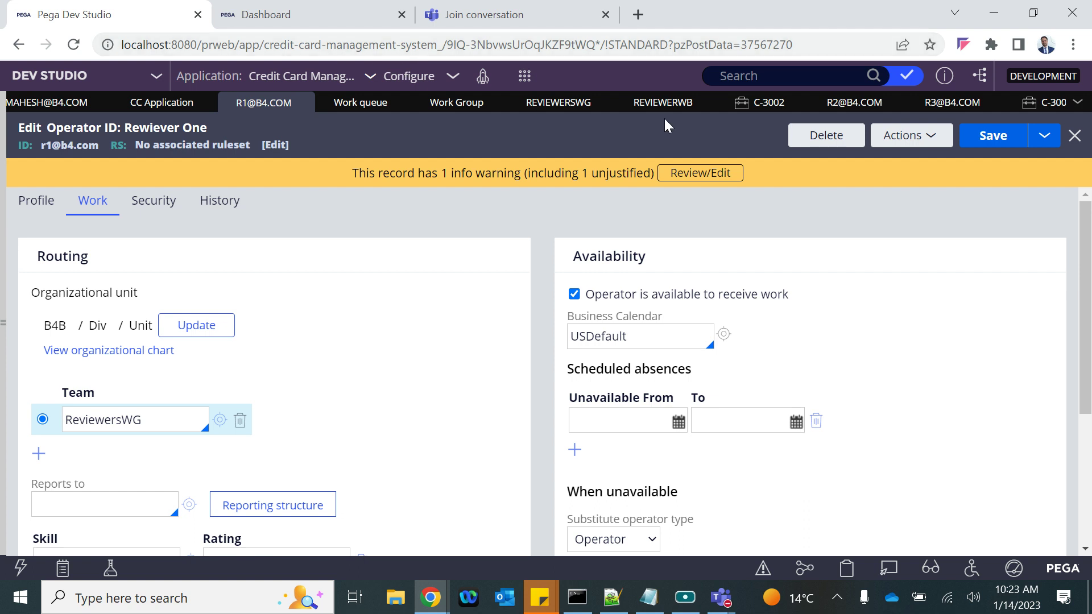
Open Reviewer Two's operator record from the hidden tabs and select its operator ID
mouse_move(431, 597)
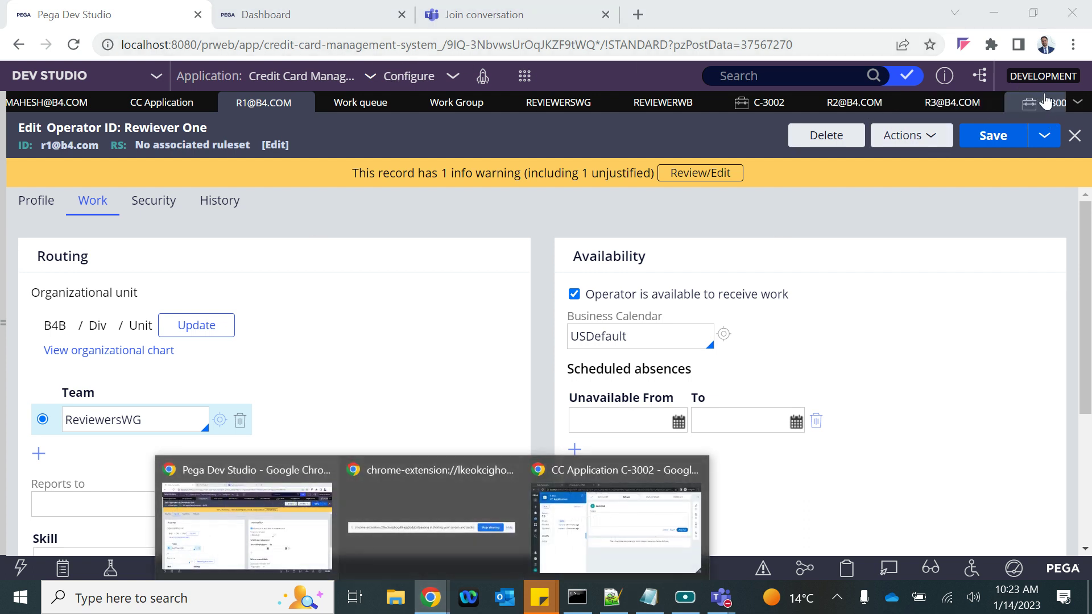
left_click(1075, 102)
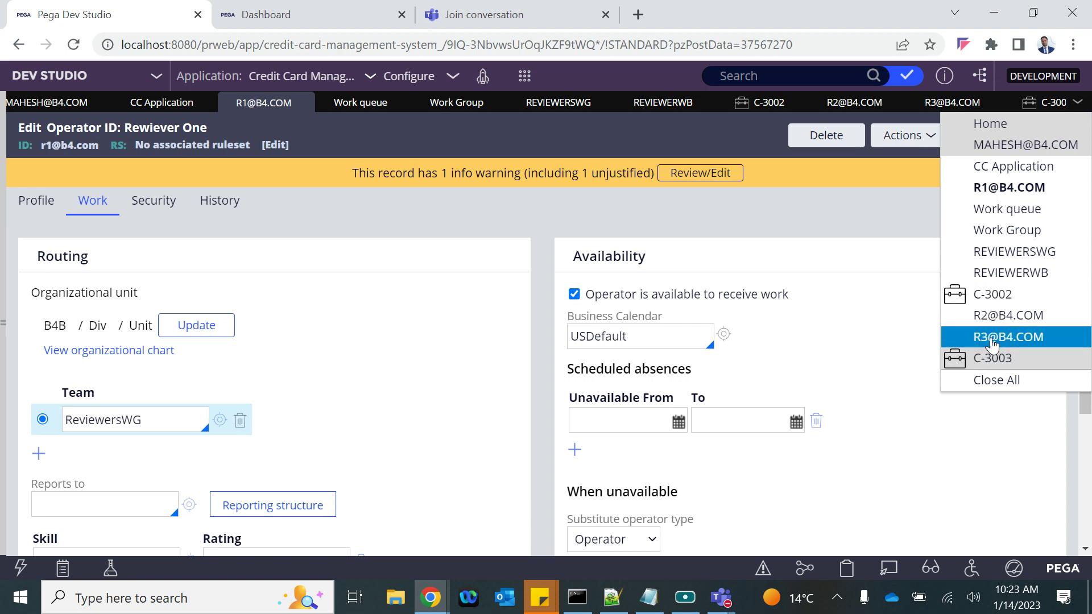
left_click(992, 342)
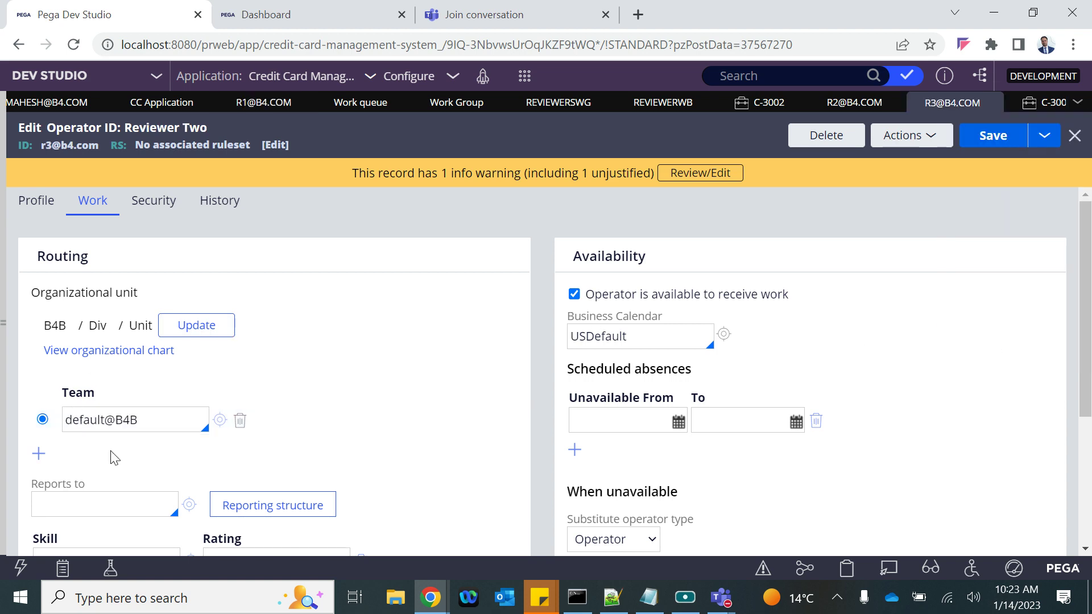
left_click_drag(166, 422, 38, 430)
scroll(73, 429, "down", 4)
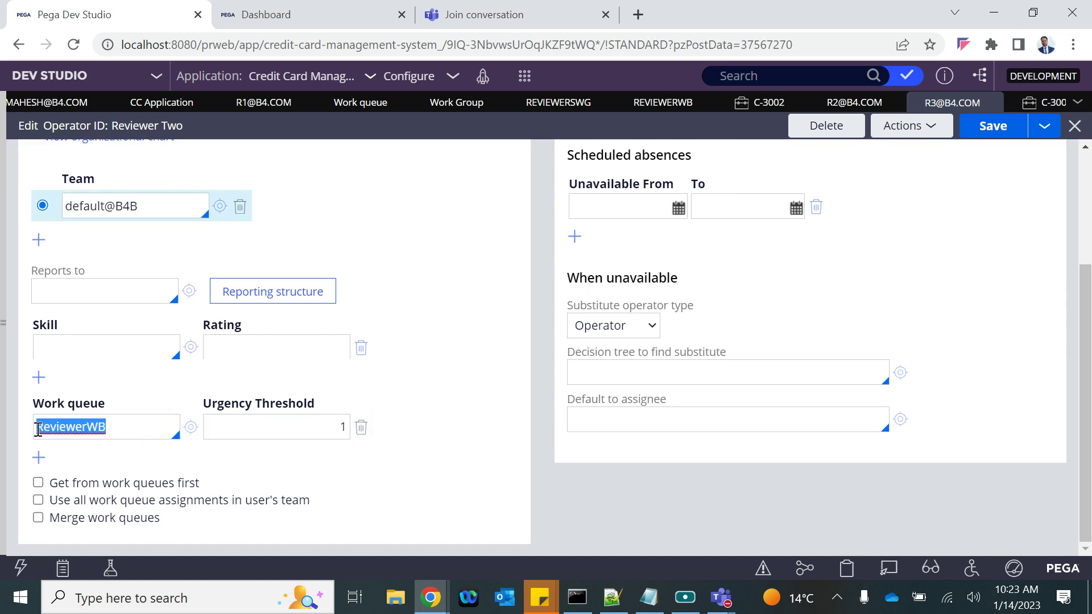
scroll(57, 353, "up", 4)
scroll(127, 503, "down", 4)
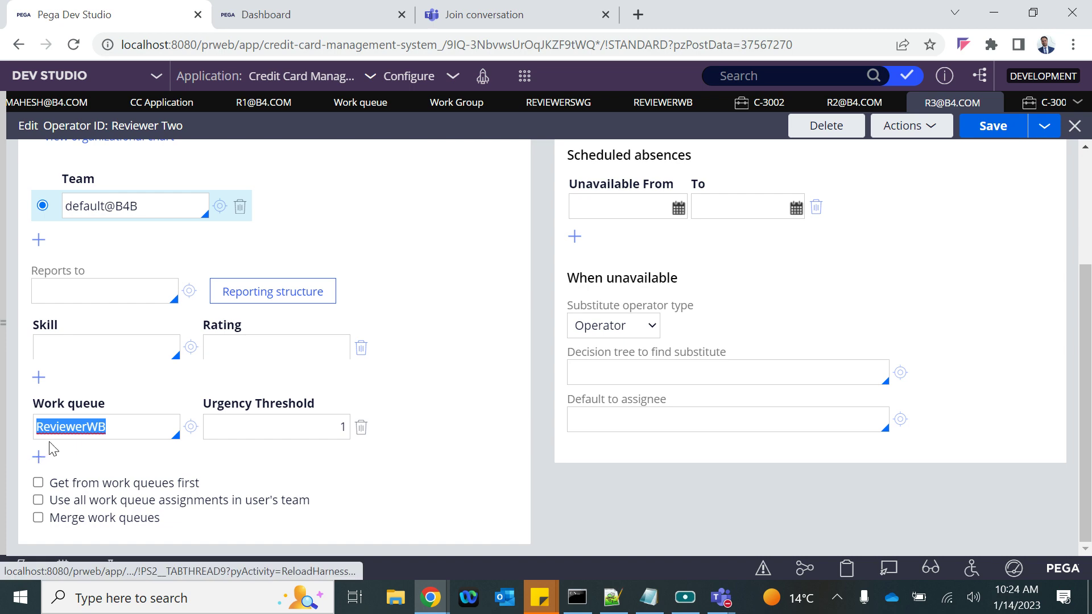
scroll(85, 398, "up", 4)
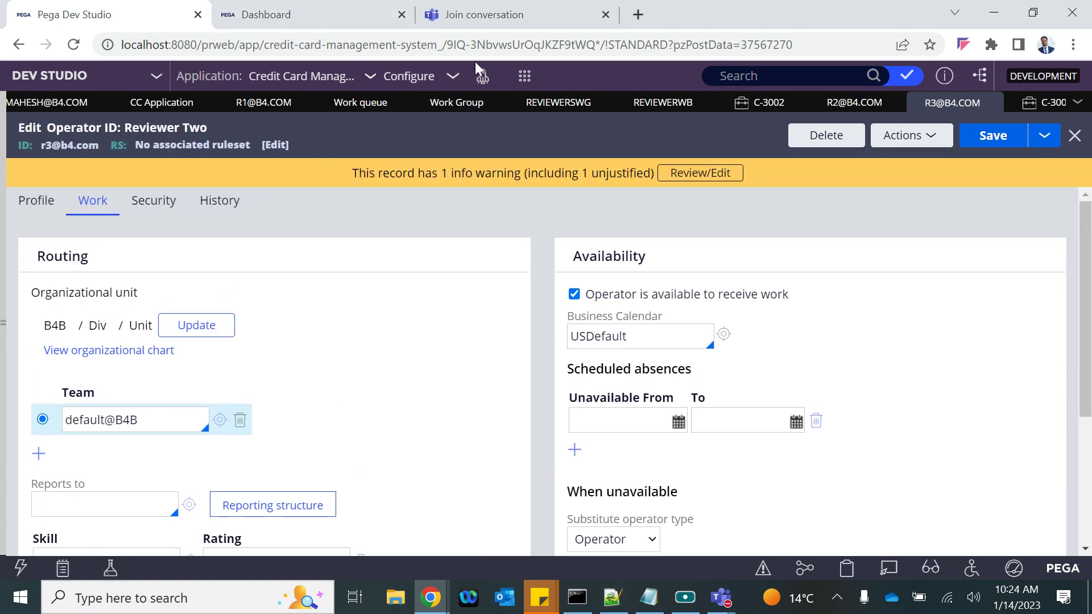
double_click(57, 145)
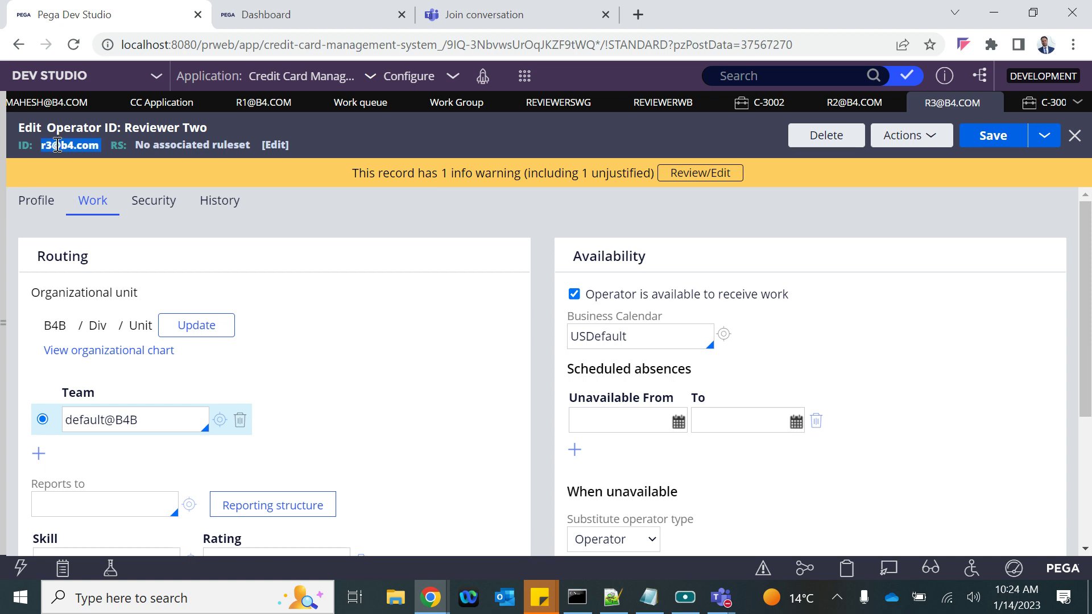
Log the previous reviewer out of the portal and close that private window
mouse_move(431, 597)
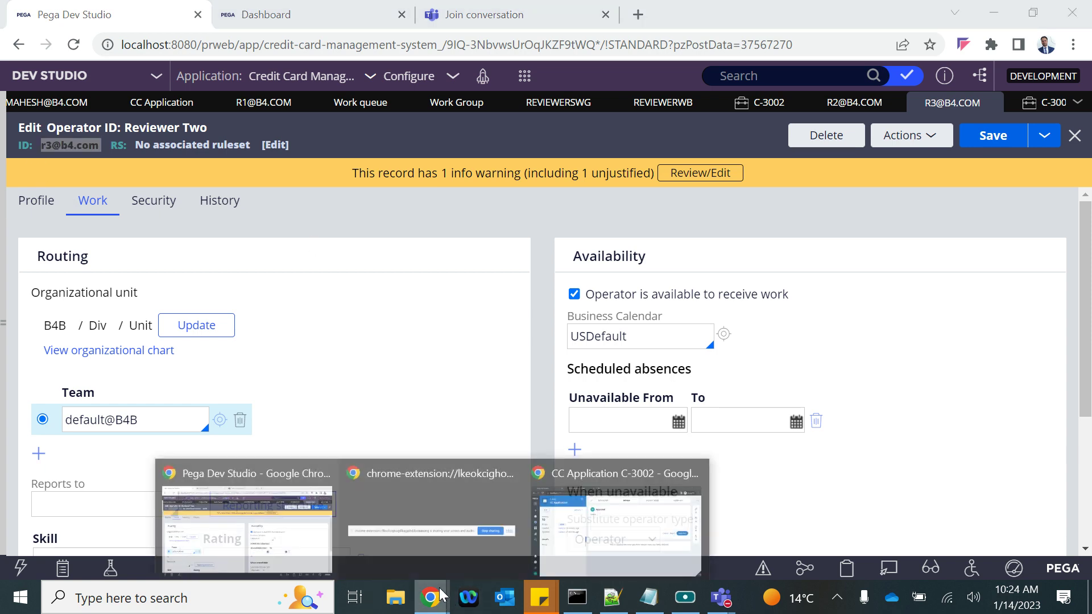
left_click(608, 504)
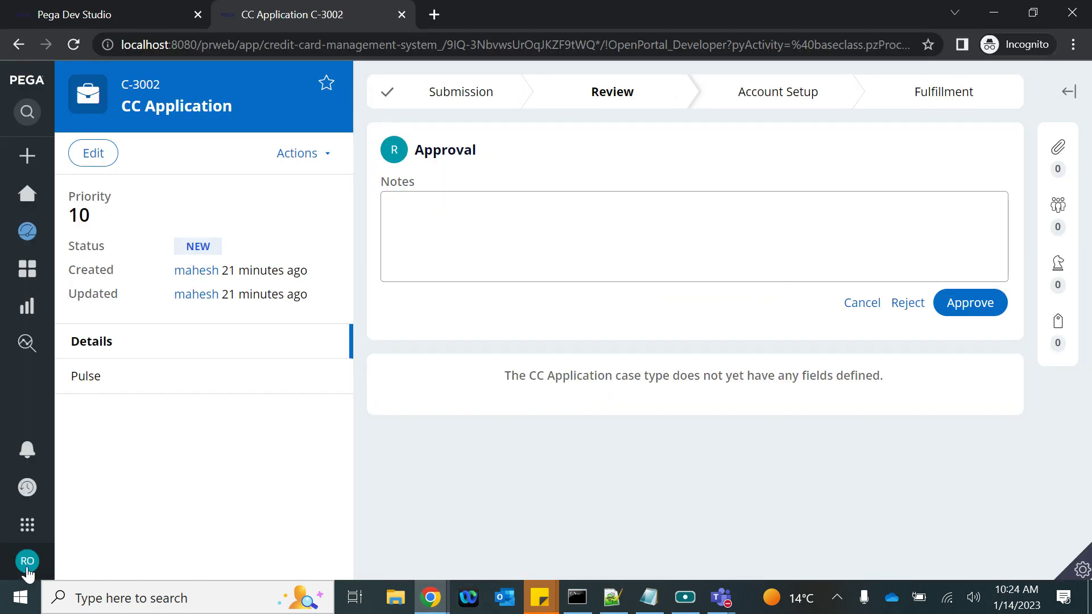
left_click(28, 563)
left_click(40, 541)
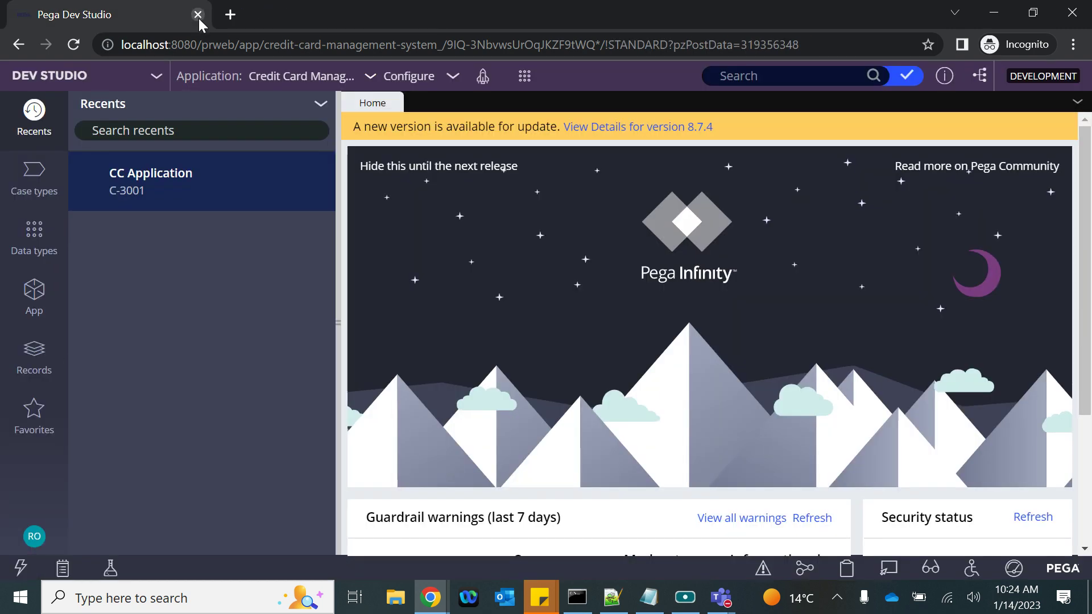
left_click(199, 17)
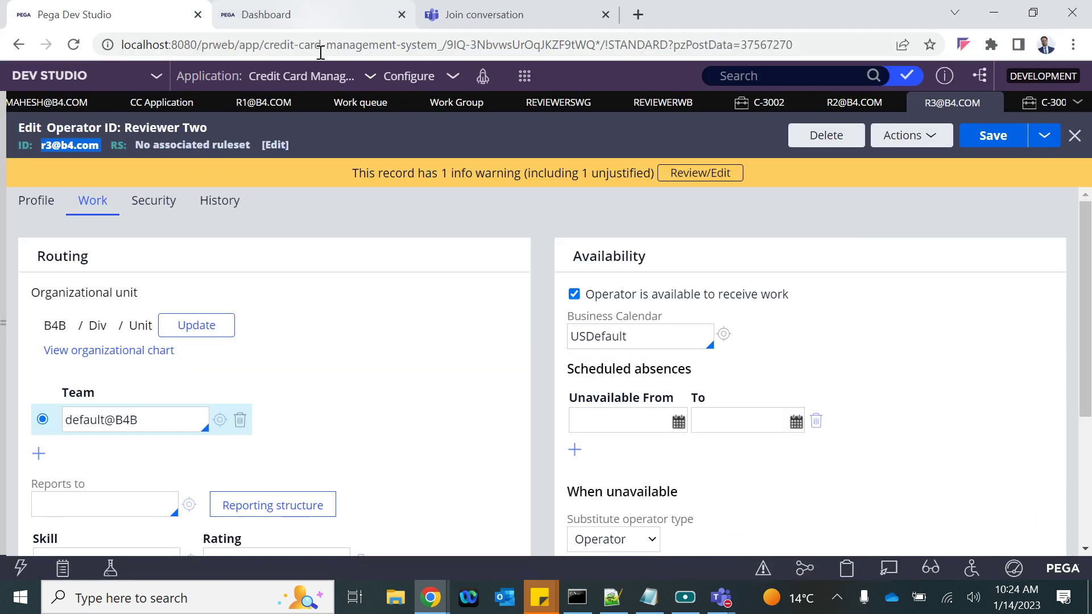
Copy the localhost:8080/prweb server address and paste it into a new Incognito window
left_click_drag(236, 45, 121, 46)
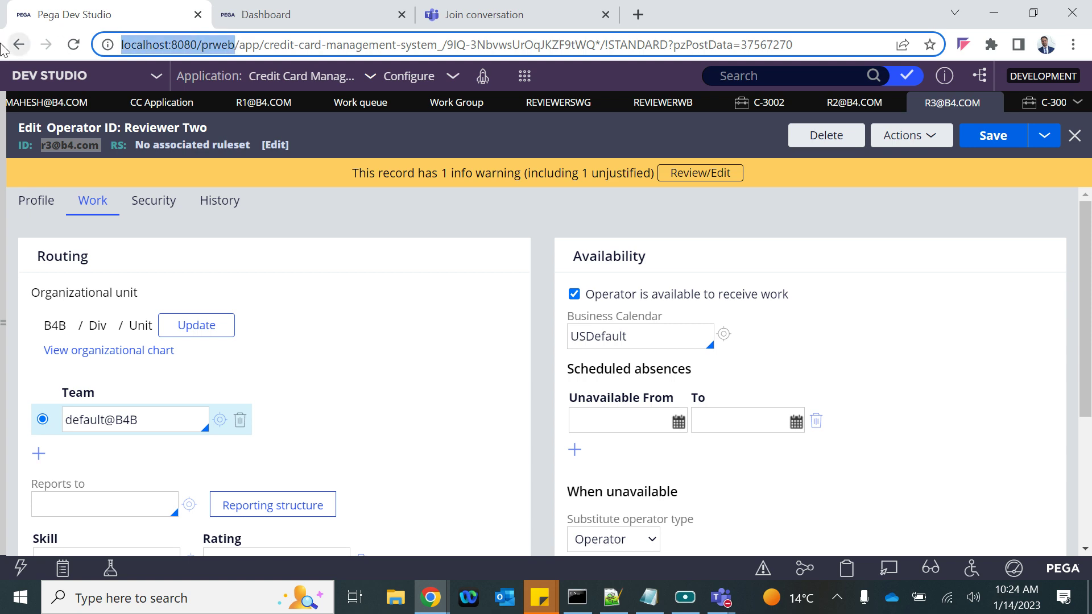
key("ctrl+c")
left_click(1074, 44)
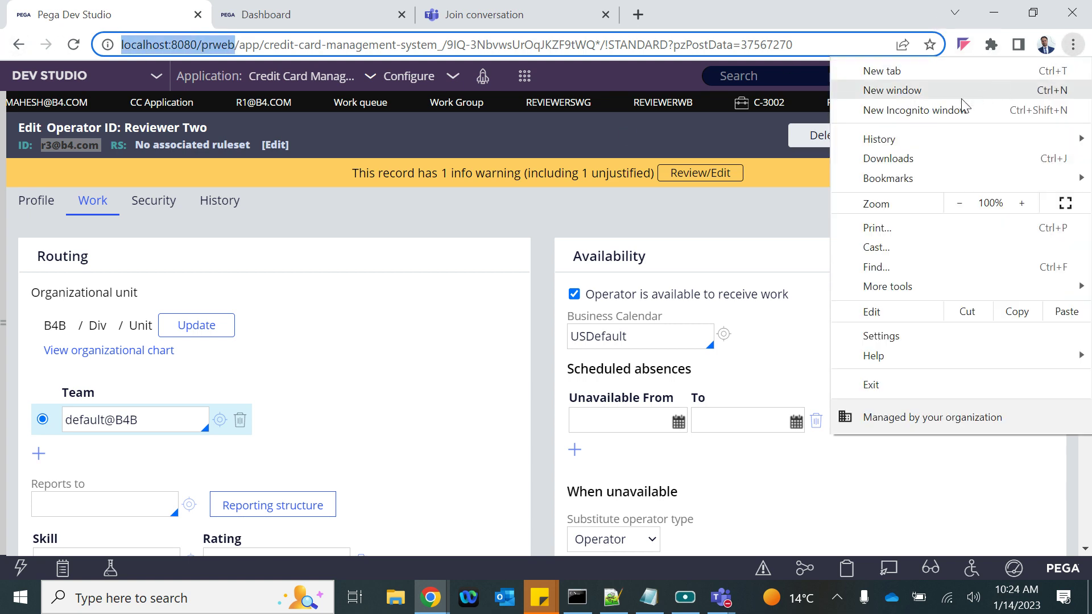
left_click(963, 107)
key("ctrl+v")
Load the Pega login page and sign in with the reviewer operator's user name and password
key("Return")
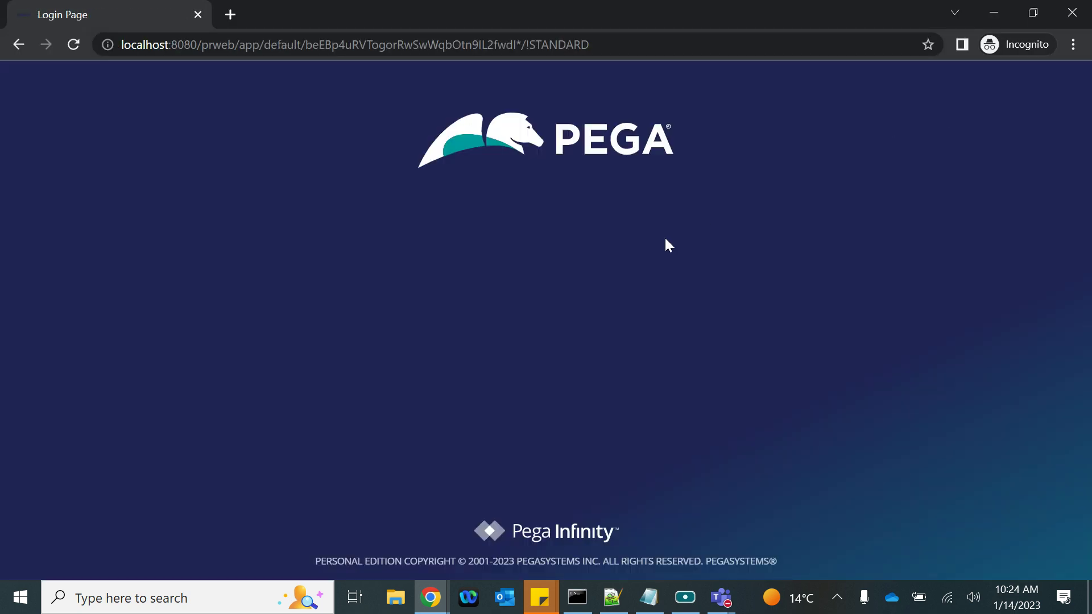
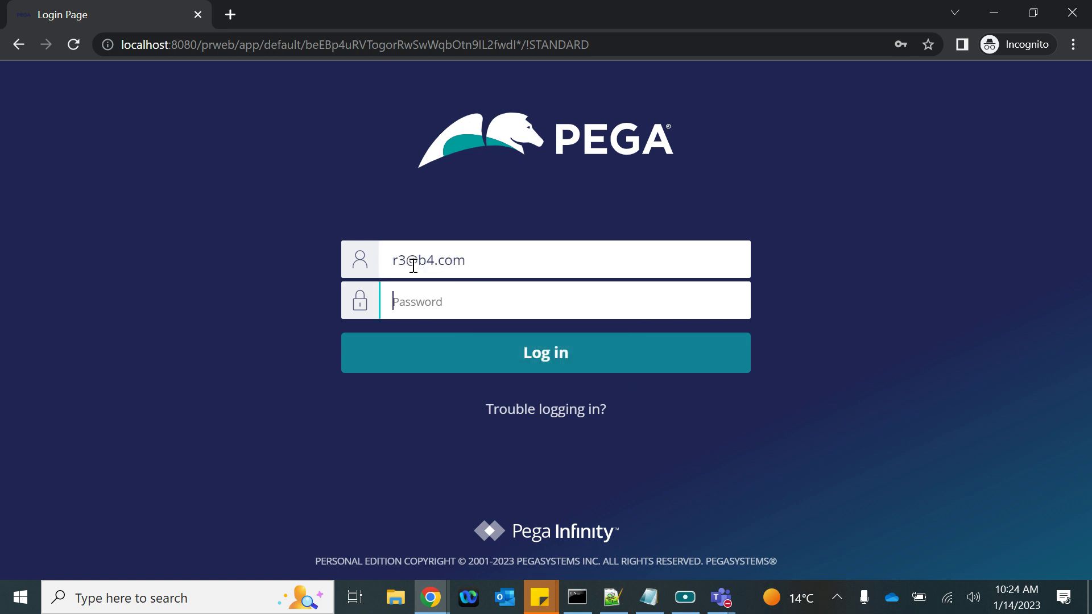
type("••")
key("Return")
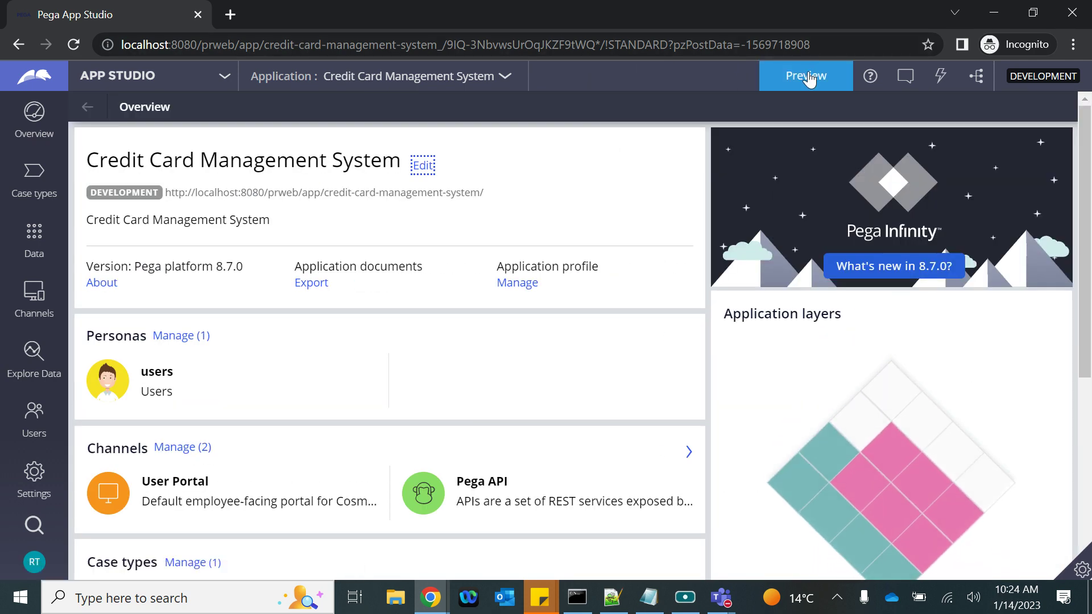
Preview the portal Dashboard, list the reviewer's worklists (no ReviewerWB queue), then return to Dev Studio
left_click(809, 76)
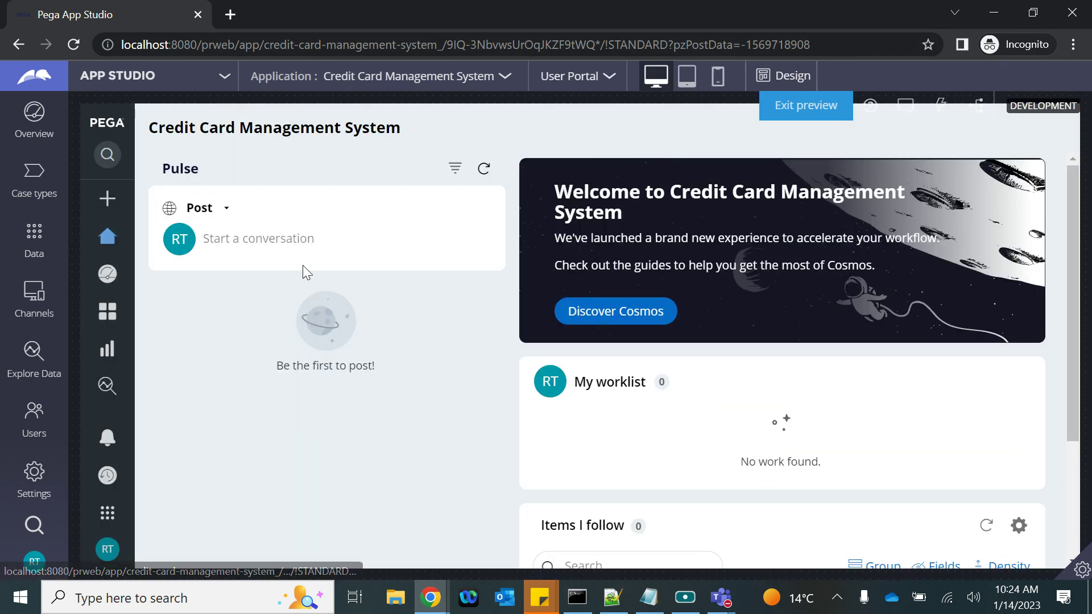
mouse_move(88, 438)
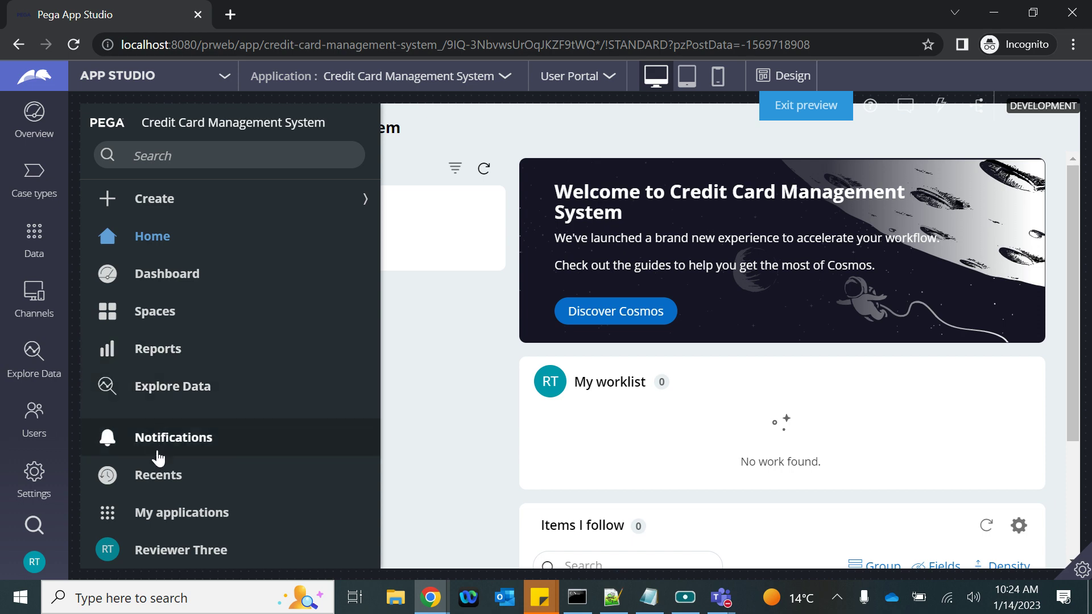
left_click(160, 274)
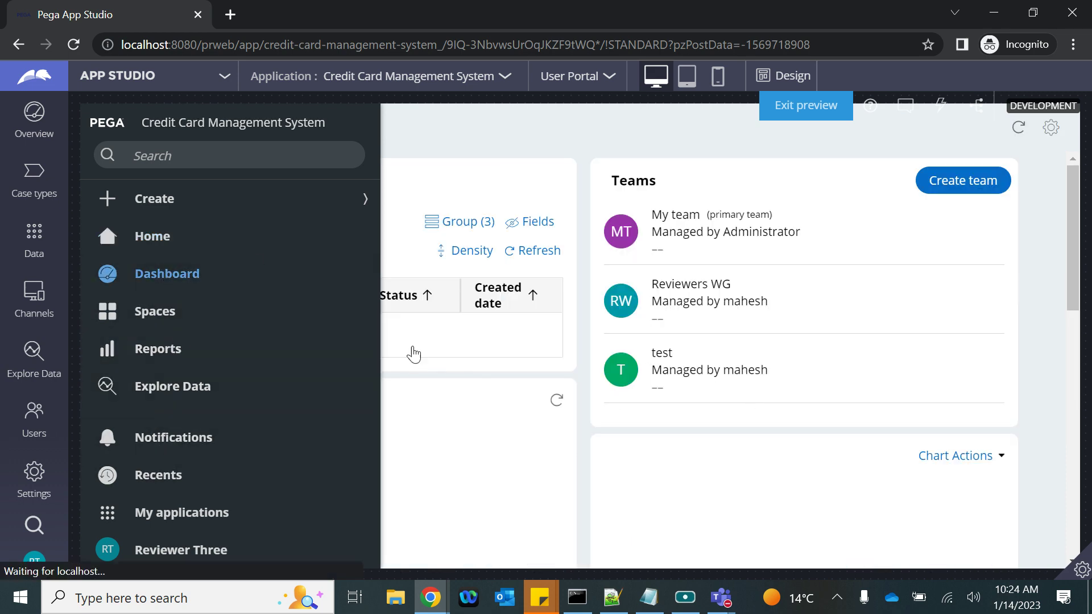
scroll(797, 397, "down", 10)
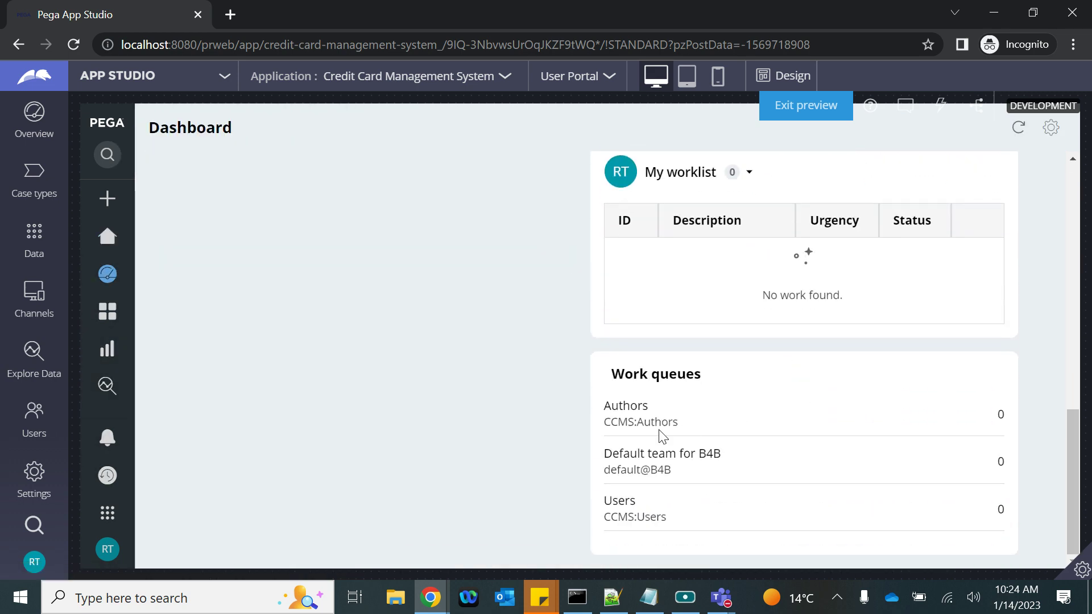
scroll(682, 316, "up", 2)
left_click(748, 270)
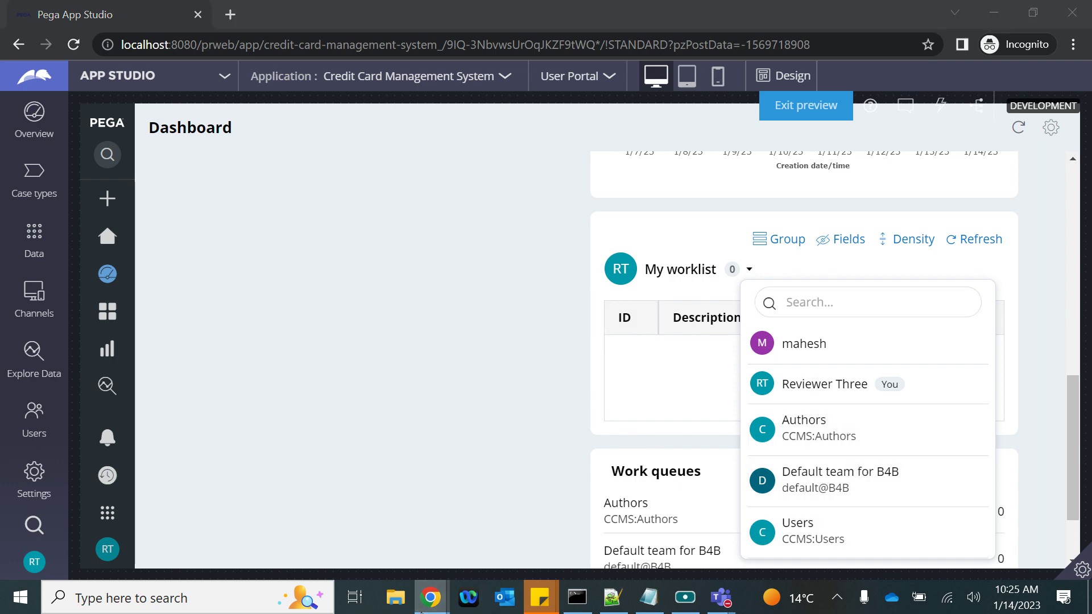
mouse_move(431, 597)
left_click(238, 509)
Replace Reviewer Two's team default@B4B with ReviewersWG from the suggestions
scroll(662, 491, "down", 3)
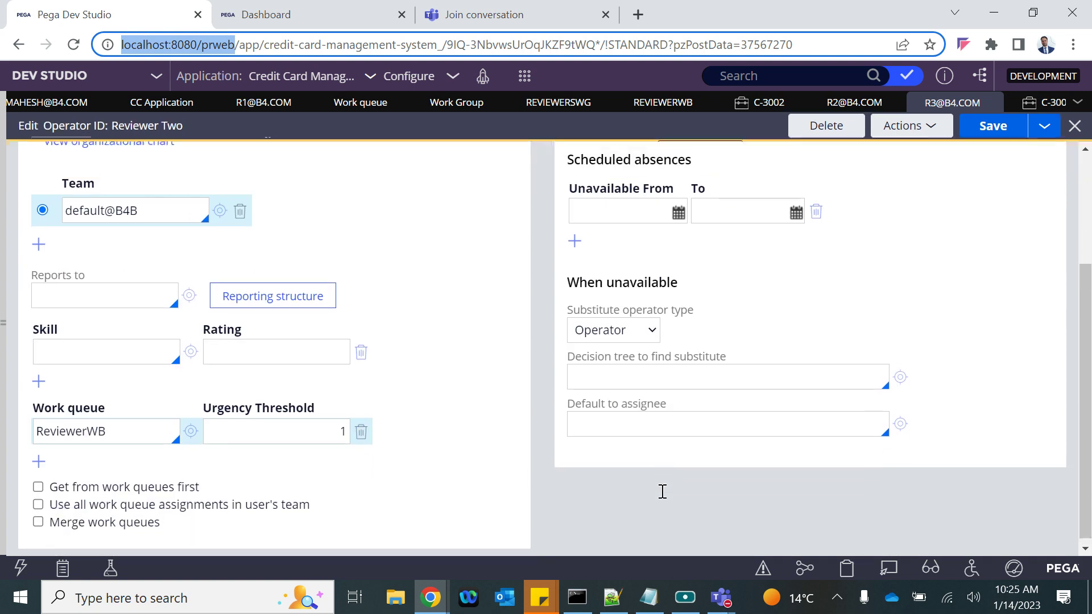
double_click(88, 431)
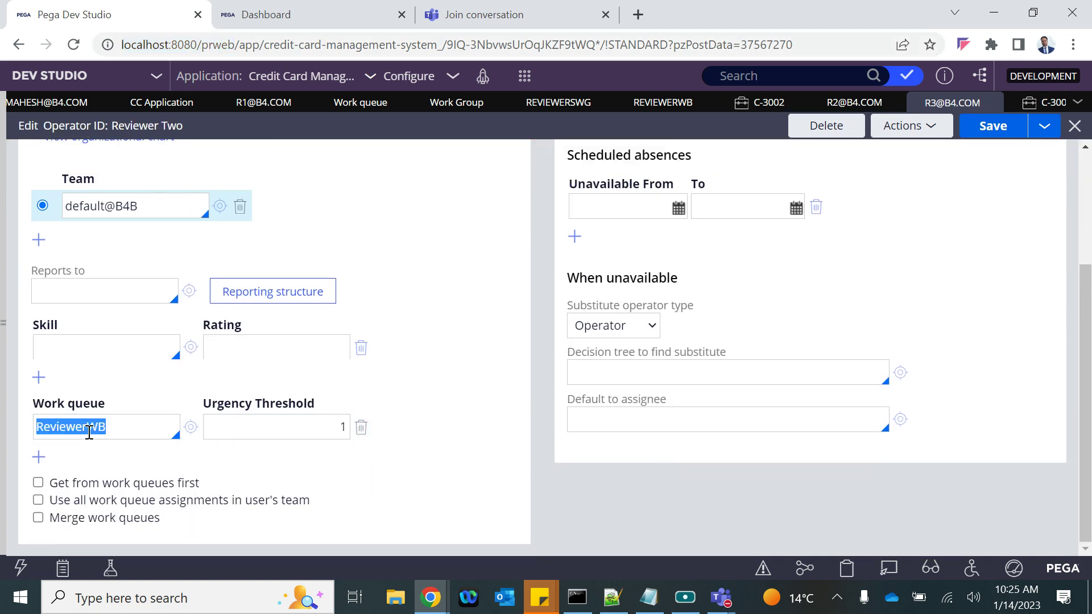
scroll(73, 214, "up", 5)
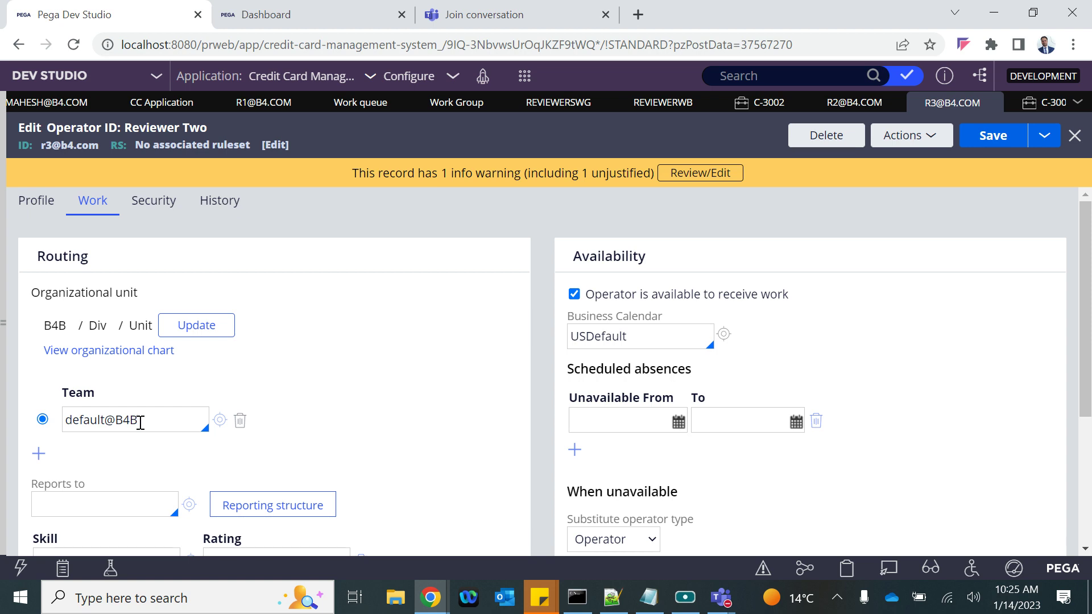
scroll(153, 420, "down", 3)
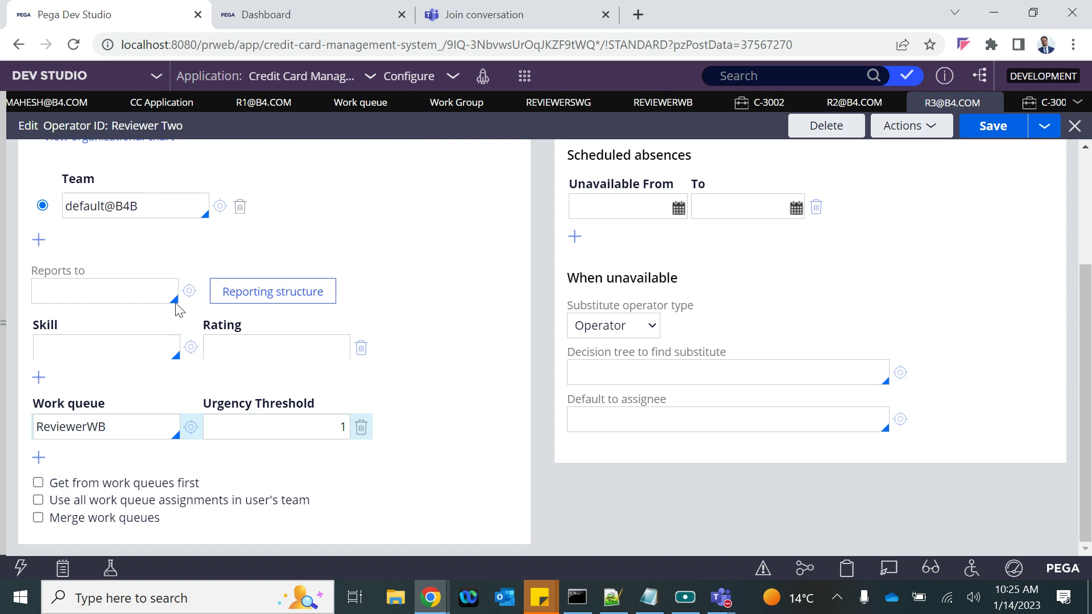
scroll(176, 308, "up", 3)
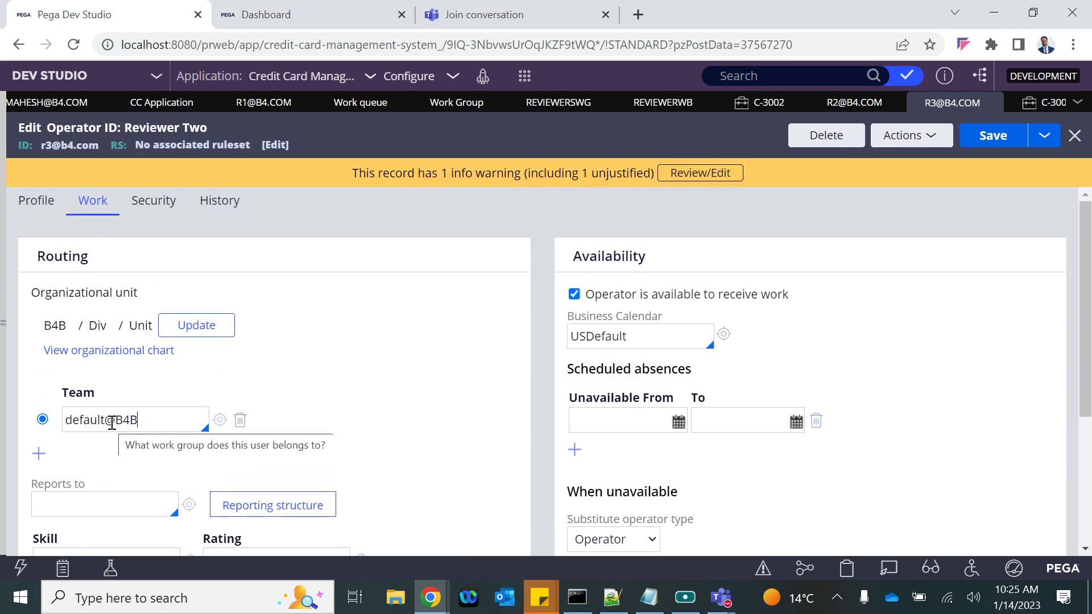
triple_click(112, 422)
key("BackSpace")
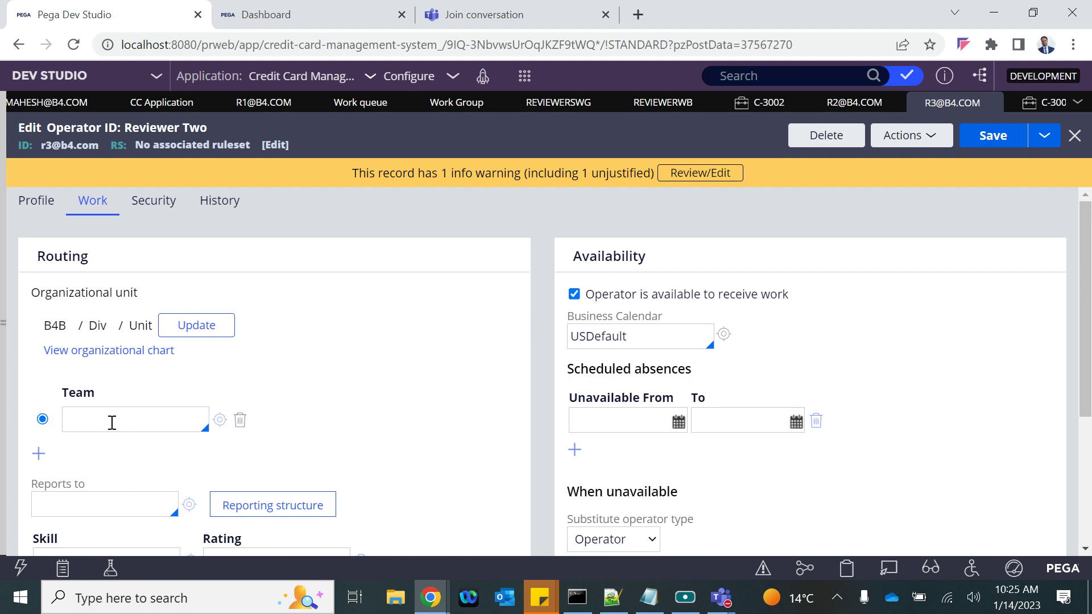
key("Return")
key("ctrl+a")
key("BackSpace")
key("Down")
key("Down")
key("Down")
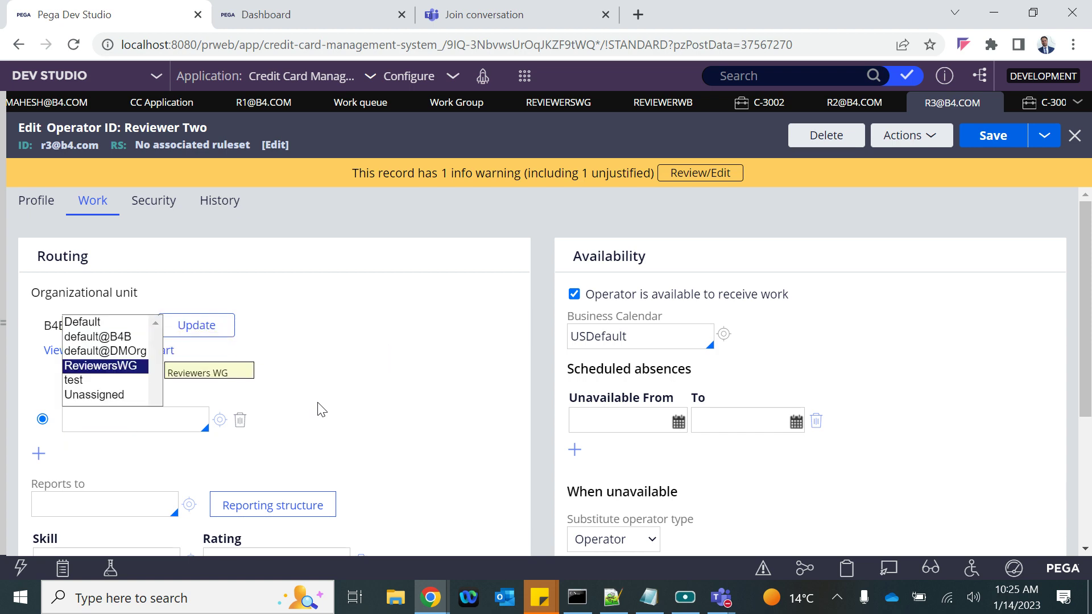
key("Return")
Save the operator record and switch to the App Studio private window
left_click(989, 136)
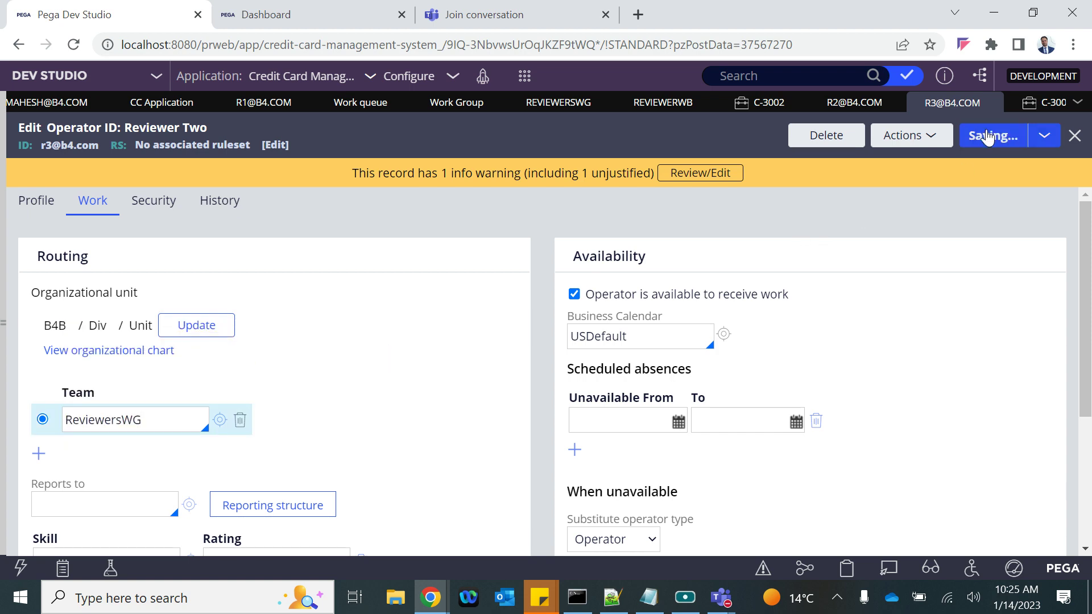
left_click(431, 597)
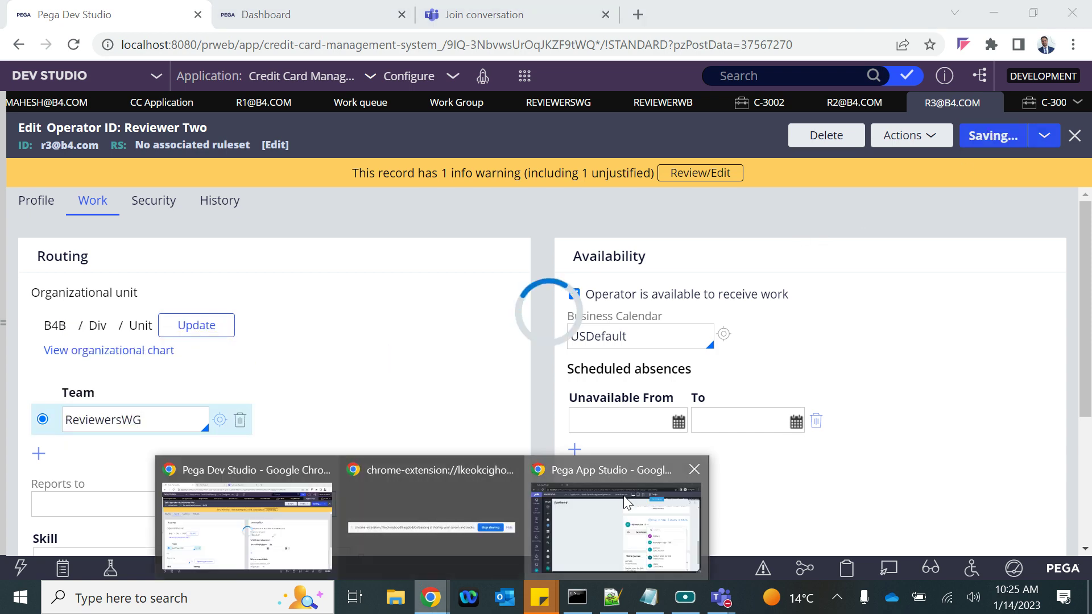
left_click(614, 512)
Exit the portal preview and launch the User Portal from Dev Studio
left_click(804, 103)
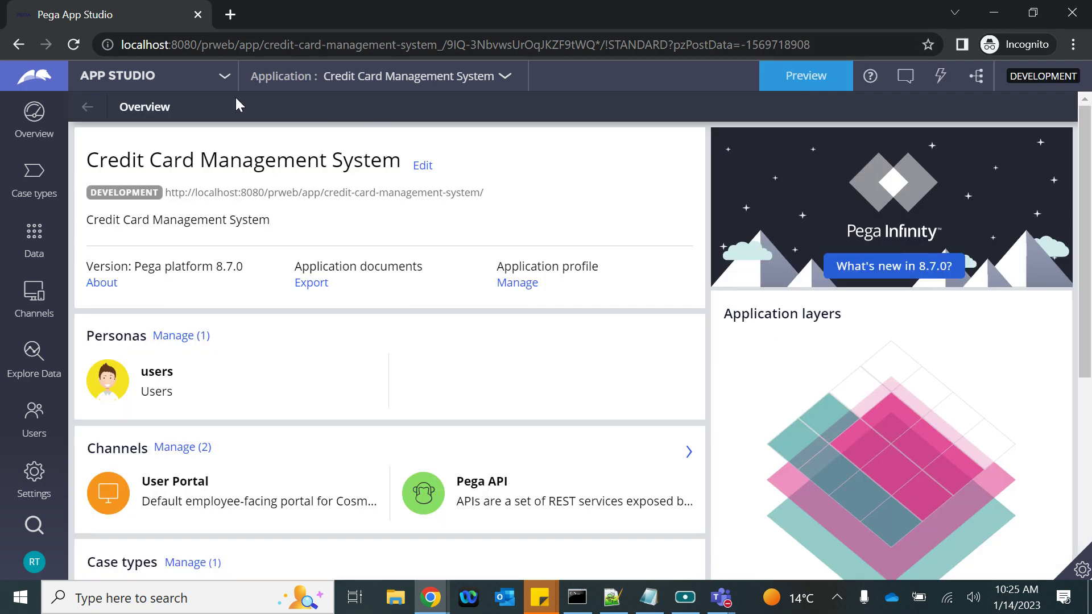
left_click(140, 86)
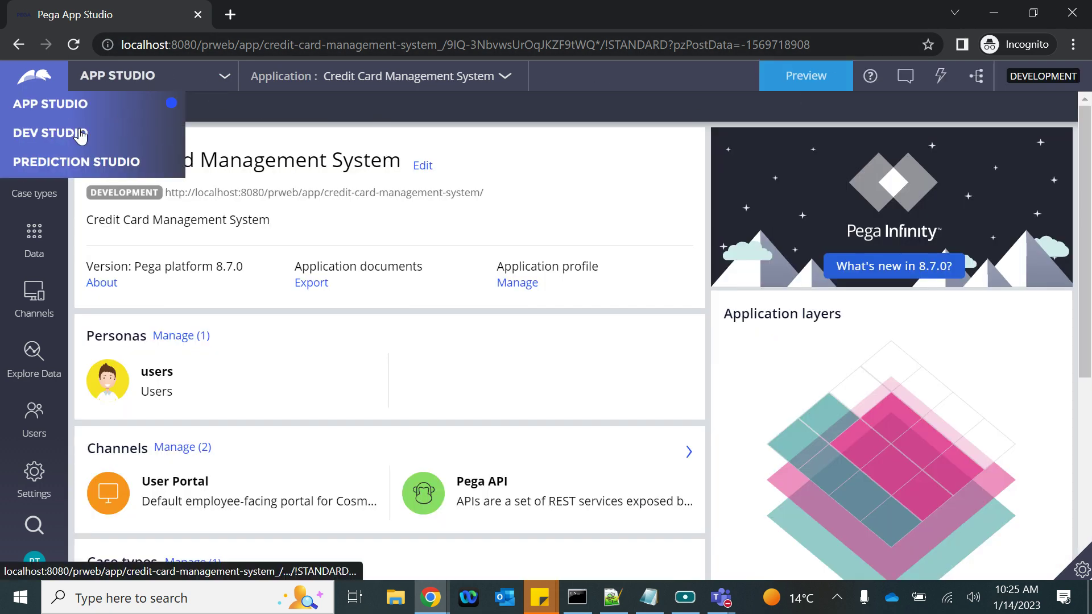
left_click(62, 129)
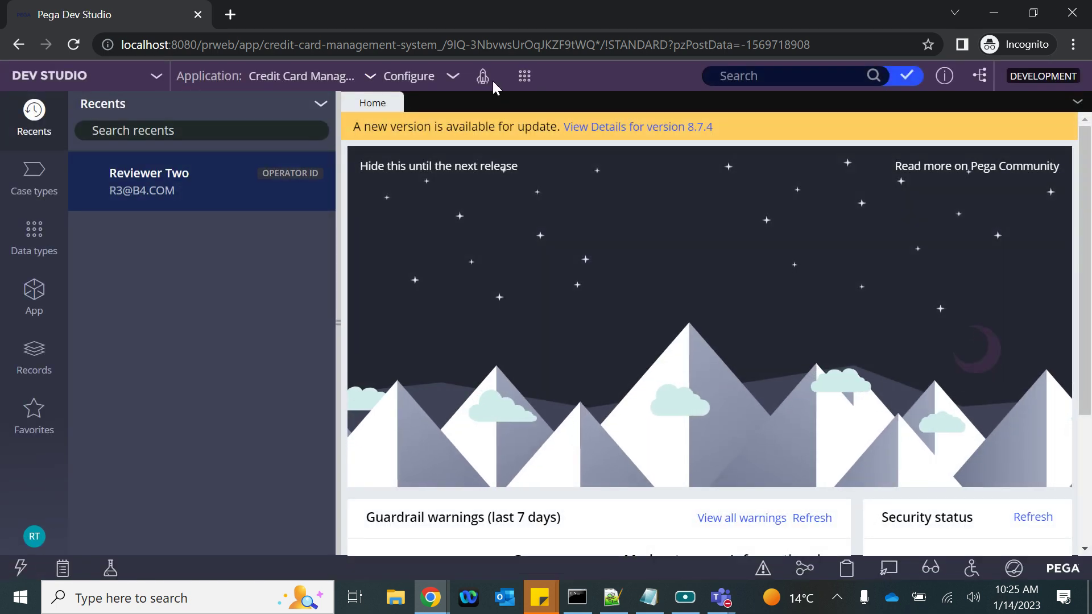
left_click(507, 95)
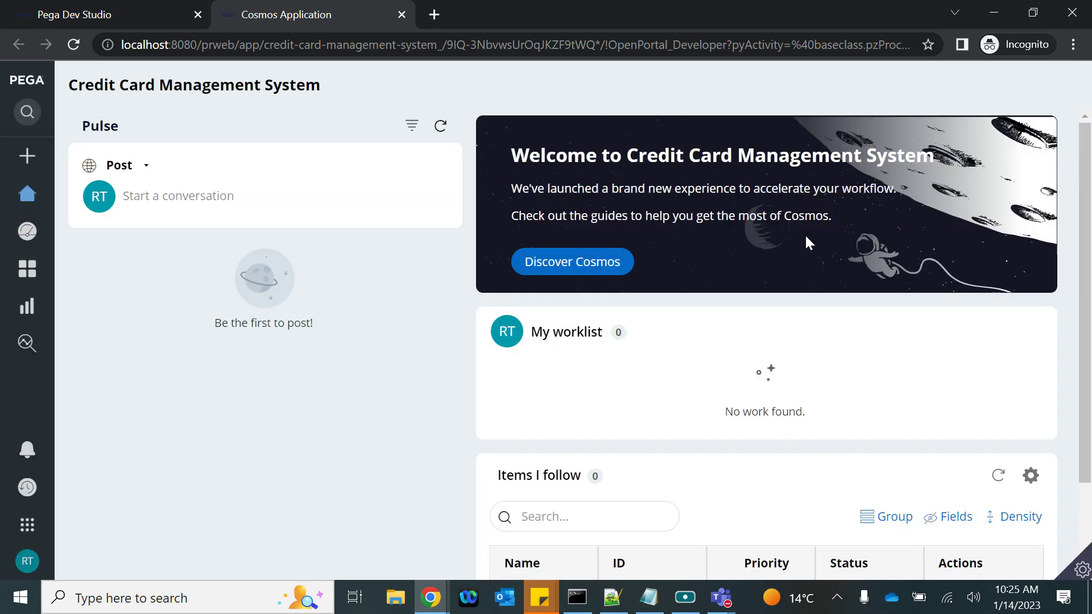
Open the portal Dashboard and list the available worklists and work queues
scroll(682, 507, "down", 2)
scroll(683, 508, "up", 2)
left_click(45, 231)
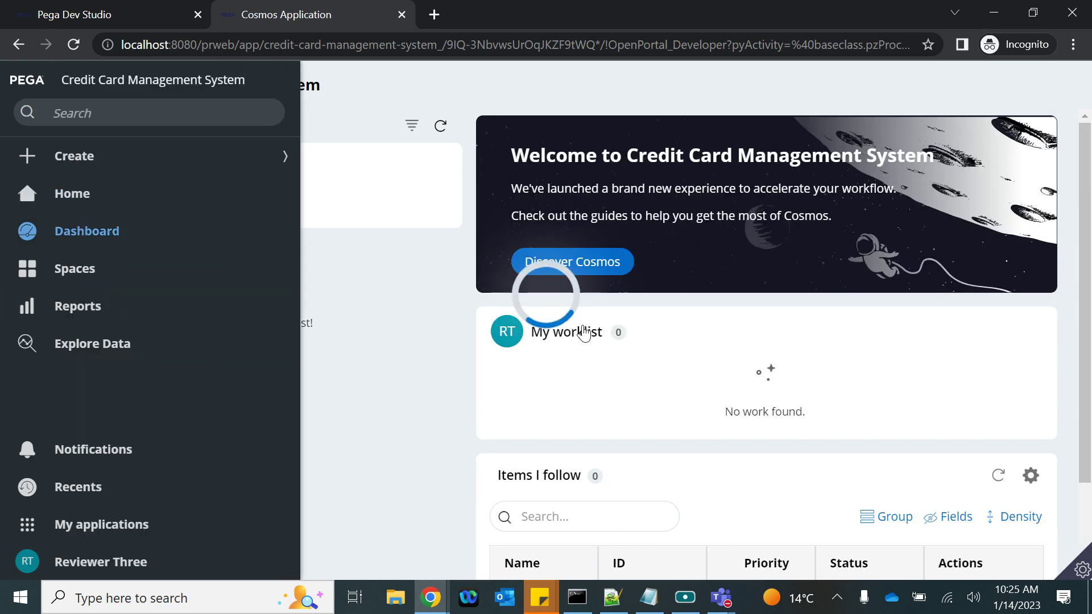
scroll(768, 414, "down", 10)
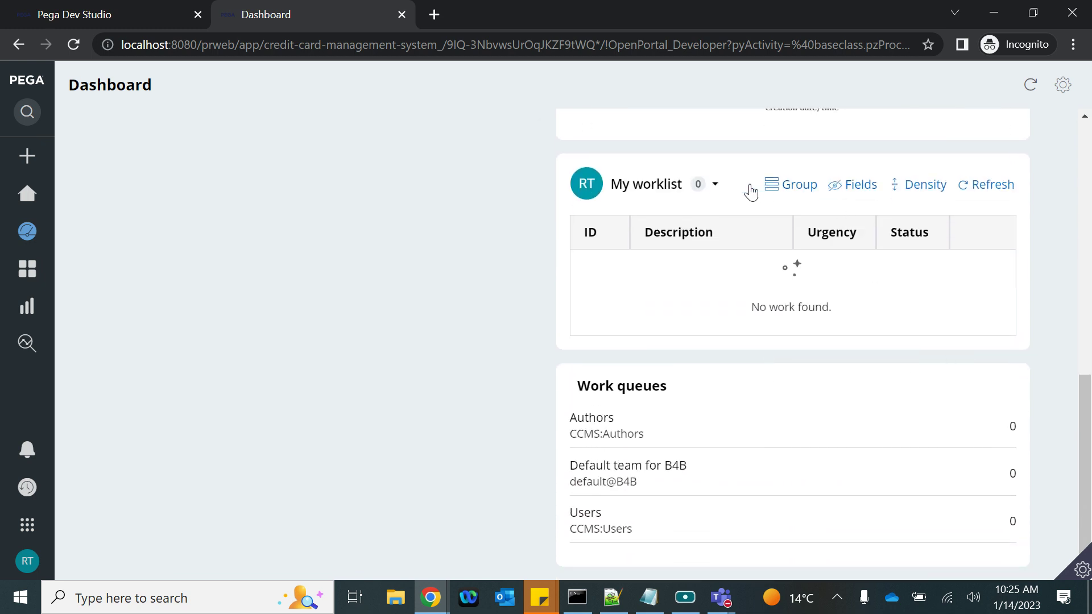
left_click(714, 185)
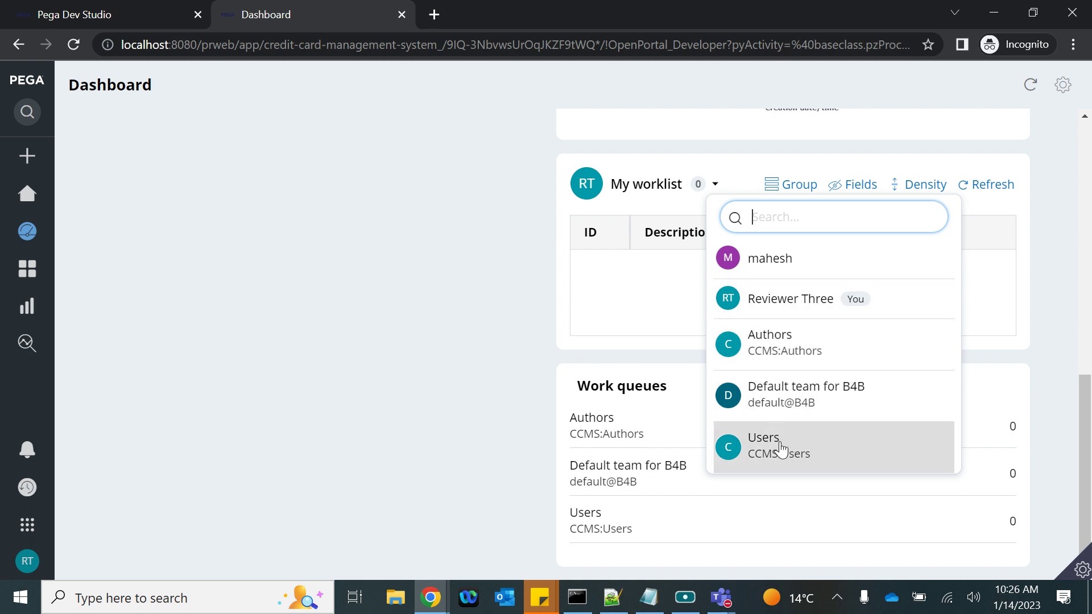
Log off the user portal and reload to the Credit Card Management System overview
left_click(22, 559)
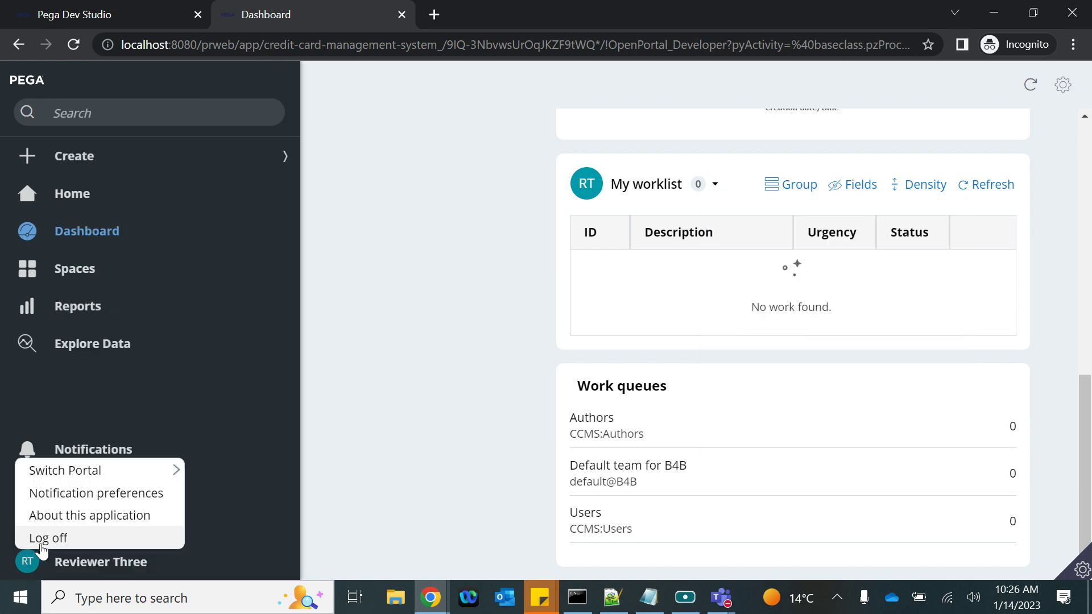
left_click(59, 538)
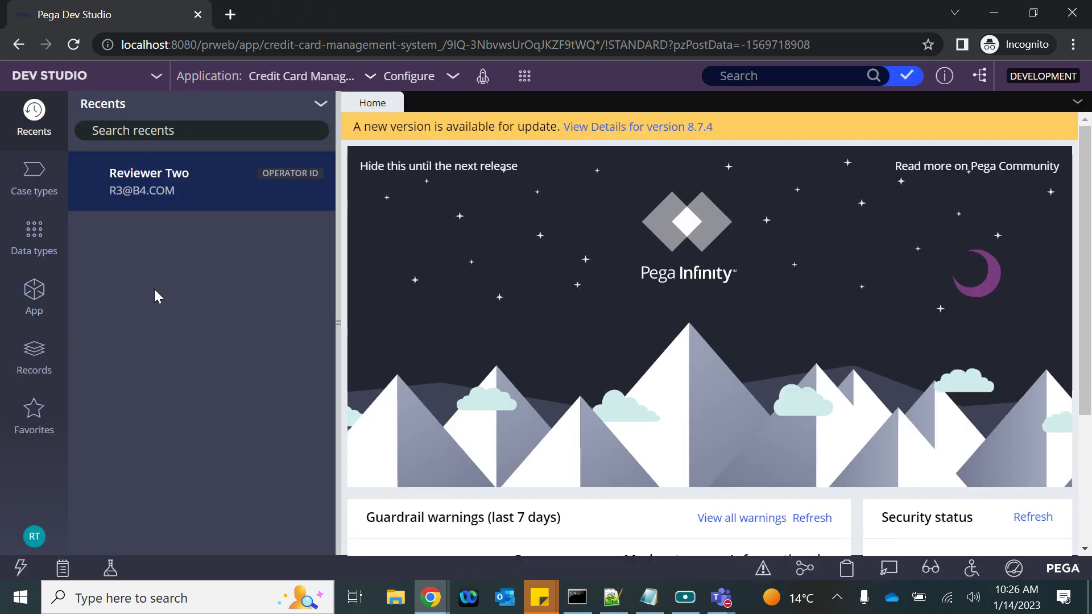
left_click(69, 48)
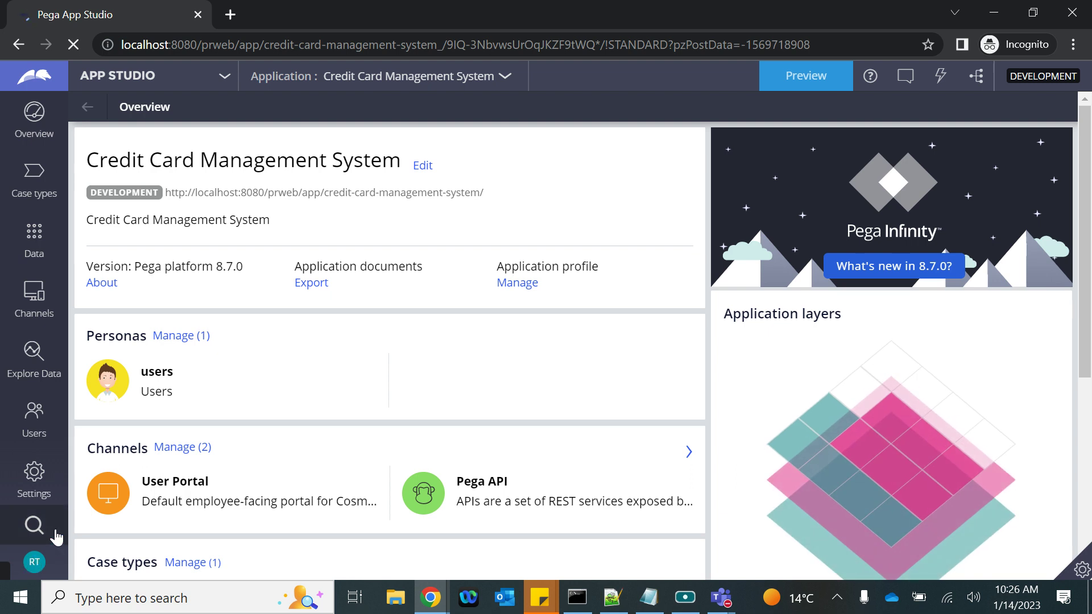
Log off and sign back in with the reviewer operator's e-mail user name and password
left_click(42, 567)
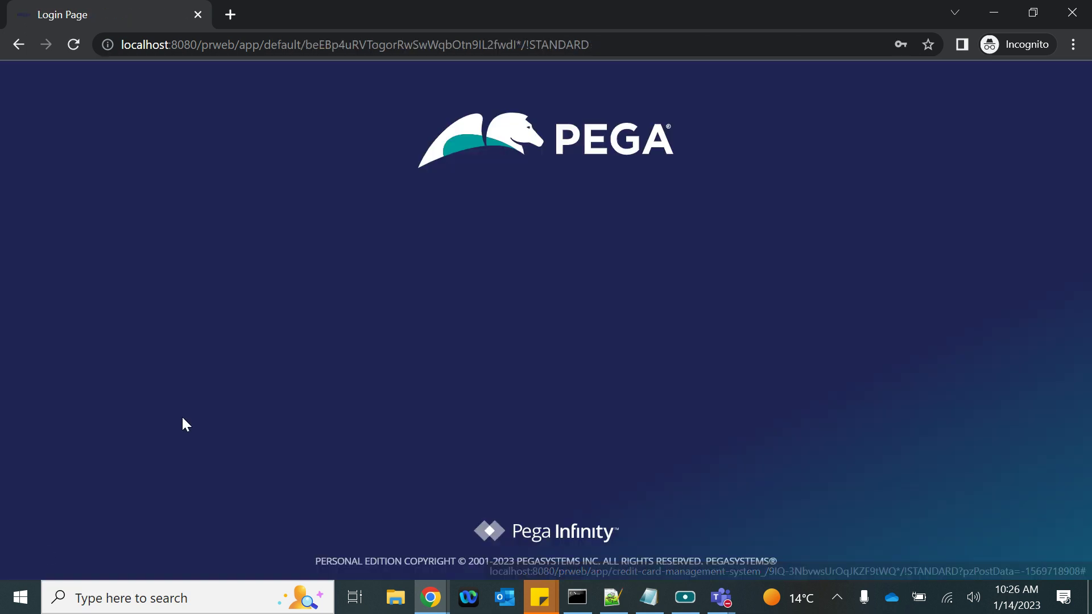
type("http://localhost:8080/prweb")
key("ctrl+a")
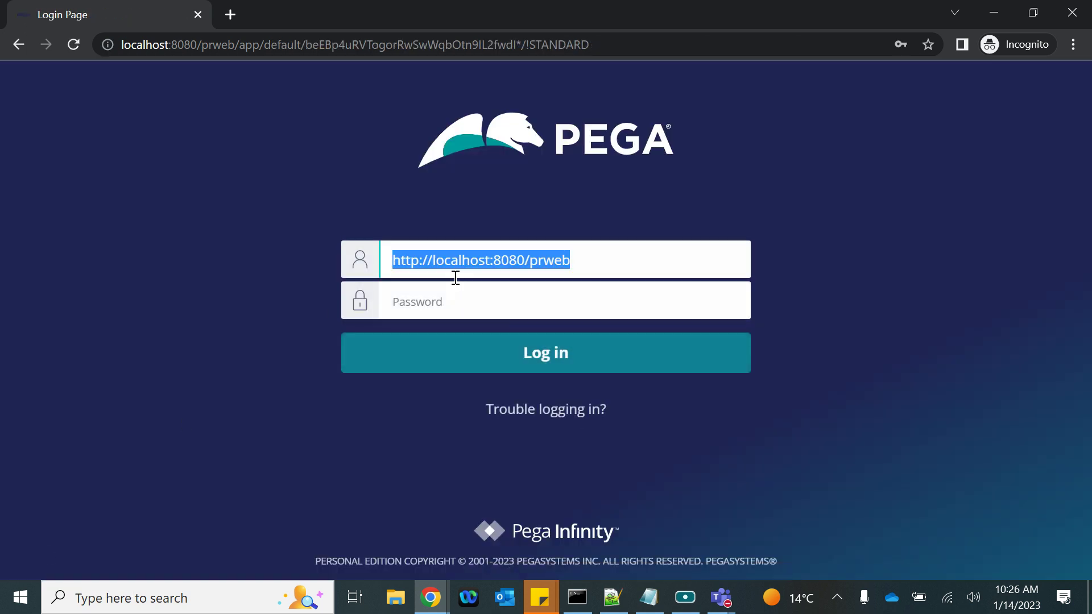
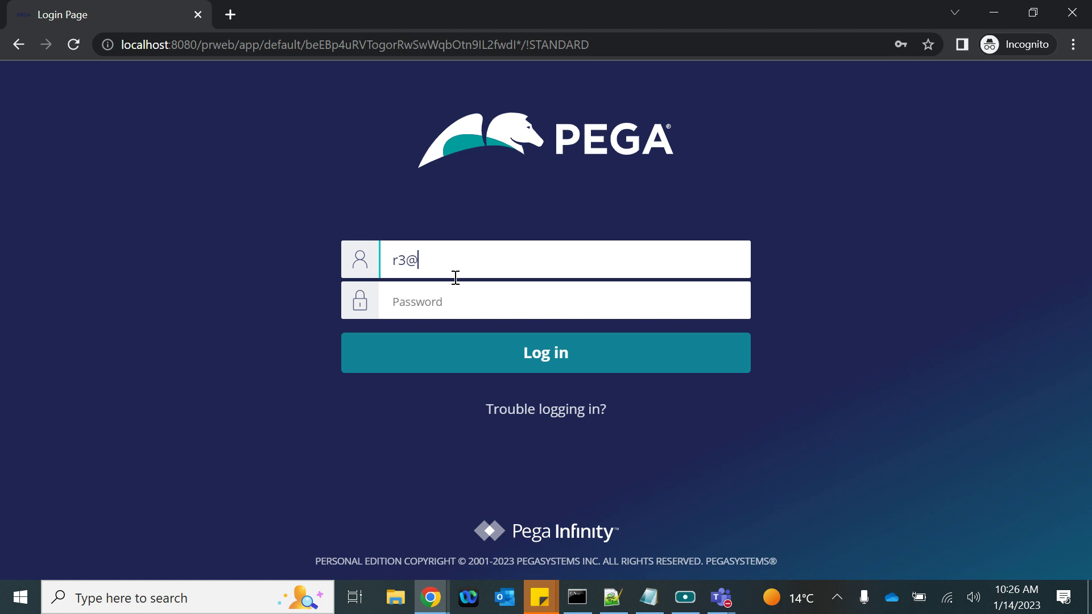
key("Tab")
type("rules")
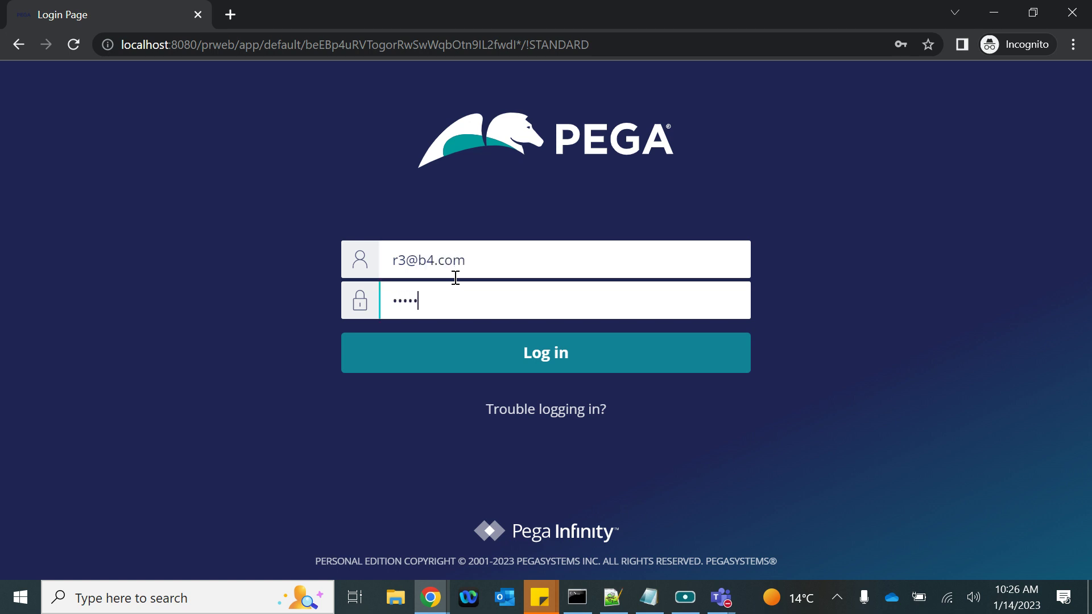
key("Return")
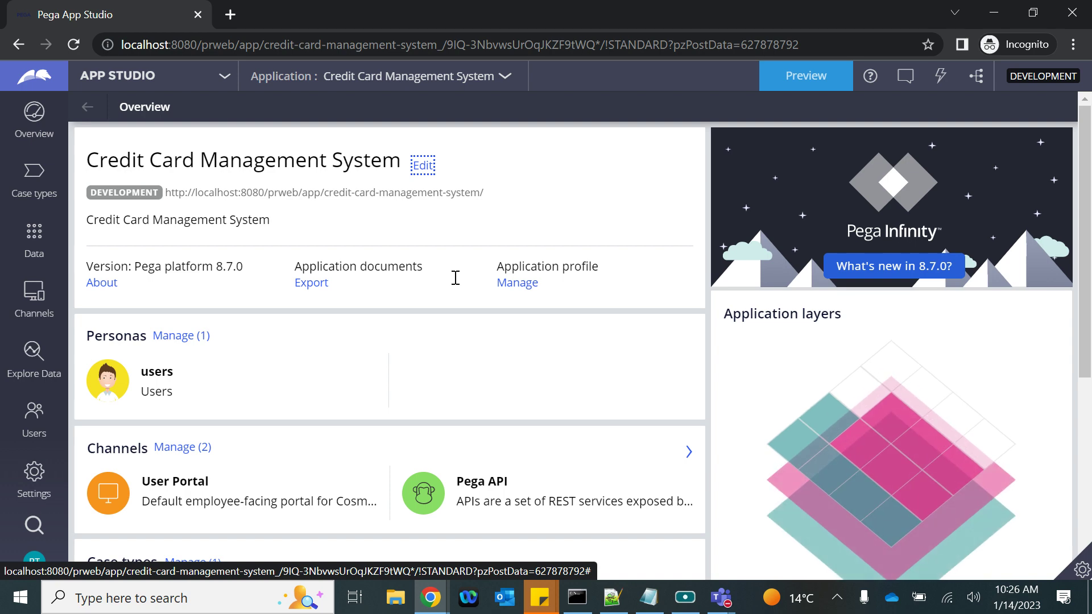
Preview the portal Dashboard and show the Reviewer WB queue's cases in My worklist
left_click(806, 75)
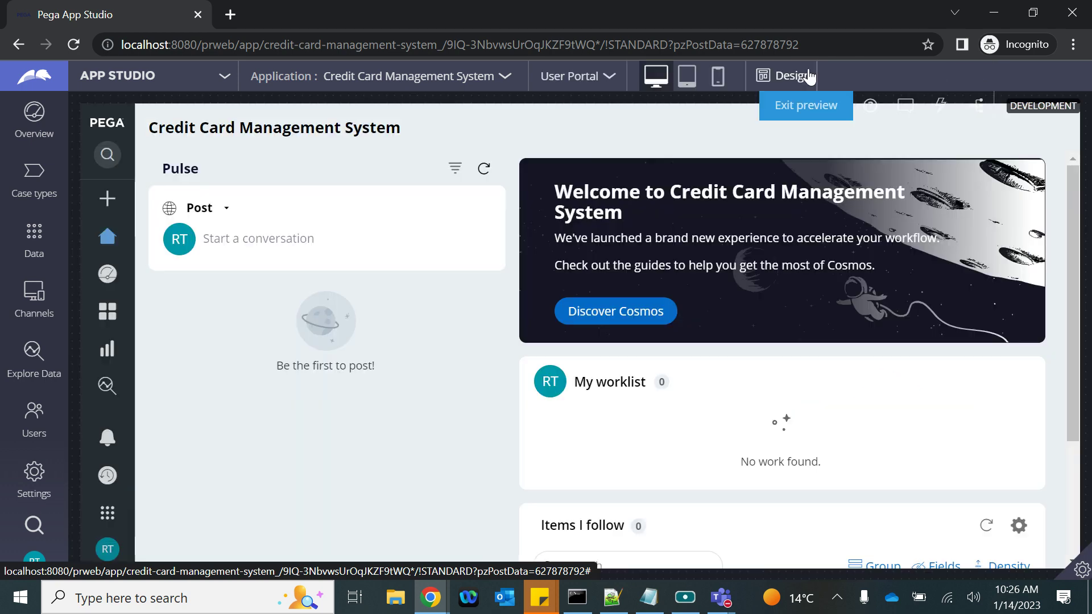
left_click(111, 275)
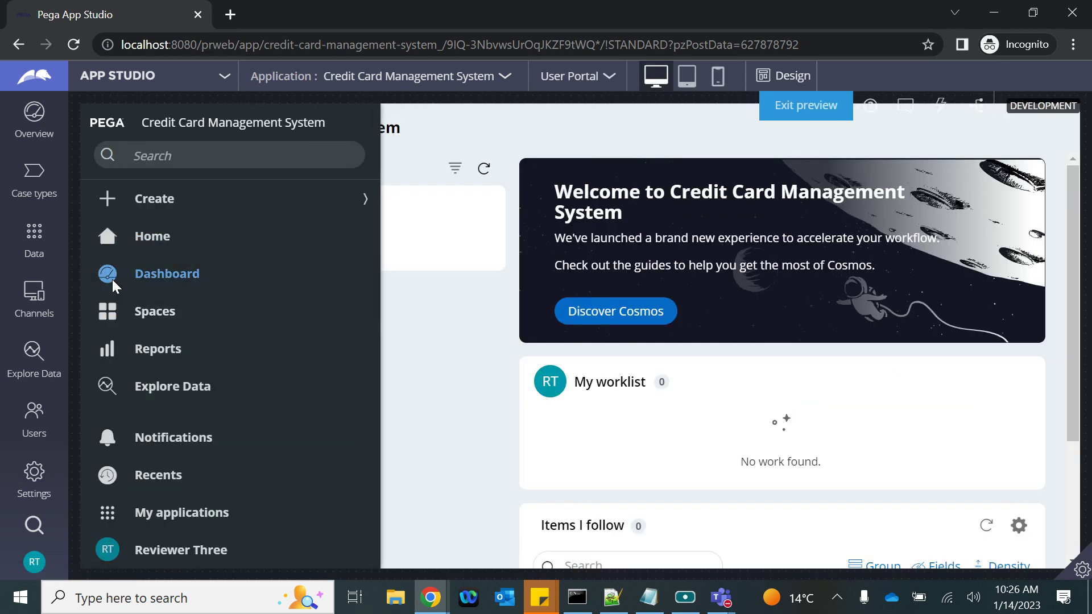
scroll(682, 358, "down", 5)
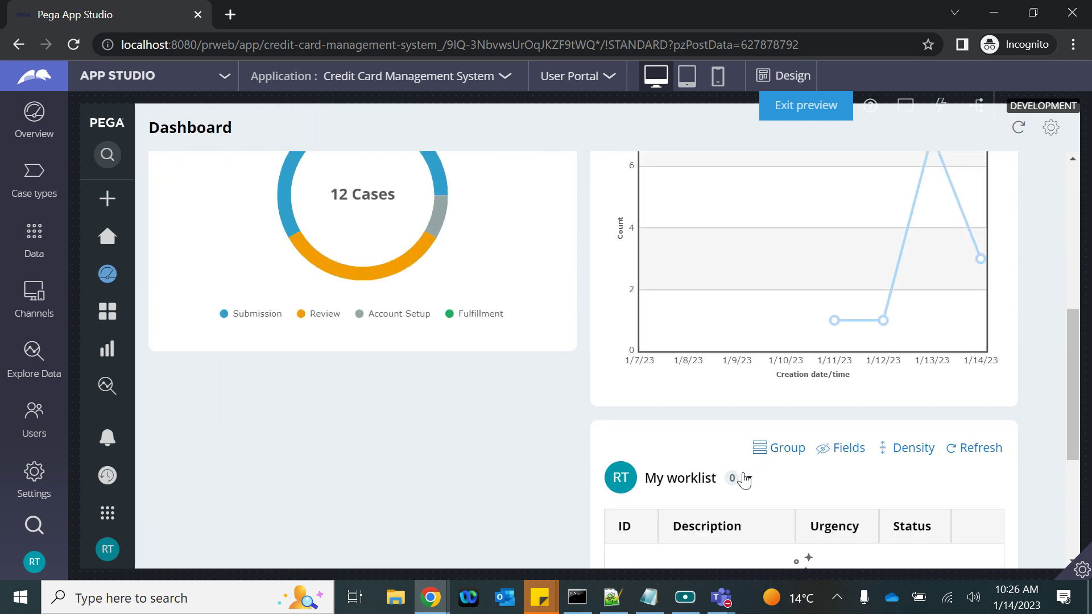
left_click(744, 479)
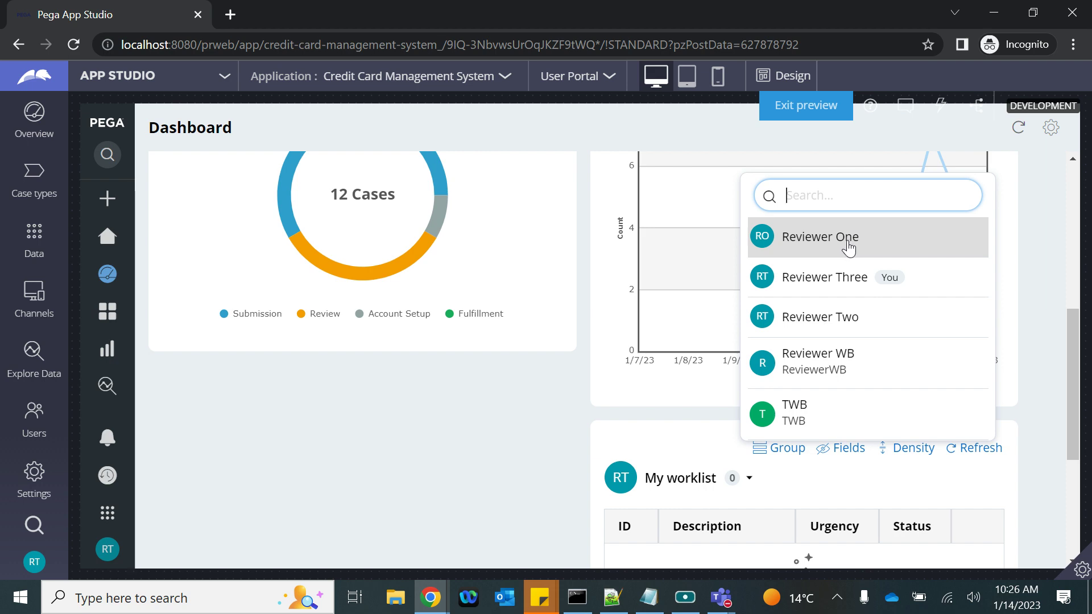
left_click(825, 365)
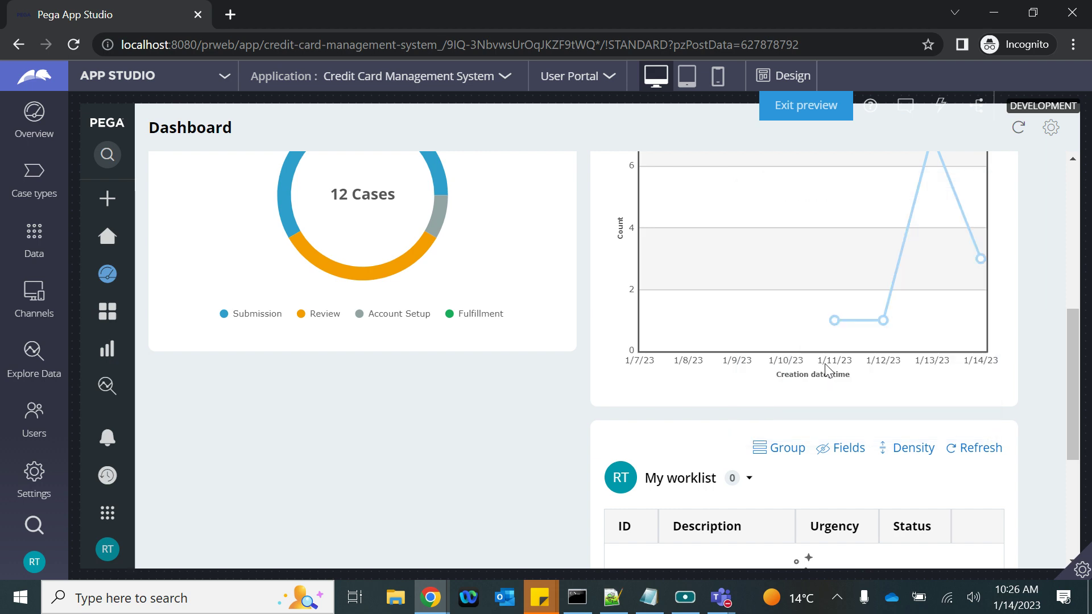
Check the Reviewer WB work queue count, then bring up the routing notes in Notepad
scroll(763, 456, "down", 3)
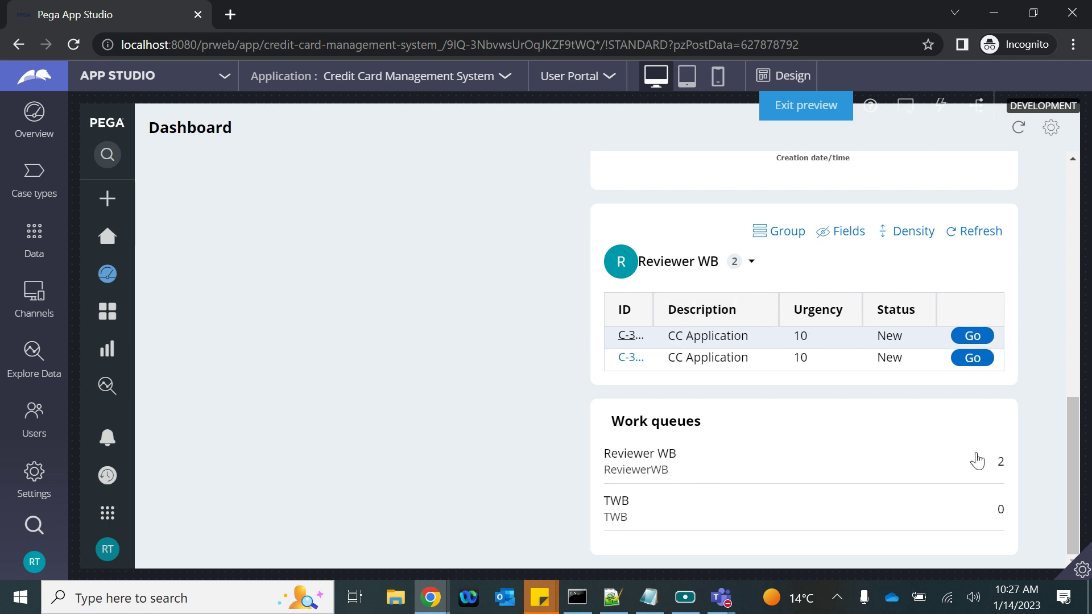
left_click(753, 466)
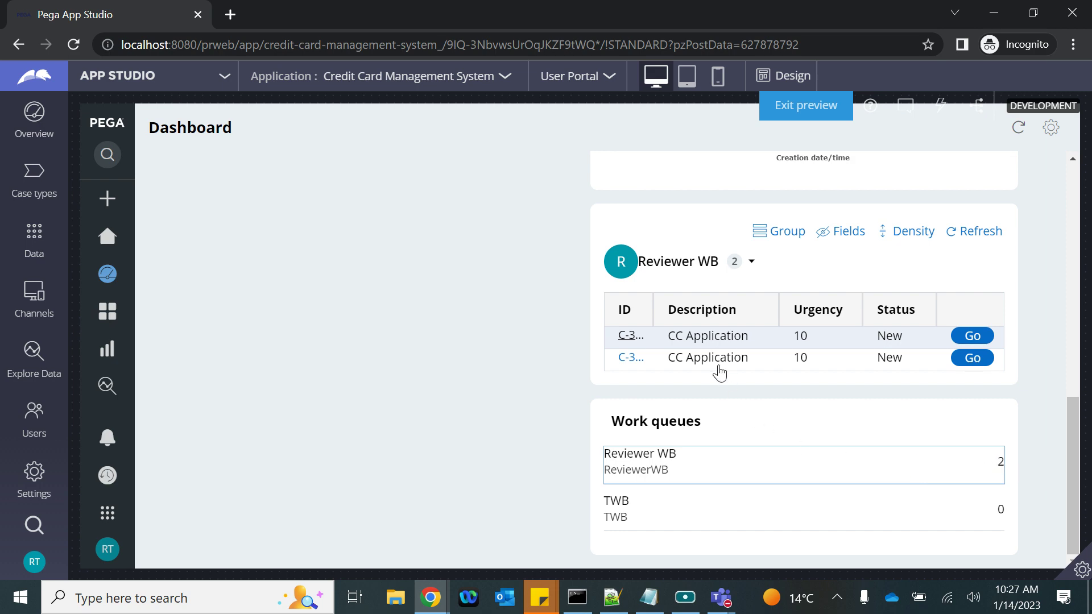
scroll(719, 370, "up", 10)
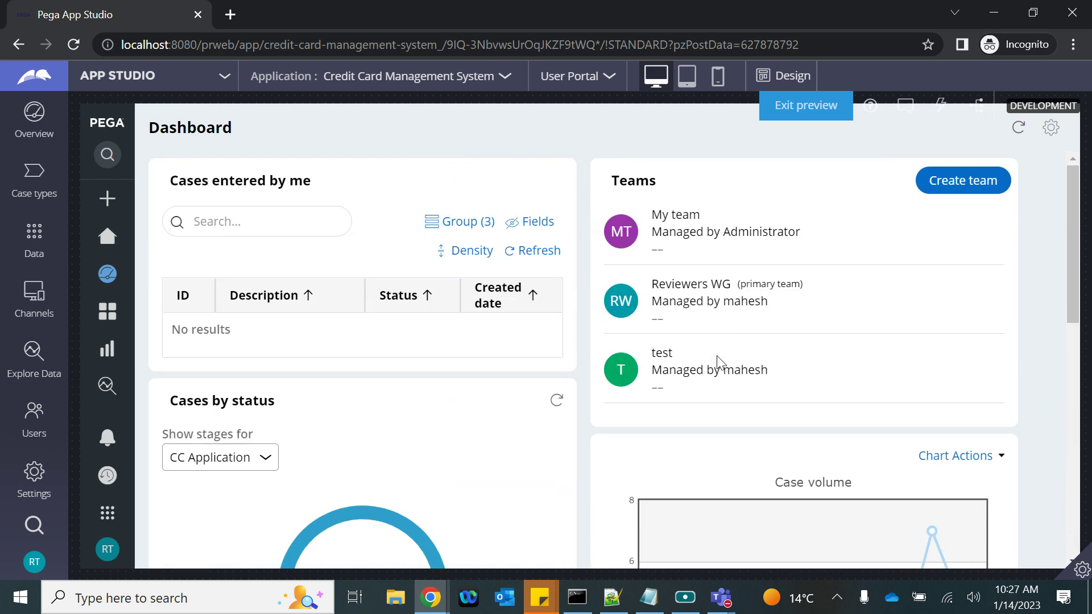
scroll(718, 362, "down", 4)
scroll(716, 363, "up", 4)
left_click(643, 607)
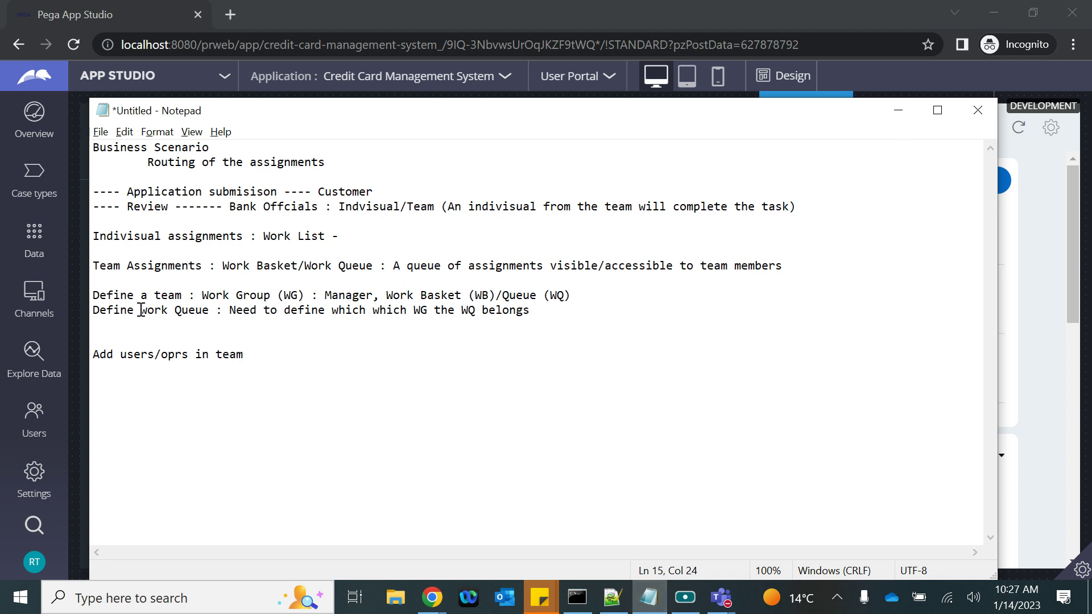
left_click_drag(97, 295, 466, 331)
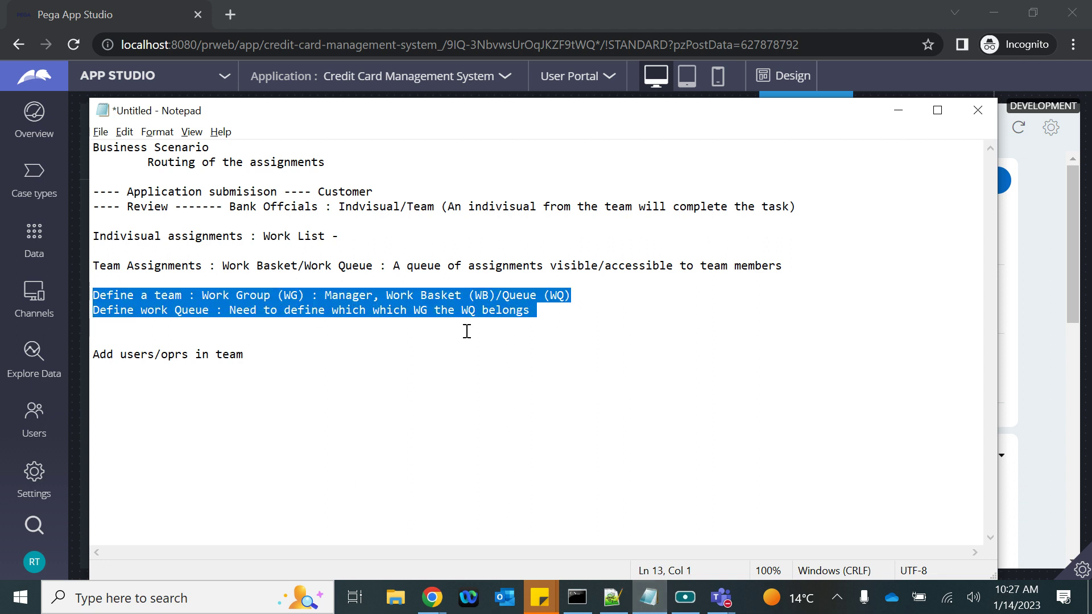
left_click_drag(244, 354, 93, 354)
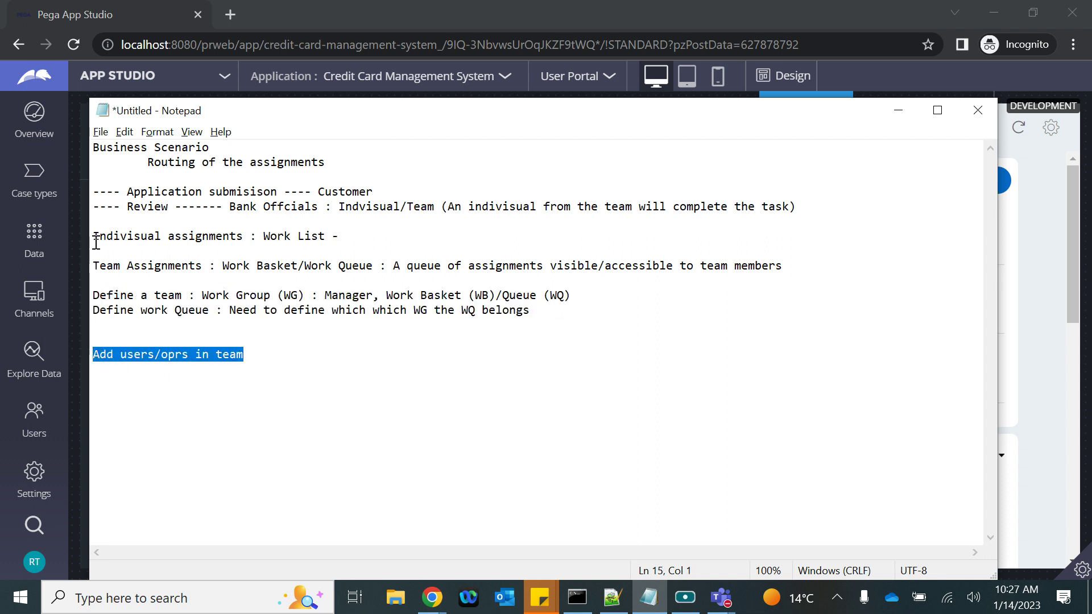
left_click_drag(96, 242, 381, 244)
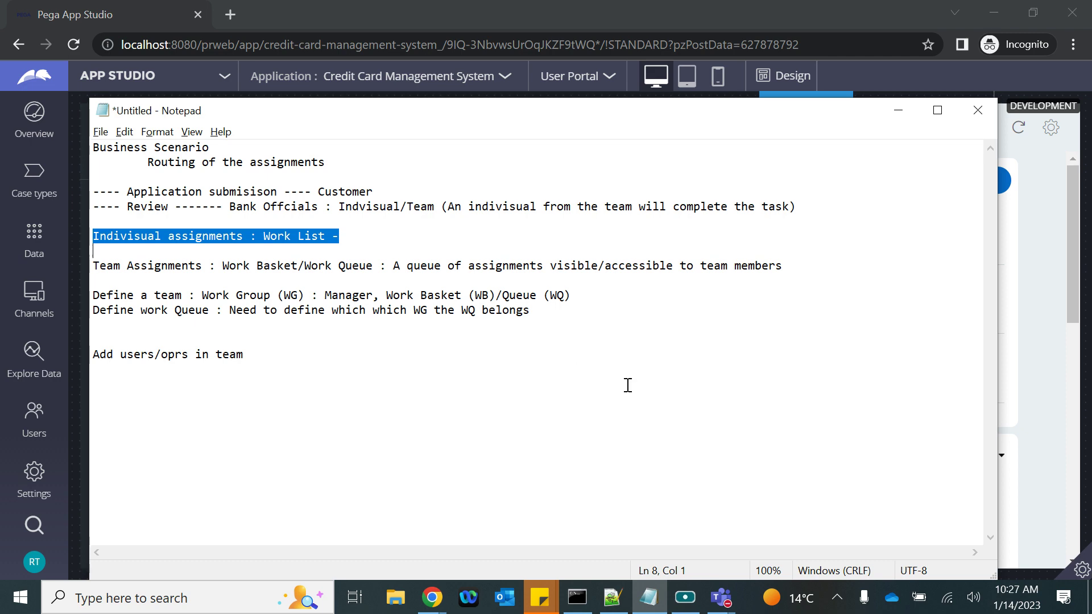
left_click(642, 526)
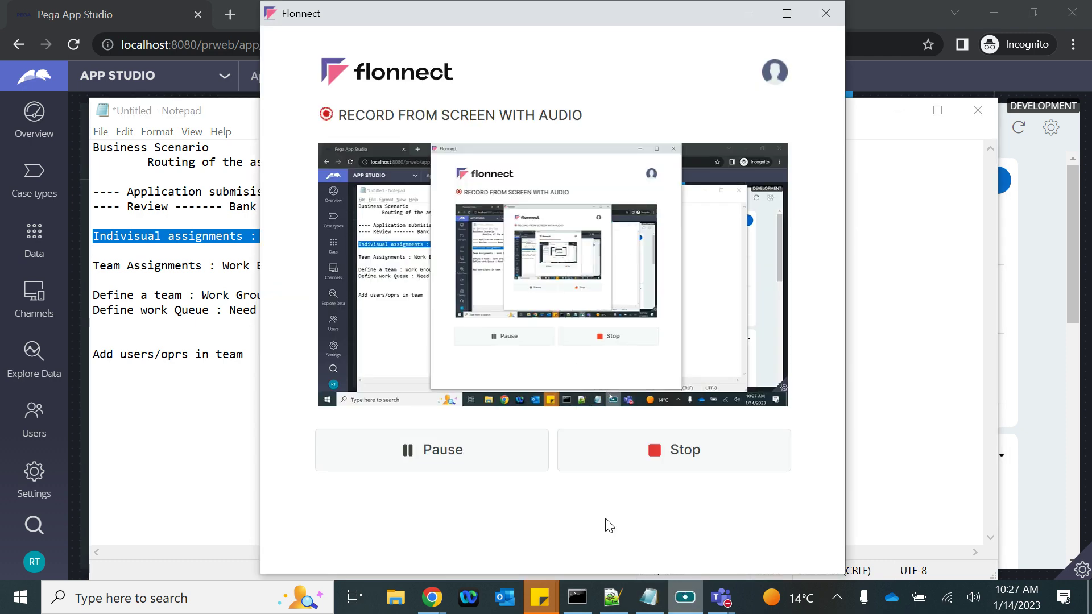